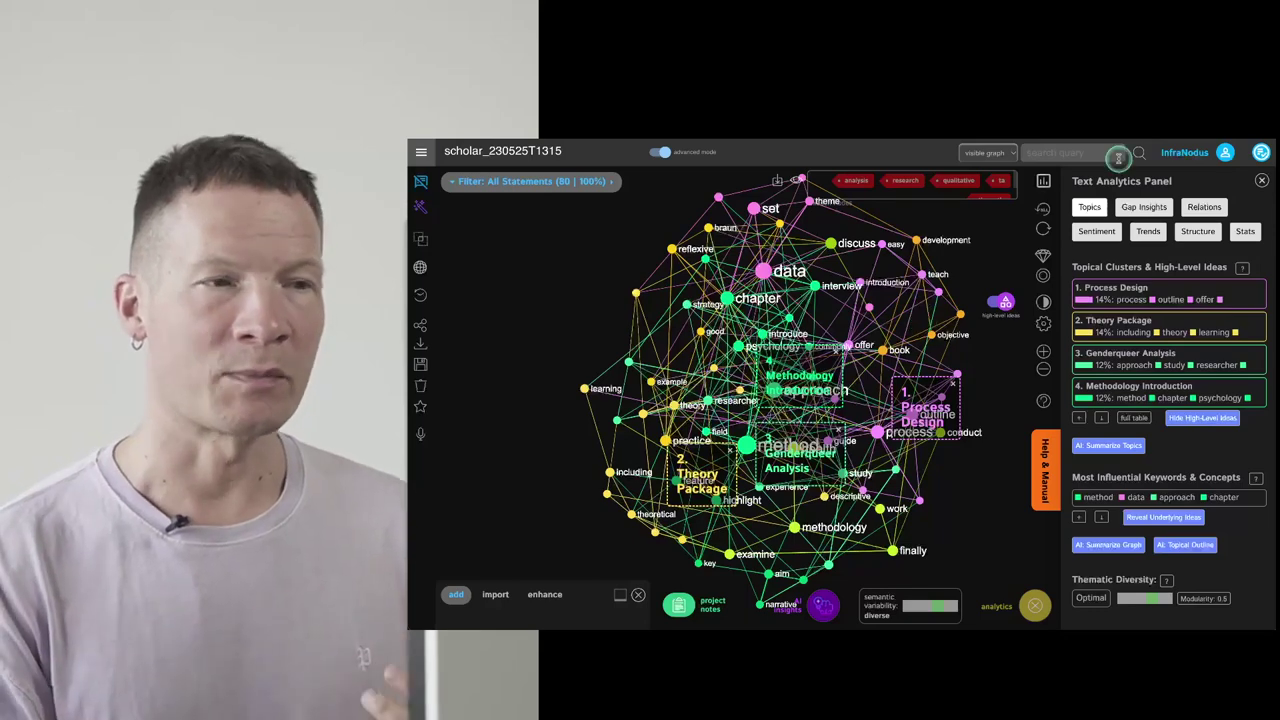
- View the highlighted structural gaps for three pairs of topical clusters in the network, and return to the topics of the full graph
click(1143, 207)
click(1108, 378)
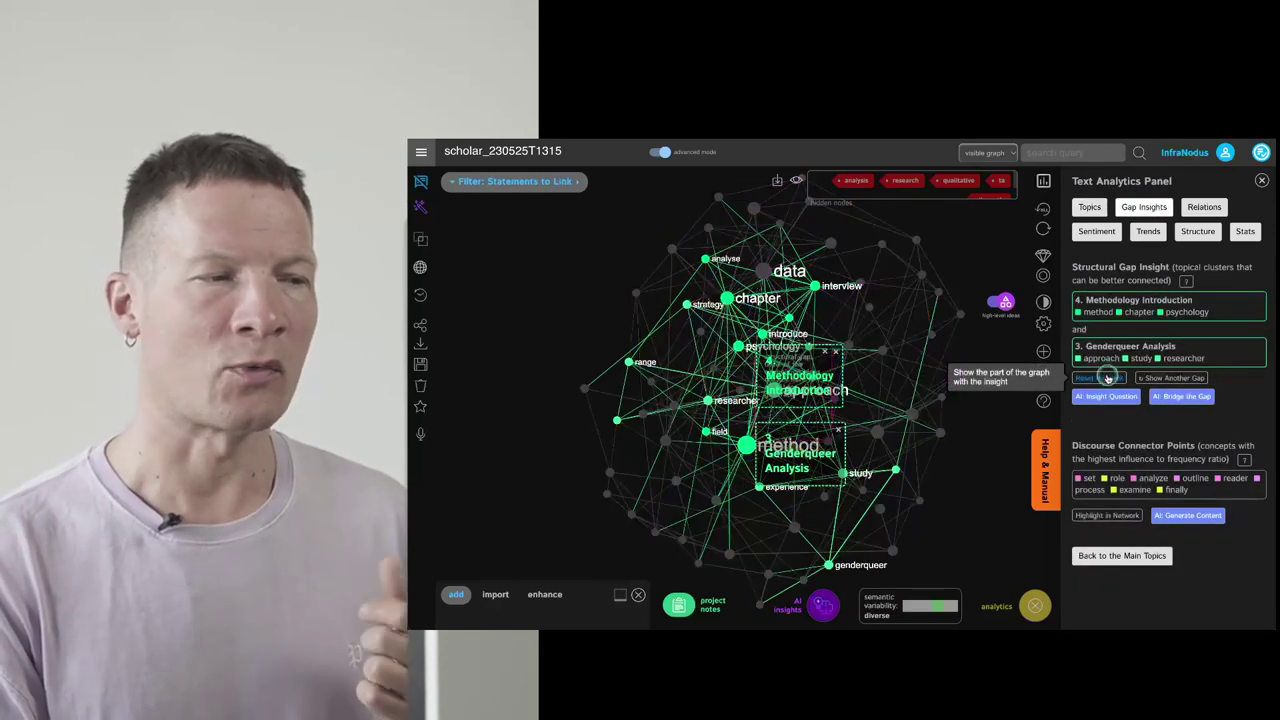
click(1180, 377)
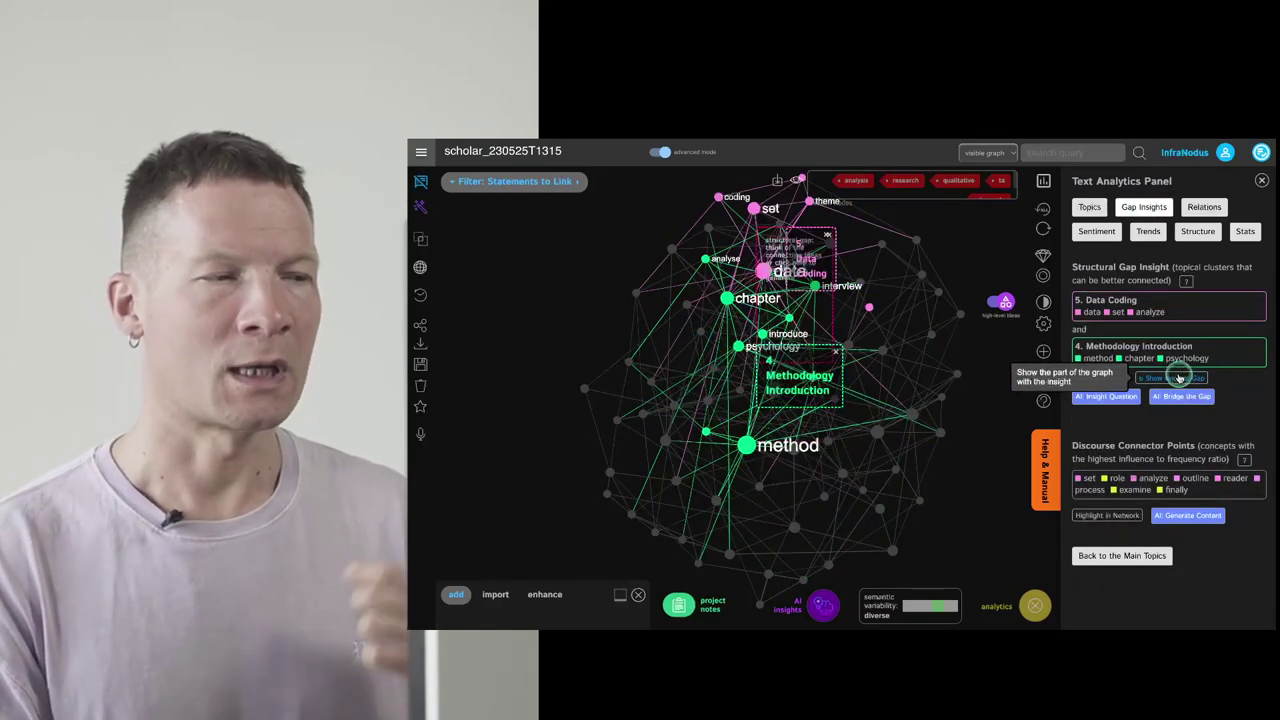
click(1180, 377)
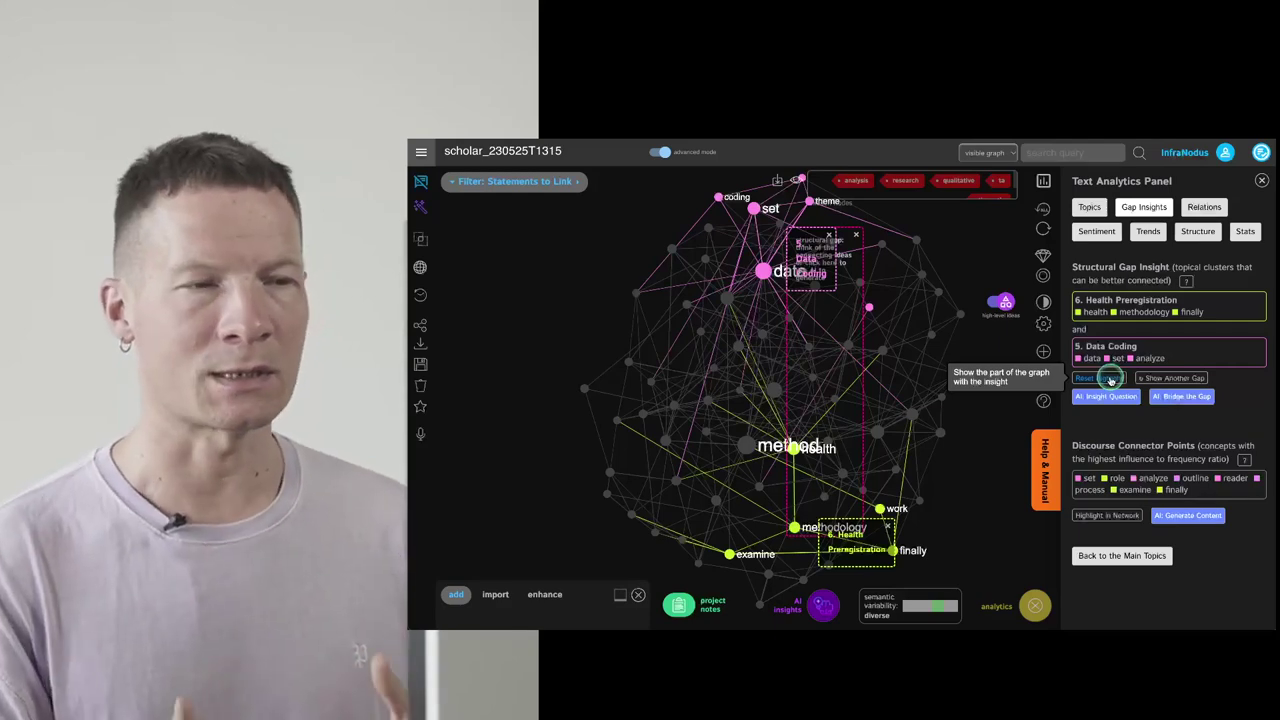
click(1110, 380)
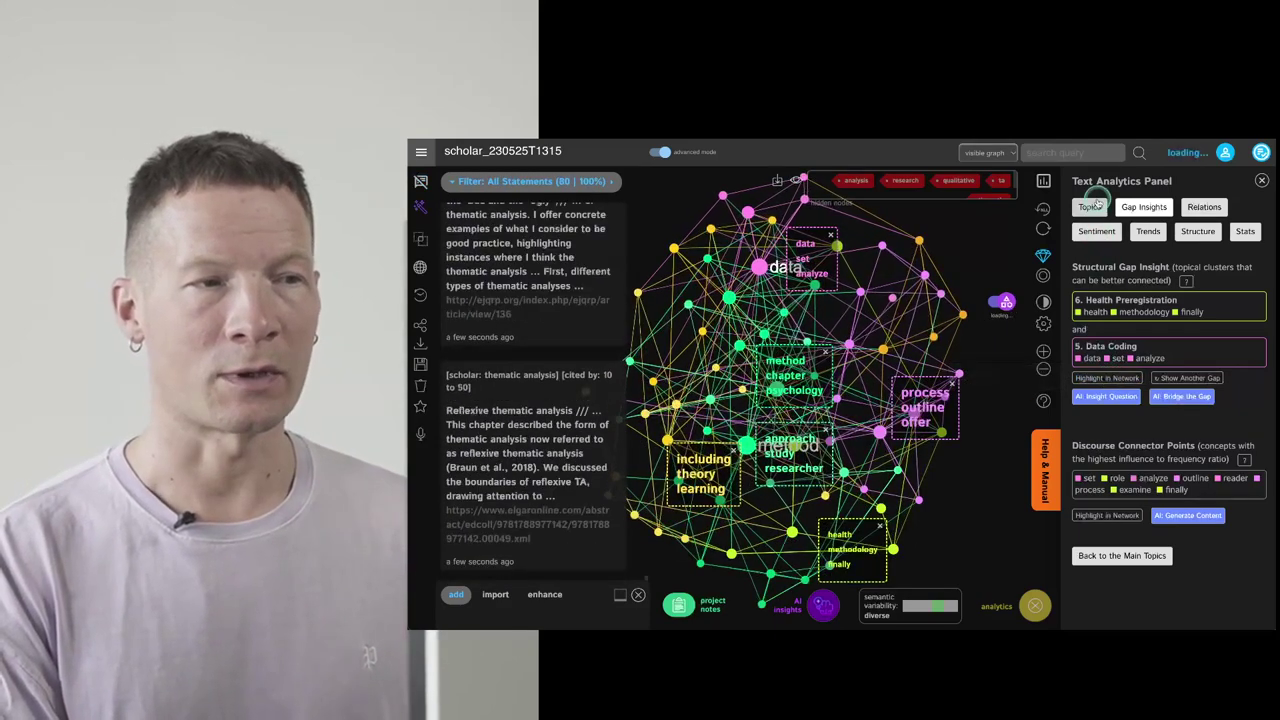
click(1092, 206)
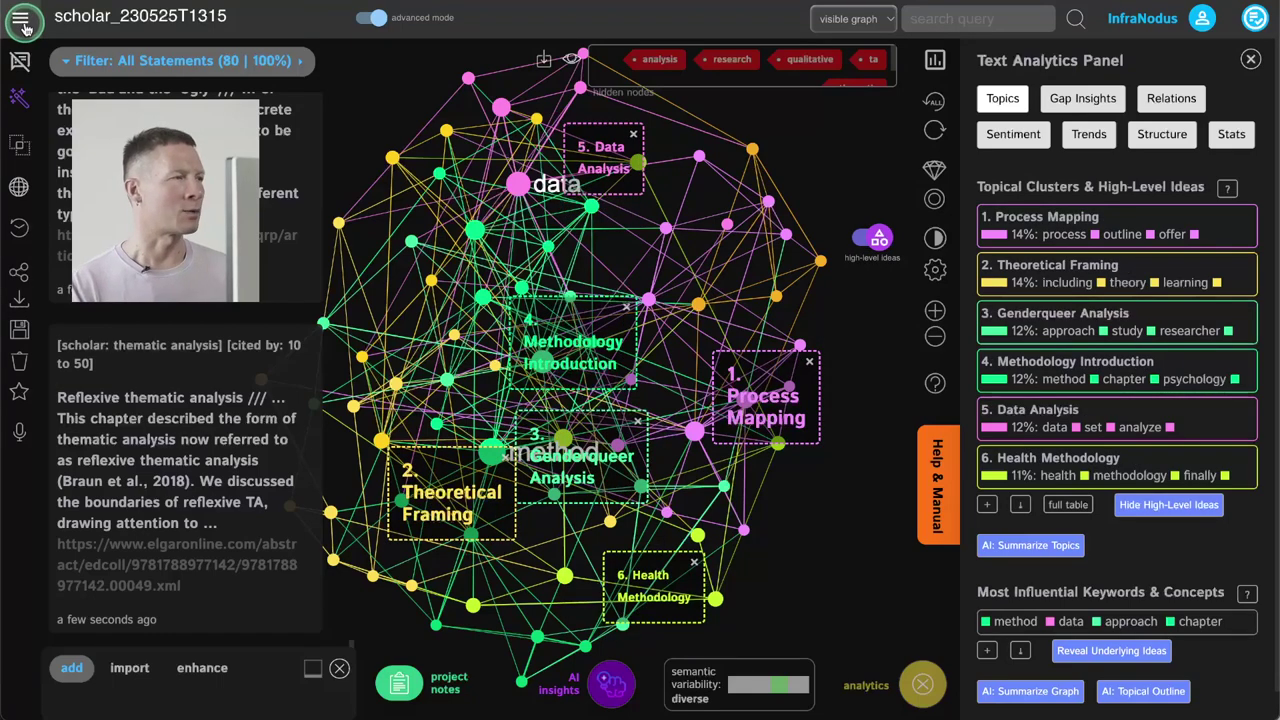
- Open the Google Scholar app among the Scientific Discourse apps and import the top 40 matches into the graph scholar_230525T1320
click(22, 24)
click(35, 152)
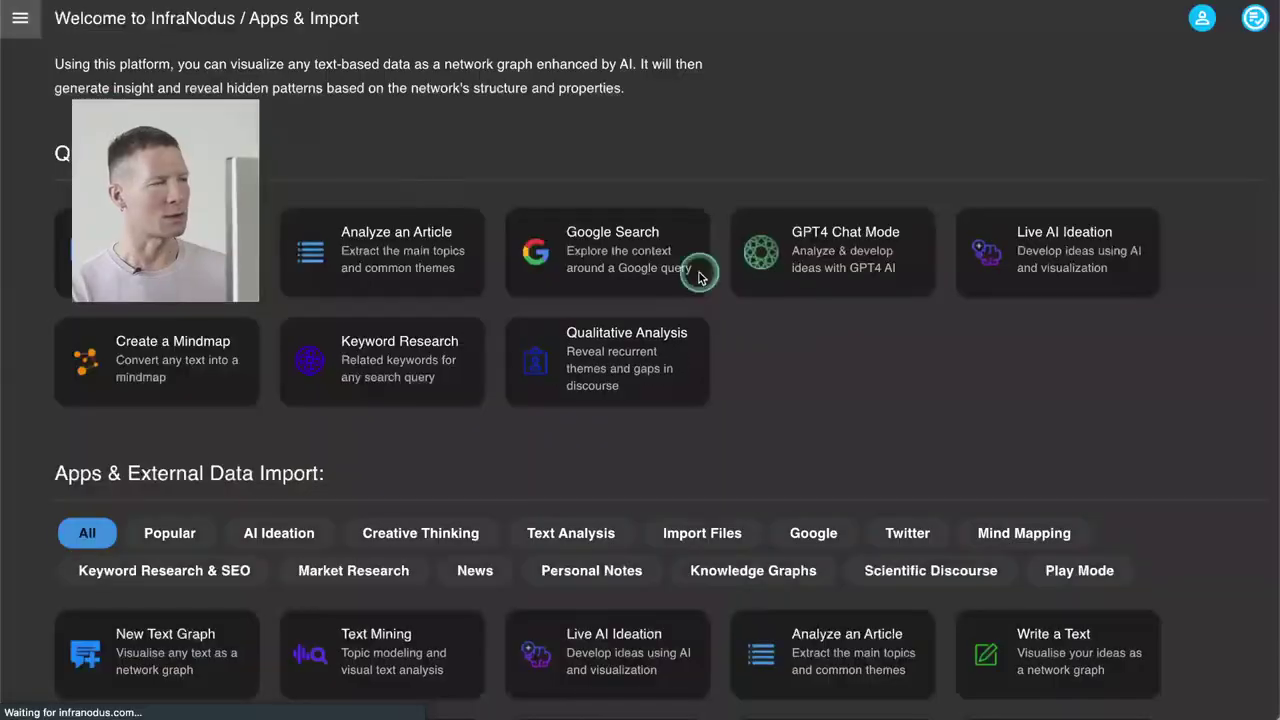
scroll(766, 466, down, 2)
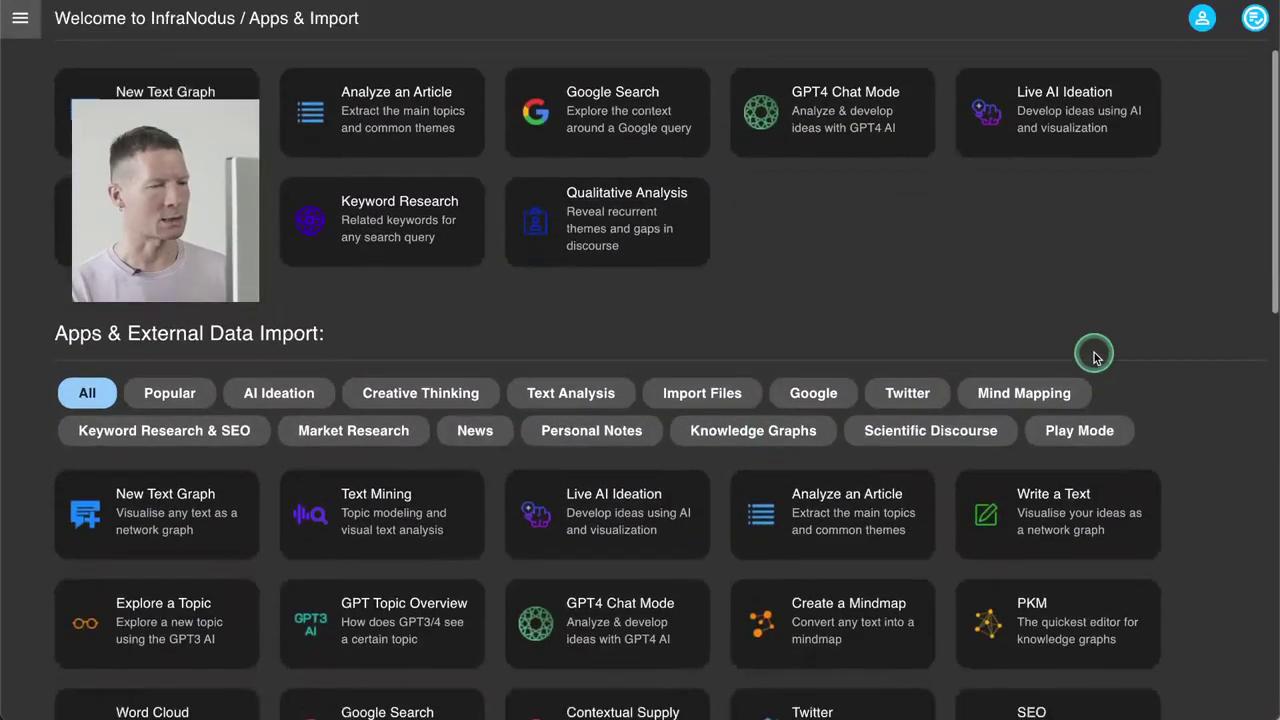
click(910, 428)
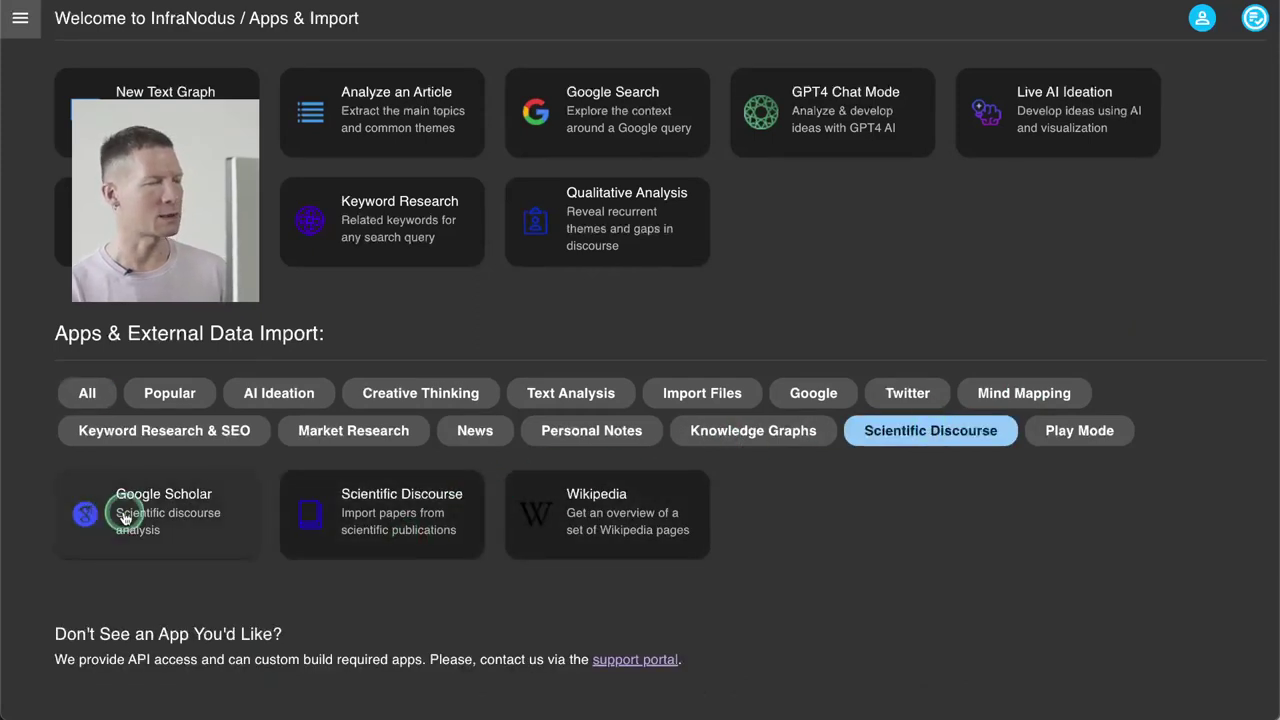
click(195, 513)
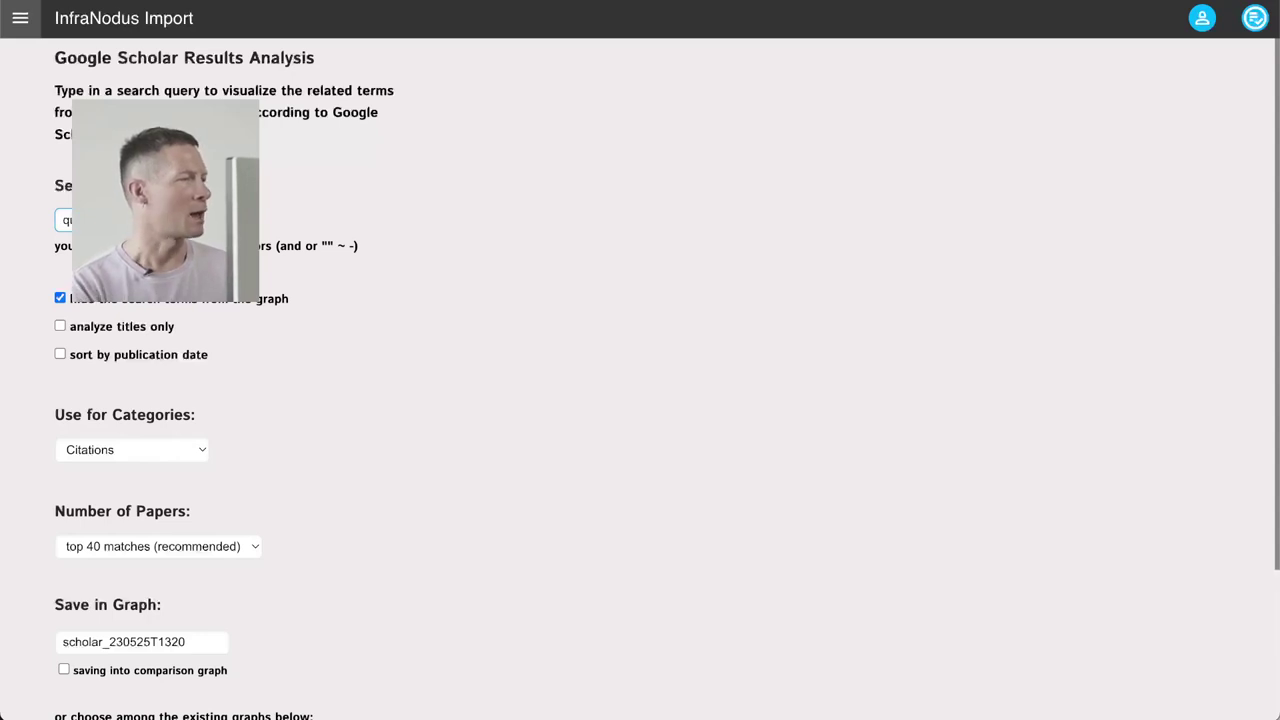
scroll(230, 448, down, 3)
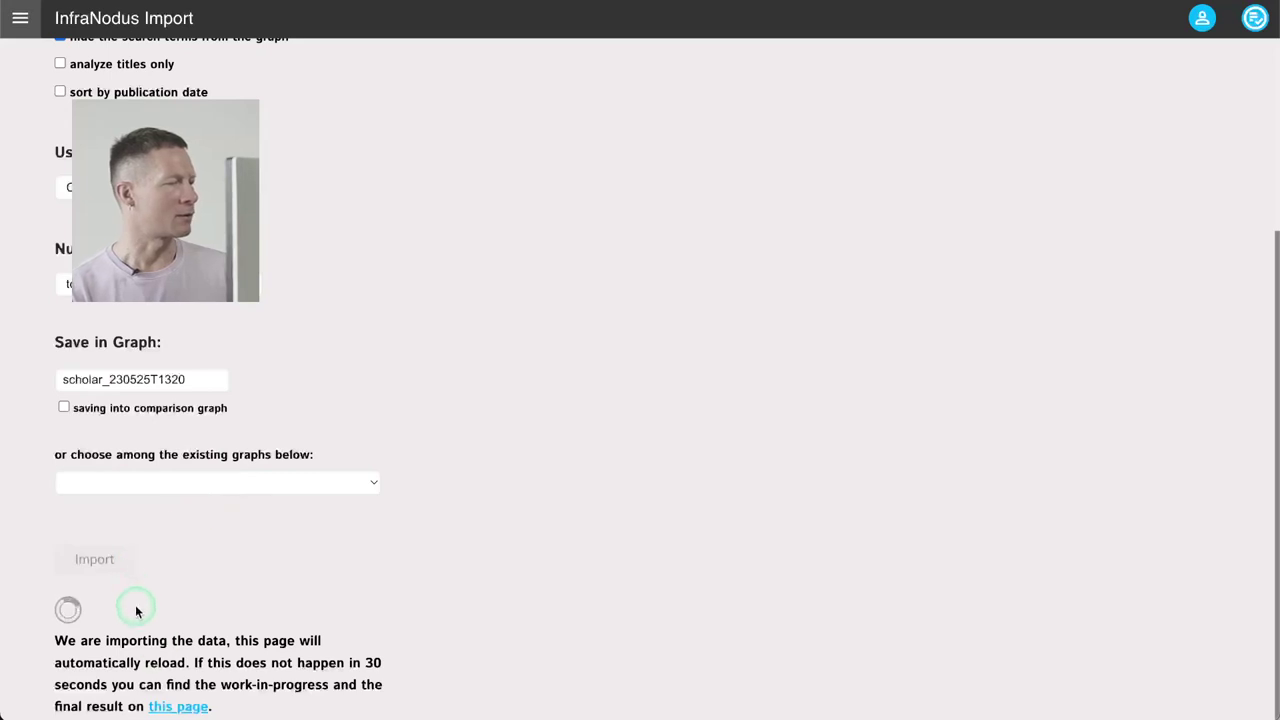
- Open the private graph scholar_230525T1315 and clear its view by hiding the statements and closing the text editor
click(20, 18)
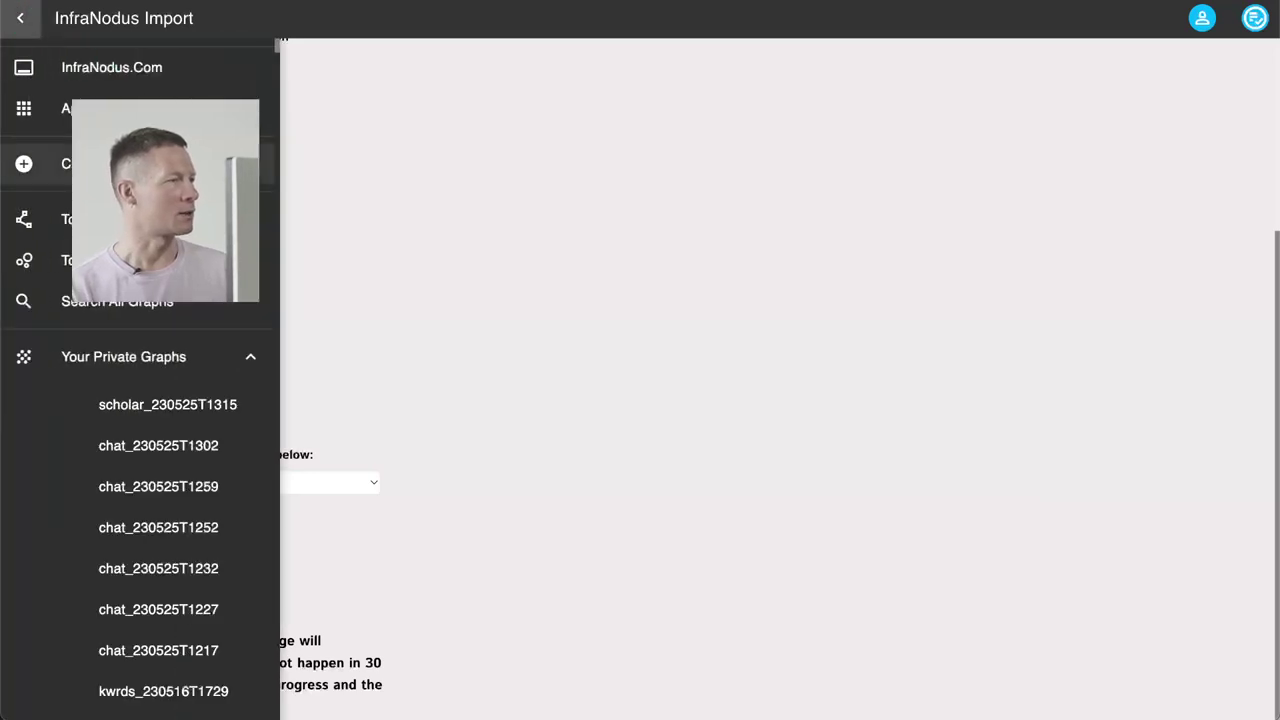
click(170, 410)
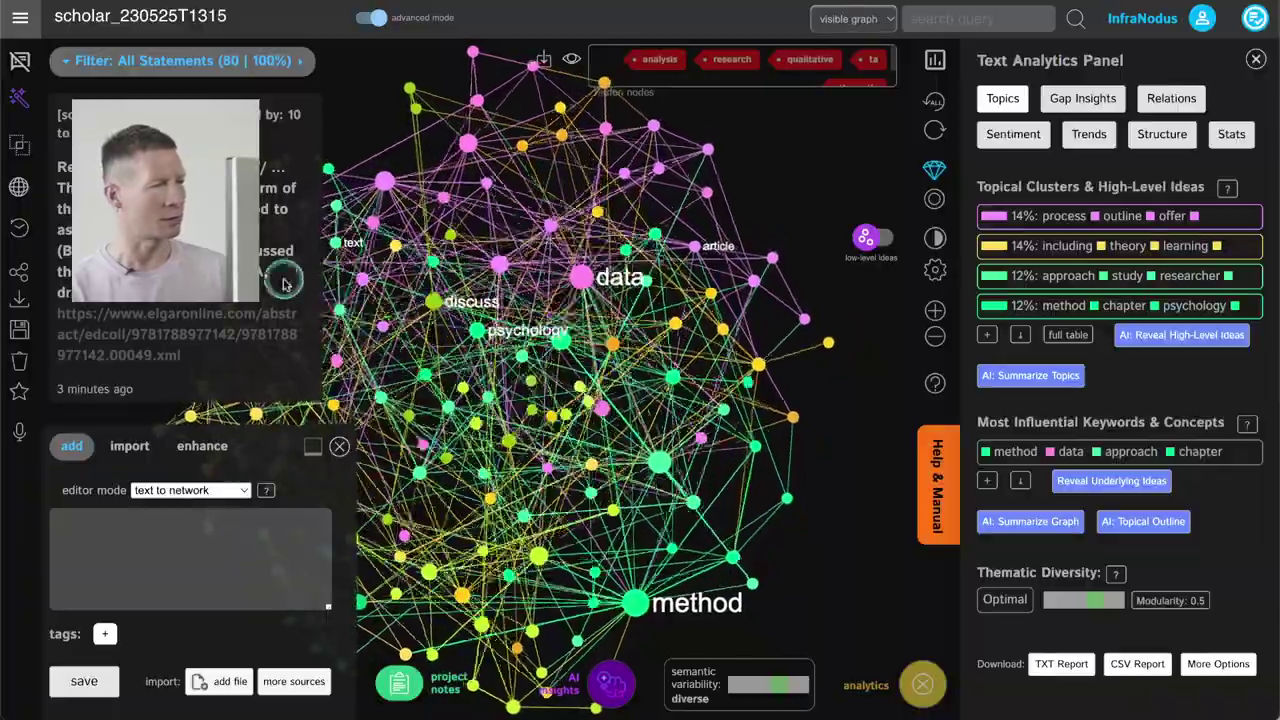
click(66, 61)
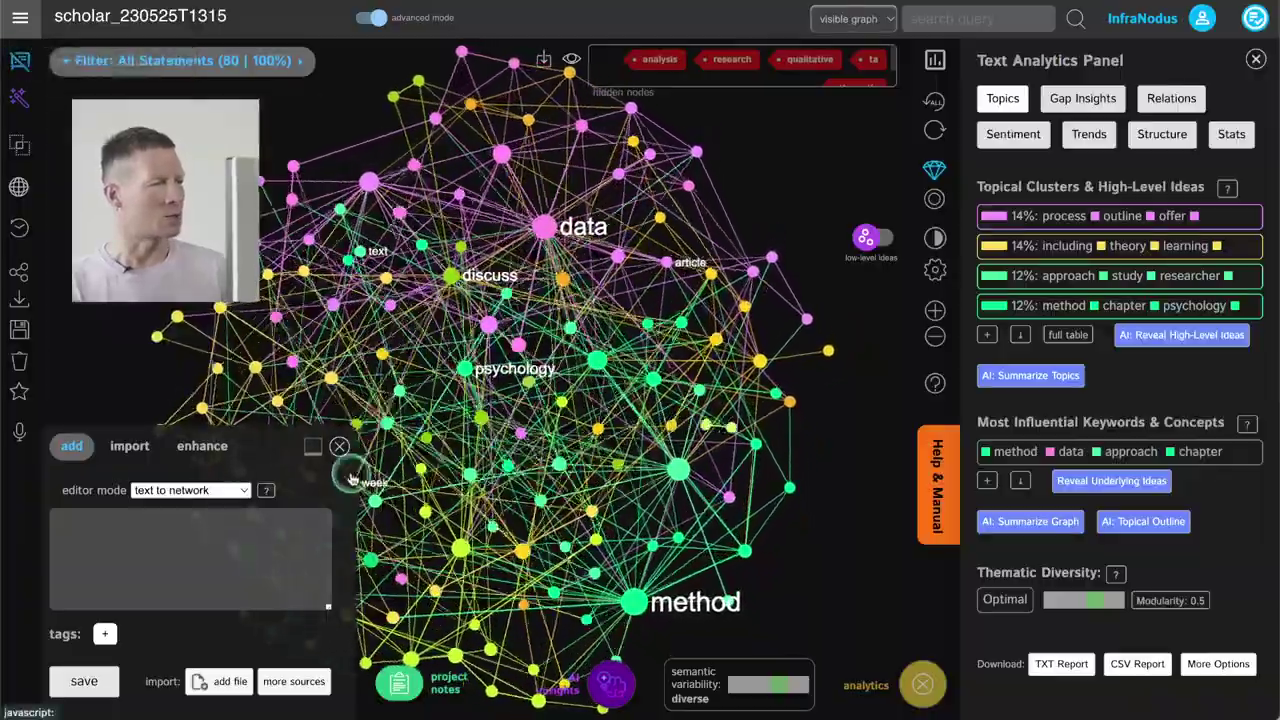
click(341, 448)
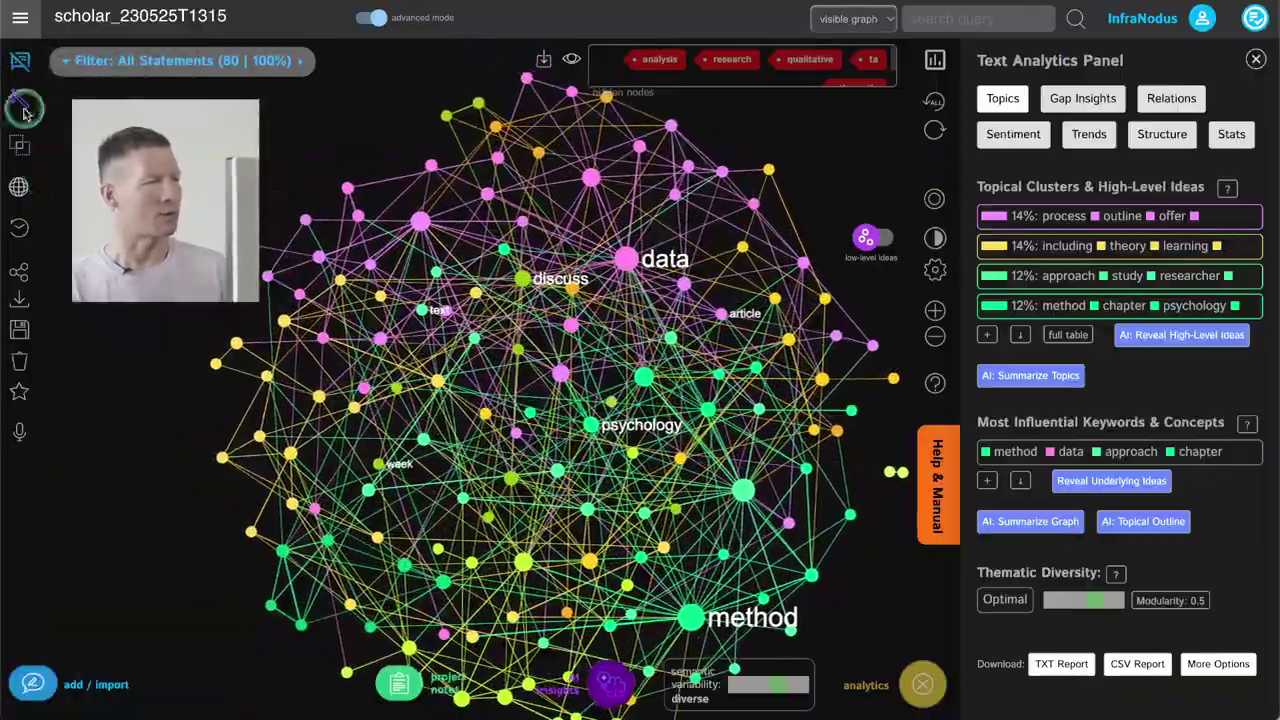
- Show the graph's statements, review the citation-range options of the statement filter, and hide the statements again
click(17, 62)
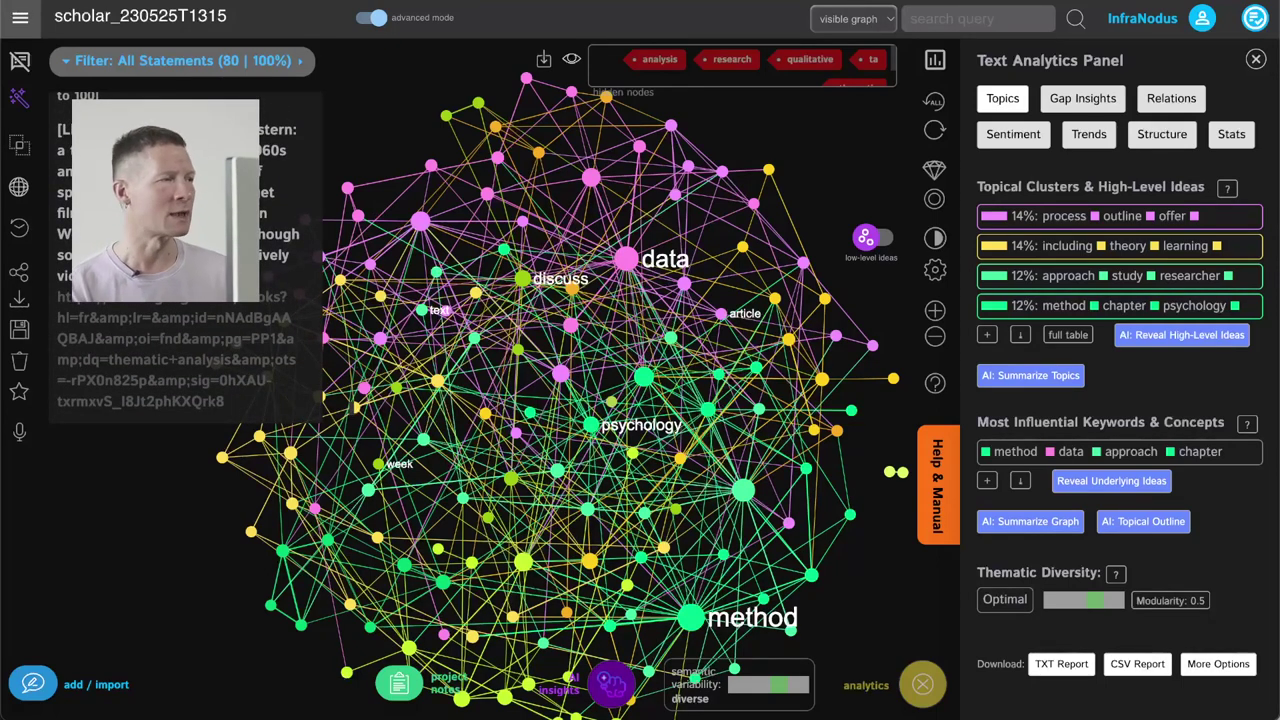
click(254, 68)
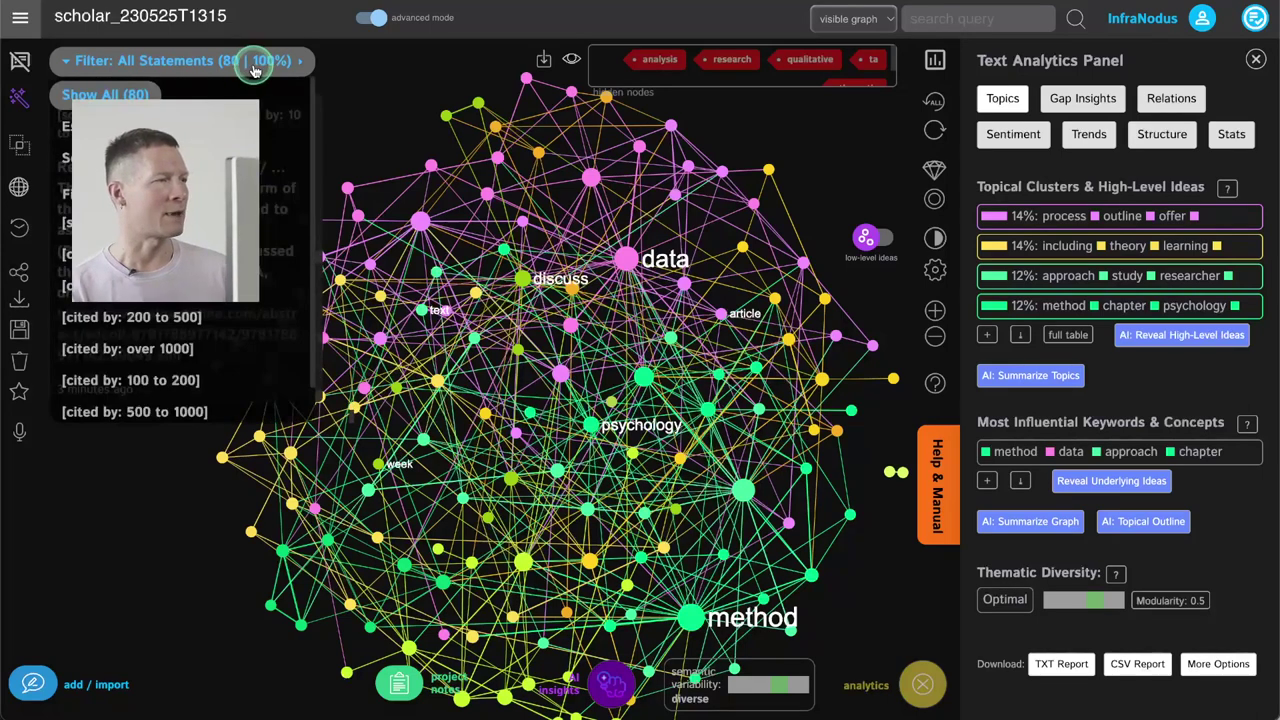
click(254, 68)
click(222, 62)
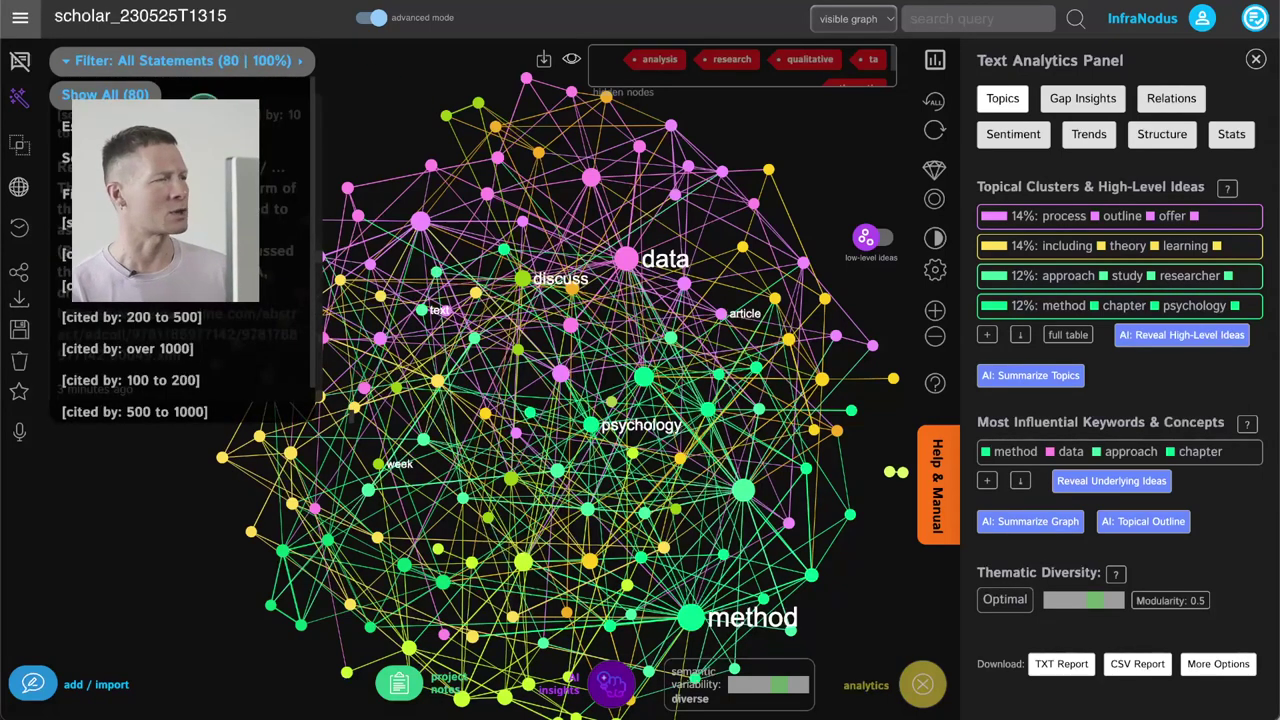
key(Escape)
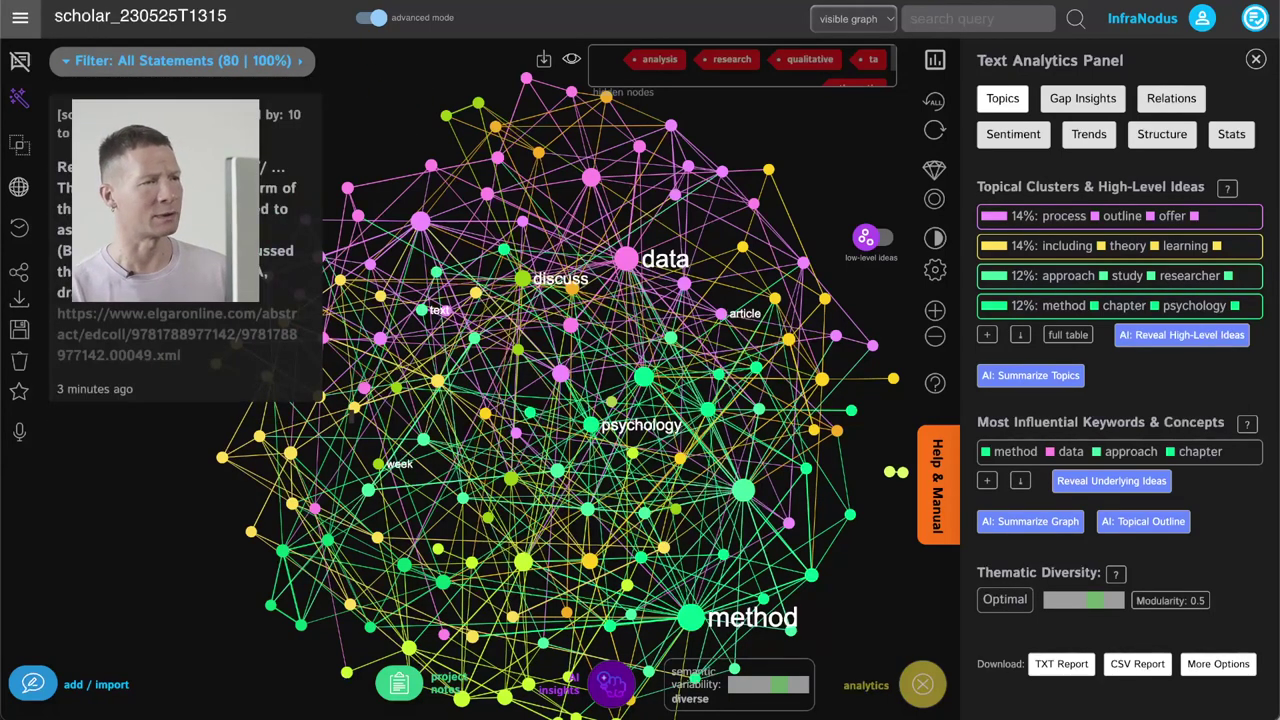
click(20, 60)
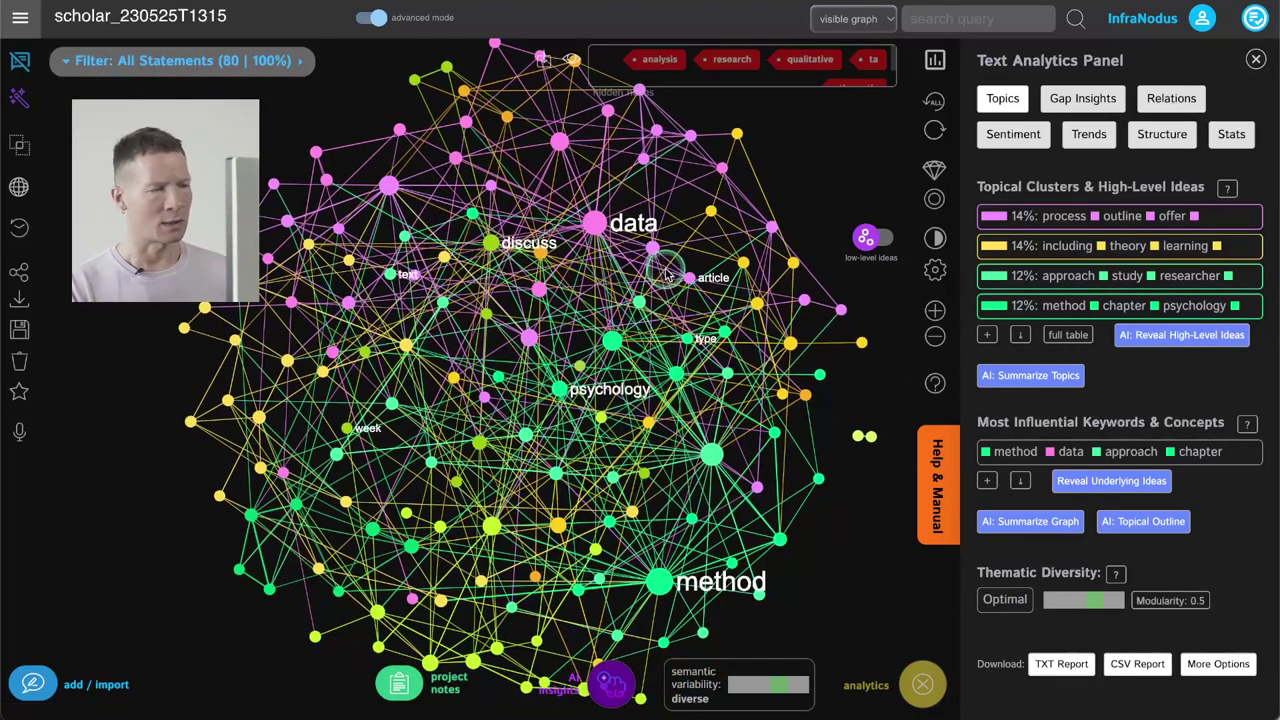
- Examine the connections of the data, discuss and approach nodes by selecting and deselecting each in the graph
click(597, 225)
click(597, 225)
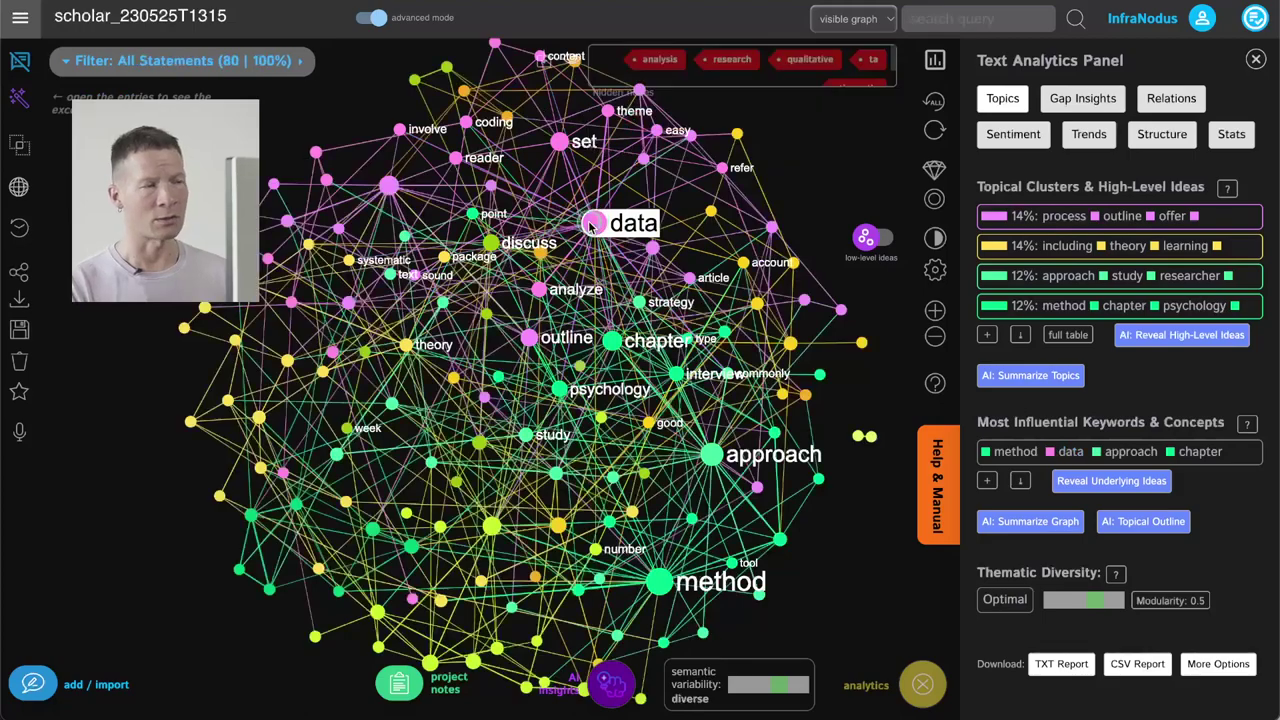
click(492, 243)
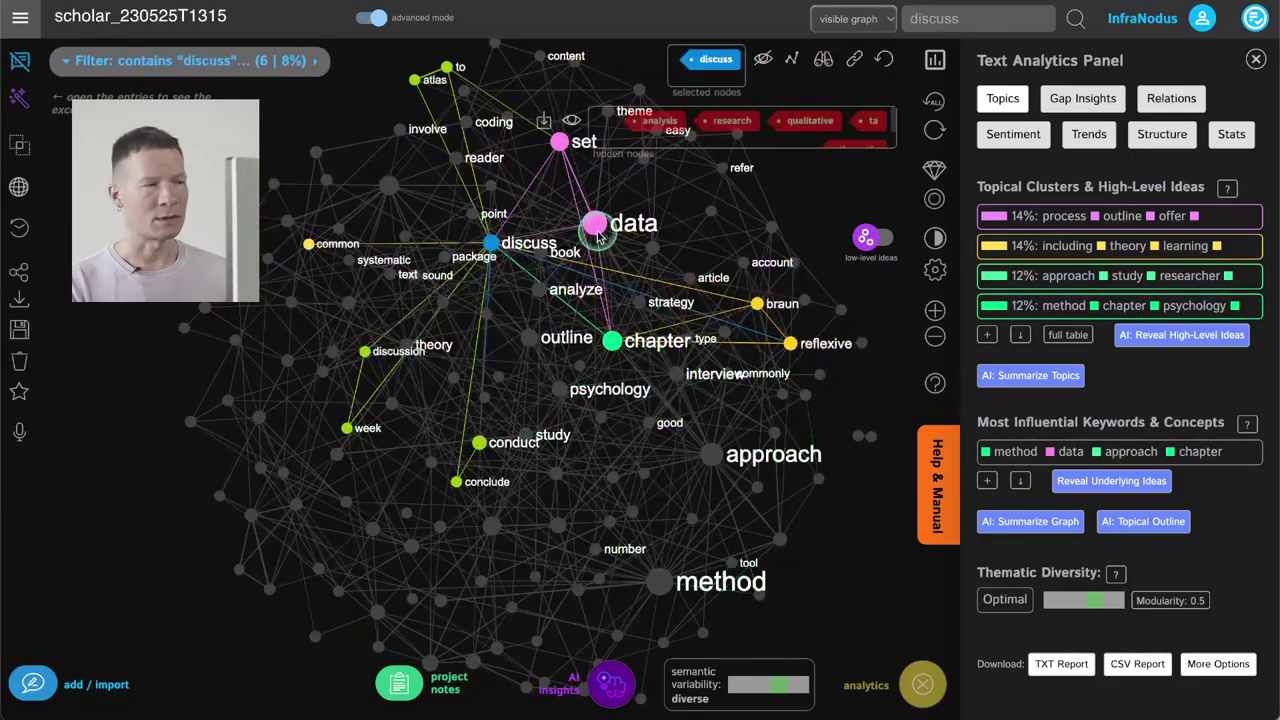
click(492, 243)
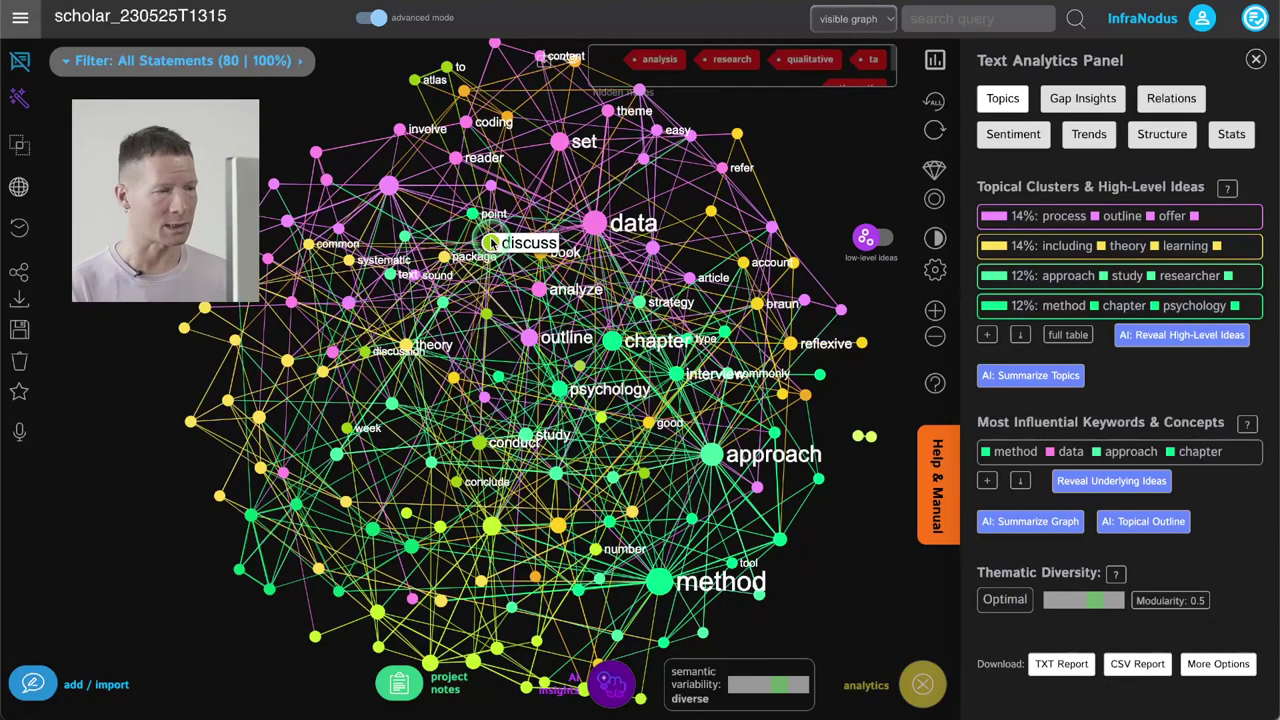
drag(602, 262, 646, 274)
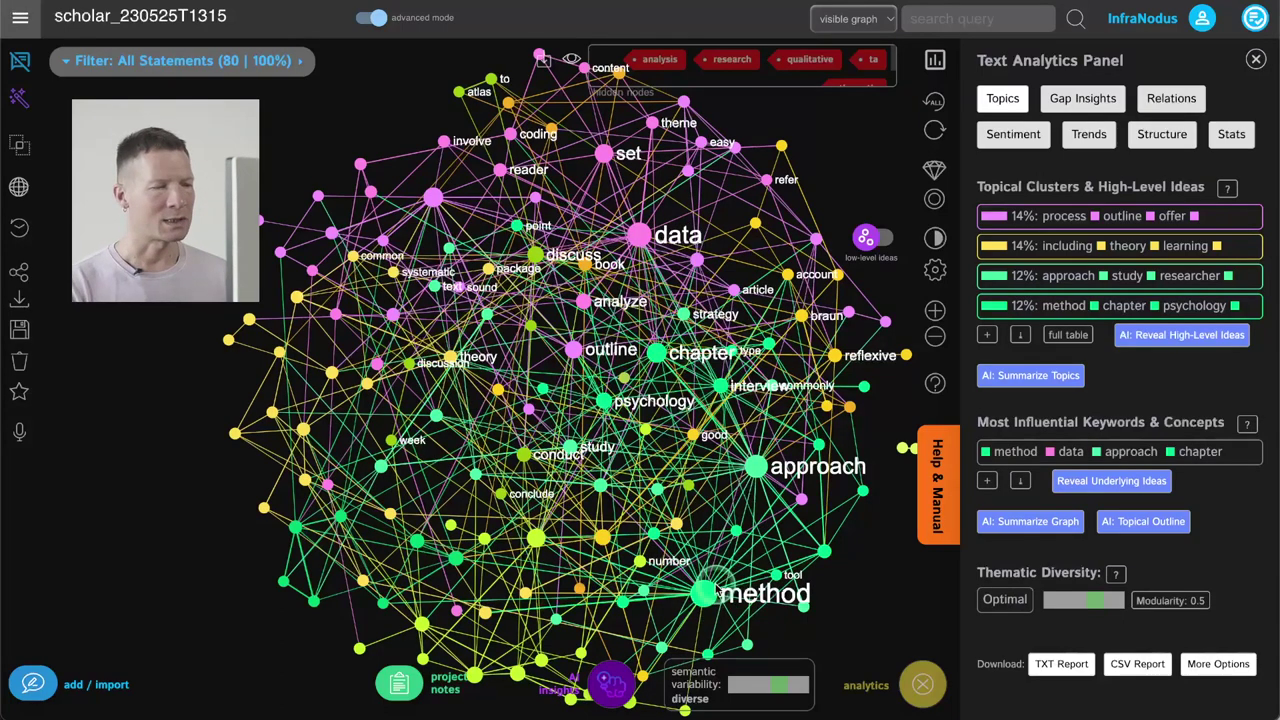
click(757, 467)
click(757, 467)
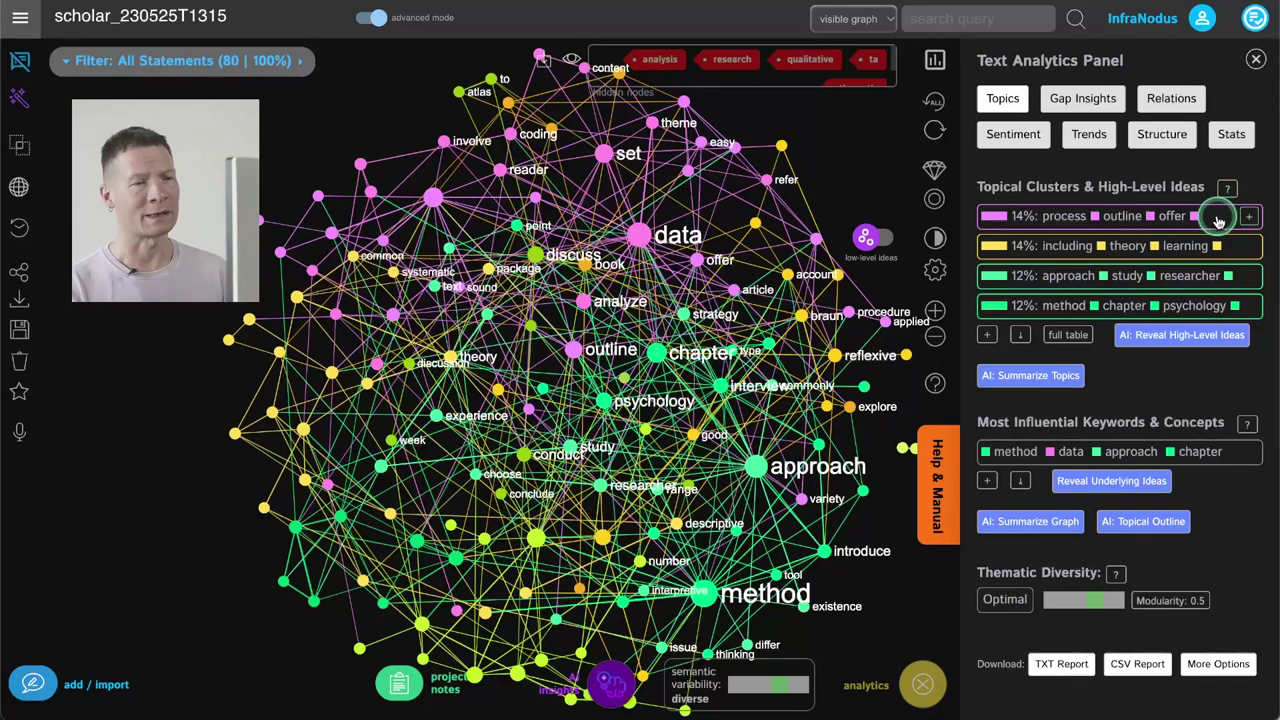
- Examine each of the four topical clusters in the graph, from process/outline/offer to method/chapter/psychology, clearing the selection each time
click(1218, 221)
click(1217, 217)
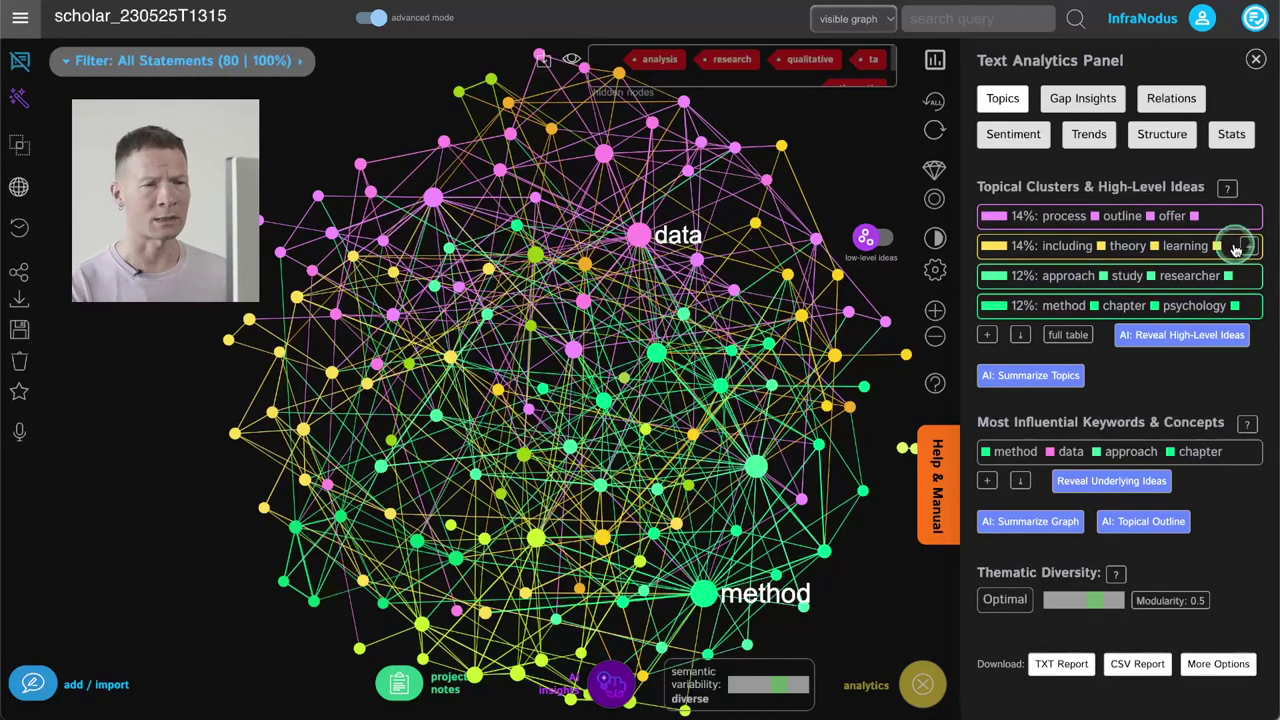
click(1236, 249)
click(1236, 249)
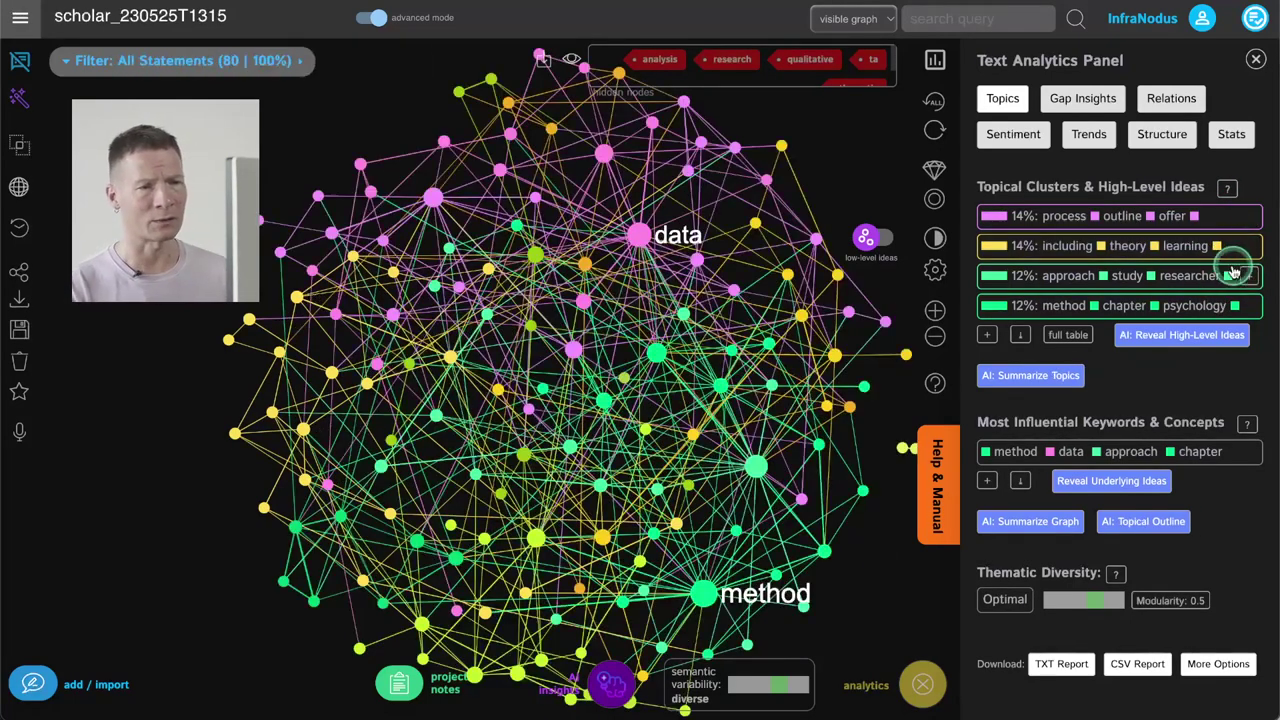
click(1236, 272)
click(1236, 272)
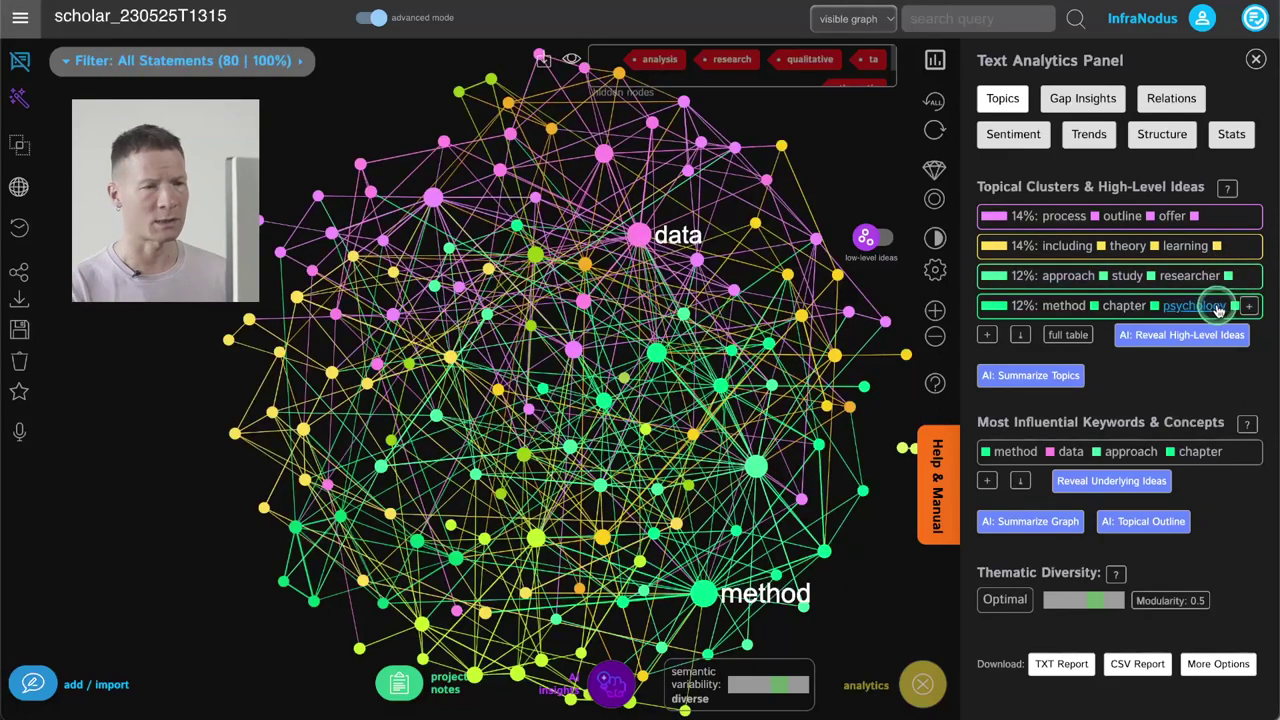
click(1220, 306)
click(1220, 306)
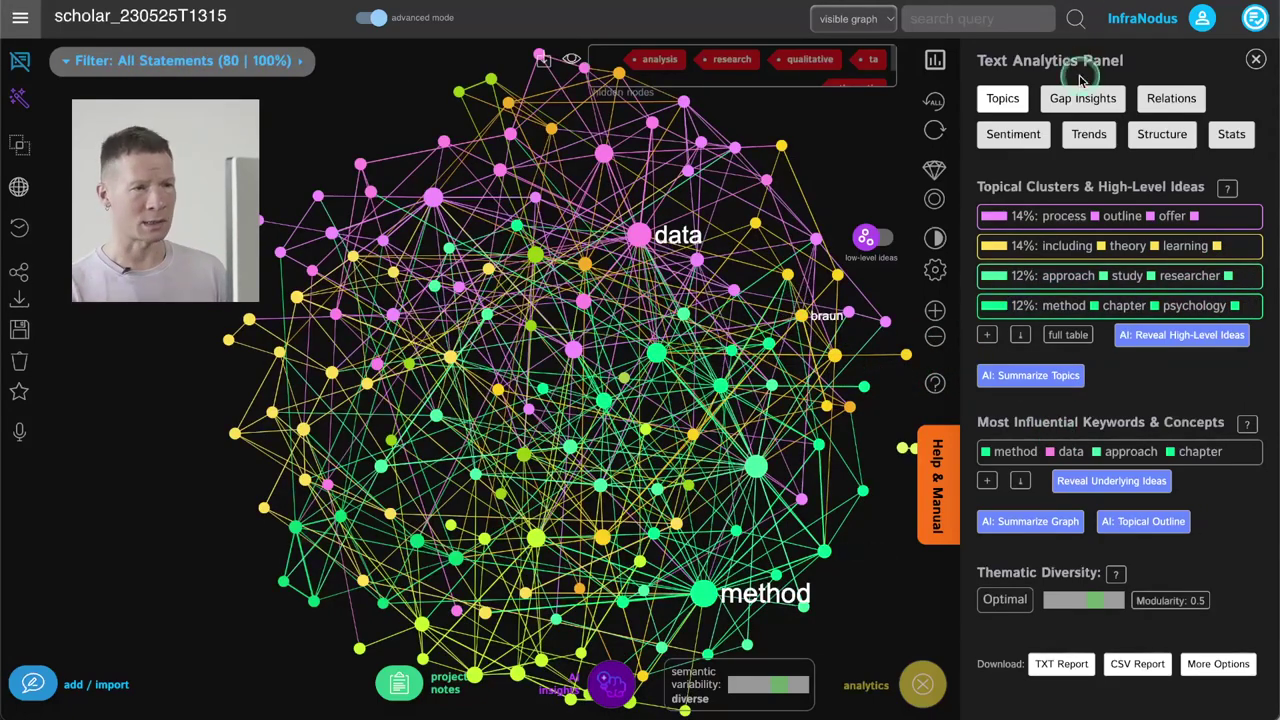
- Highlight the structural gap between the method and approach clusters and one other gap, and return to the full graph's topics with the statements hidden
click(1081, 94)
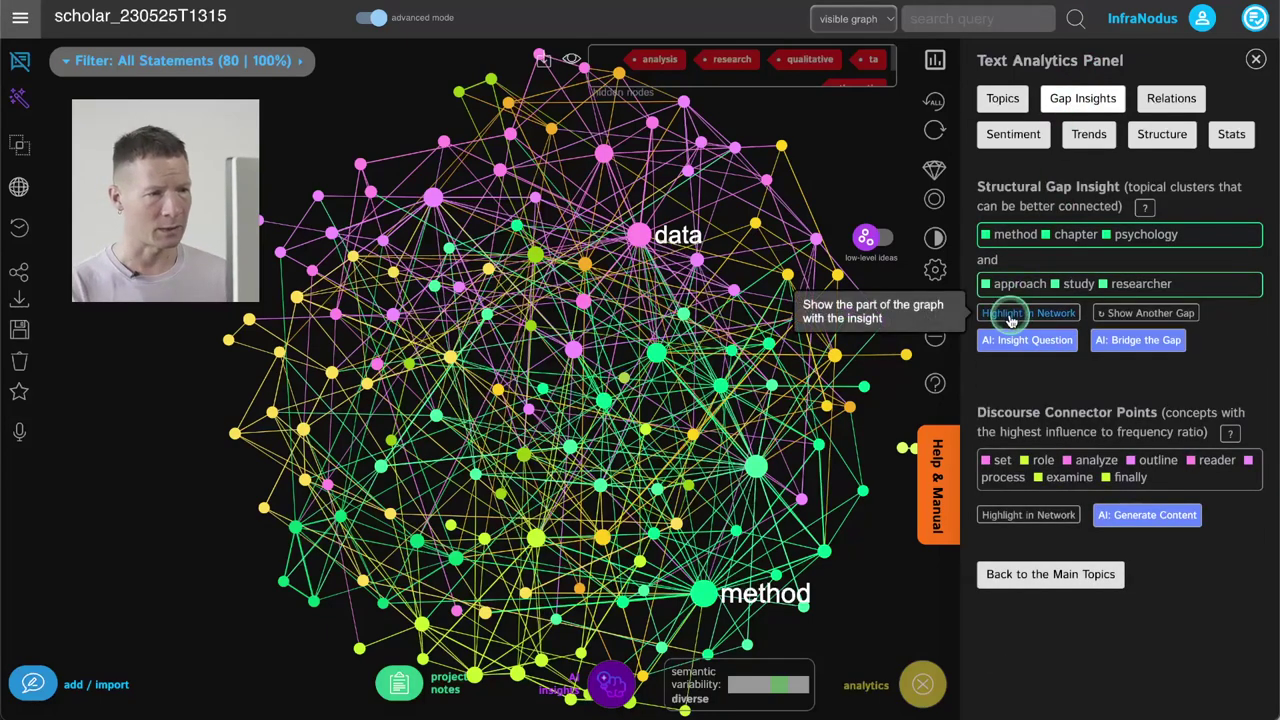
click(1011, 318)
click(1110, 314)
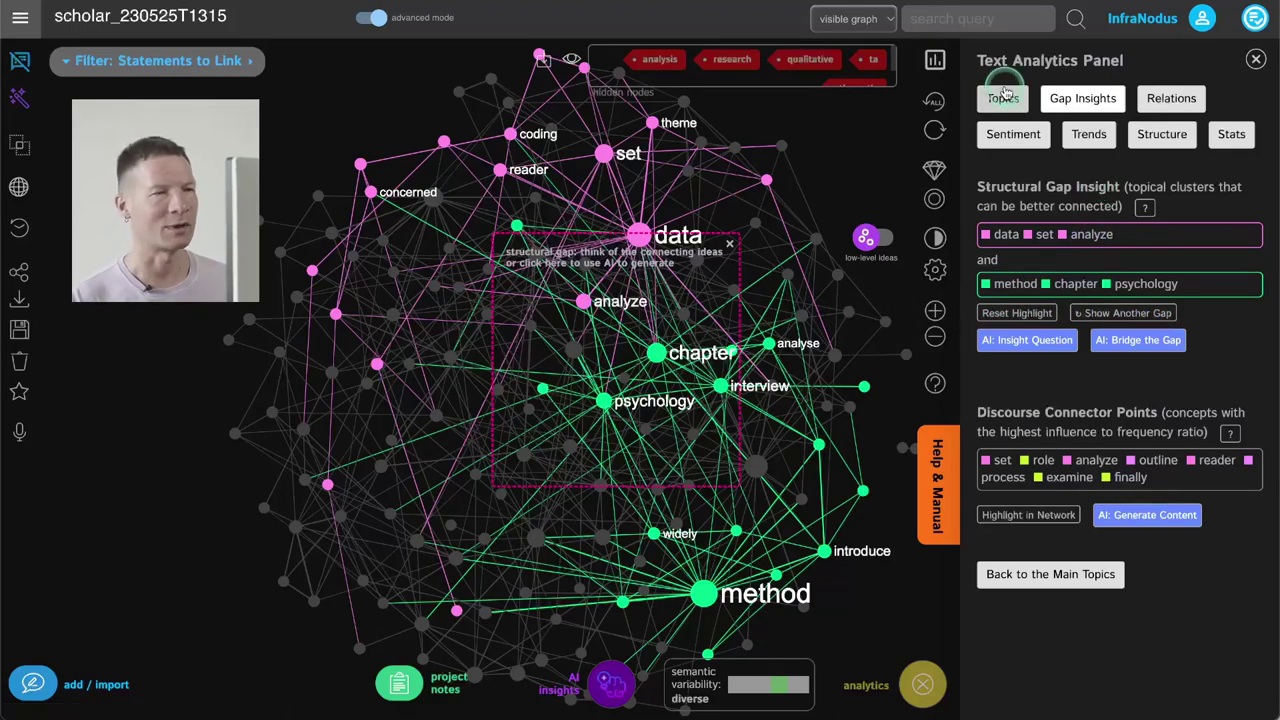
click(1017, 313)
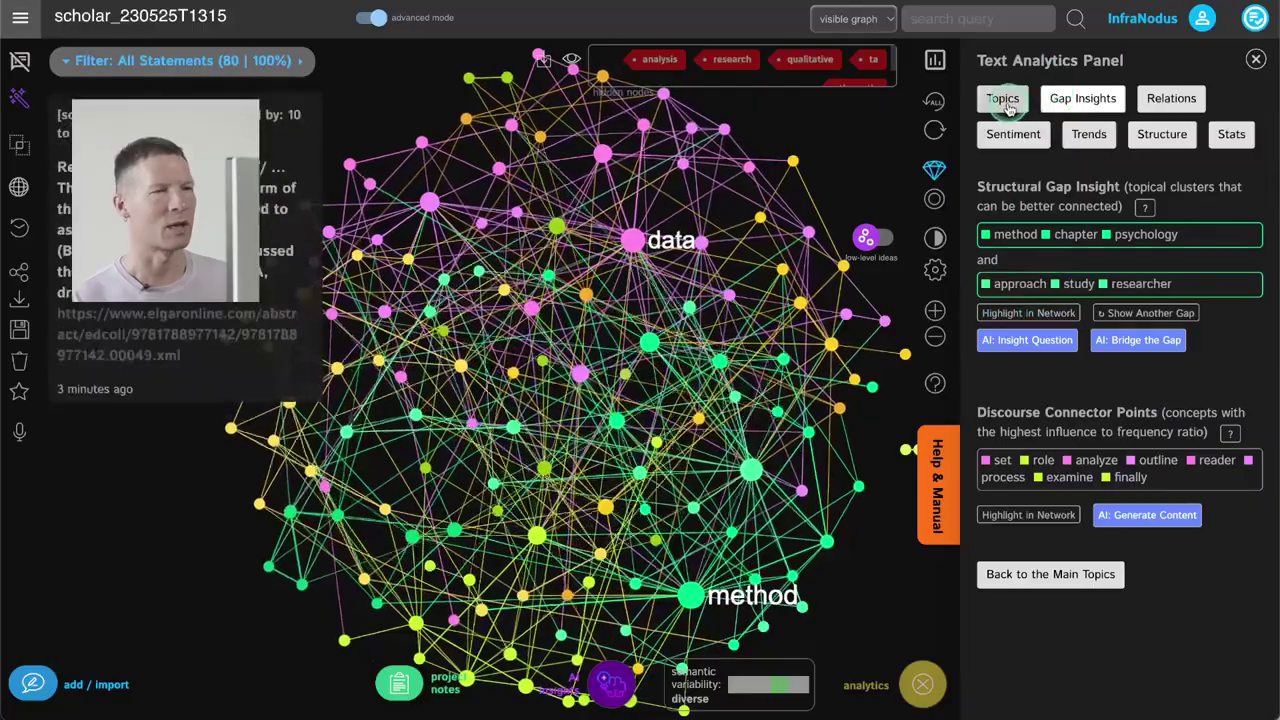
click(1003, 98)
click(20, 64)
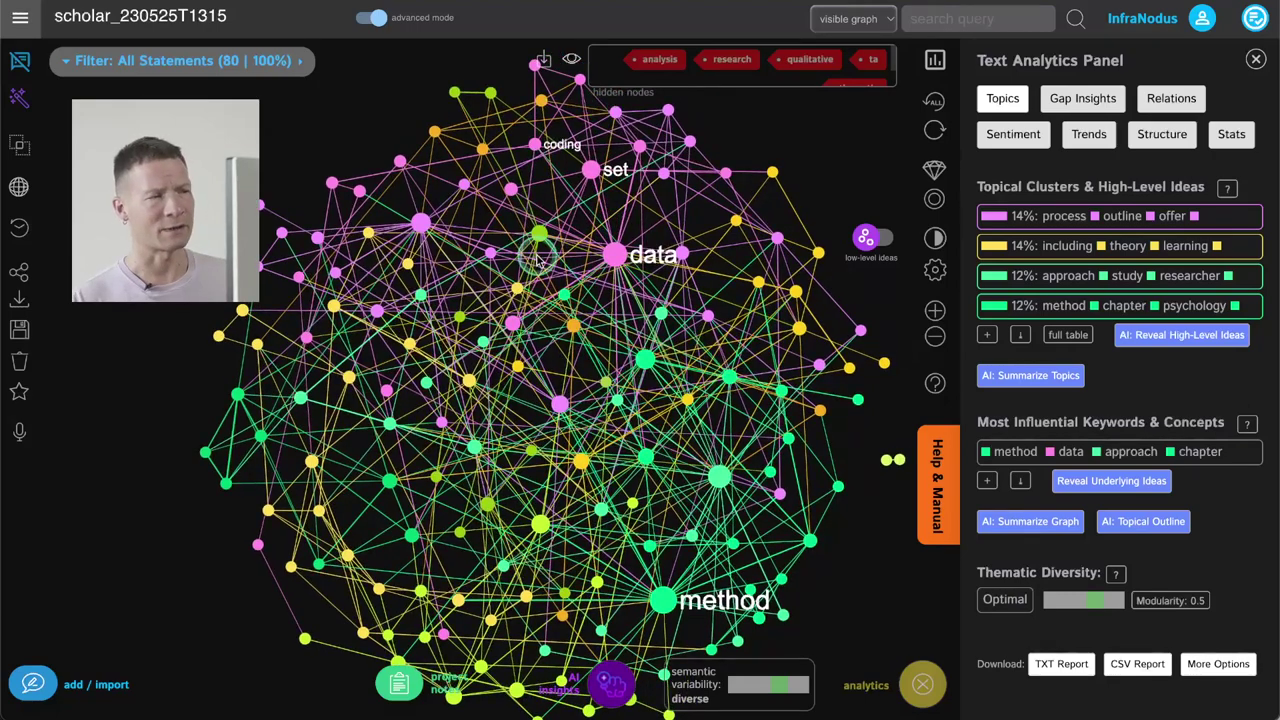
- Restore the hidden nodes to the graph and show the statements filtered by the analysis and thematic nodes
click(574, 62)
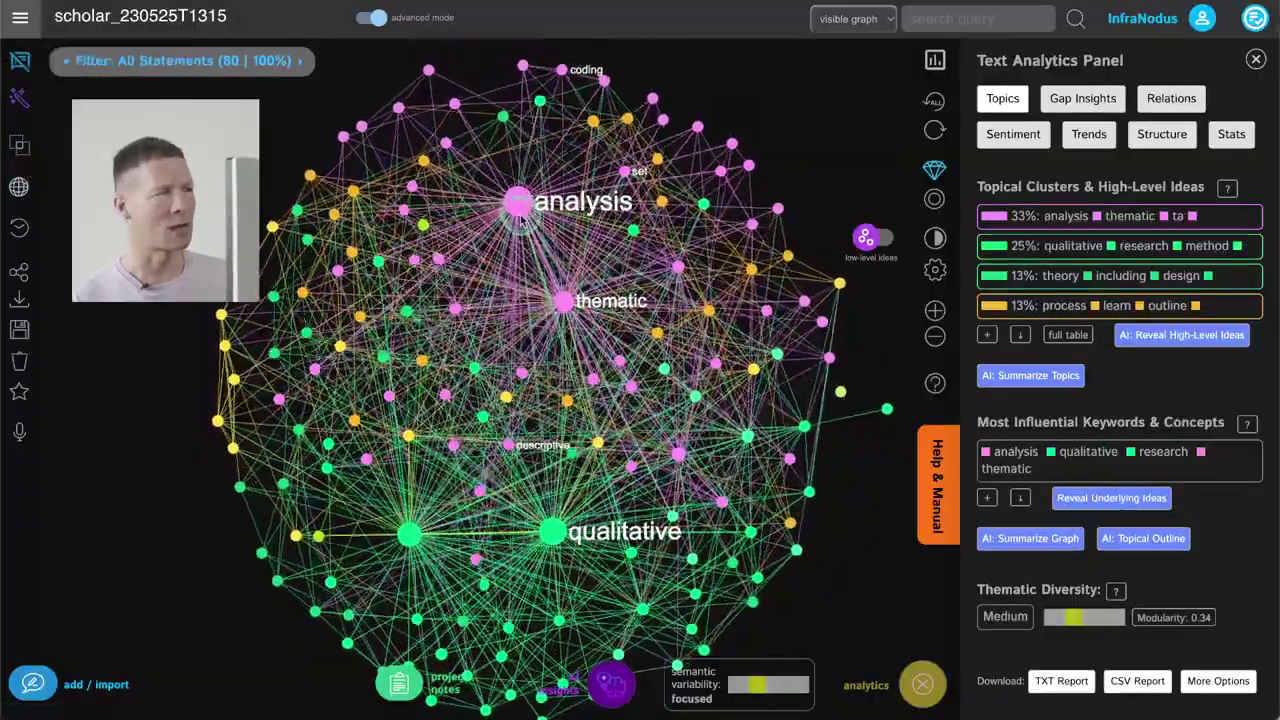
click(510, 203)
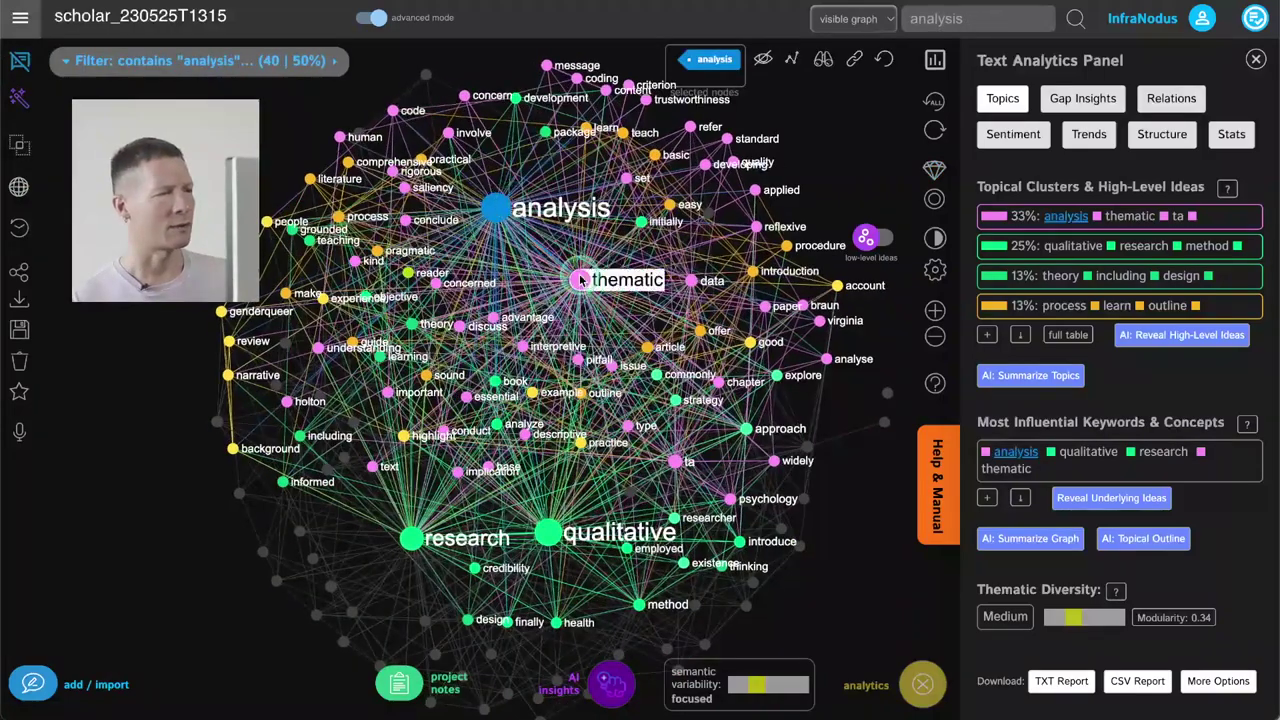
click(607, 268)
click(20, 61)
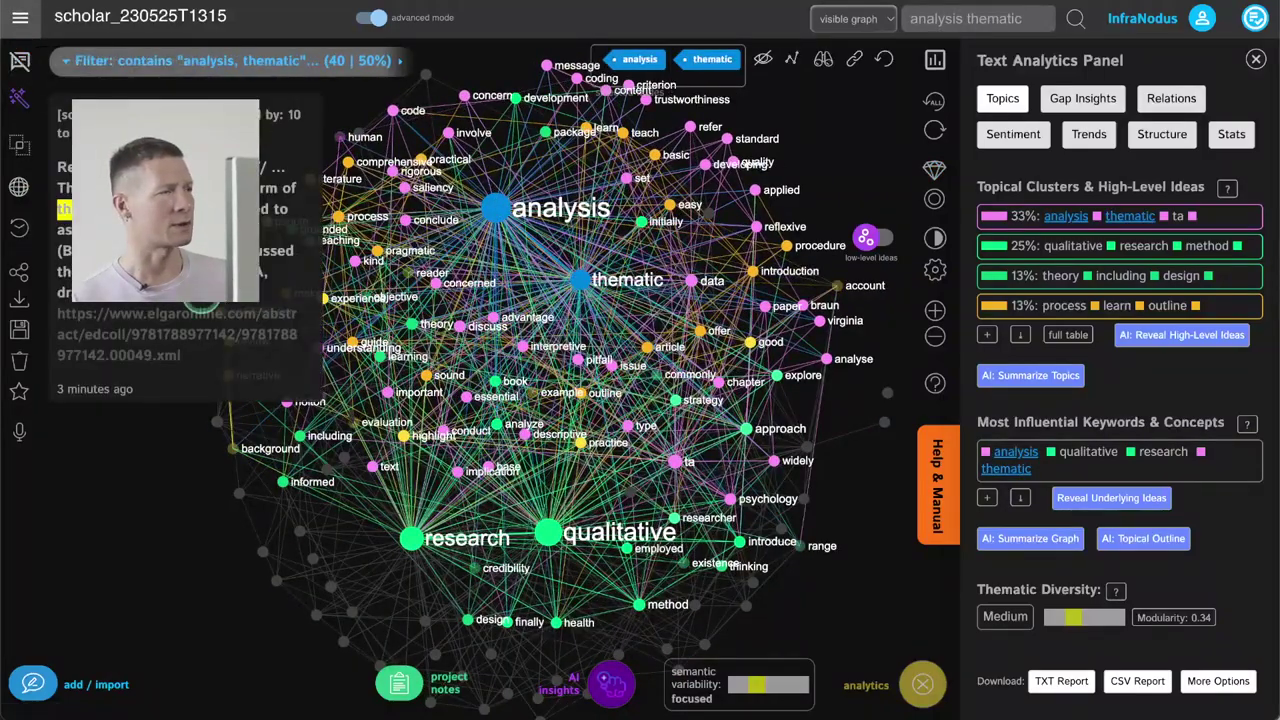
- Read through the statements filtered by the analysis and thematic nodes and hide the statements list
scroll(190, 300, down, 4)
scroll(200, 300, down, 6)
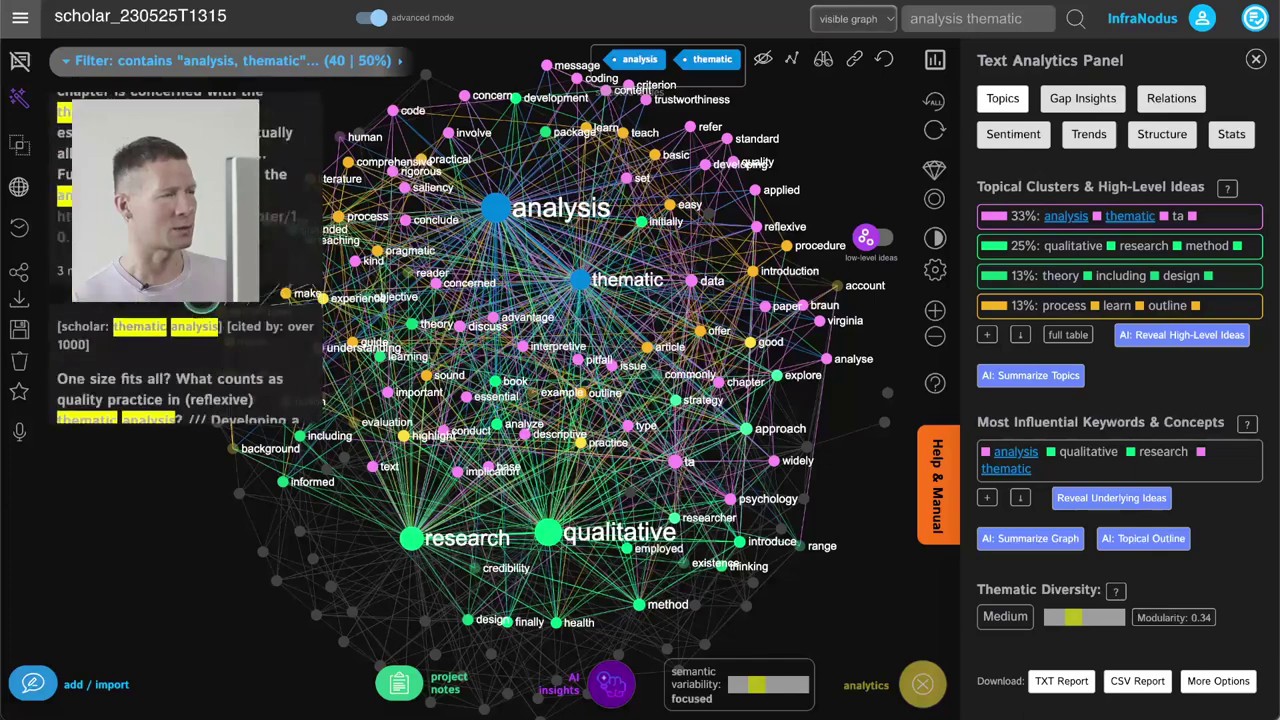
scroll(190, 300, up, 3)
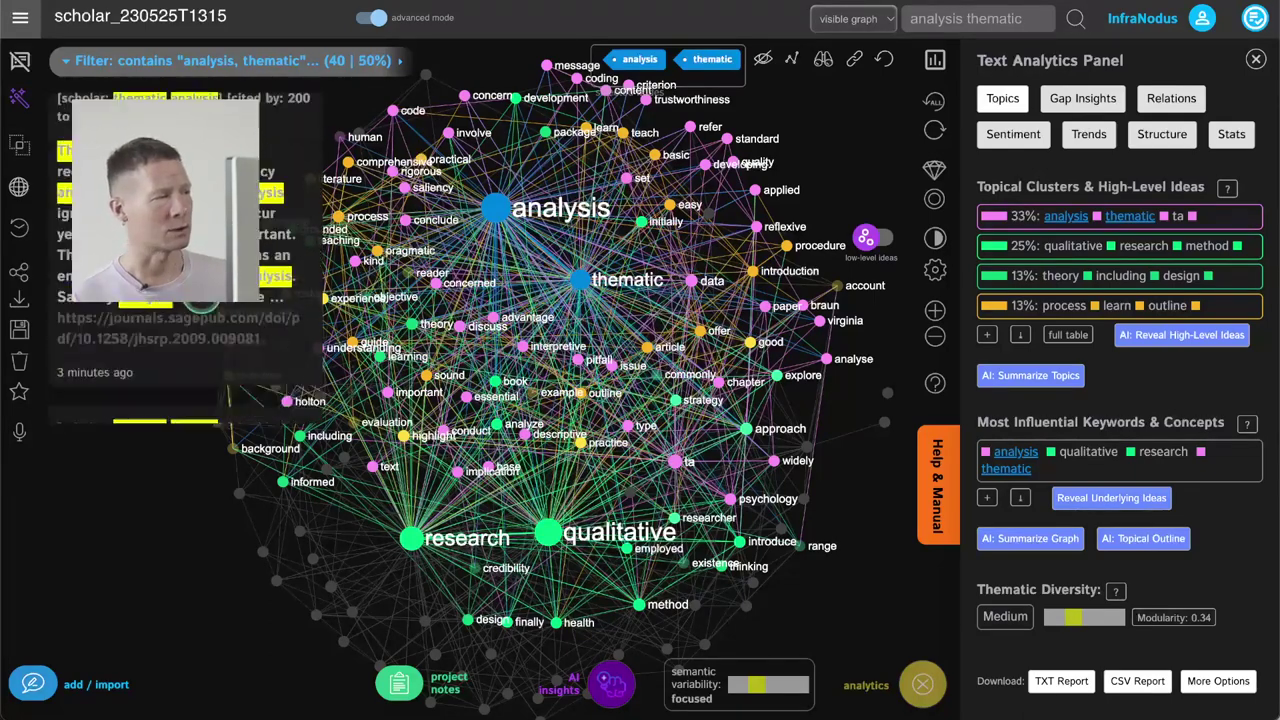
click(24, 61)
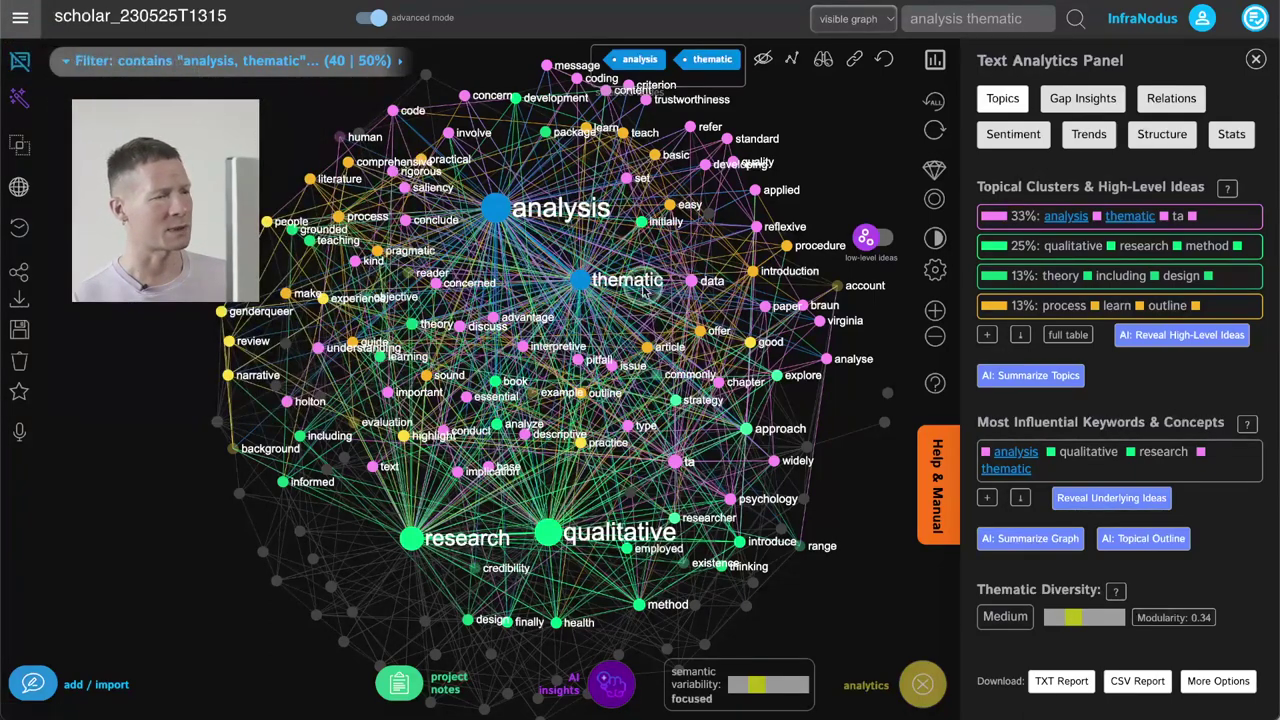
- Hide the analysis, thematic, research and qualitative nodes from the graph, followed by the ta node
click(415, 538)
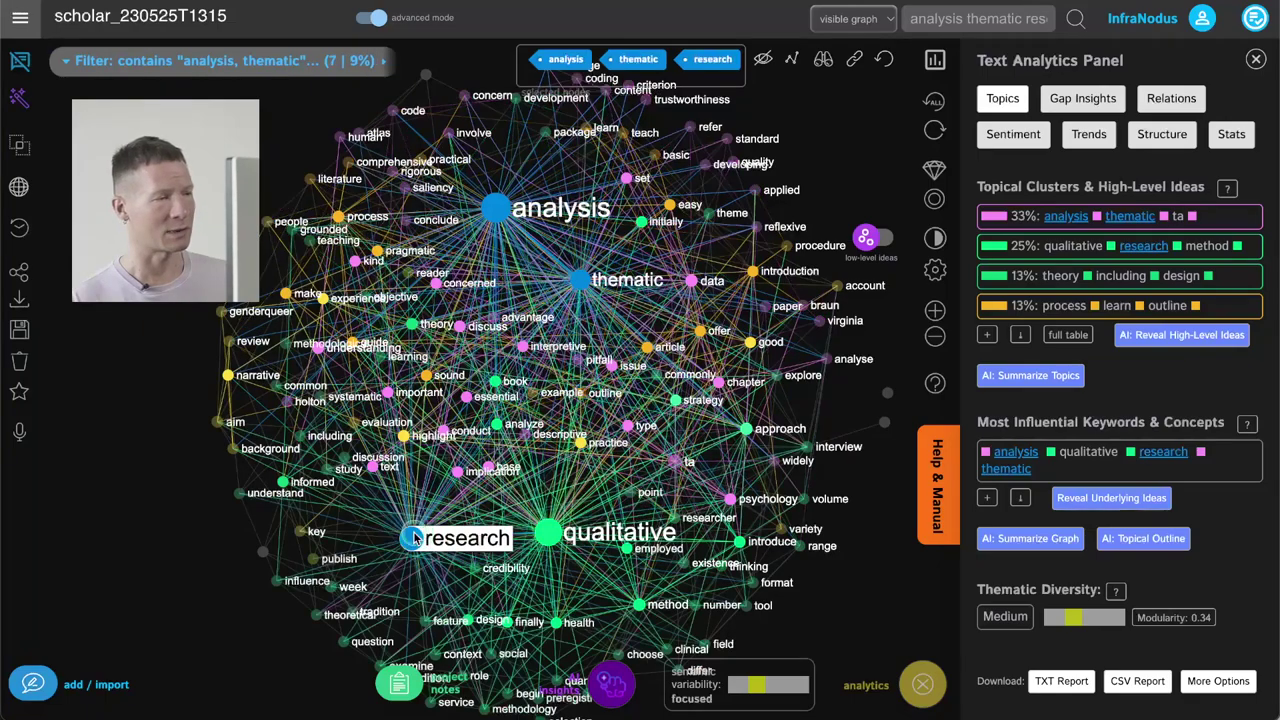
click(550, 535)
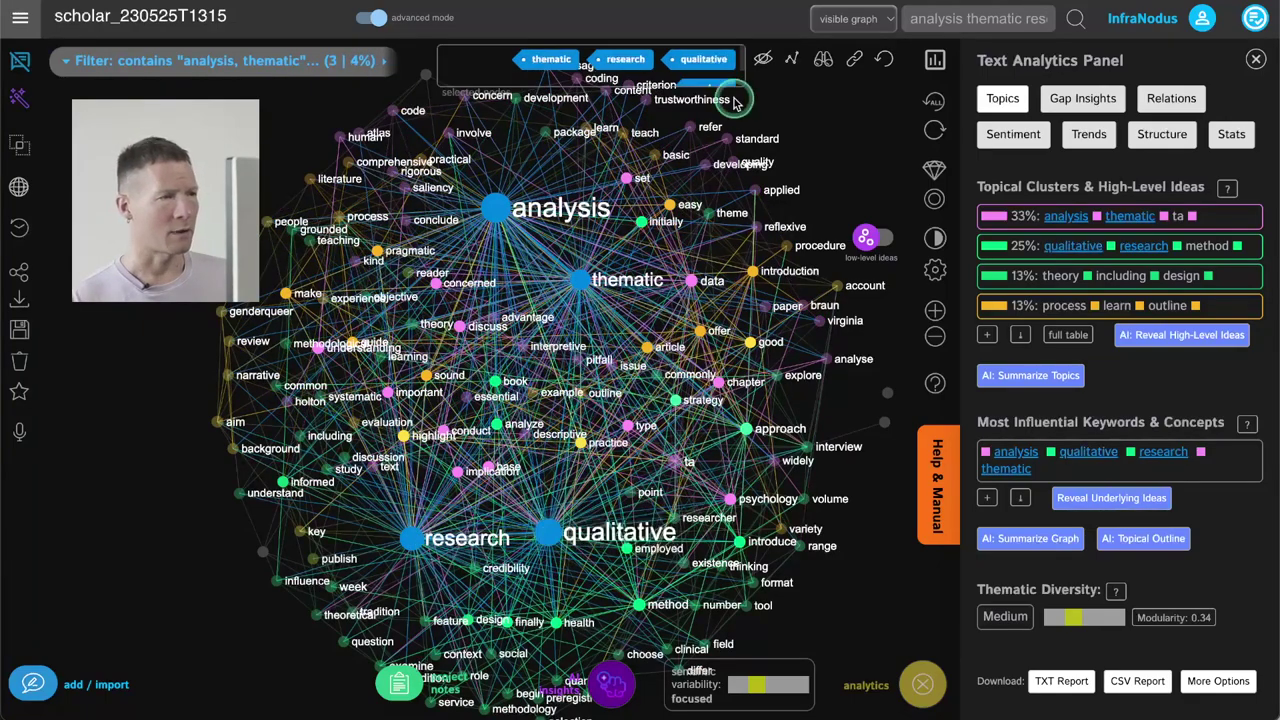
click(760, 57)
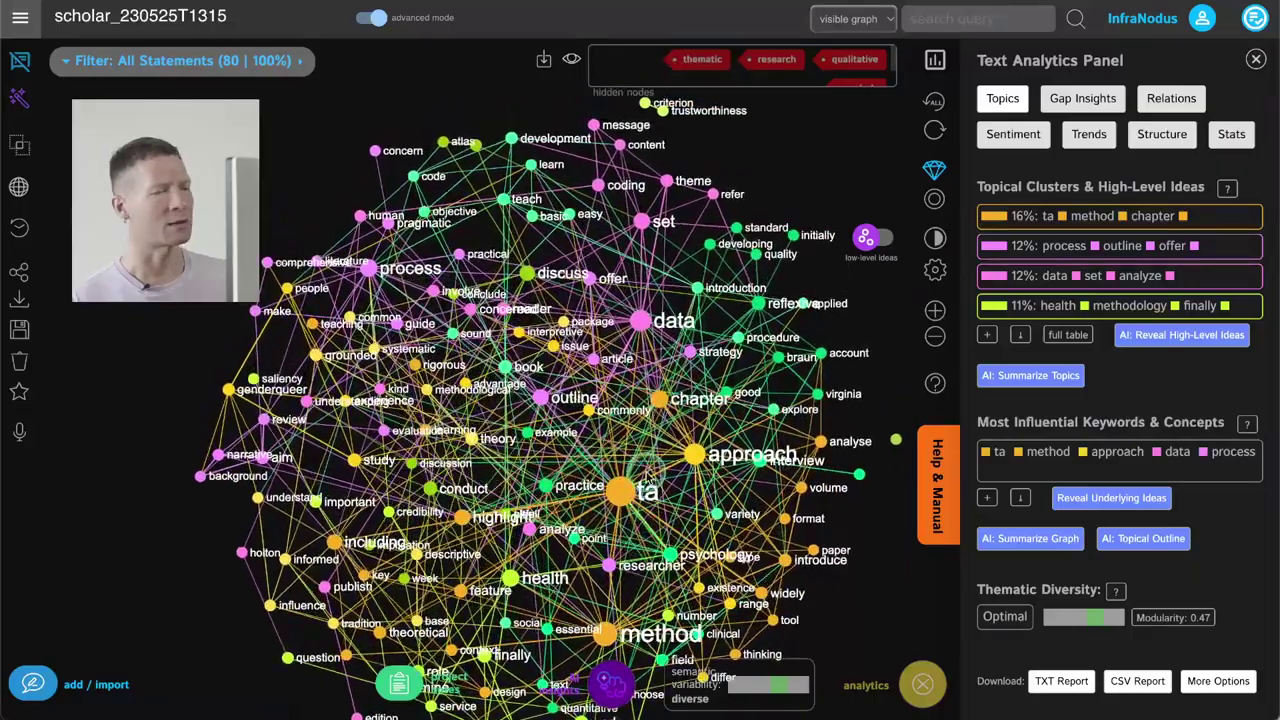
click(622, 492)
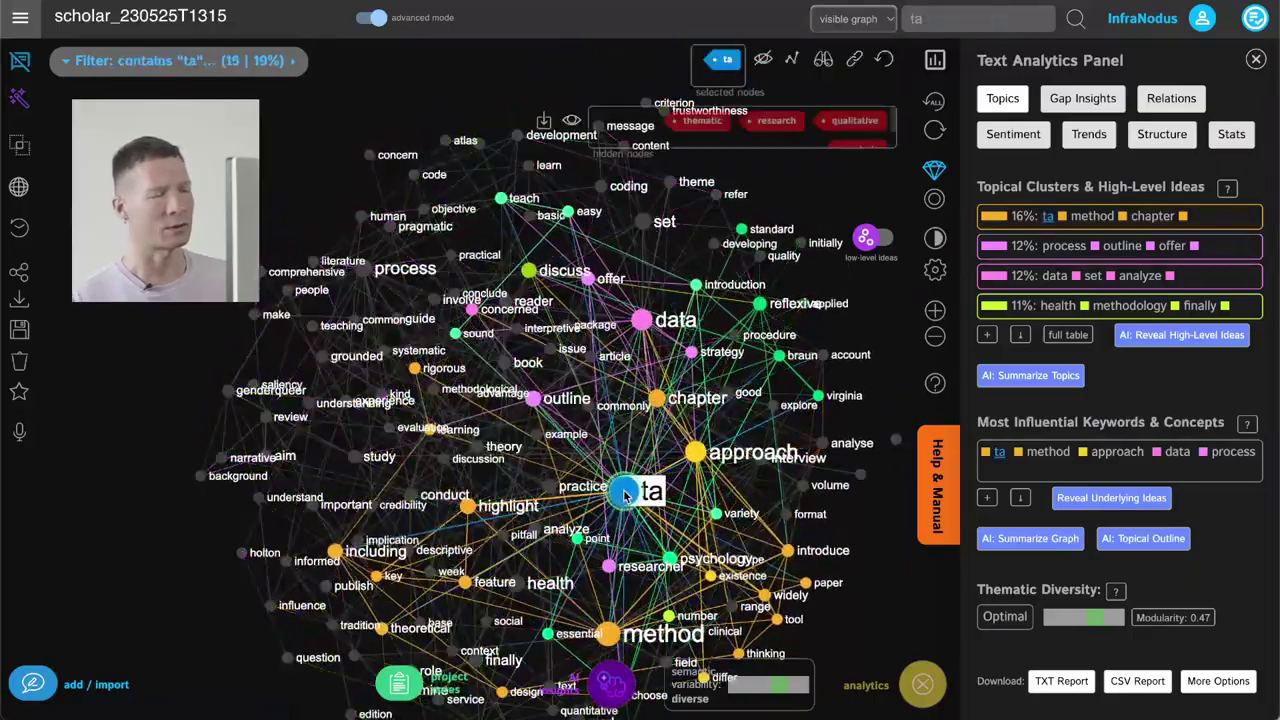
click(764, 61)
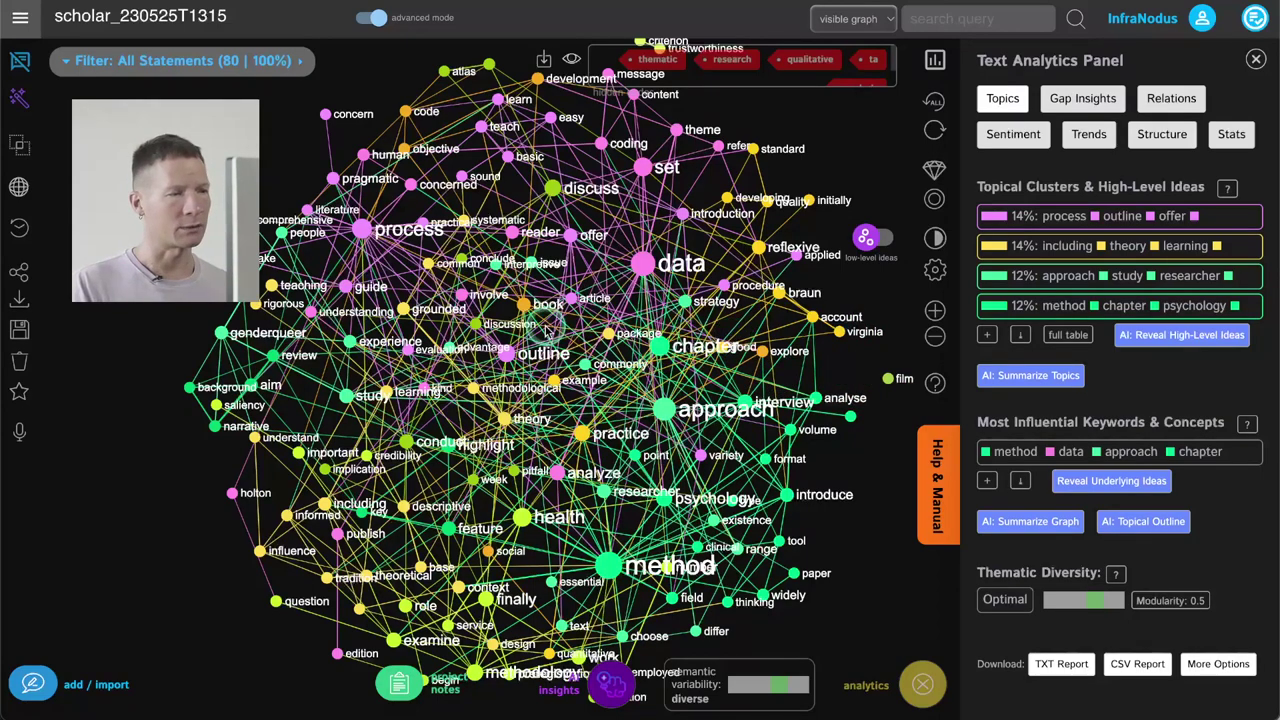
drag(546, 330, 554, 347)
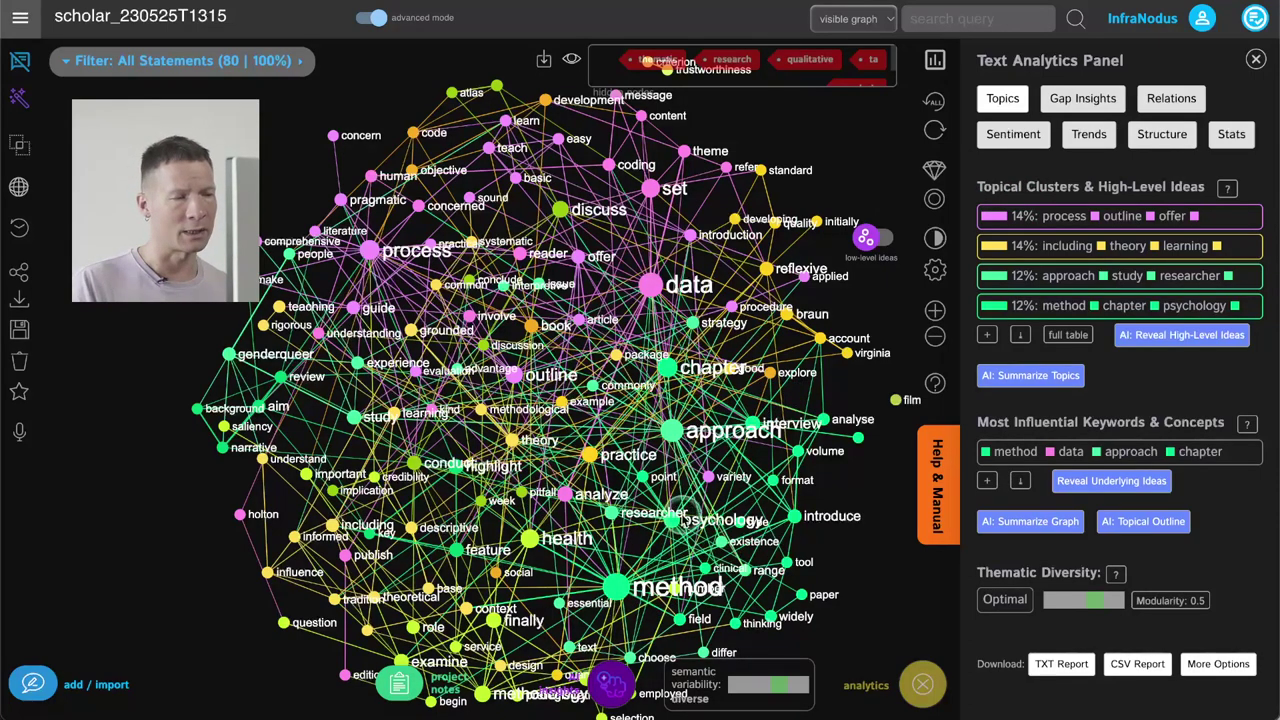
- Review the Text Diagnostics Workflow checklist, including its Explore Text Network Visualization step, and return to the text analytics
click(1255, 18)
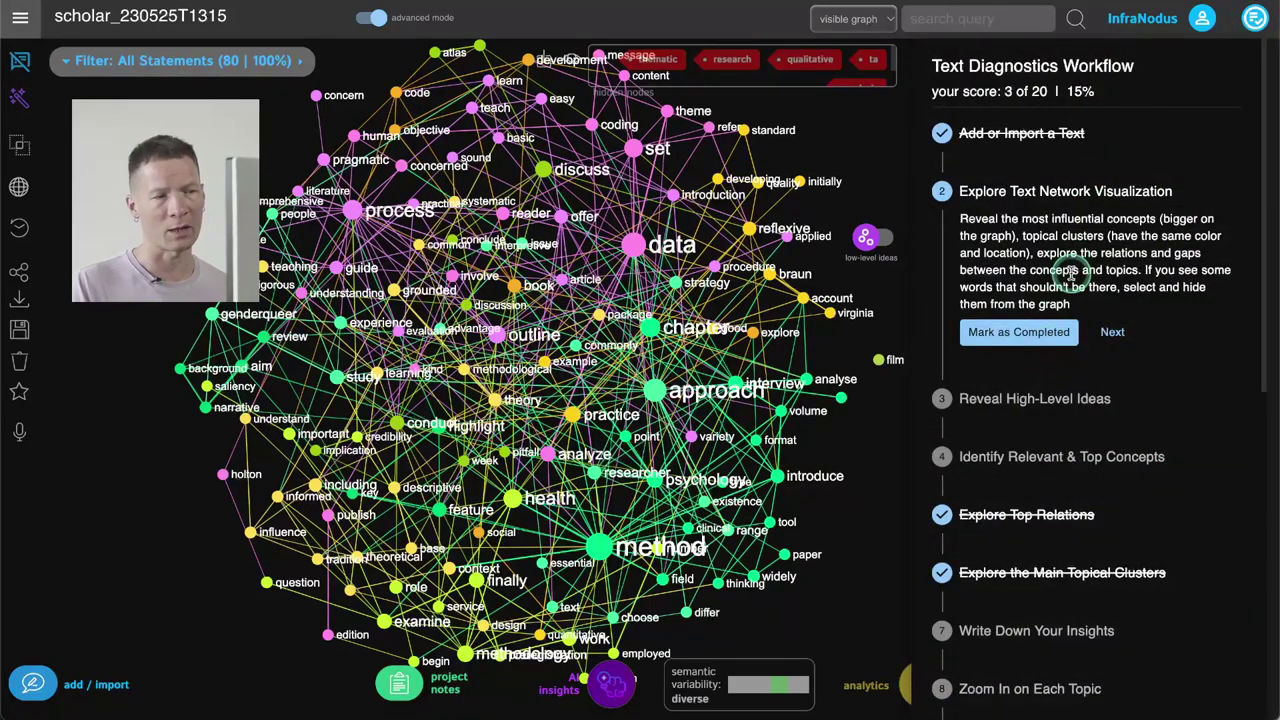
click(1255, 18)
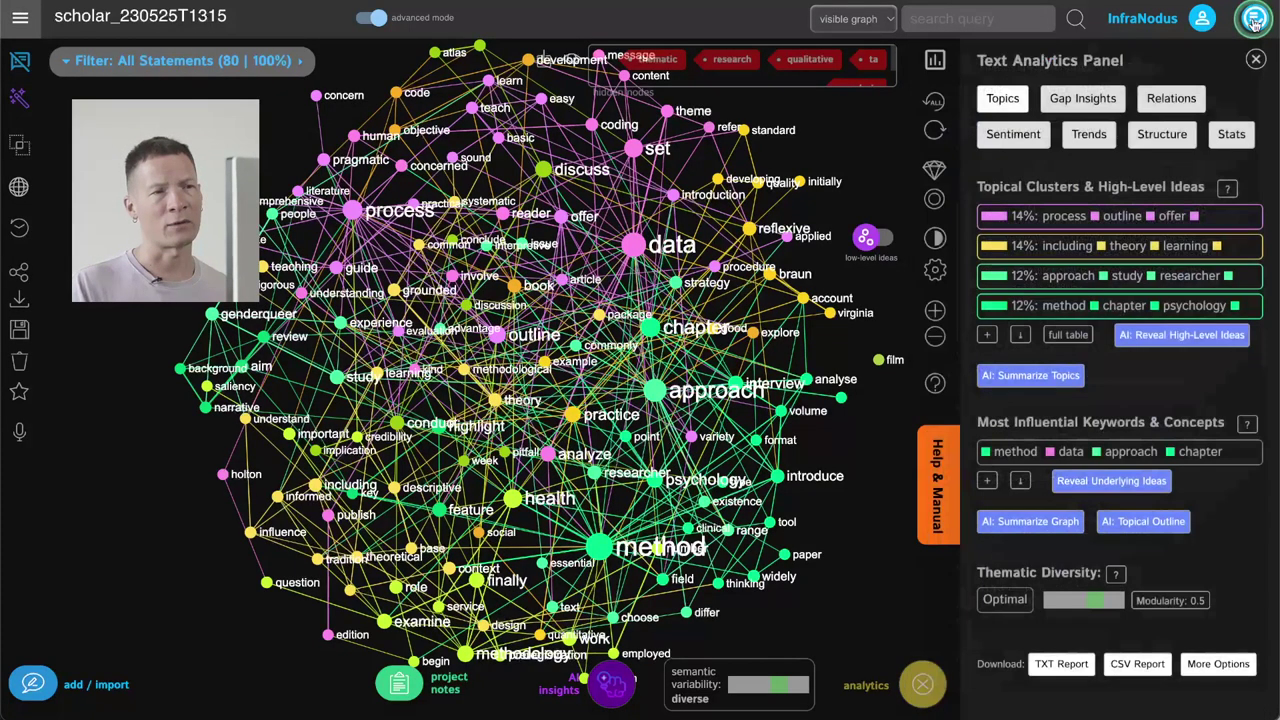
click(1255, 18)
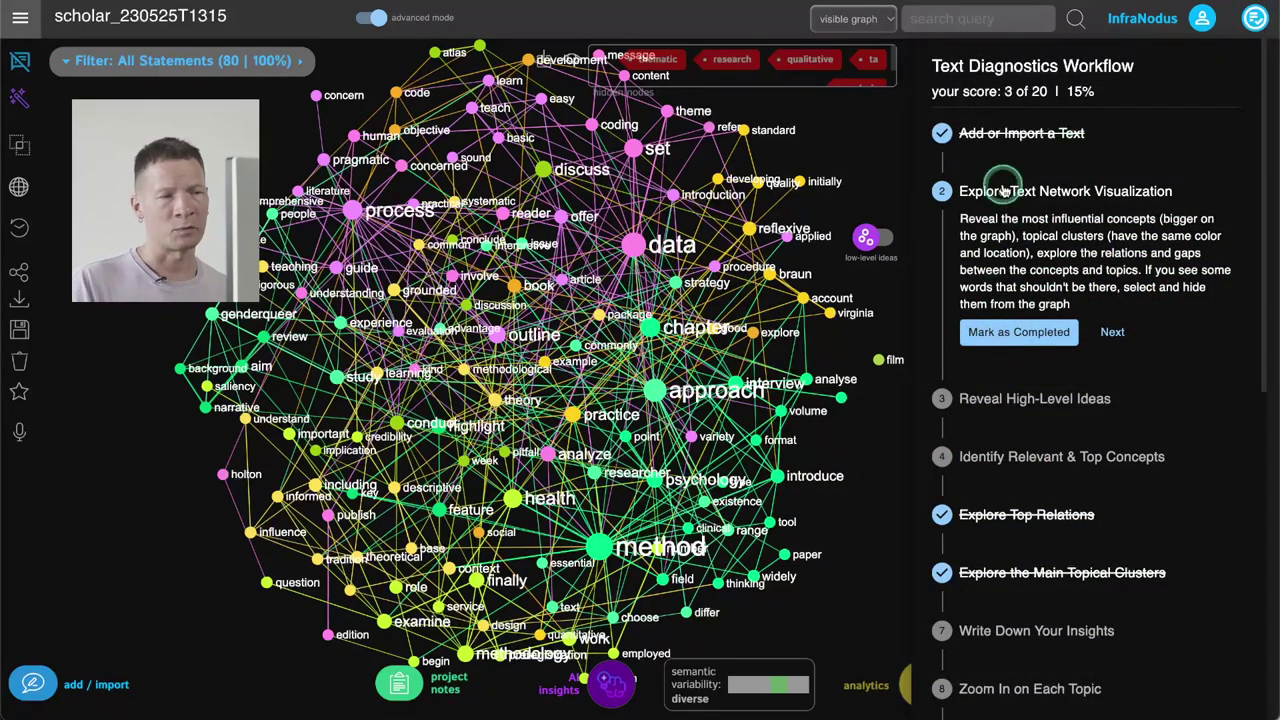
scroll(1014, 400, down, 7)
scroll(1026, 400, up, 6)
scroll(1028, 400, up, 1)
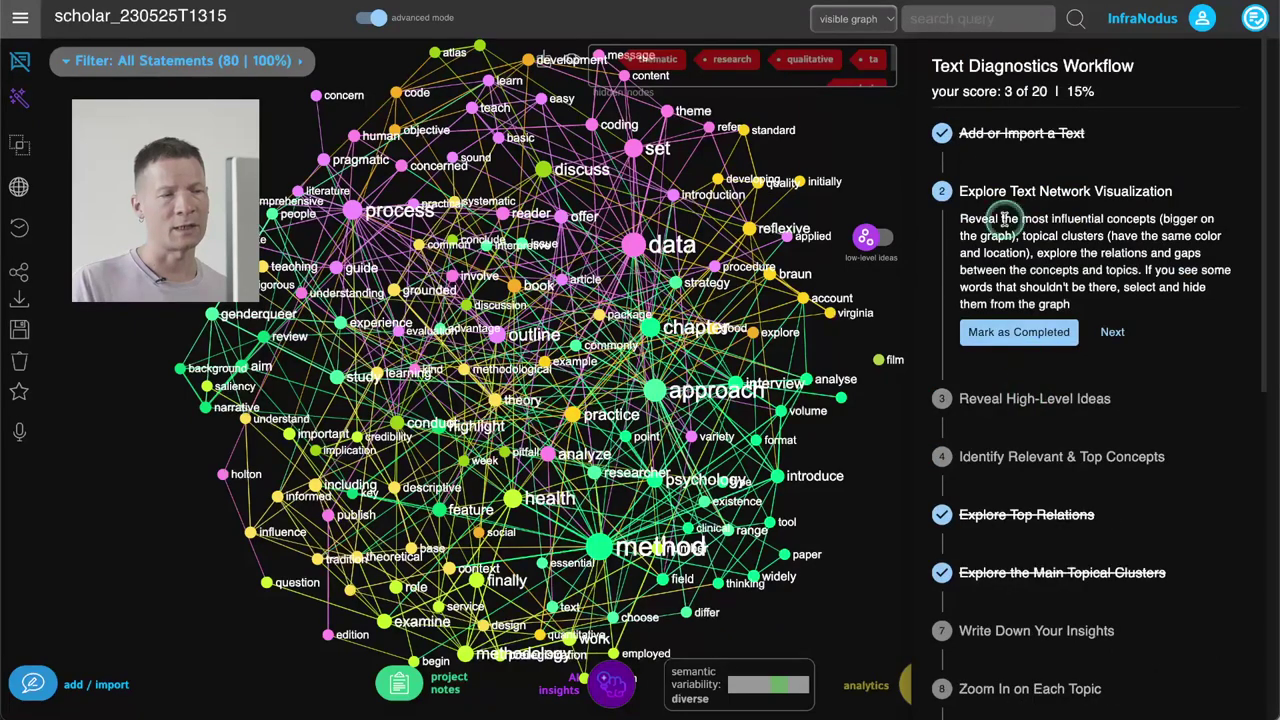
click(1253, 20)
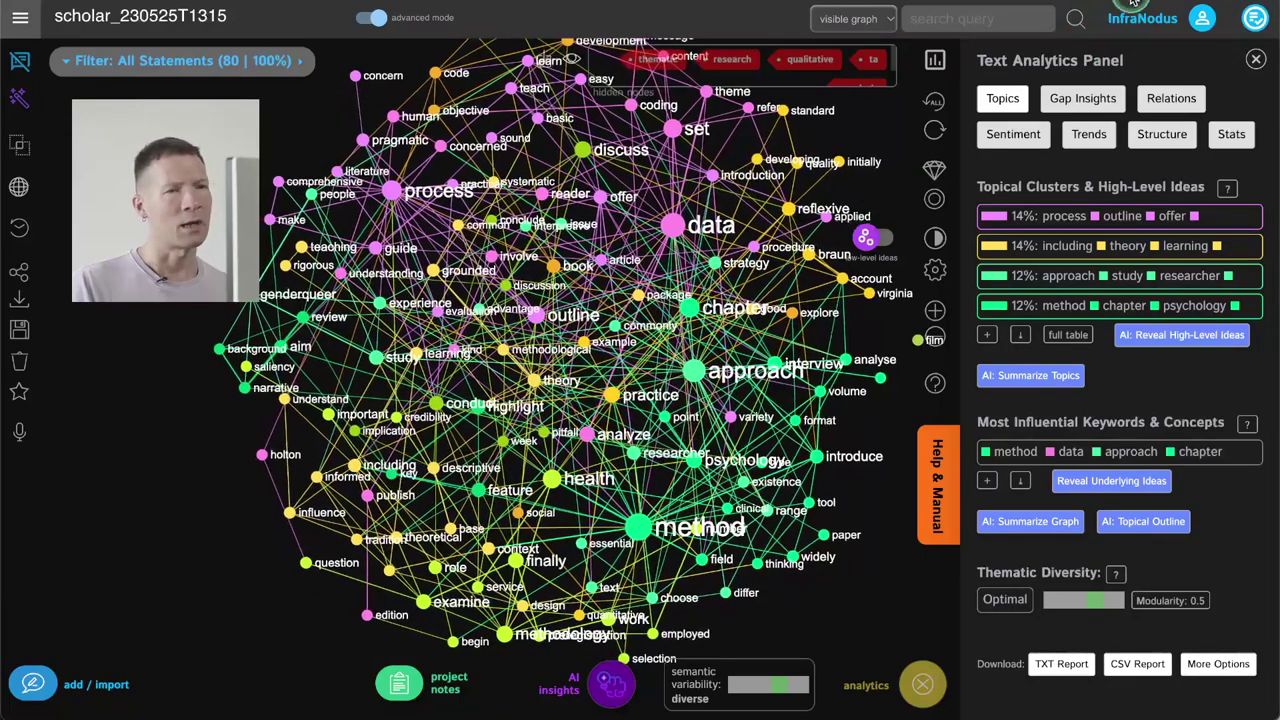
click(1257, 19)
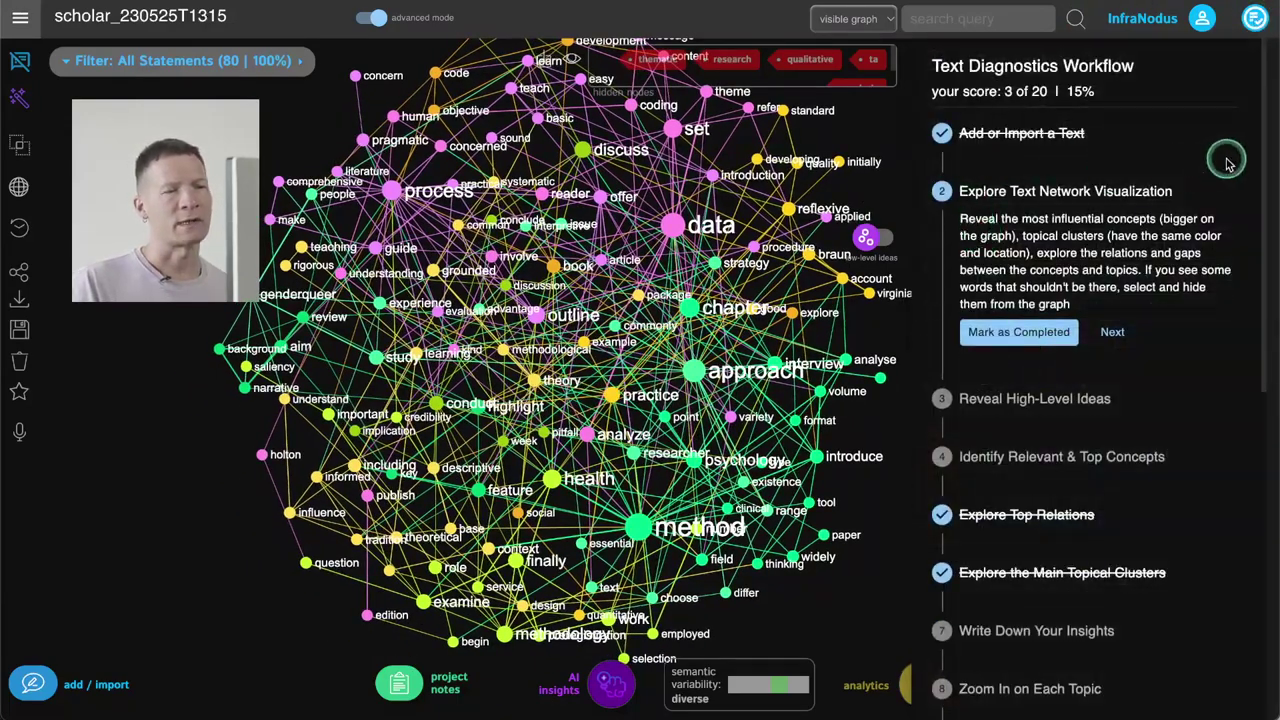
click(1253, 20)
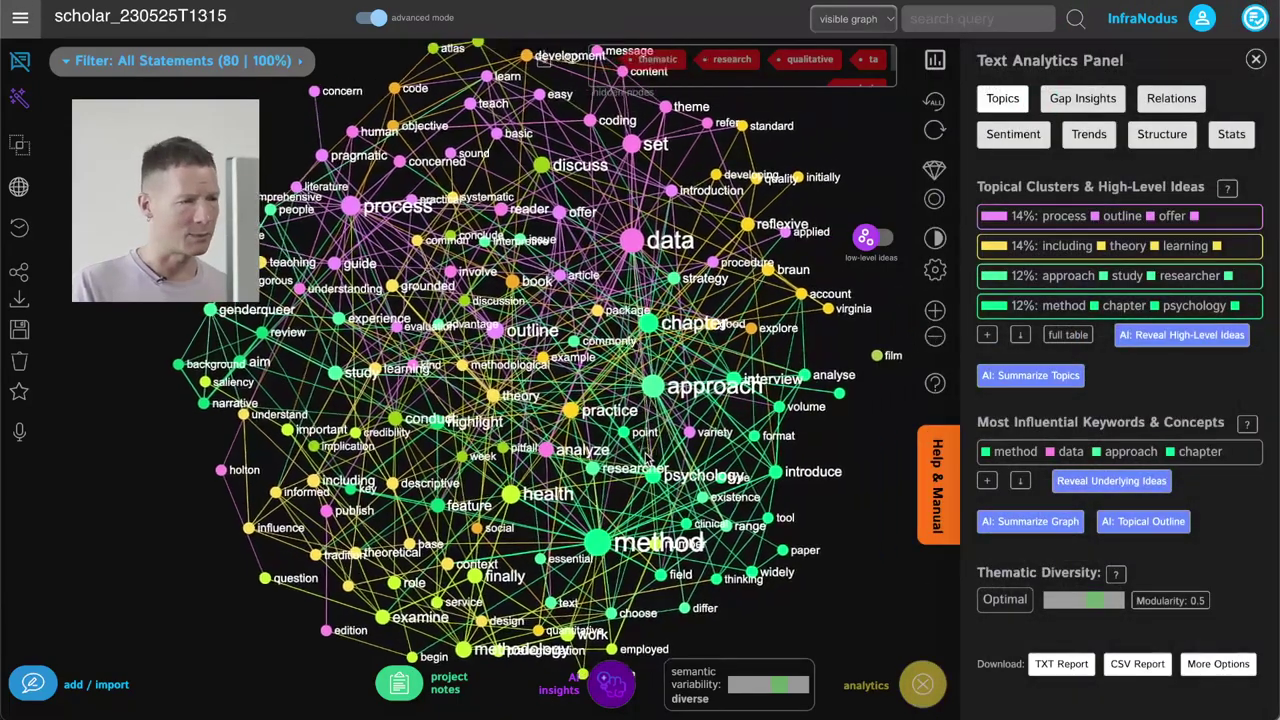
- Examine the connections of the method, psychology, health, approach, data and process nodes, selecting and deselecting each in the graph
click(600, 538)
click(600, 538)
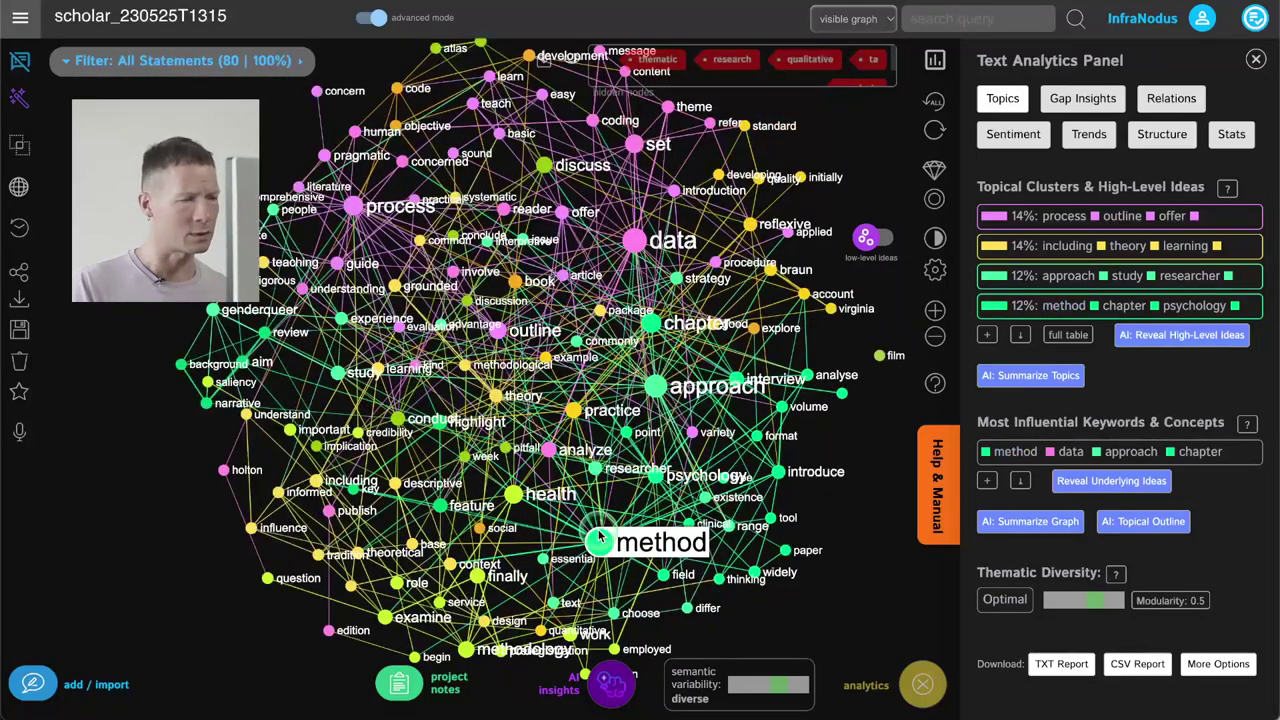
click(654, 476)
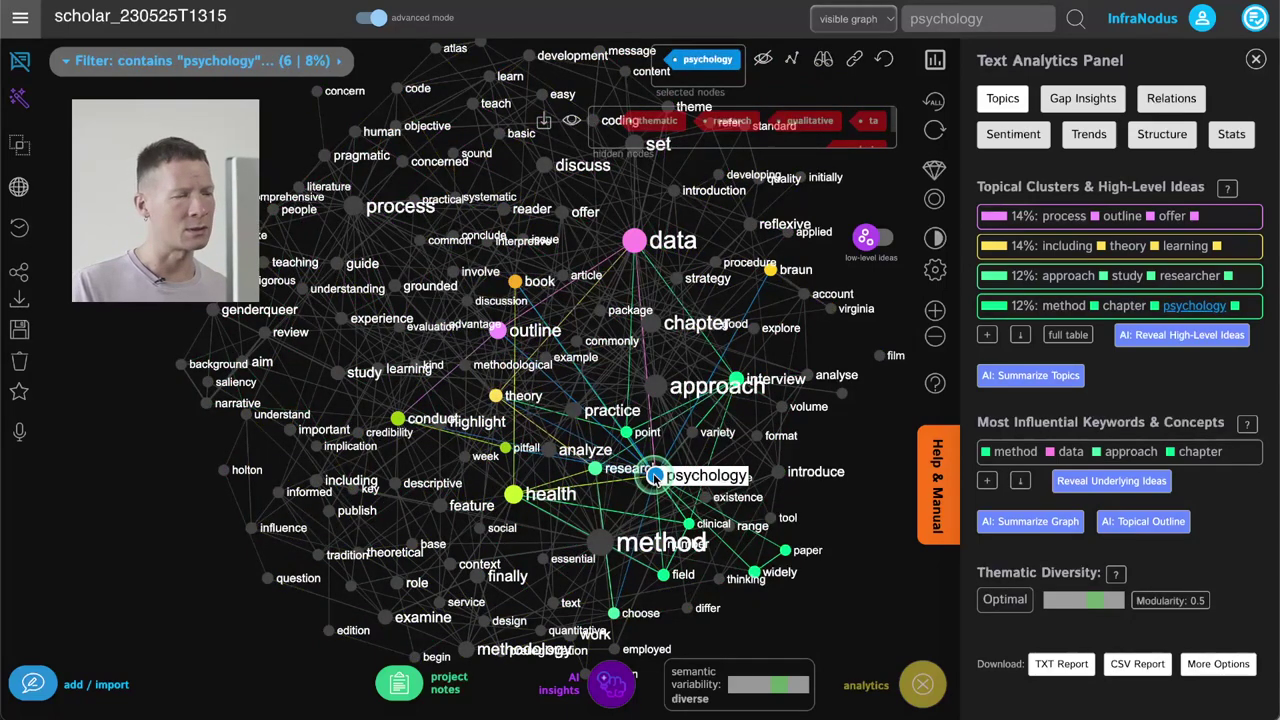
click(654, 476)
click(513, 494)
click(513, 494)
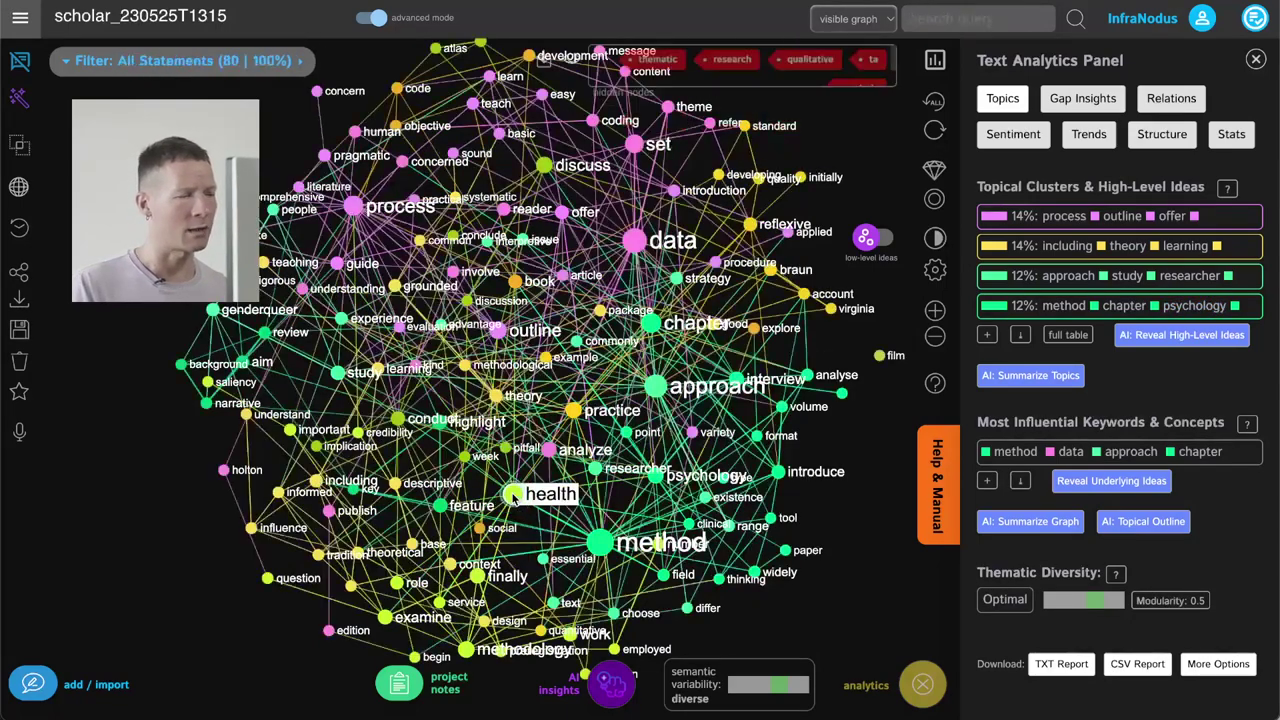
click(656, 386)
click(656, 386)
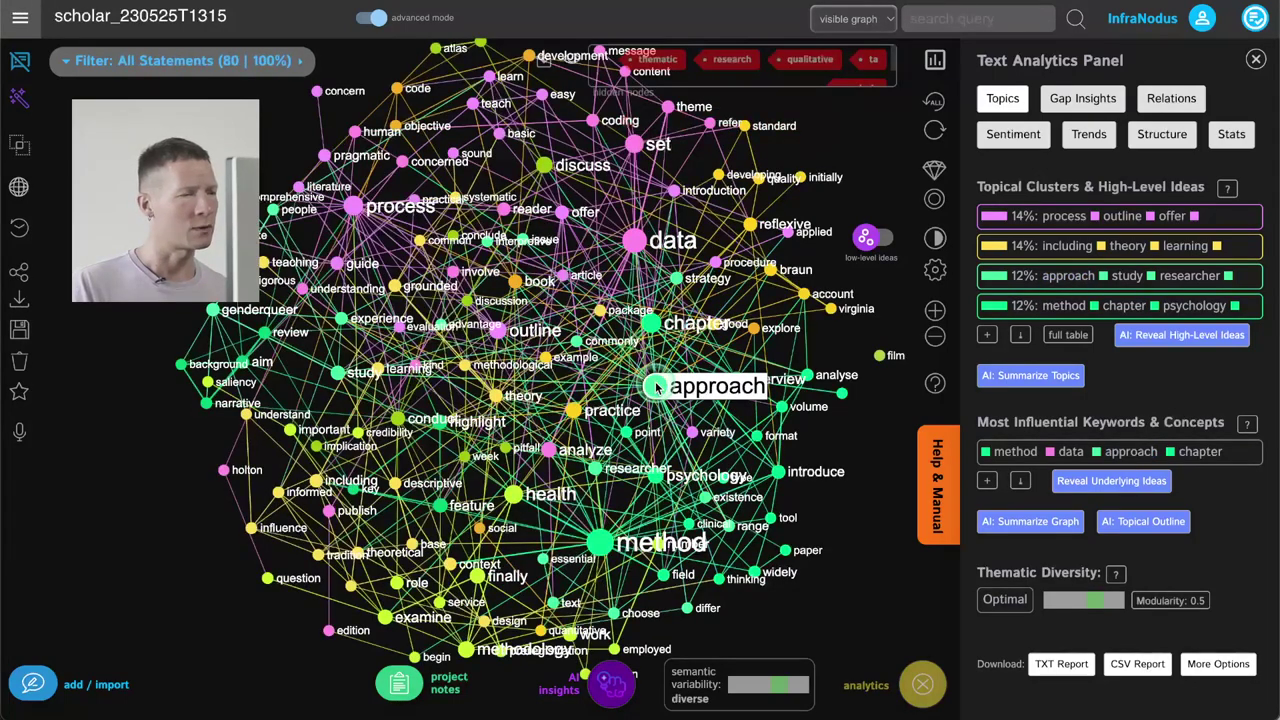
click(626, 270)
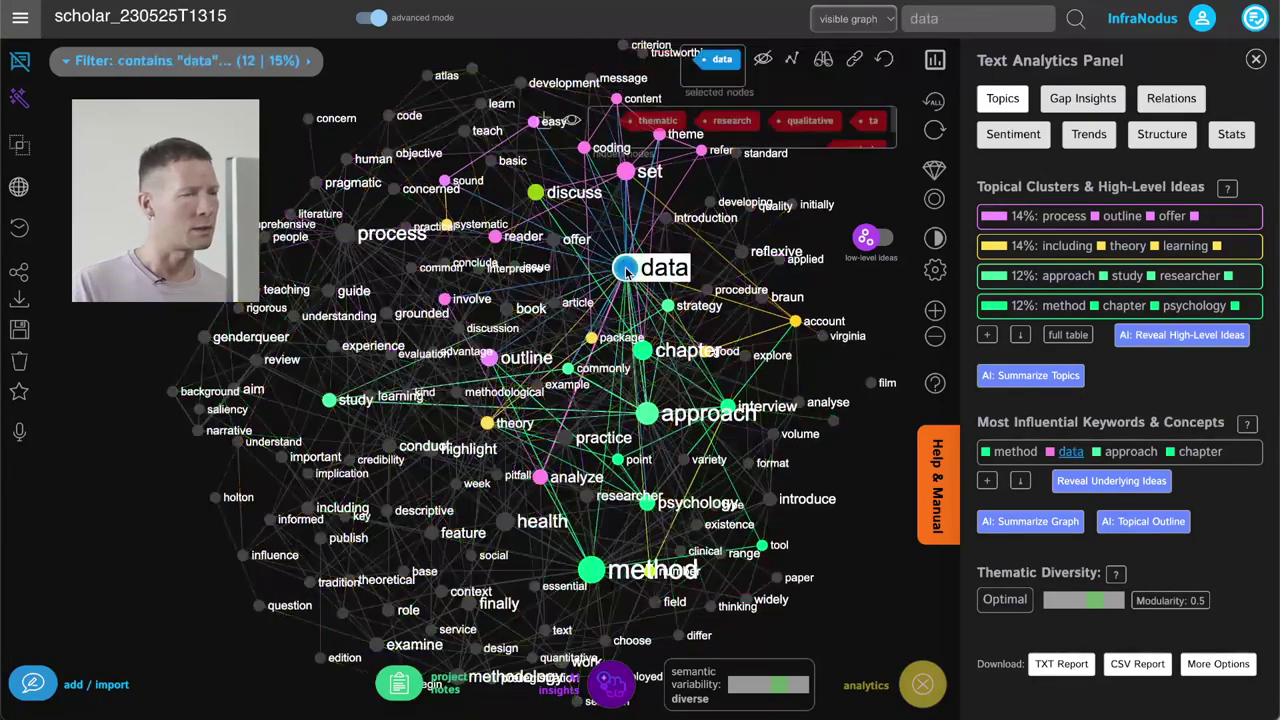
click(626, 270)
click(344, 234)
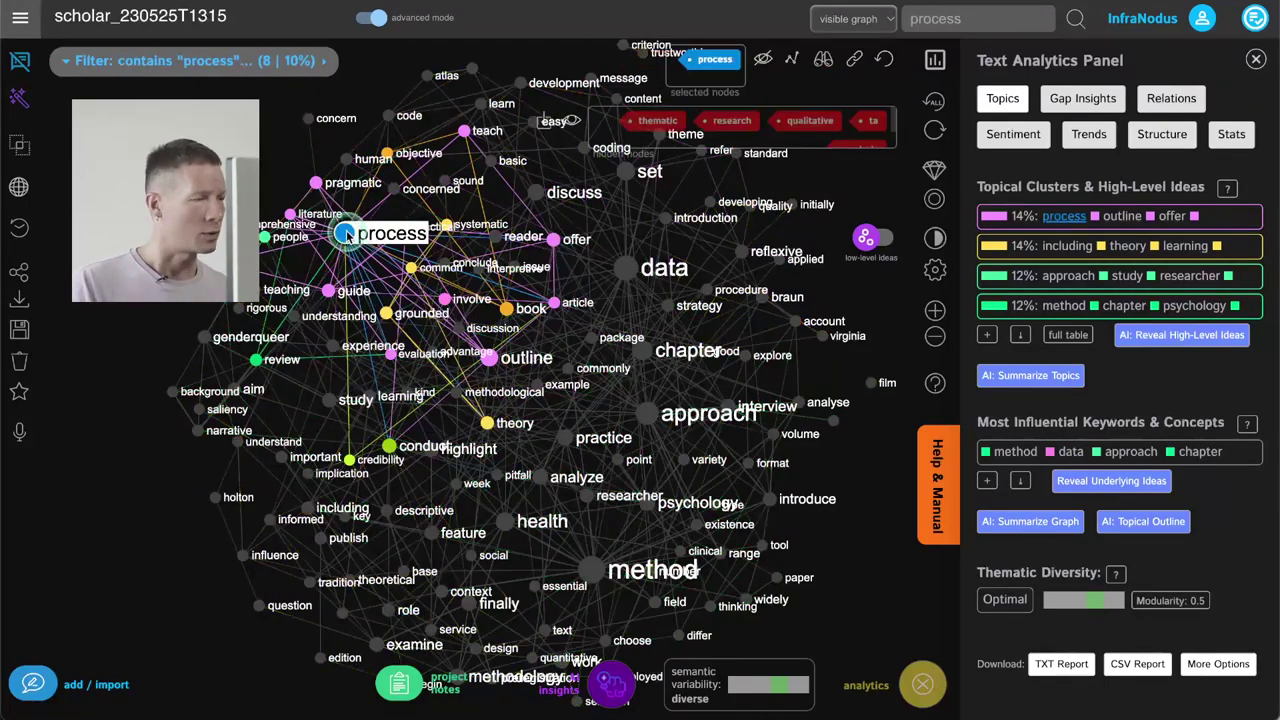
click(344, 234)
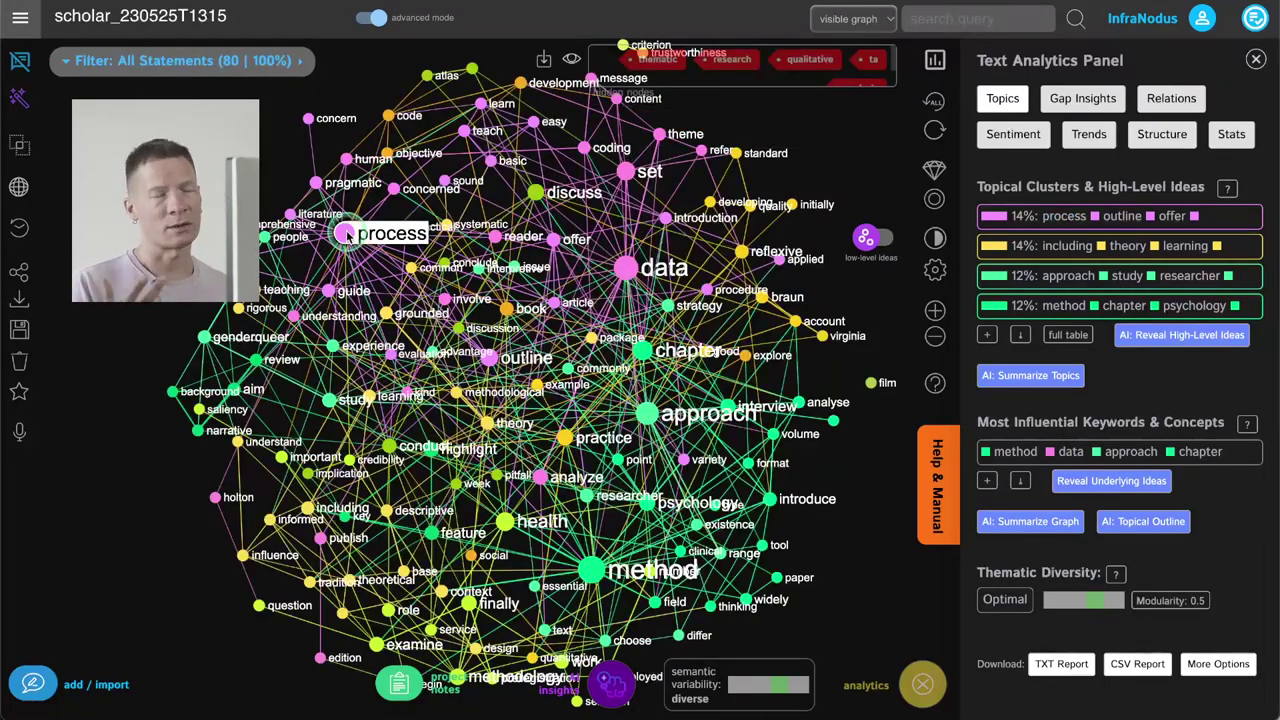
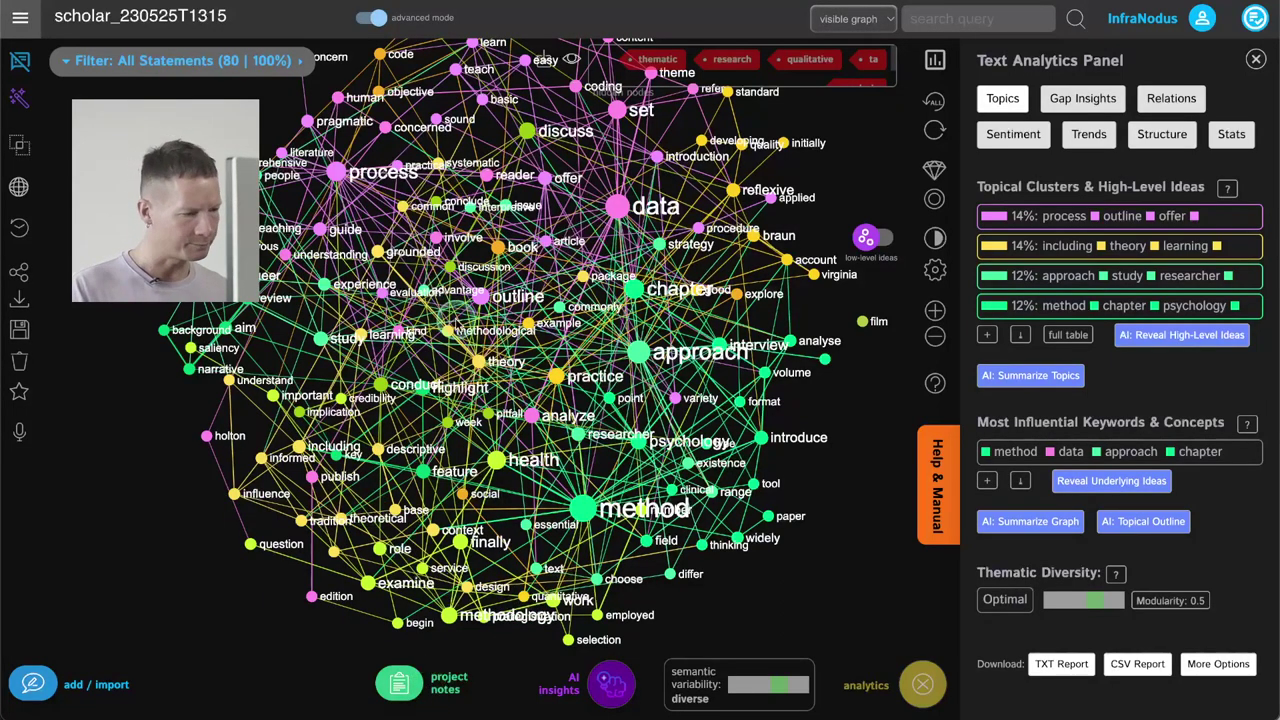
- Examine the genderqueer and background nodes at the graph's periphery together with the statement that contains them
drag(632, 388, 602, 404)
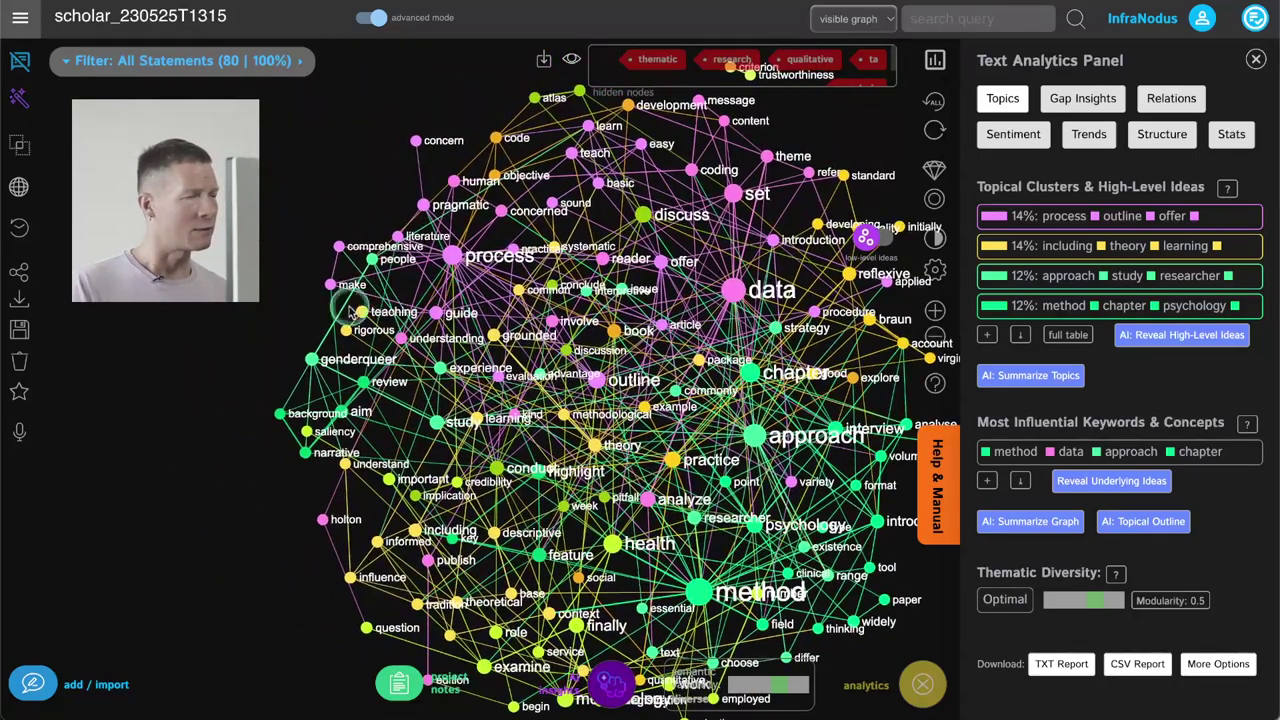
scroll(362, 330, up, 3)
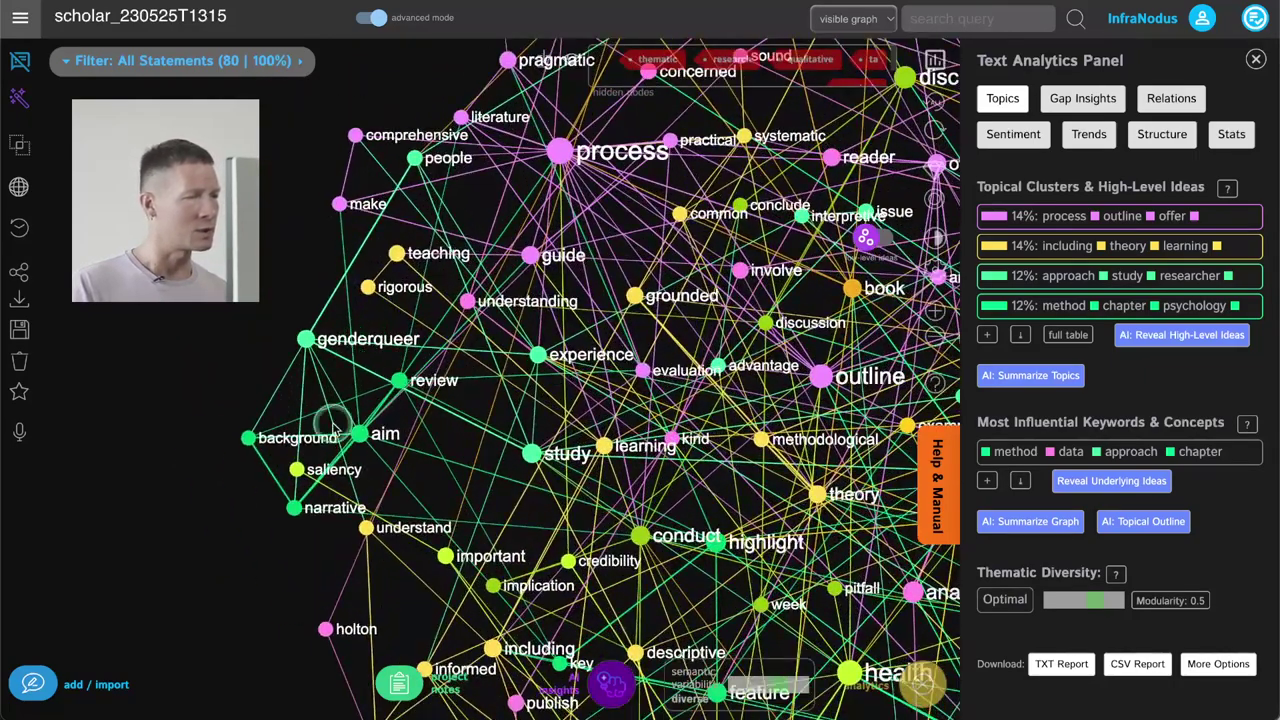
click(397, 360)
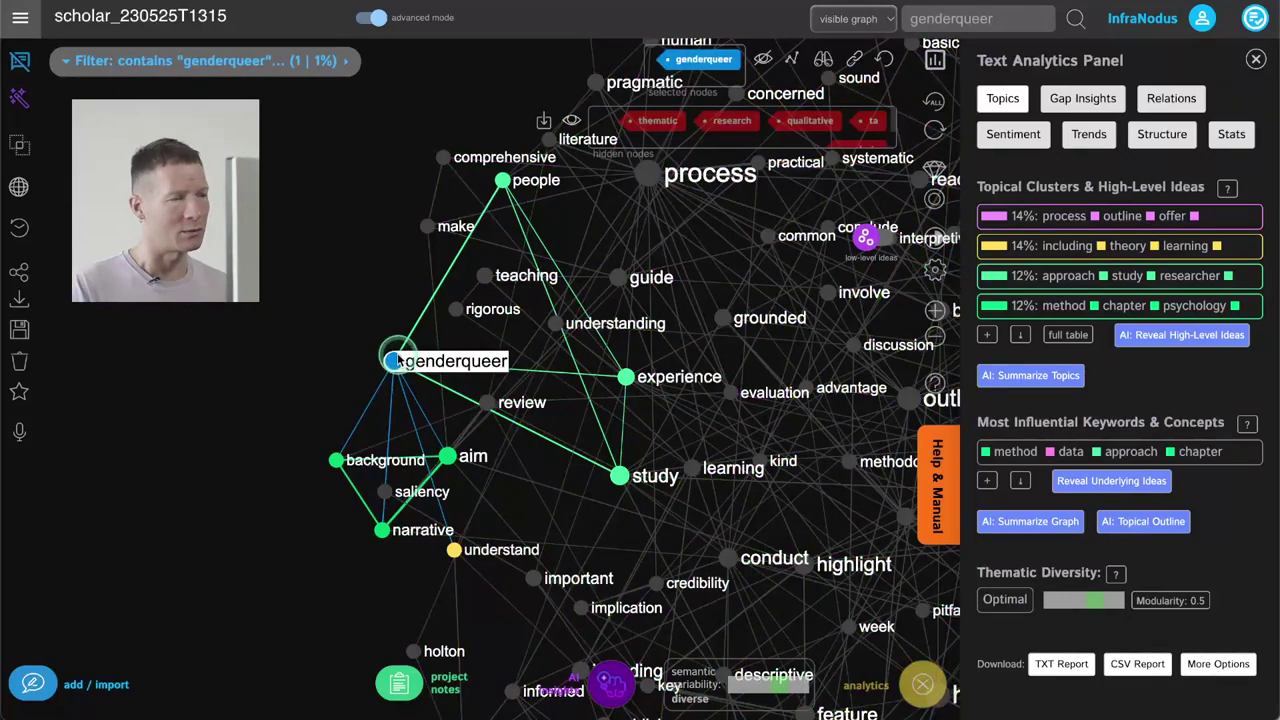
click(19, 62)
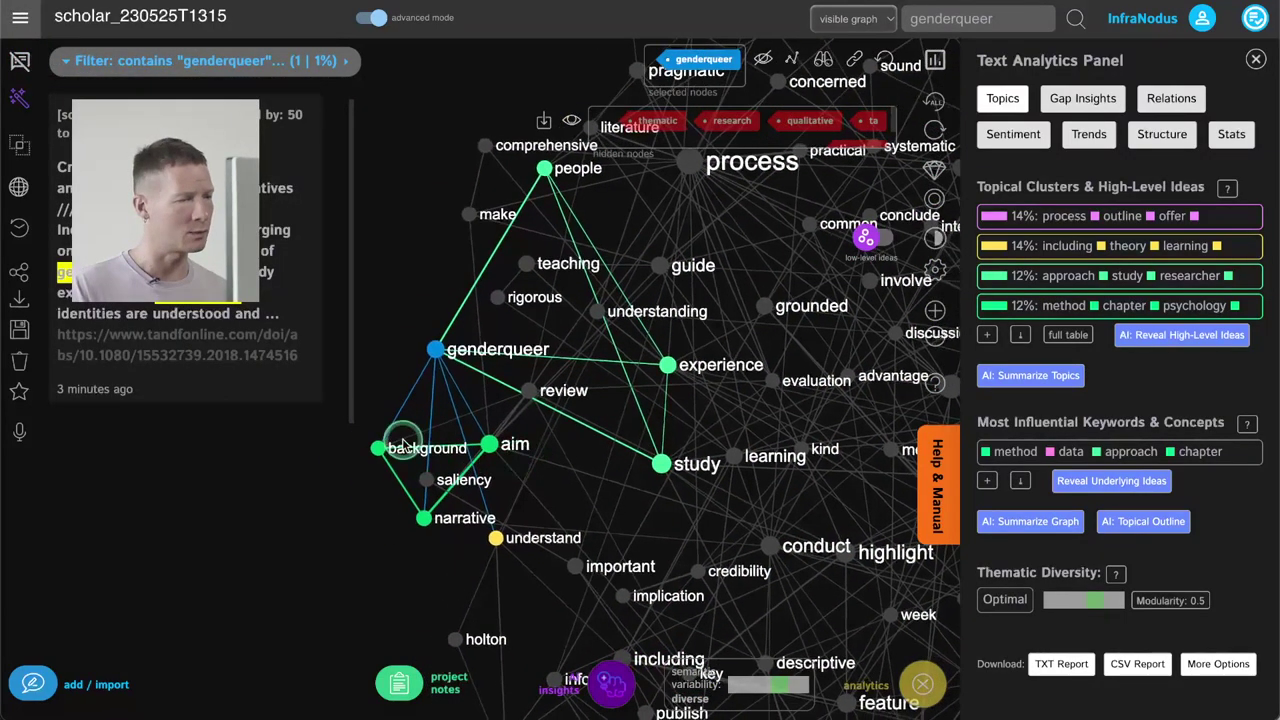
click(375, 450)
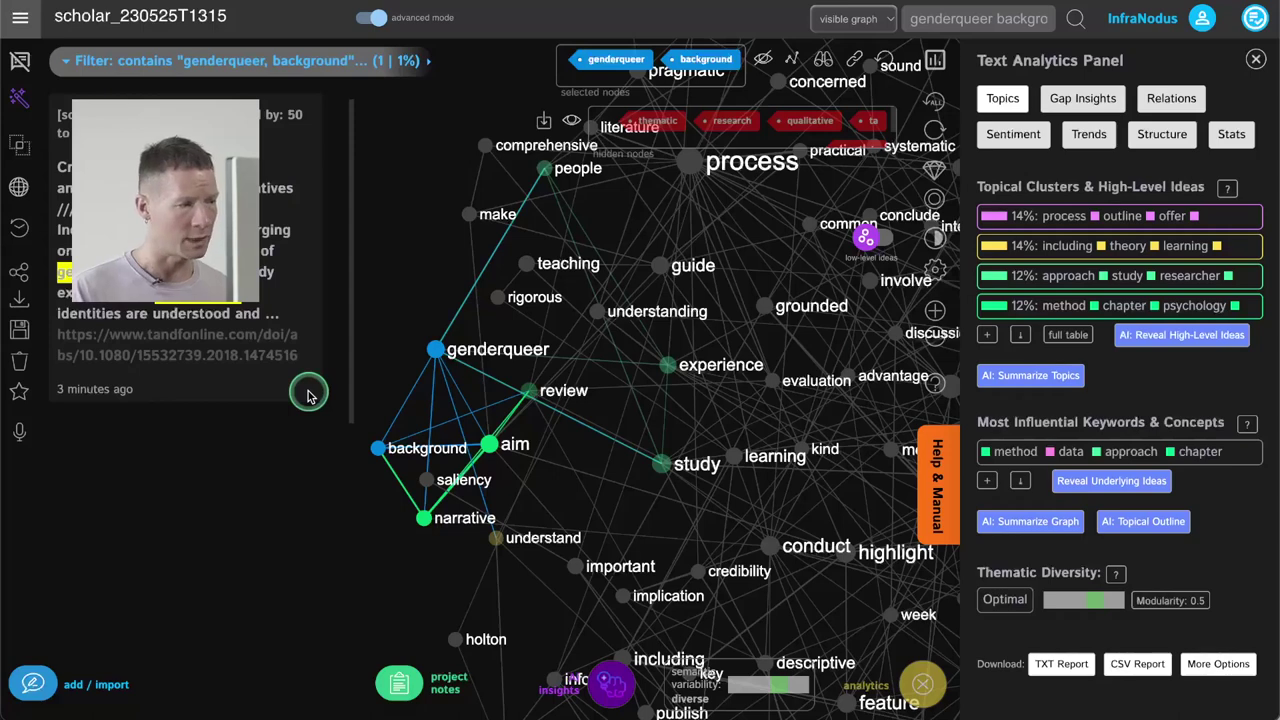
- Extend the project notes with "and sociology and anthropology", save them and close the notes
click(398, 682)
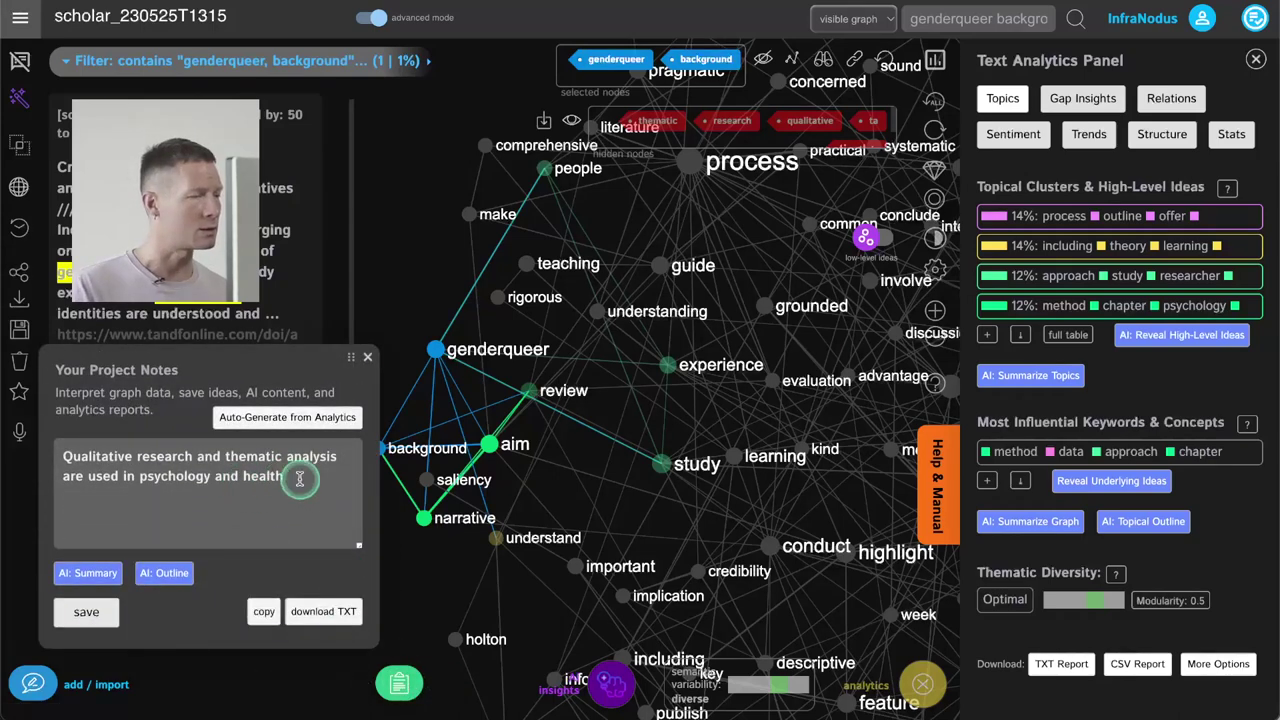
click(299, 479)
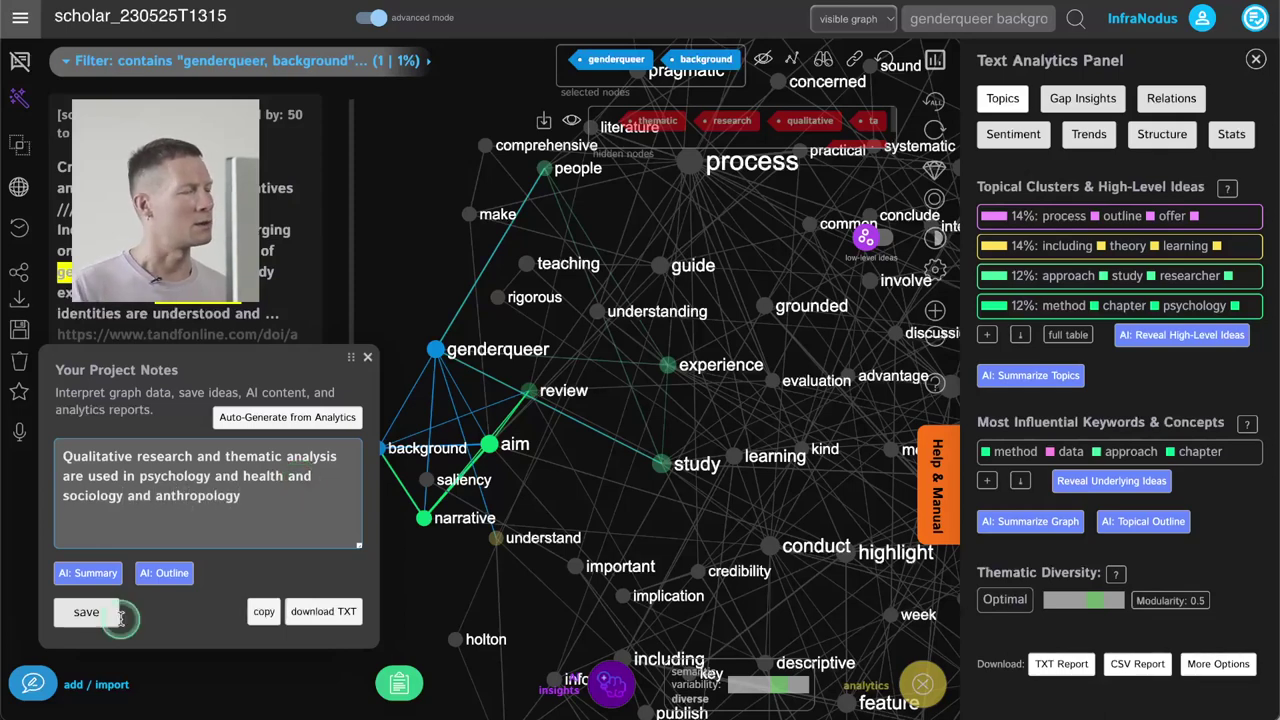
click(86, 611)
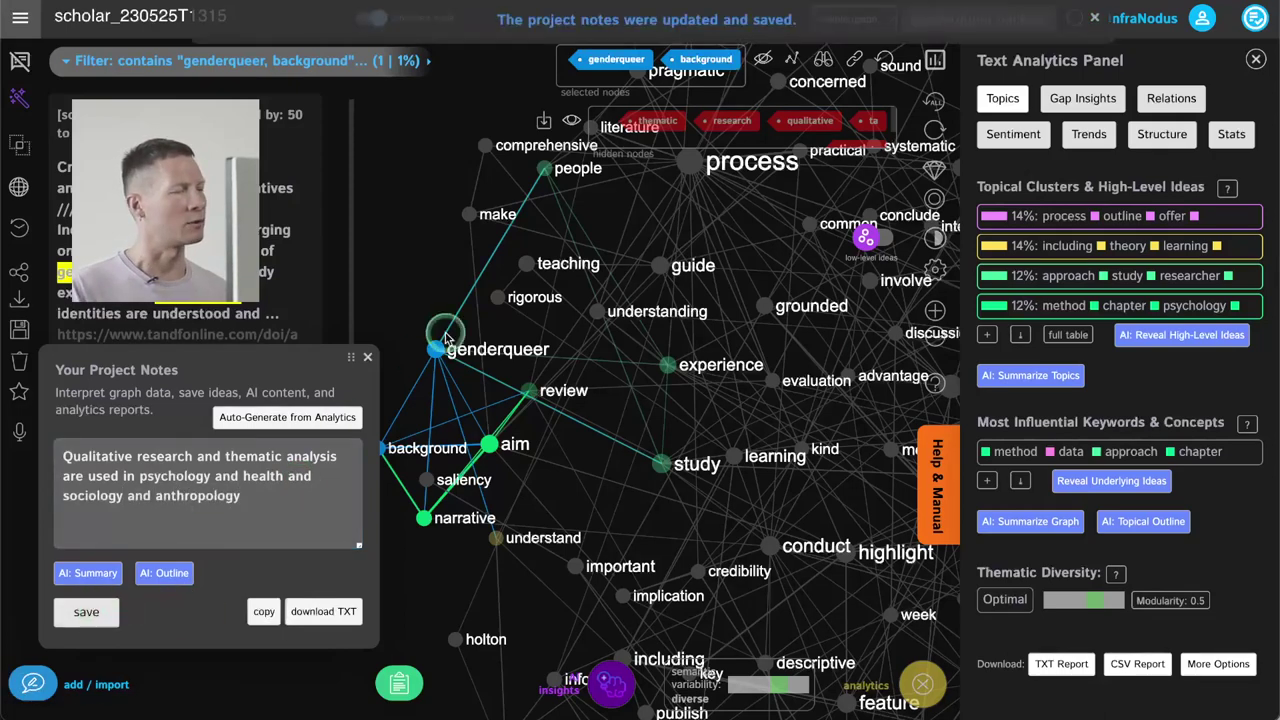
click(367, 356)
- Return to the full graph with the statements hidden and mark the workflow's Explore Text Network Visualization step as completed
click(20, 62)
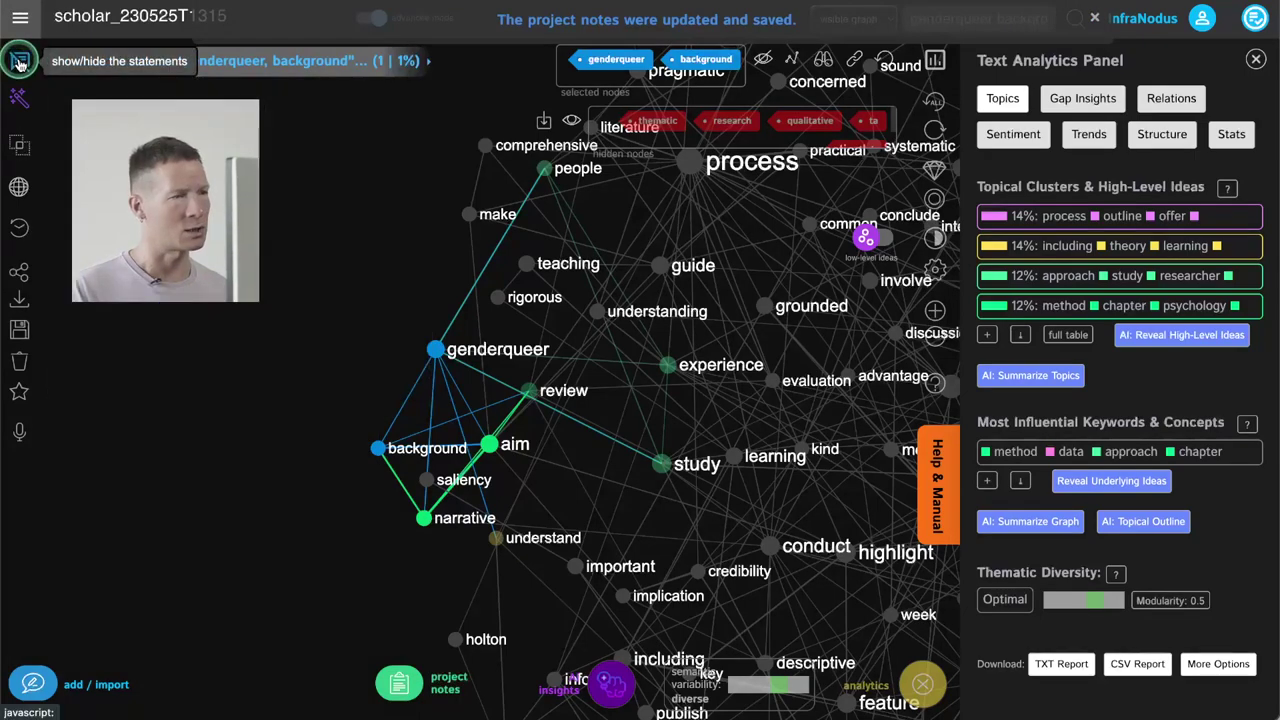
click(885, 57)
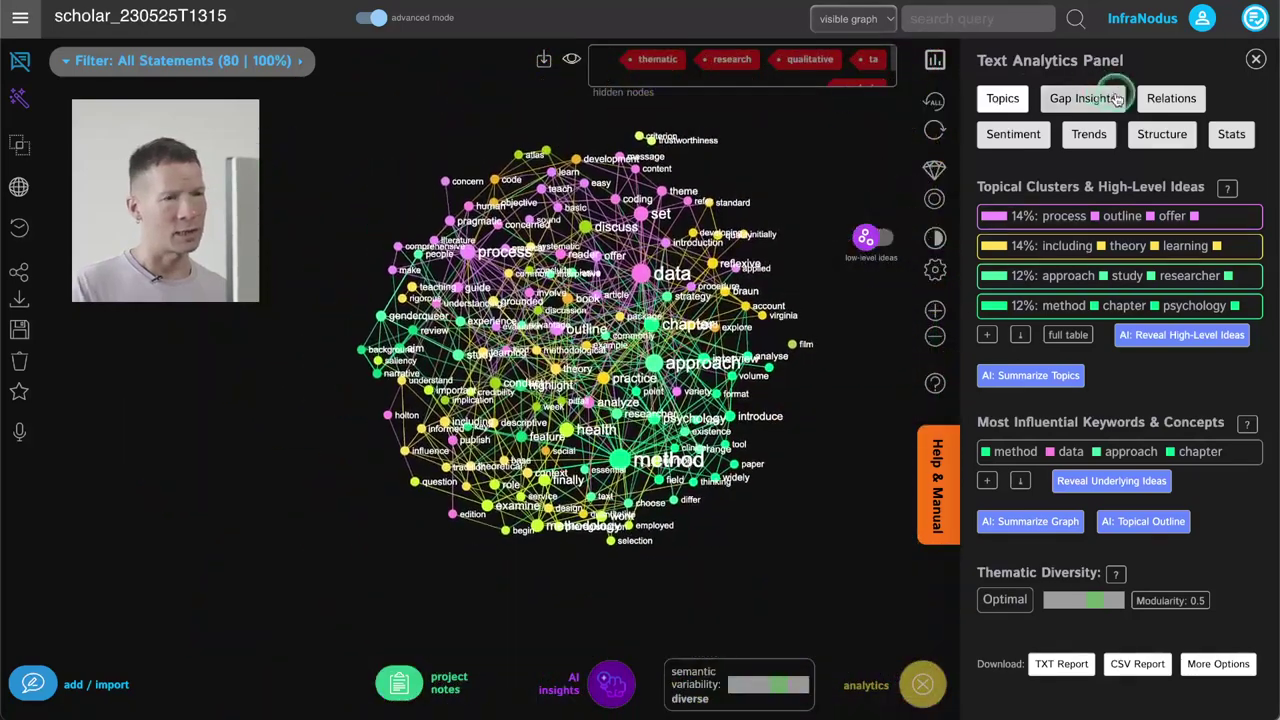
click(1255, 18)
click(1018, 332)
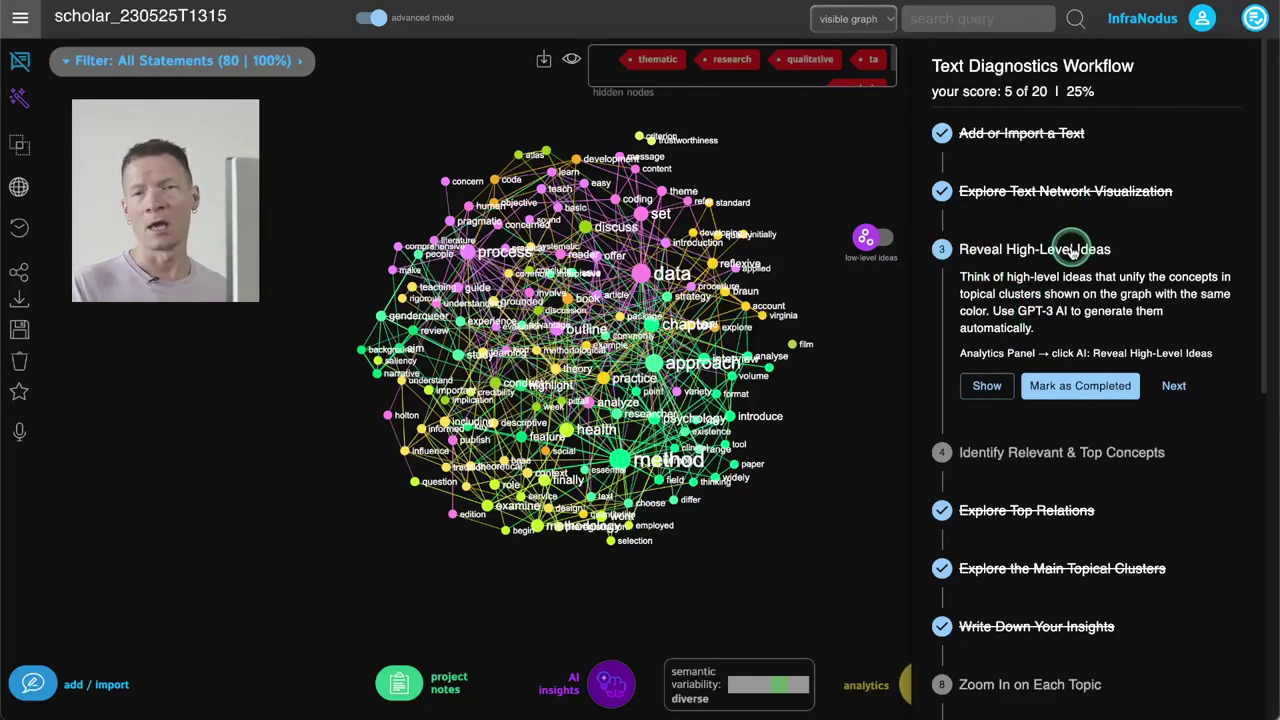
- Leave the workflow checklist and bring up the graph analytics with the topical clusters beside the network
click(1255, 18)
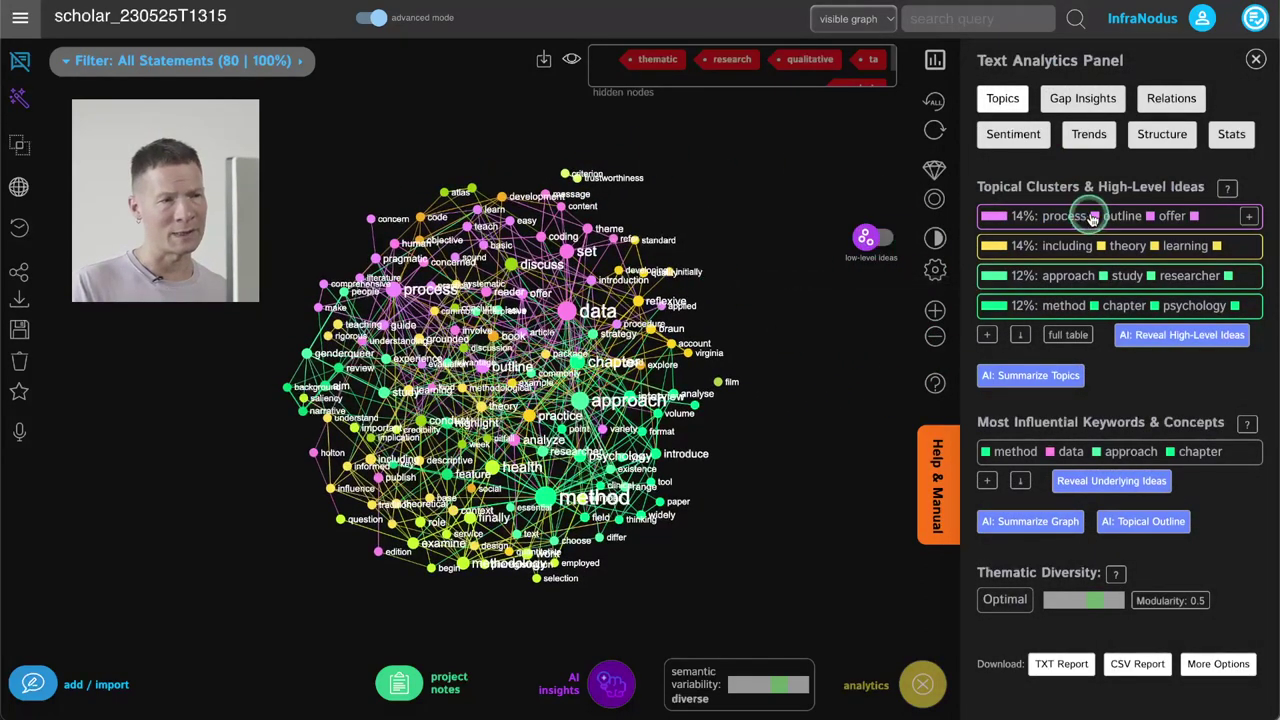
click(937, 62)
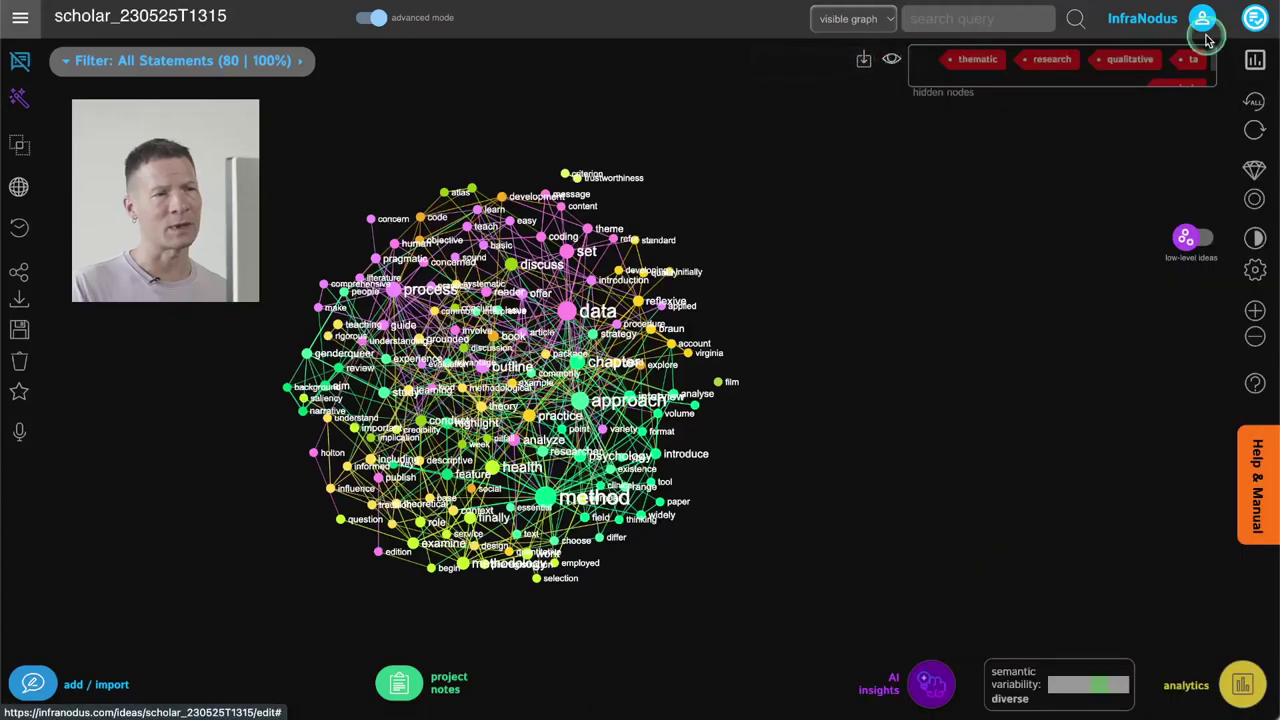
click(1257, 58)
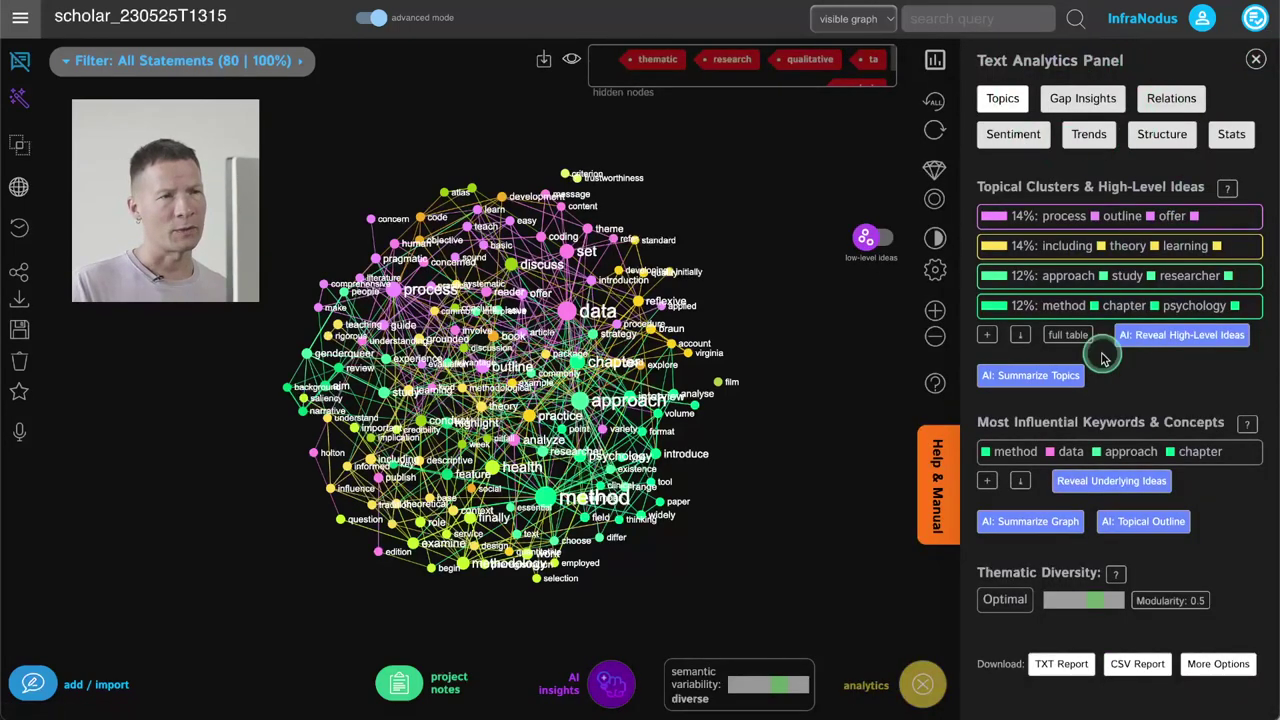
click(920, 684)
click(1242, 684)
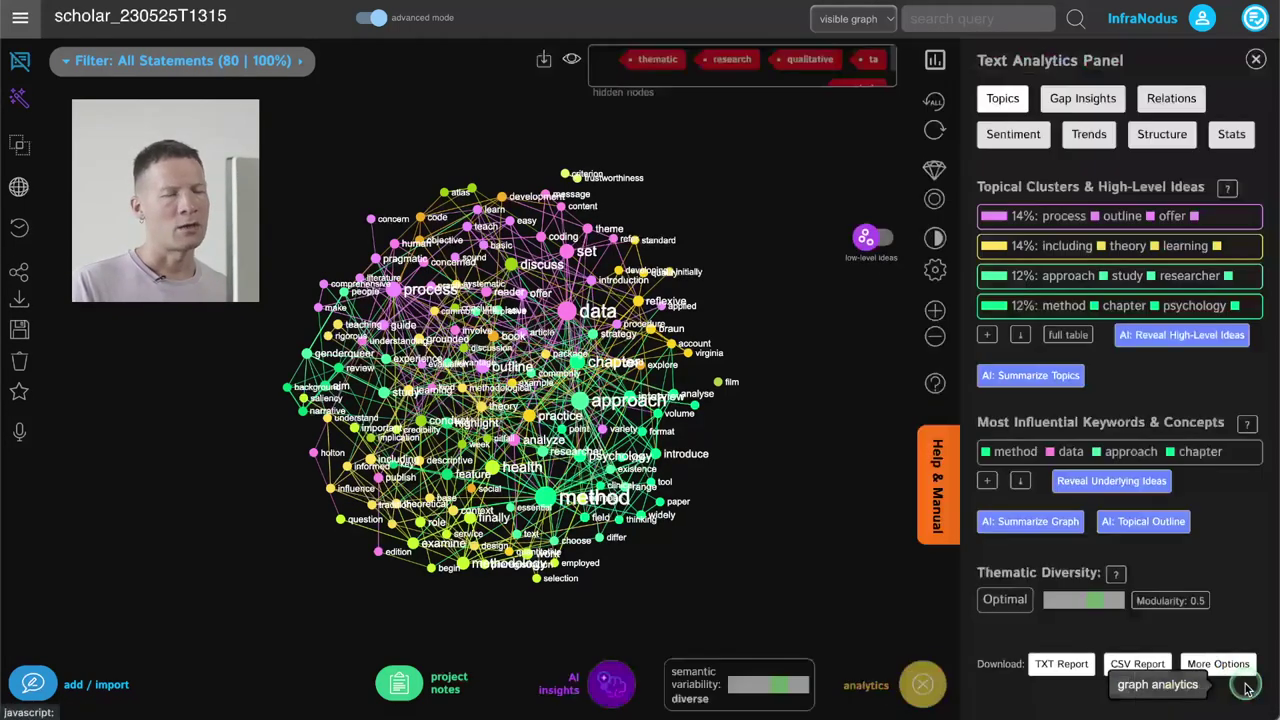
- Examine the four main topical clusters in the graph, selecting and deselecting each one from the process, outline, offer cluster downwards
click(1212, 215)
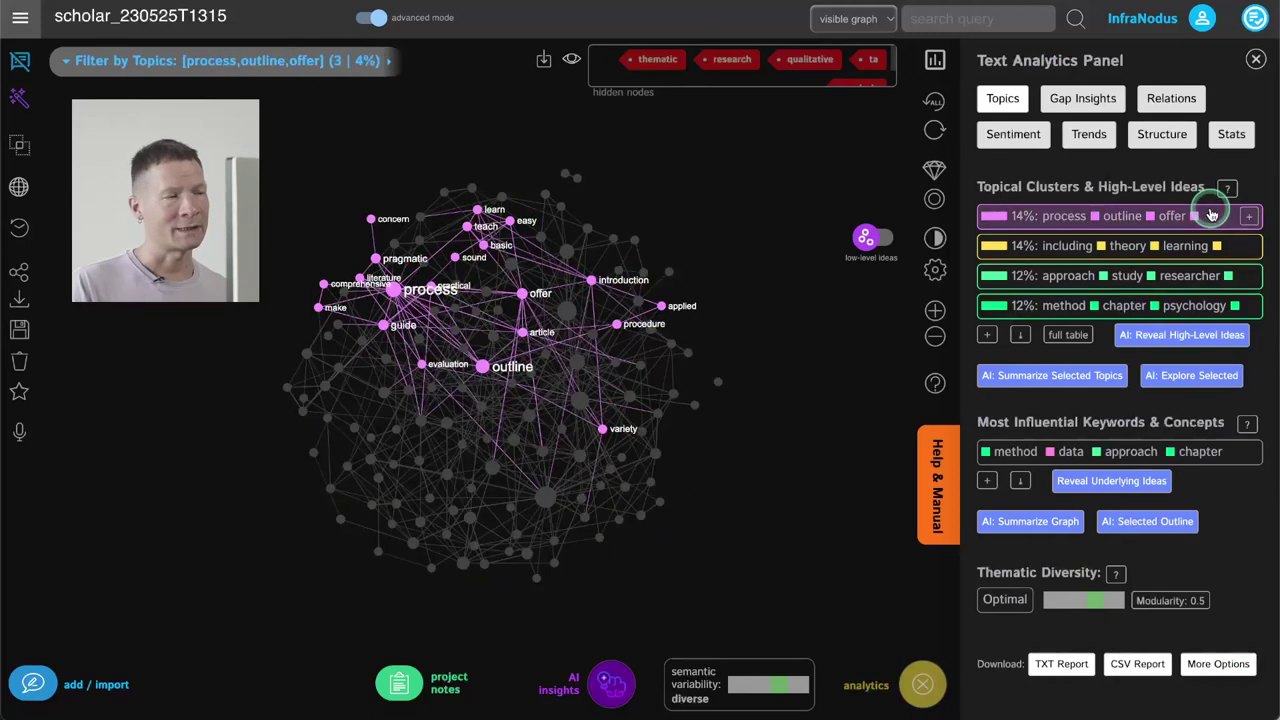
click(1211, 210)
click(1232, 242)
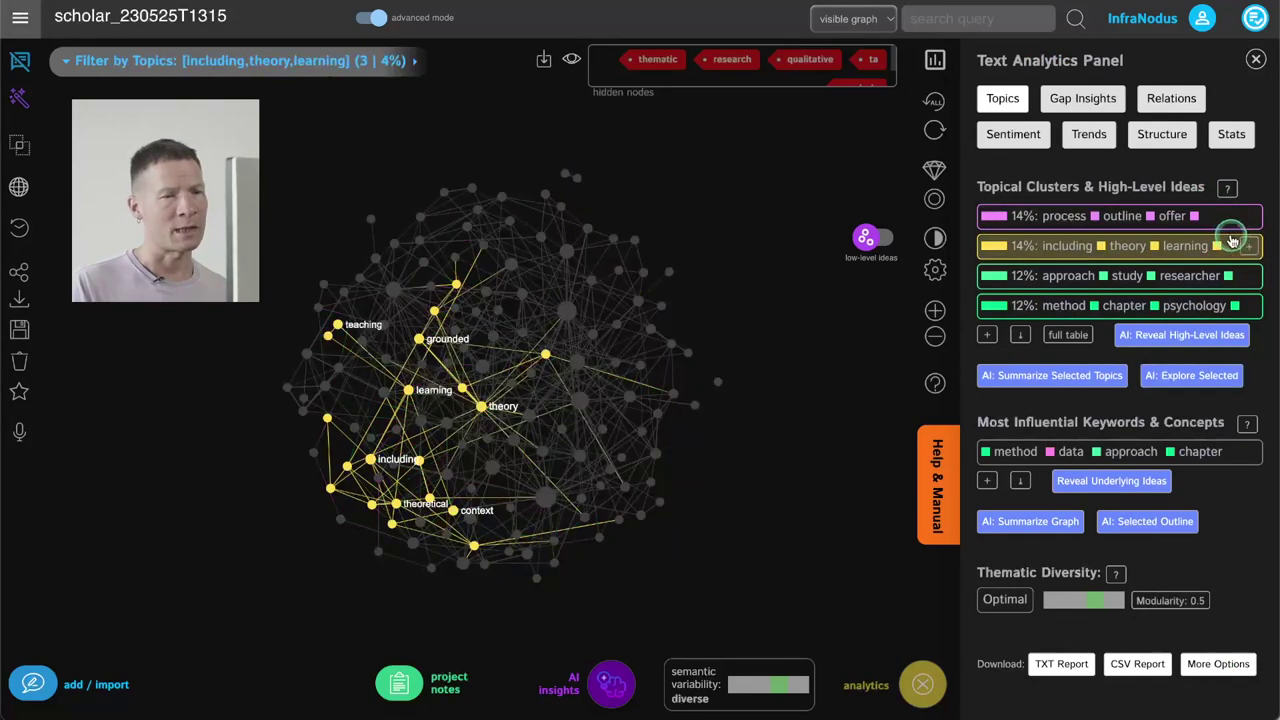
click(1230, 238)
click(1236, 273)
click(1236, 275)
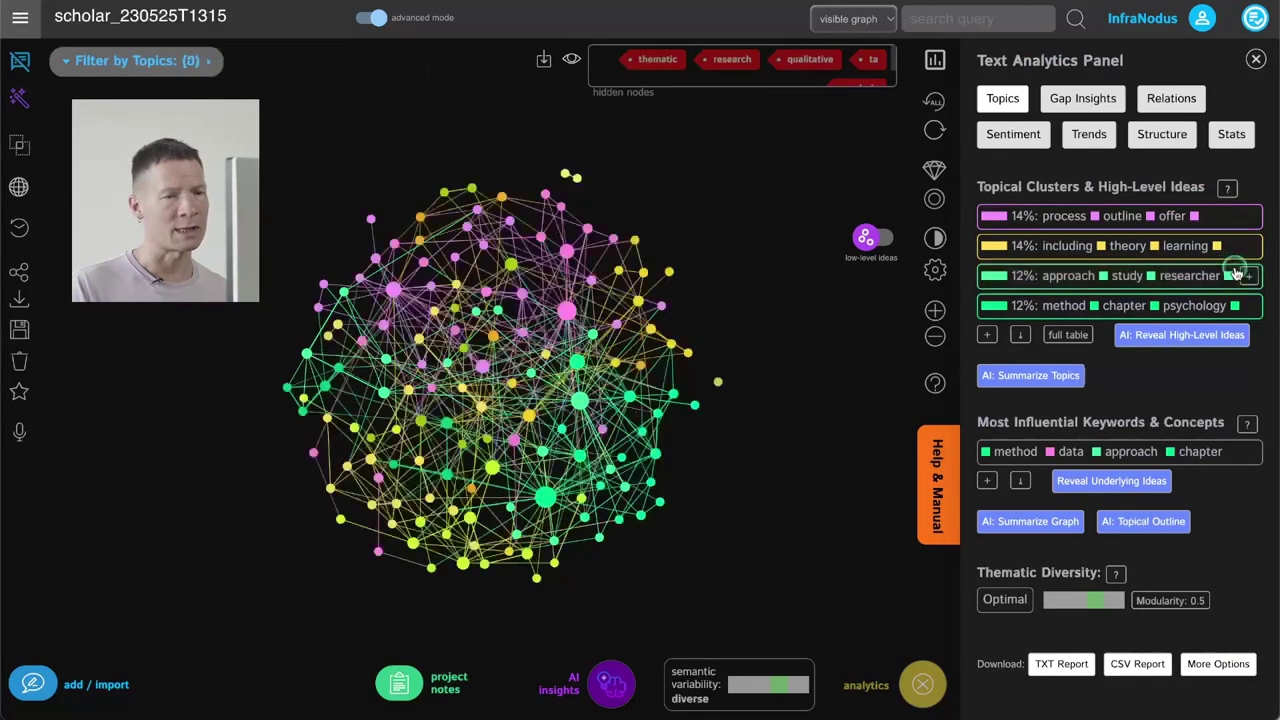
click(1216, 305)
click(1216, 305)
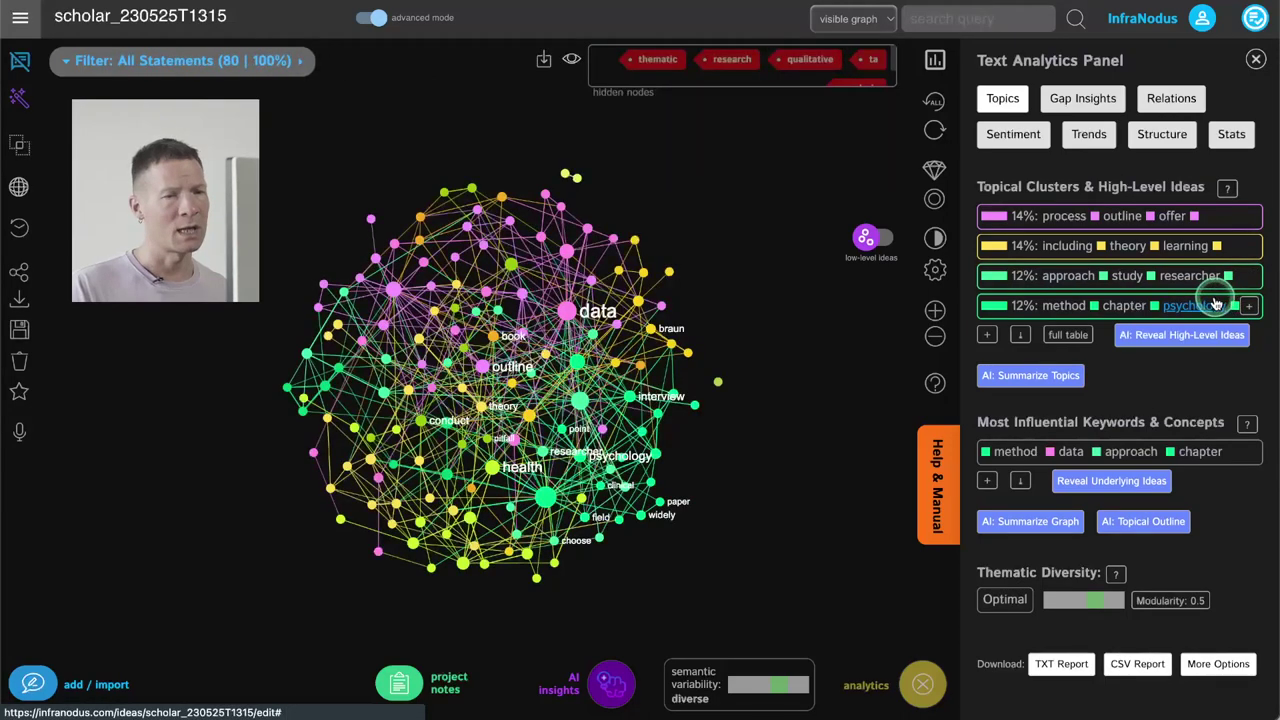
- Expand the method, chapter, psychology cluster to its complete keyword list, examine its nodes in the graph, and deselect it
click(1252, 306)
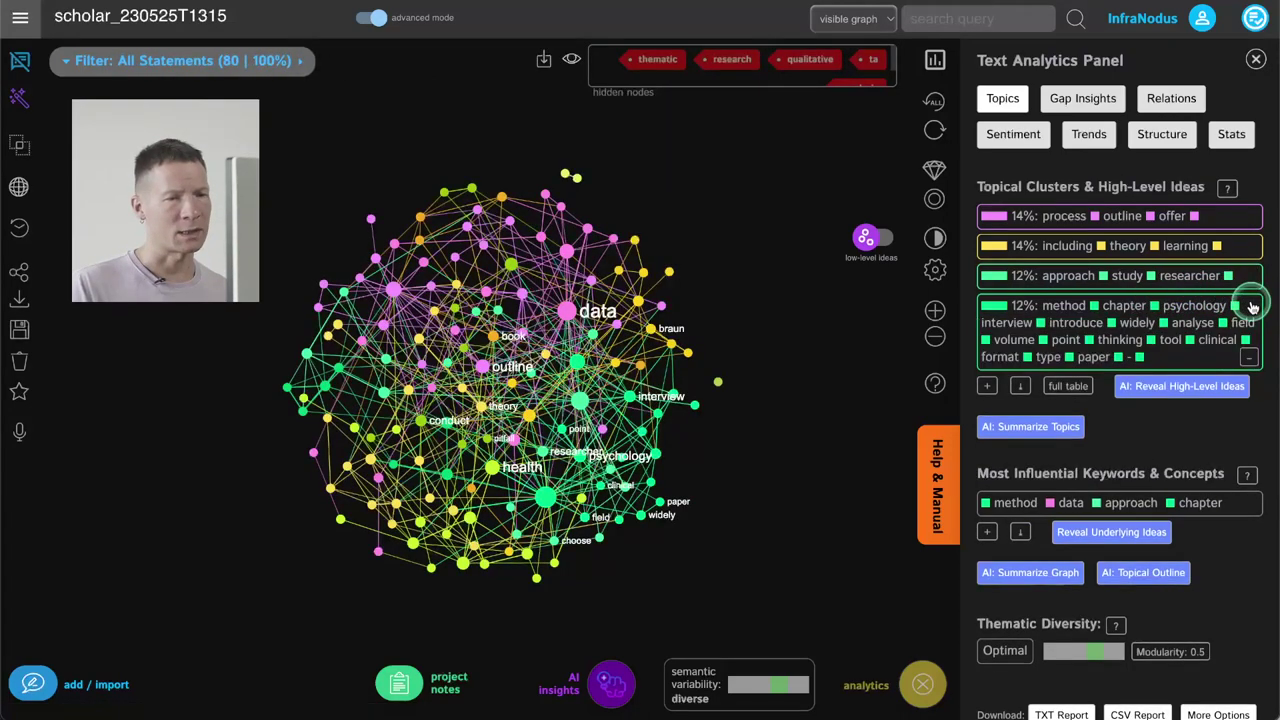
click(1252, 306)
click(1252, 306)
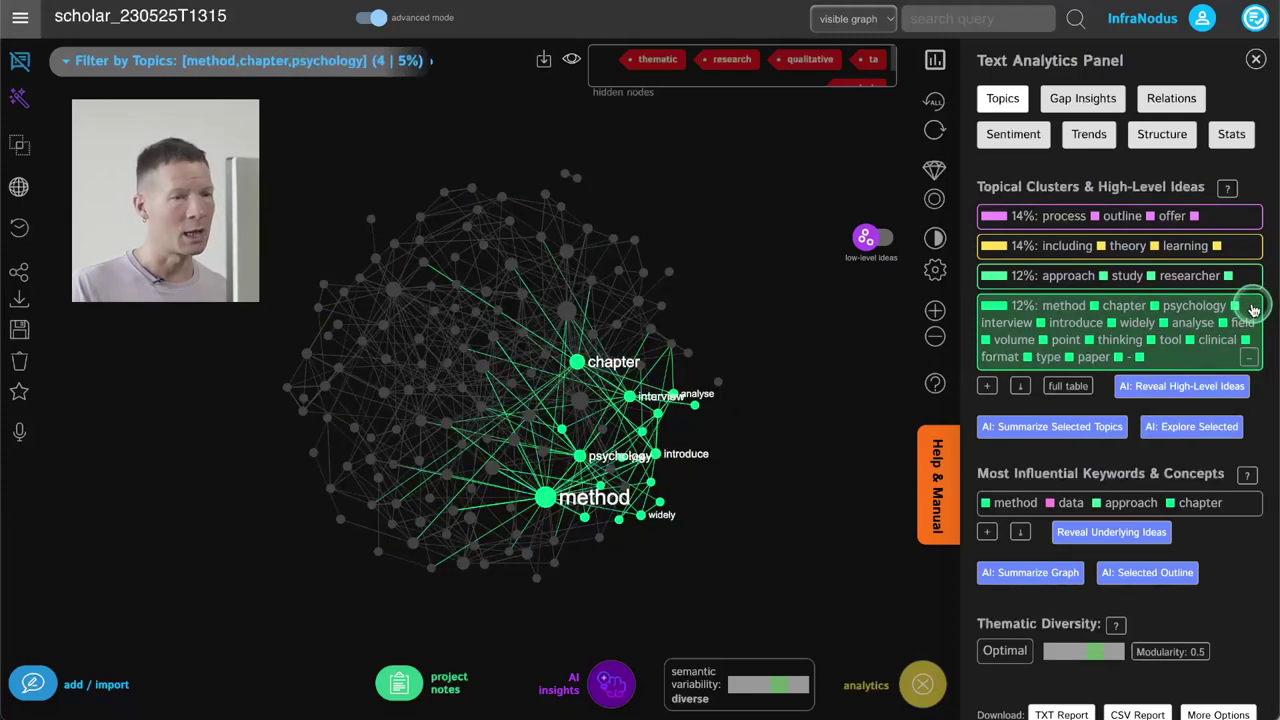
click(1250, 303)
click(1248, 304)
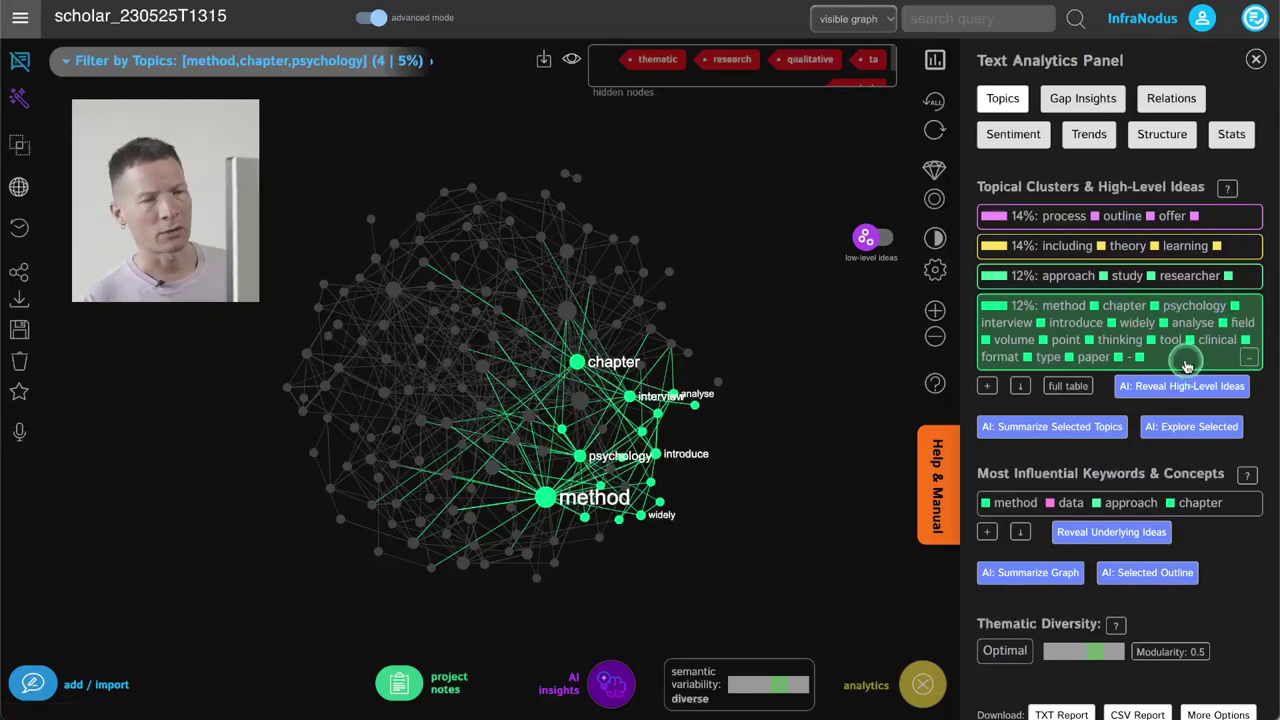
click(1188, 360)
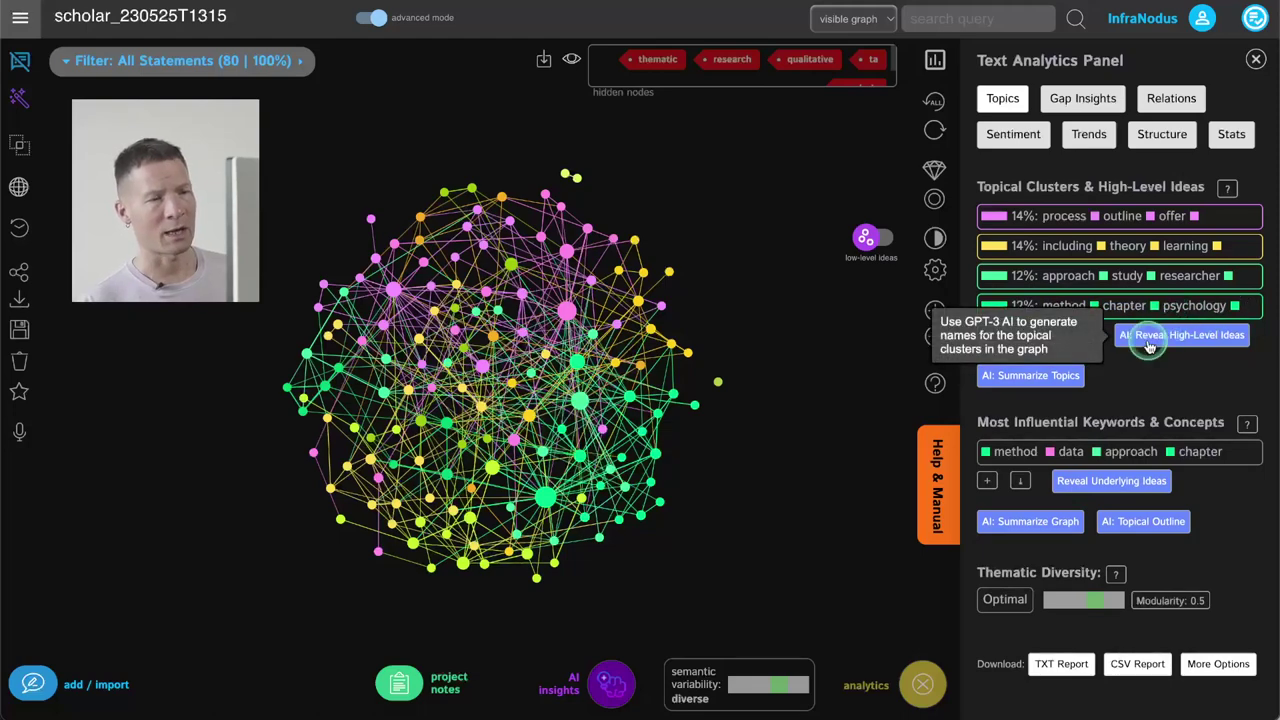
- Generate AI high-level names for the topical clusters and expand the list to all clusters
click(1149, 340)
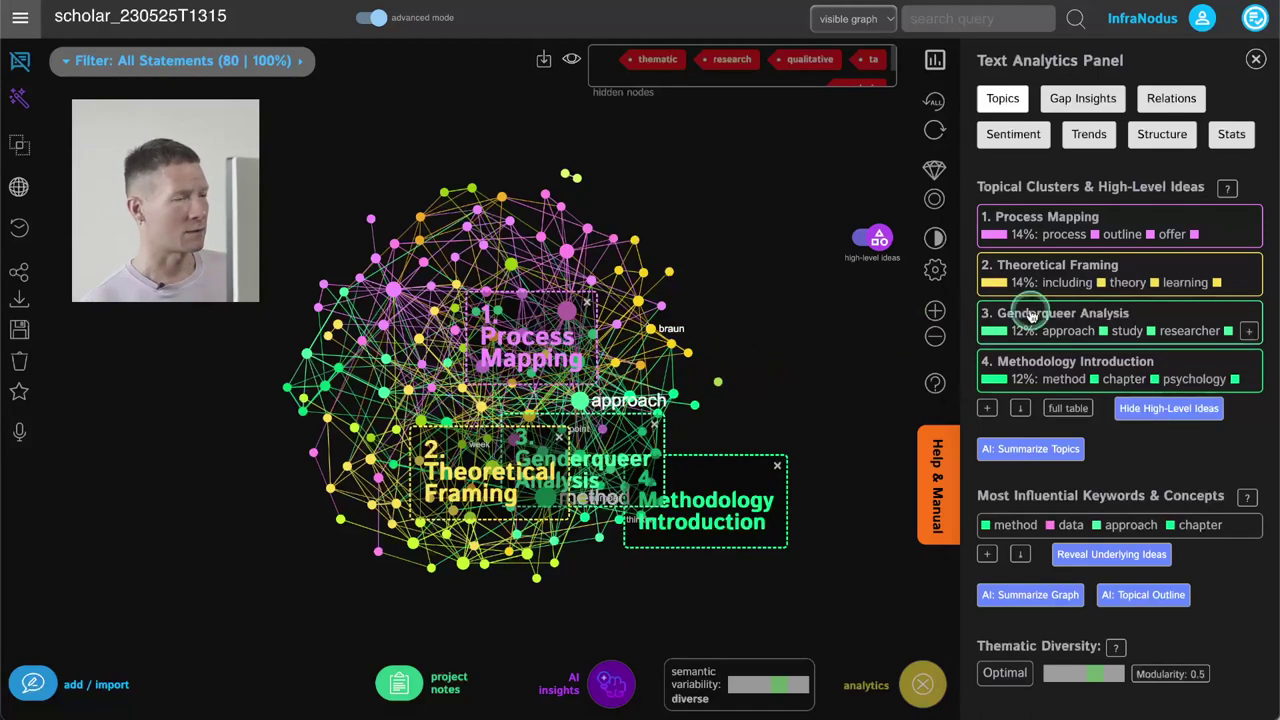
click(987, 408)
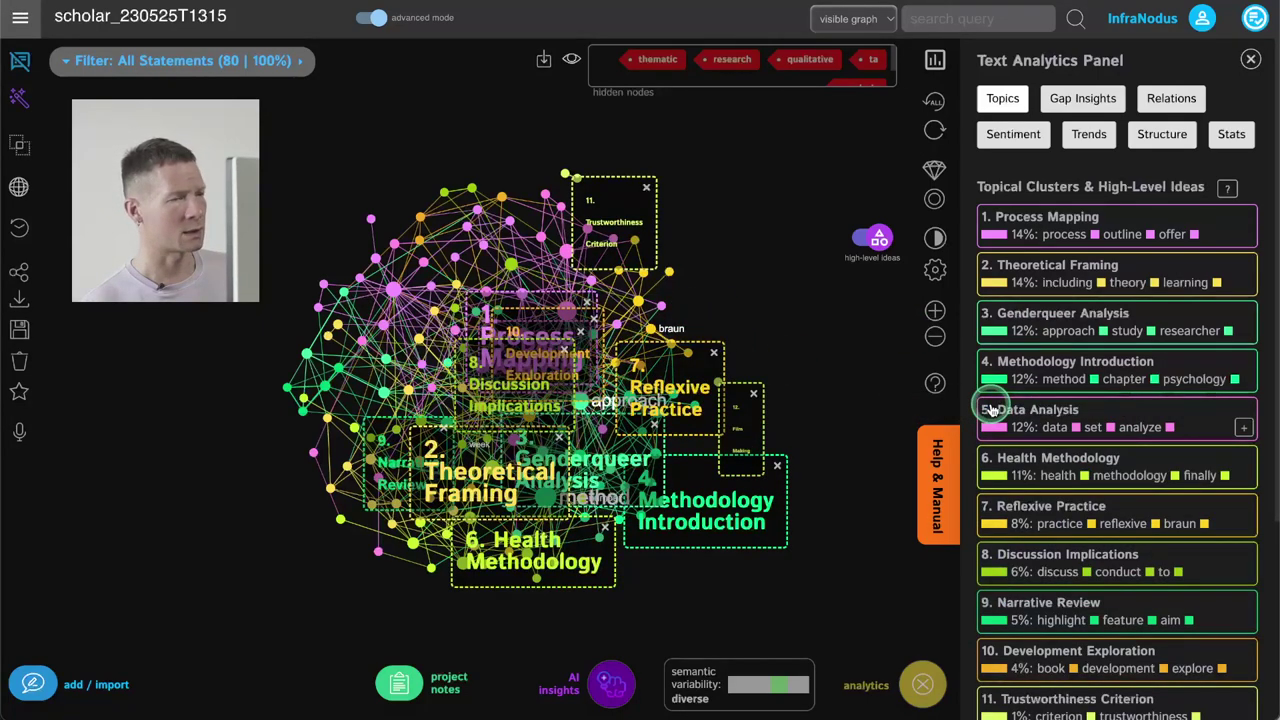
- Isolate the Reflexive Practice cluster with low-level ideas displayed, and select its reflexive and practice nodes to filter the statements
click(1138, 510)
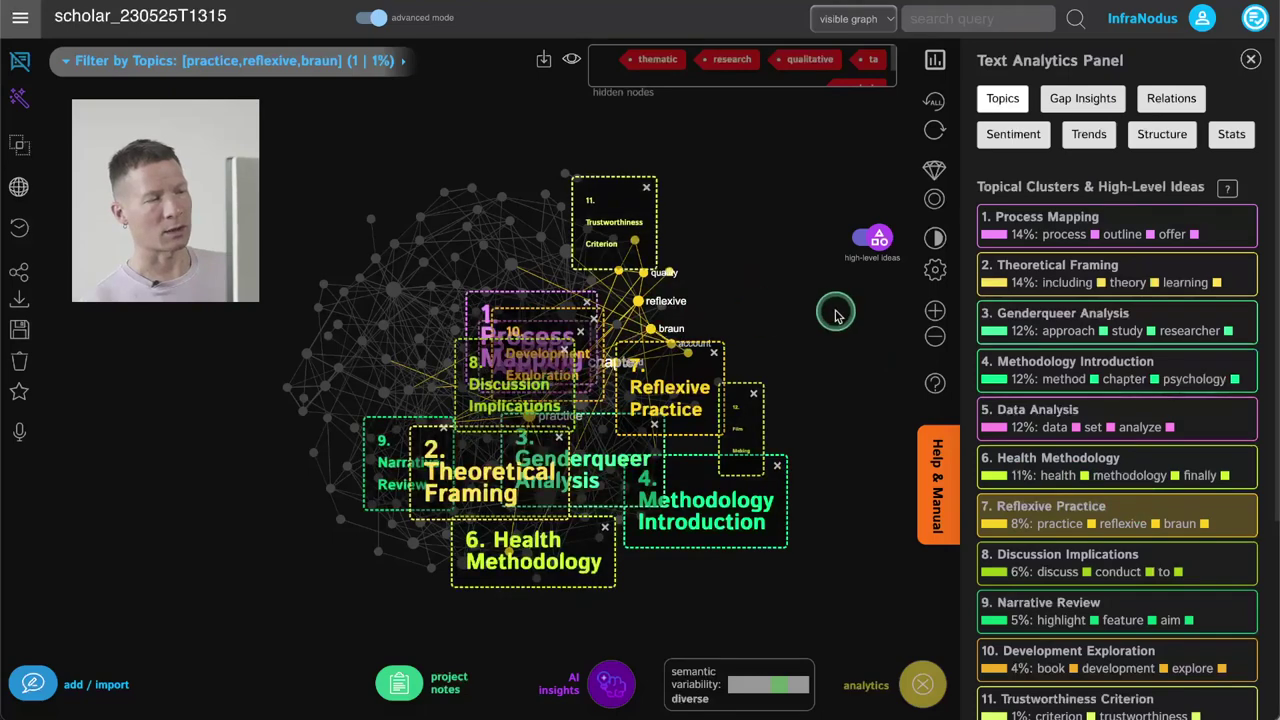
click(870, 237)
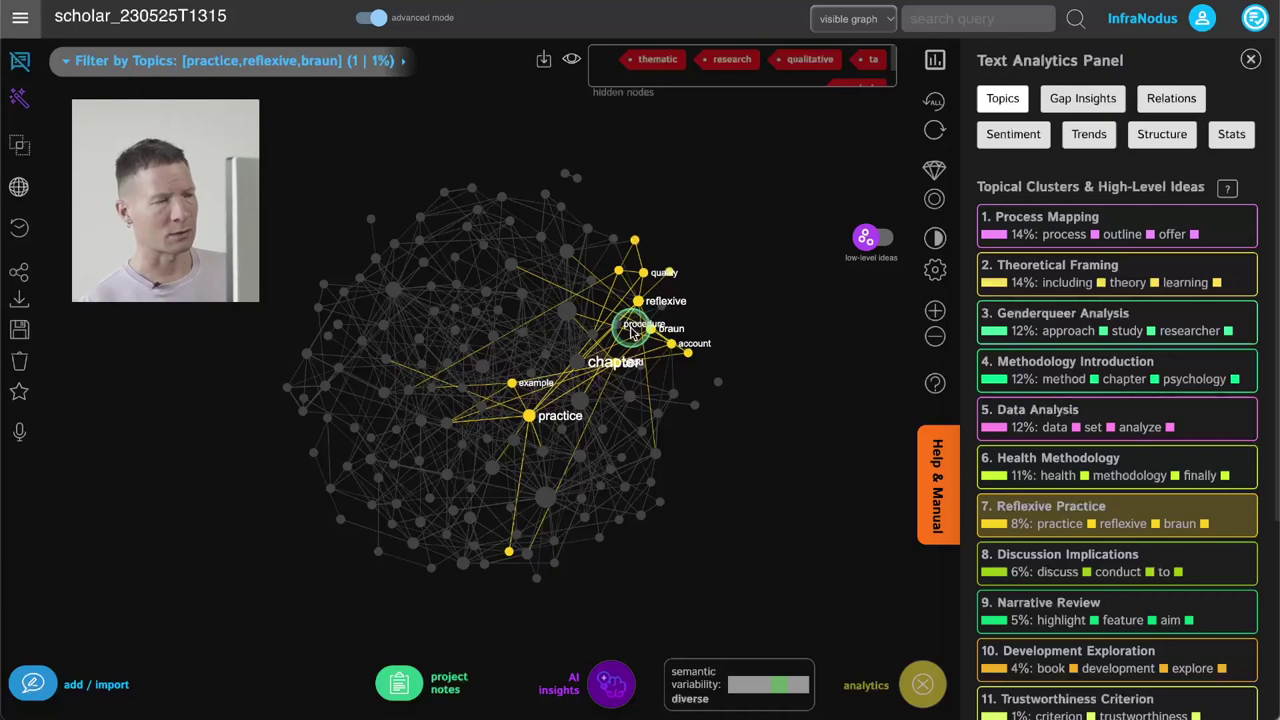
scroll(632, 333, up, 5)
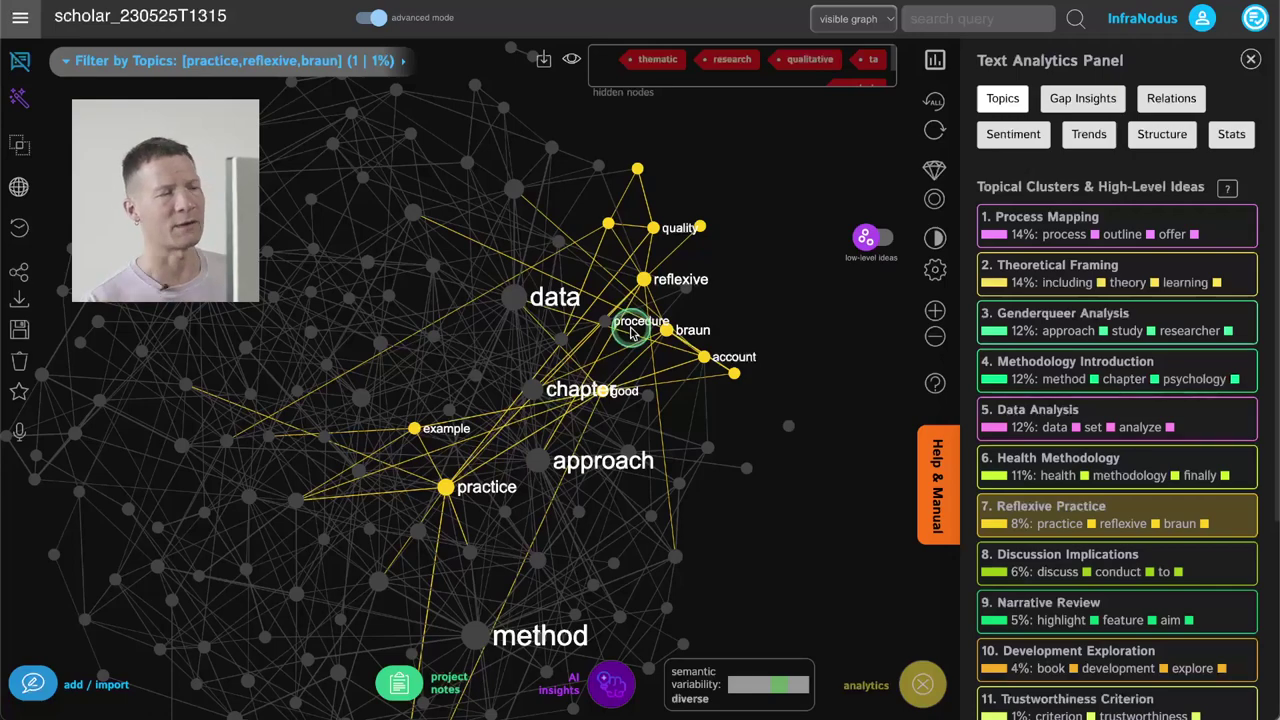
click(643, 279)
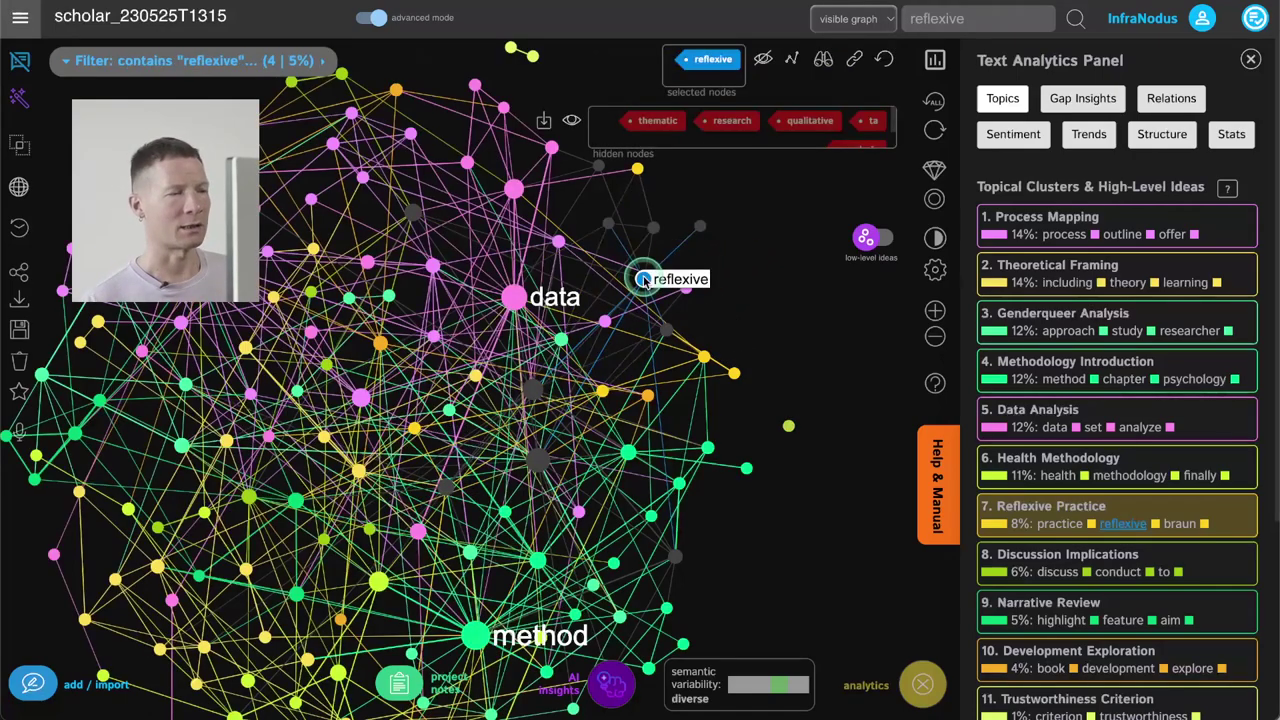
click(1060, 524)
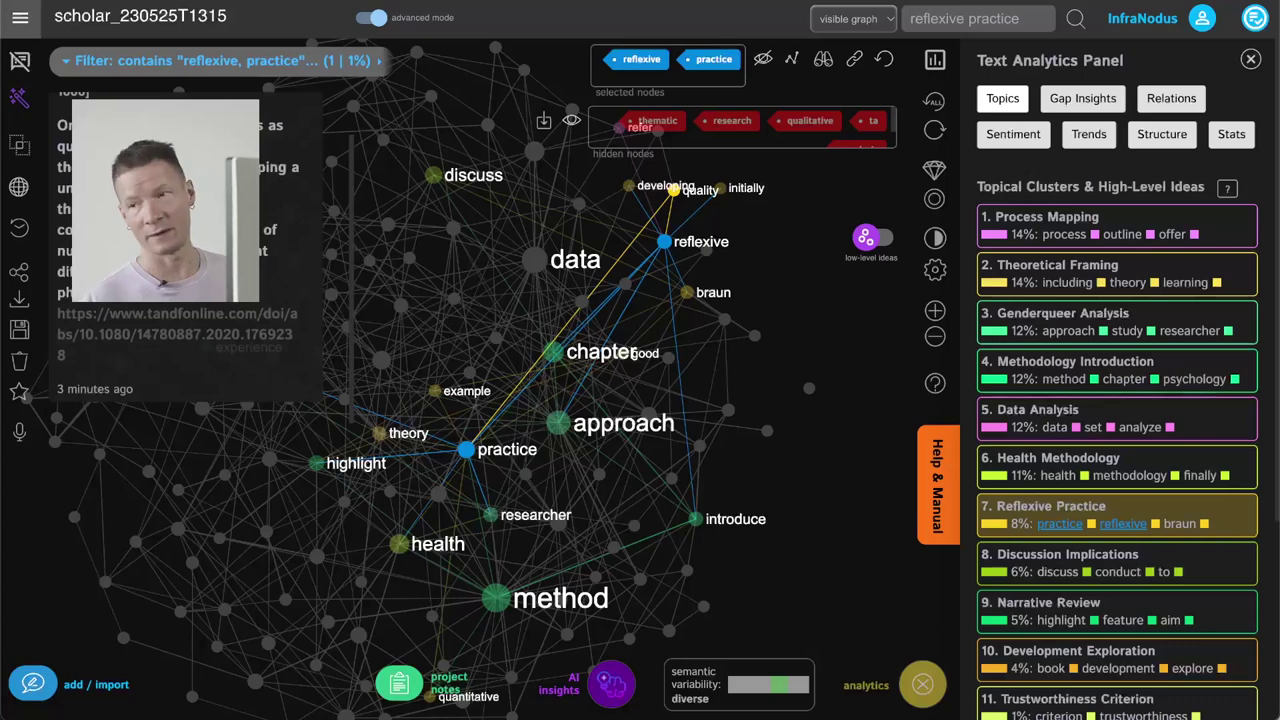
- Open the source article linked in the statement containing reflexive and practice, and skim its abstract
click(159, 321)
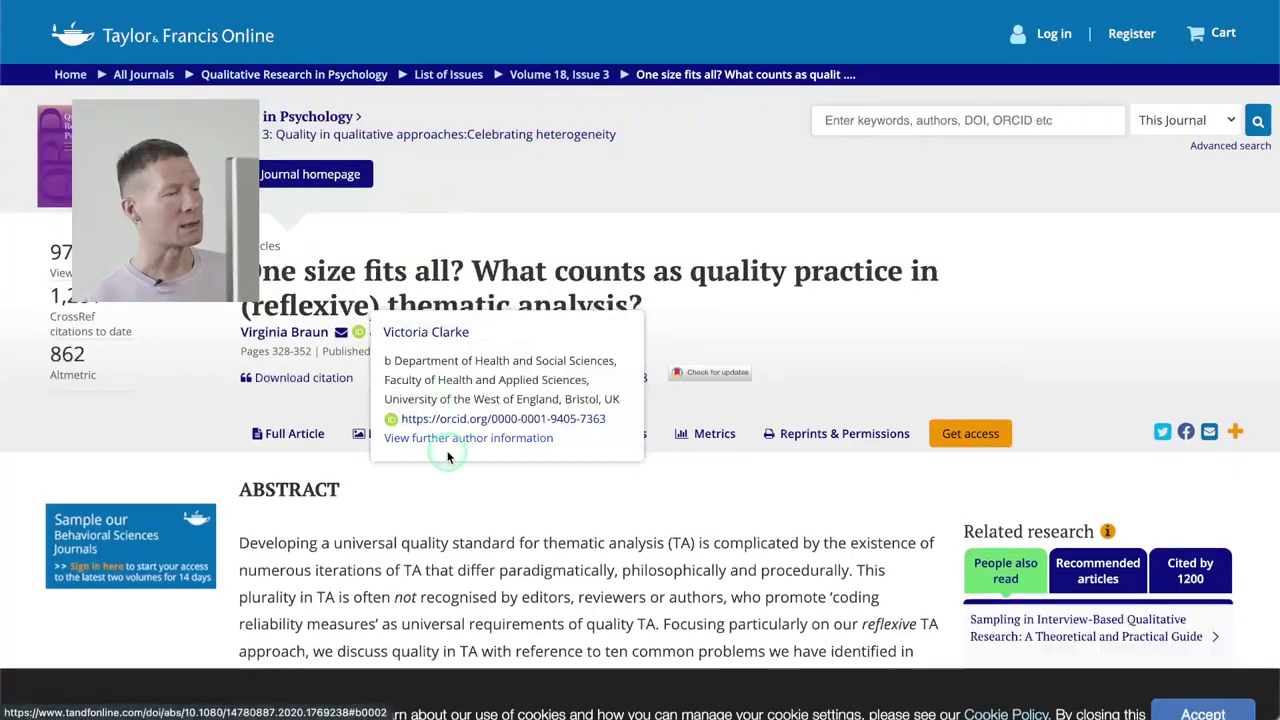
scroll(447, 455, down, 6)
scroll(447, 457, up, 3)
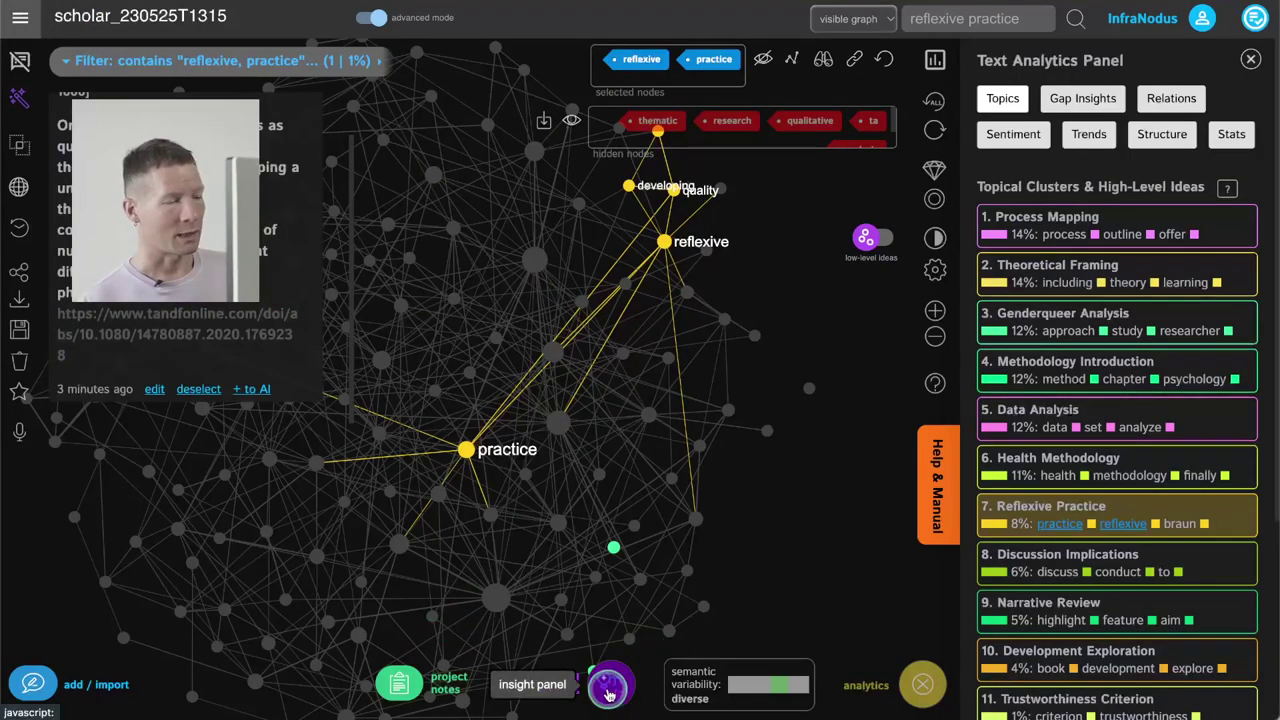
- Ask the GPT-4 chat module "What is reflexive practice?" as an AI query in the insight panel
click(609, 690)
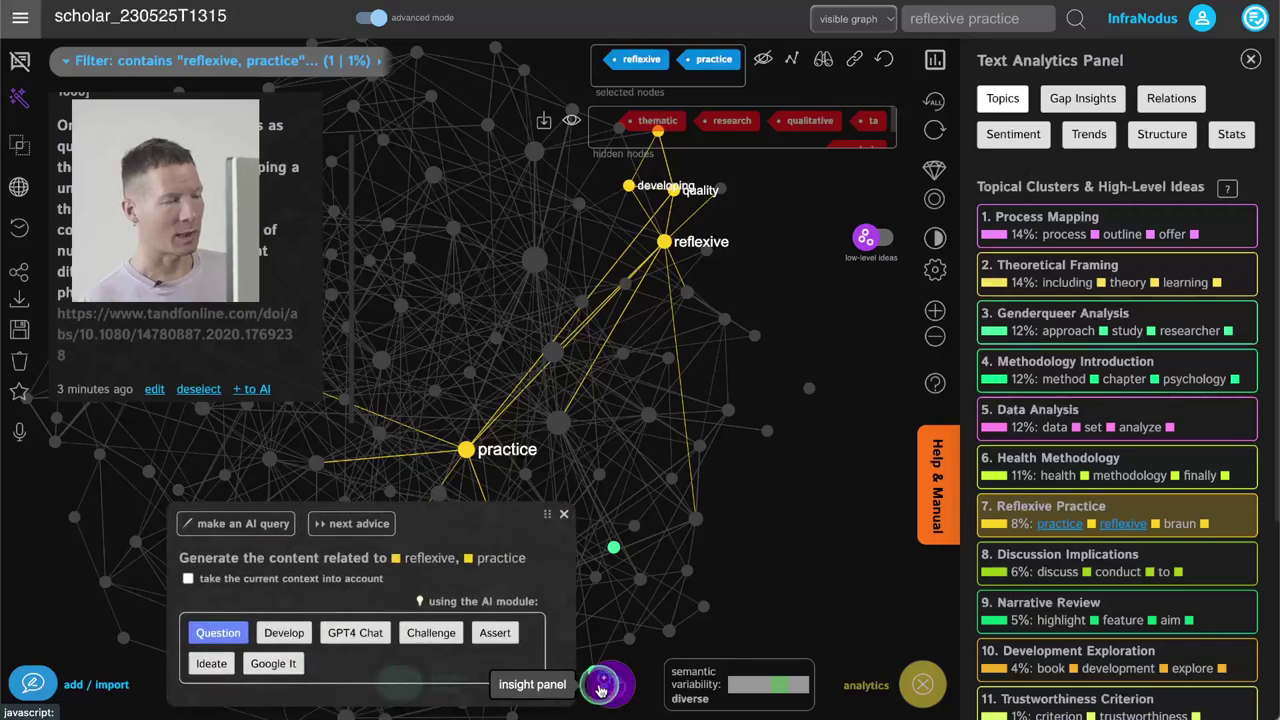
click(245, 533)
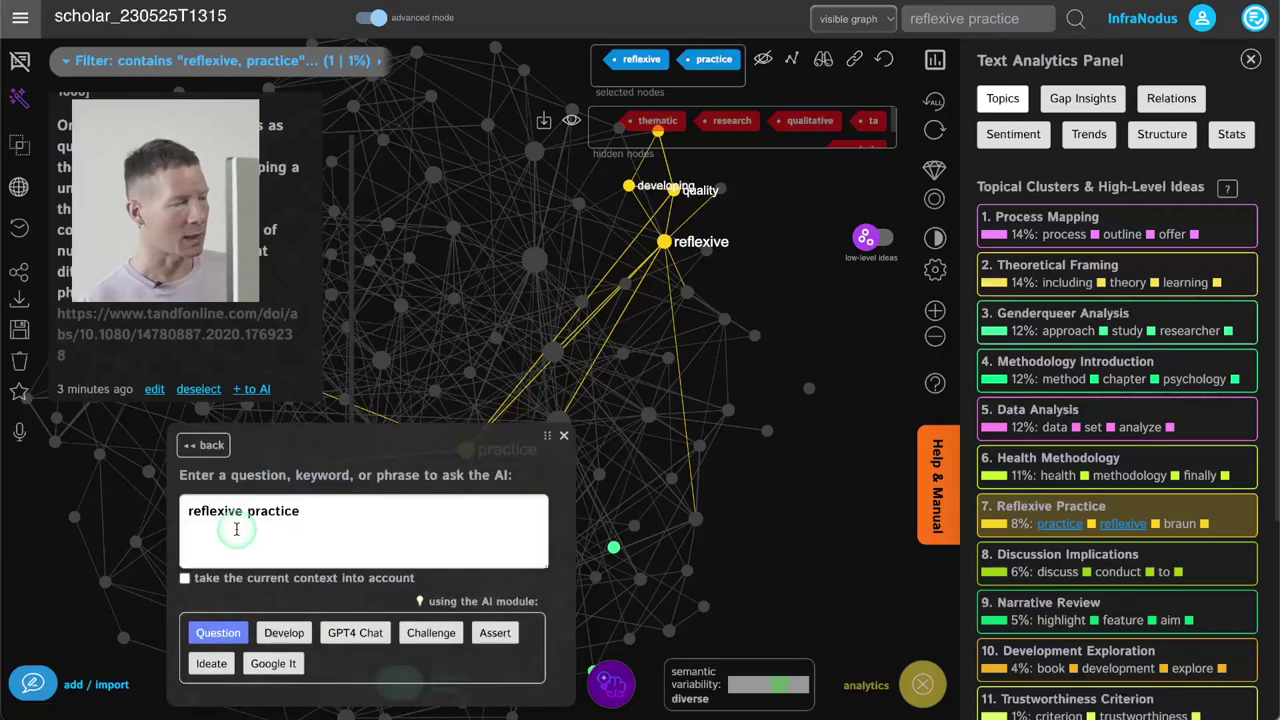
click(328, 507)
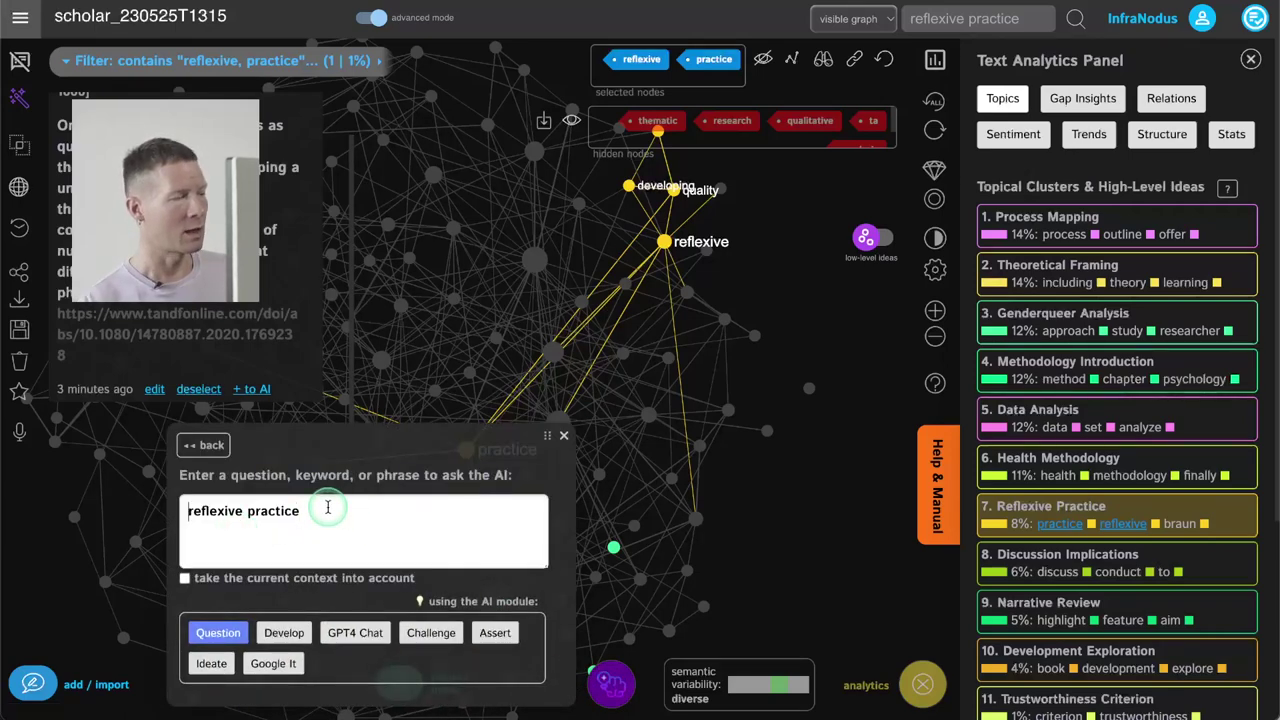
text(What is)
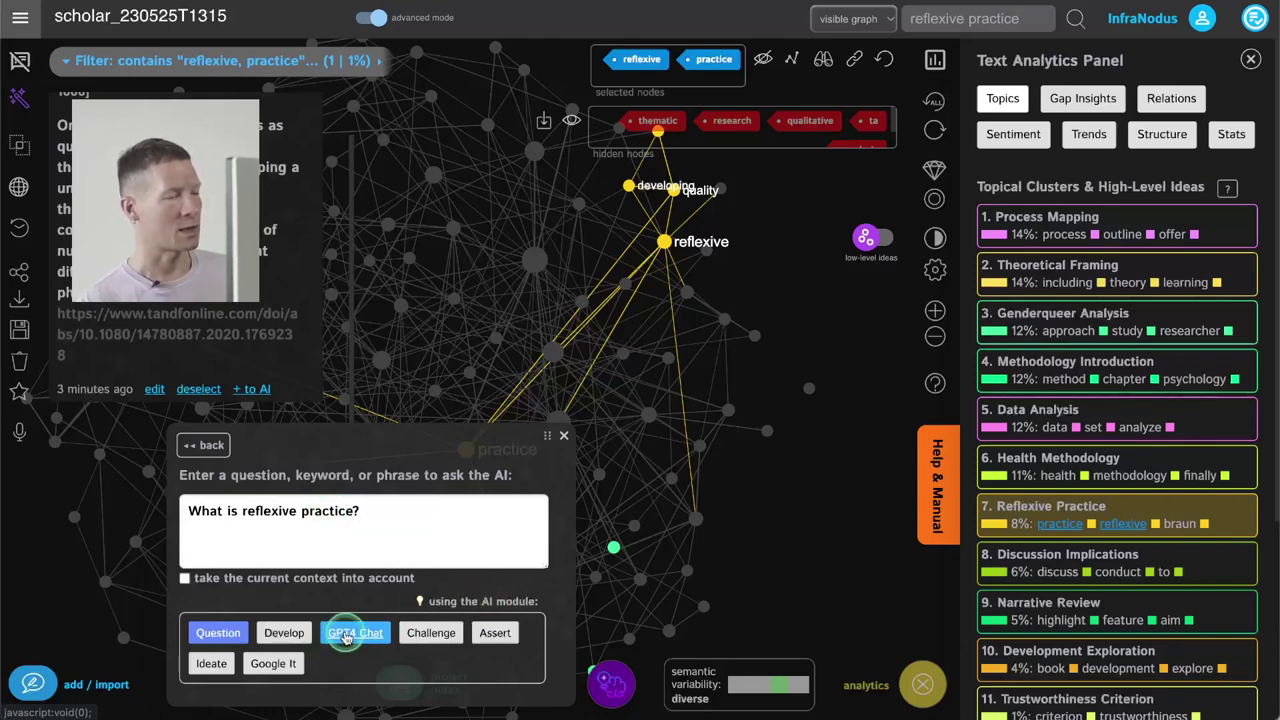
click(352, 633)
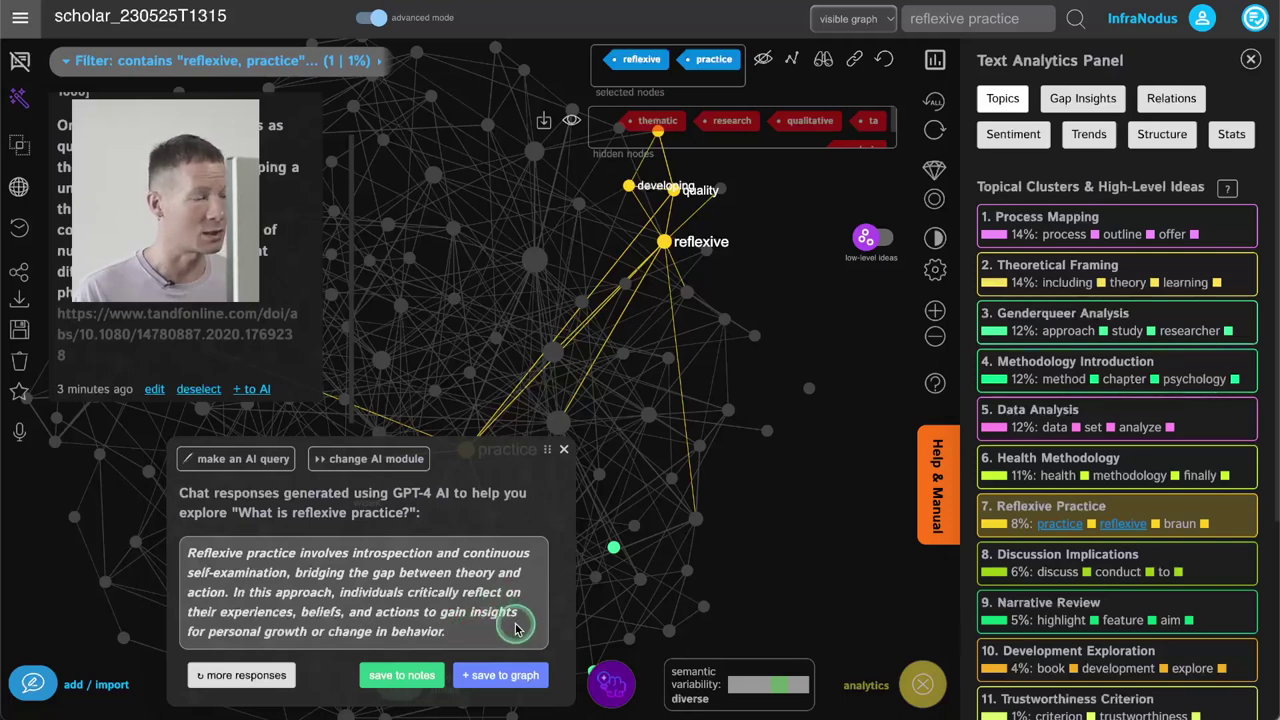
- Save the GPT-4 answer to the project notes, review and close the notes, and generate another response to the question
click(402, 676)
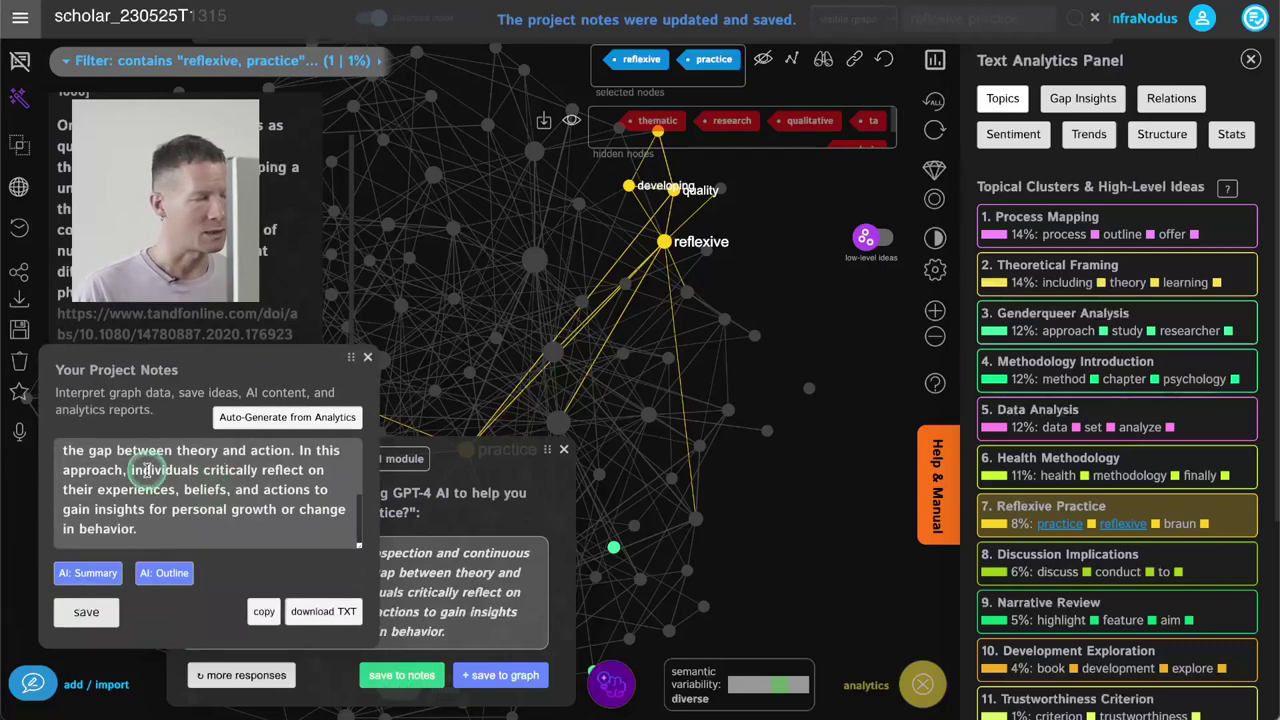
scroll(147, 470, up, 5)
scroll(149, 466, down, 5)
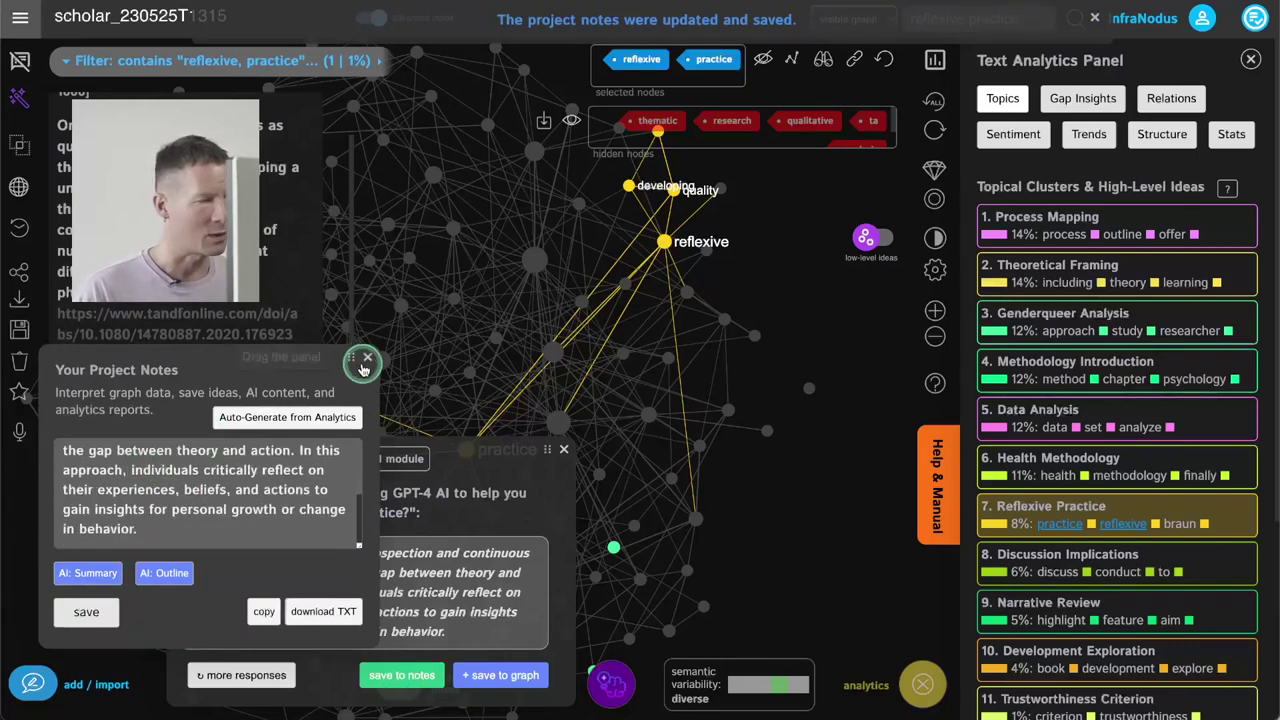
click(367, 358)
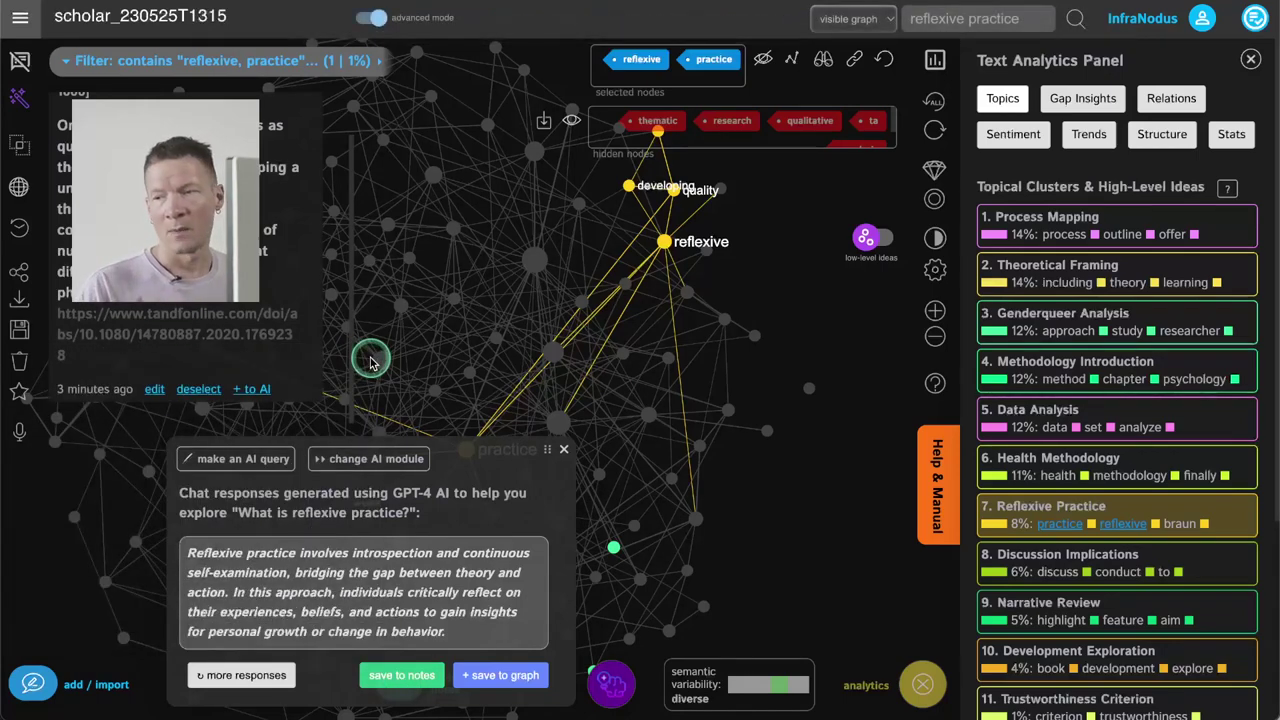
click(238, 678)
click(284, 677)
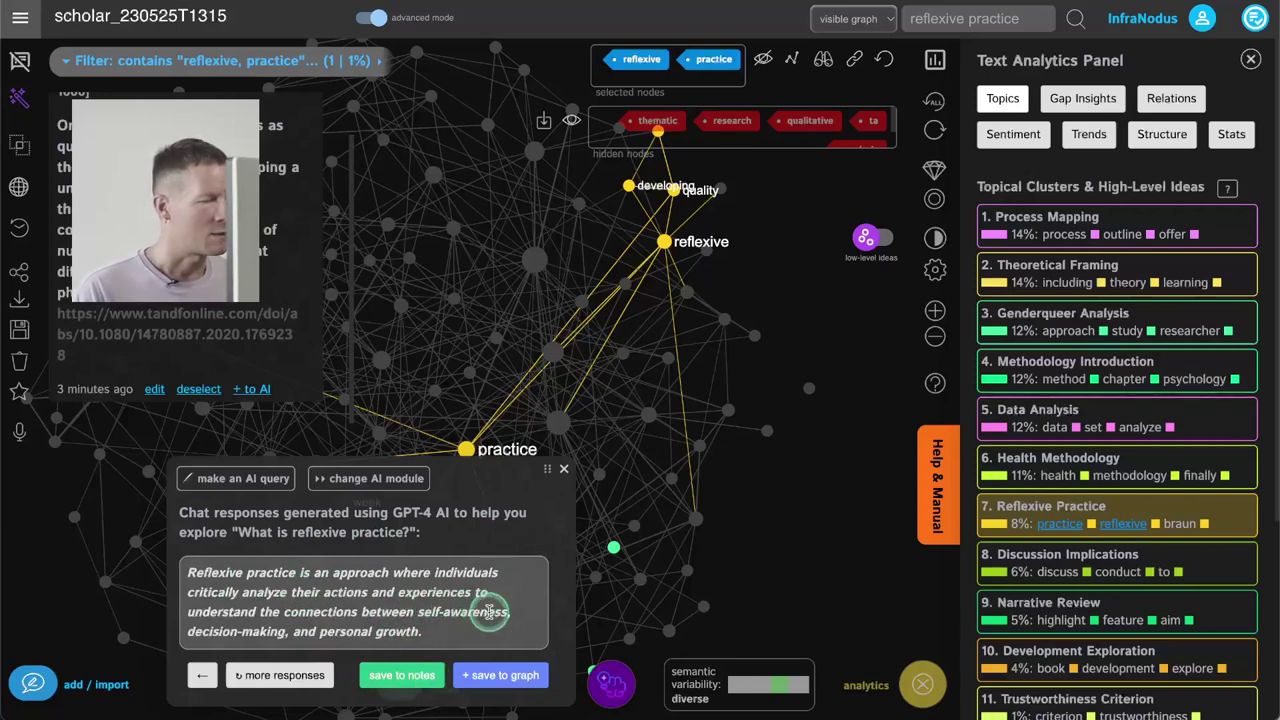
- Ask the GPT-4 chat module "How can thematic analysis be used for reflexive practice?" as an AI query
click(241, 480)
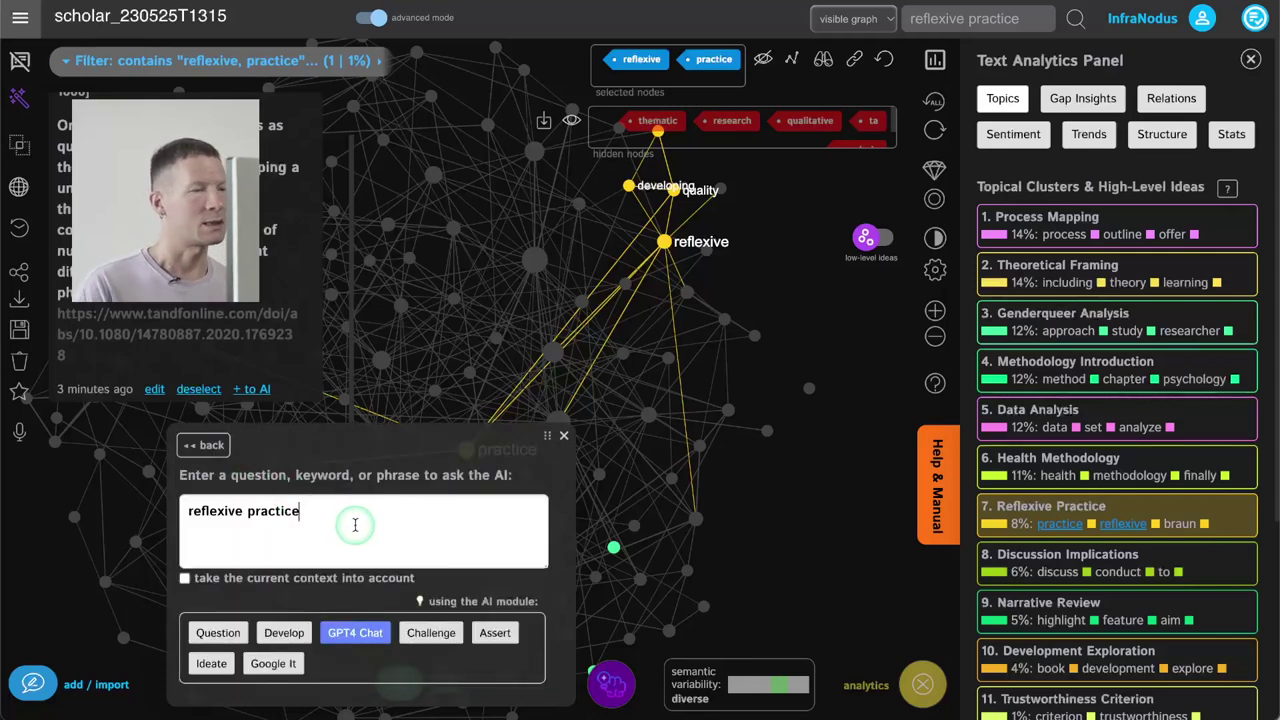
key(Home)
text(How can)
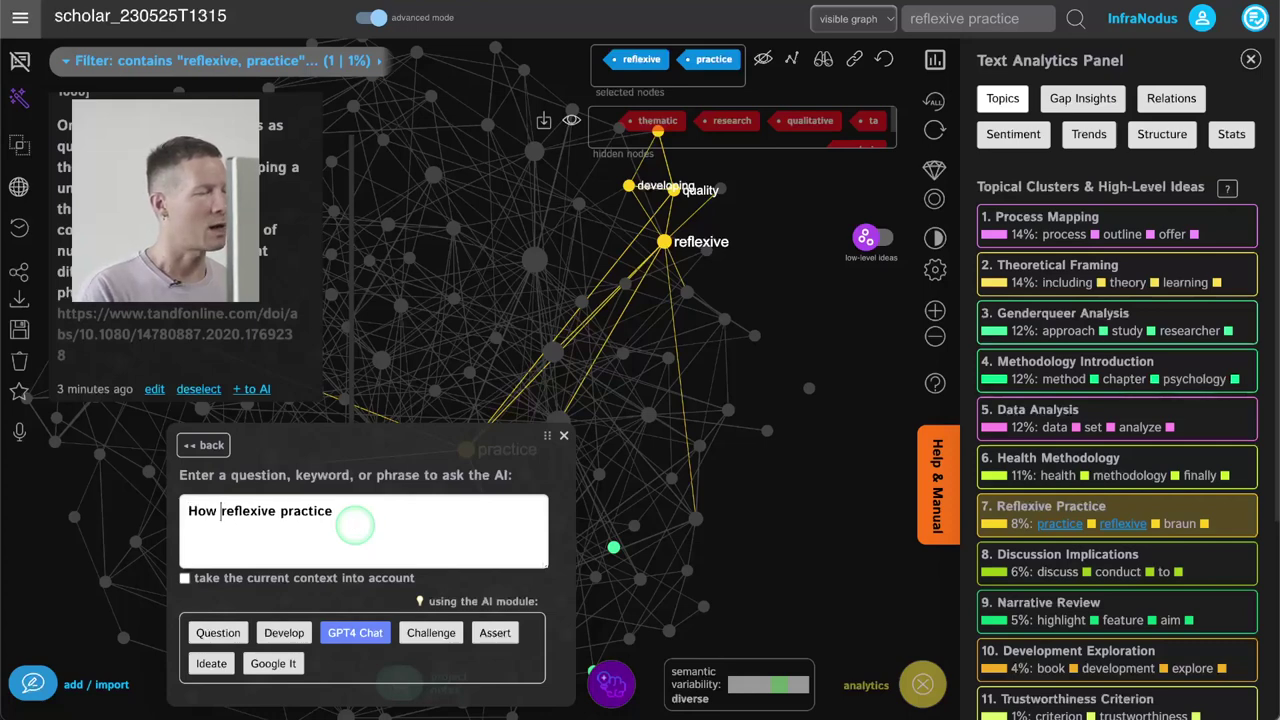
text( thematic analys)
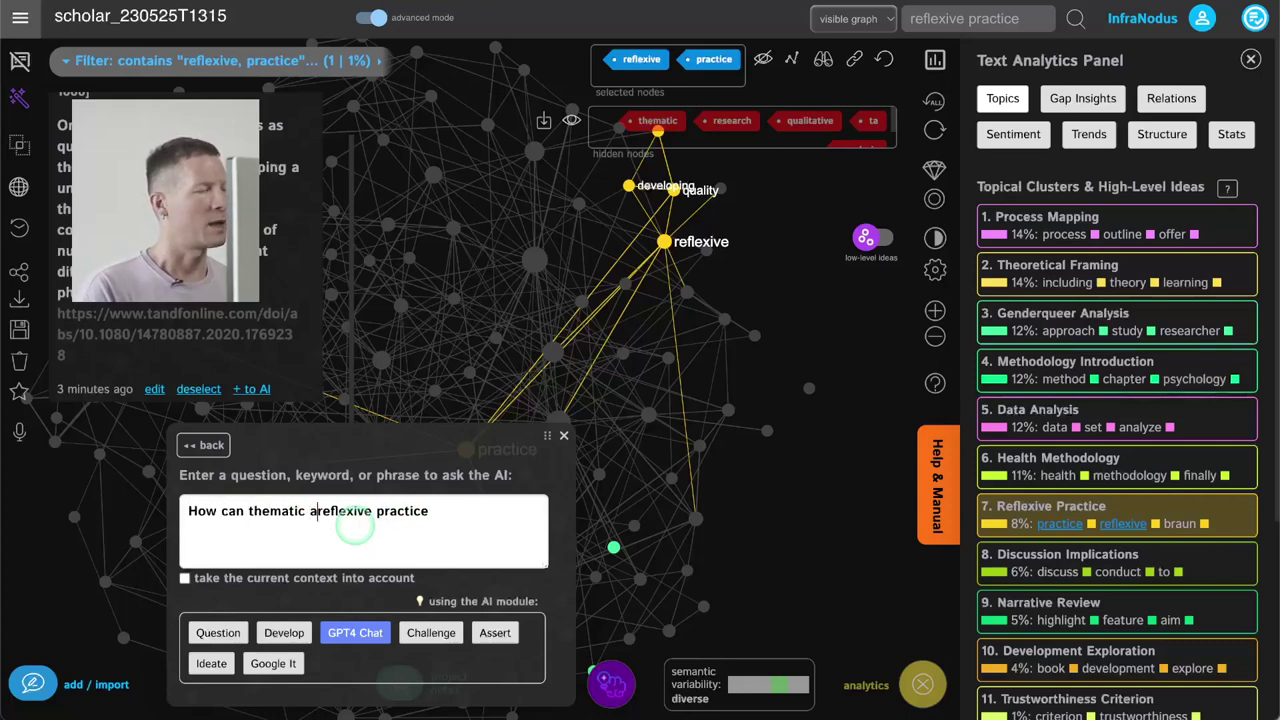
text(is be used )
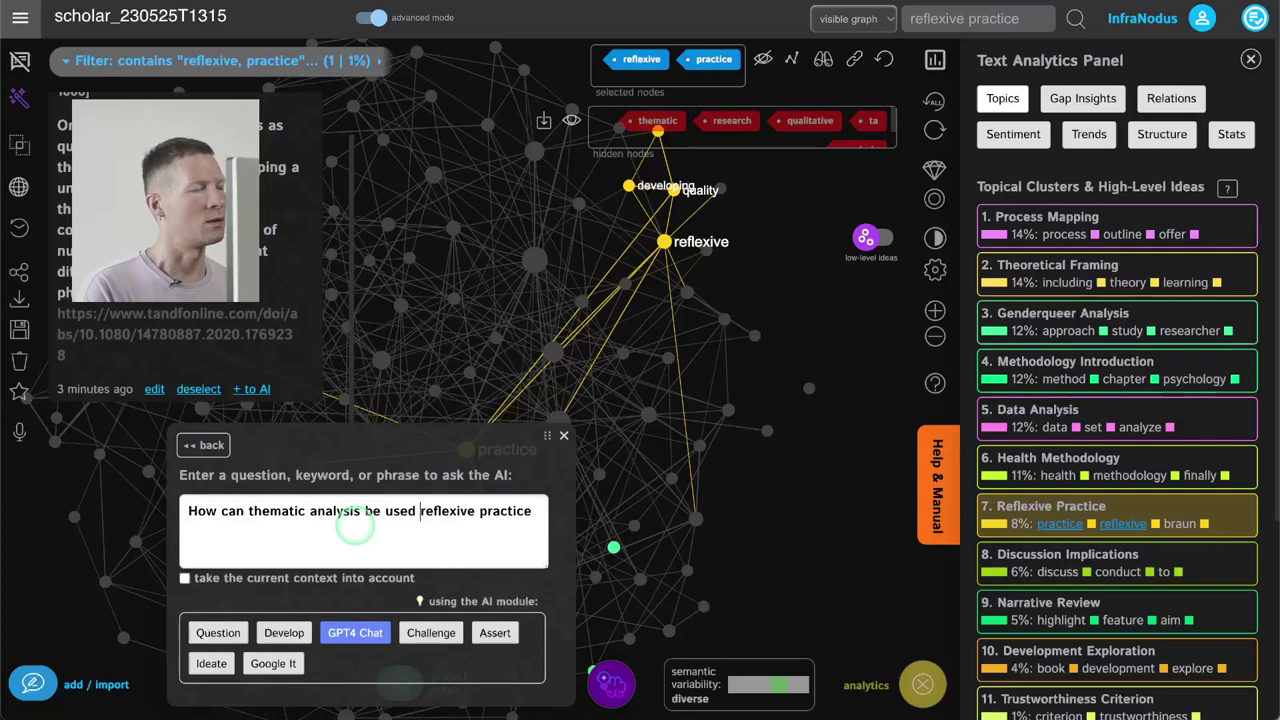
text(for)
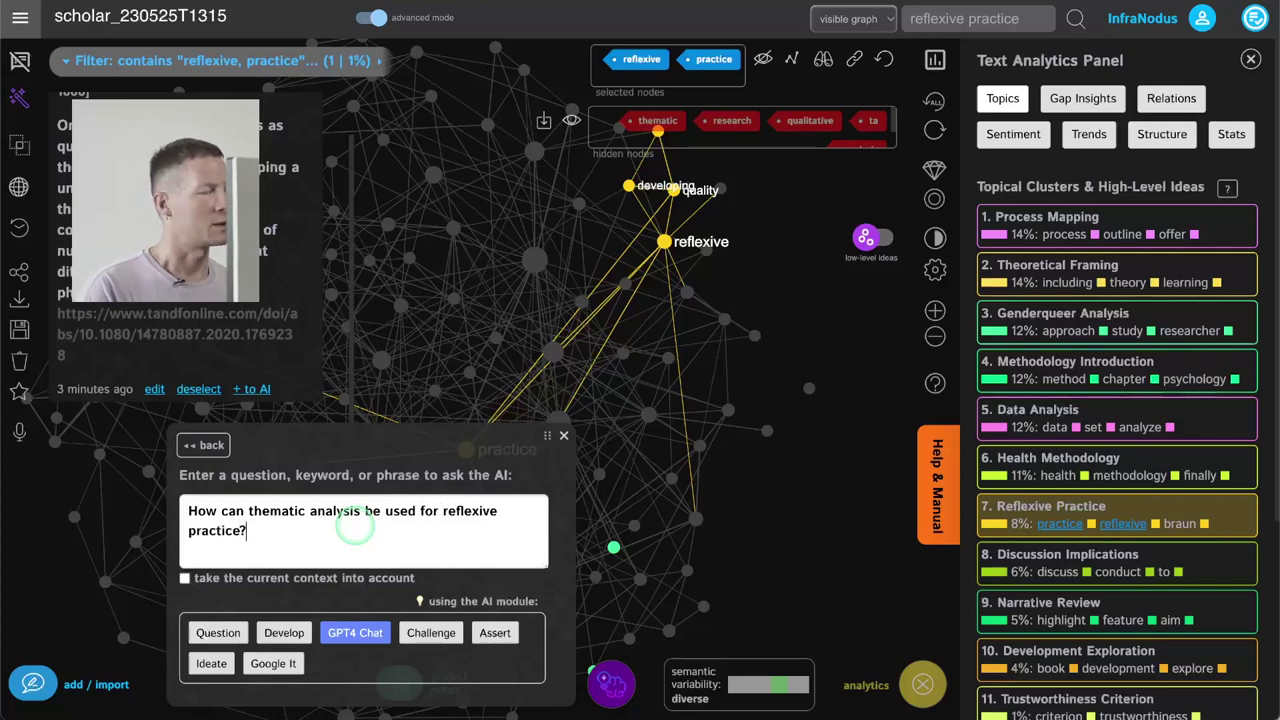
click(350, 632)
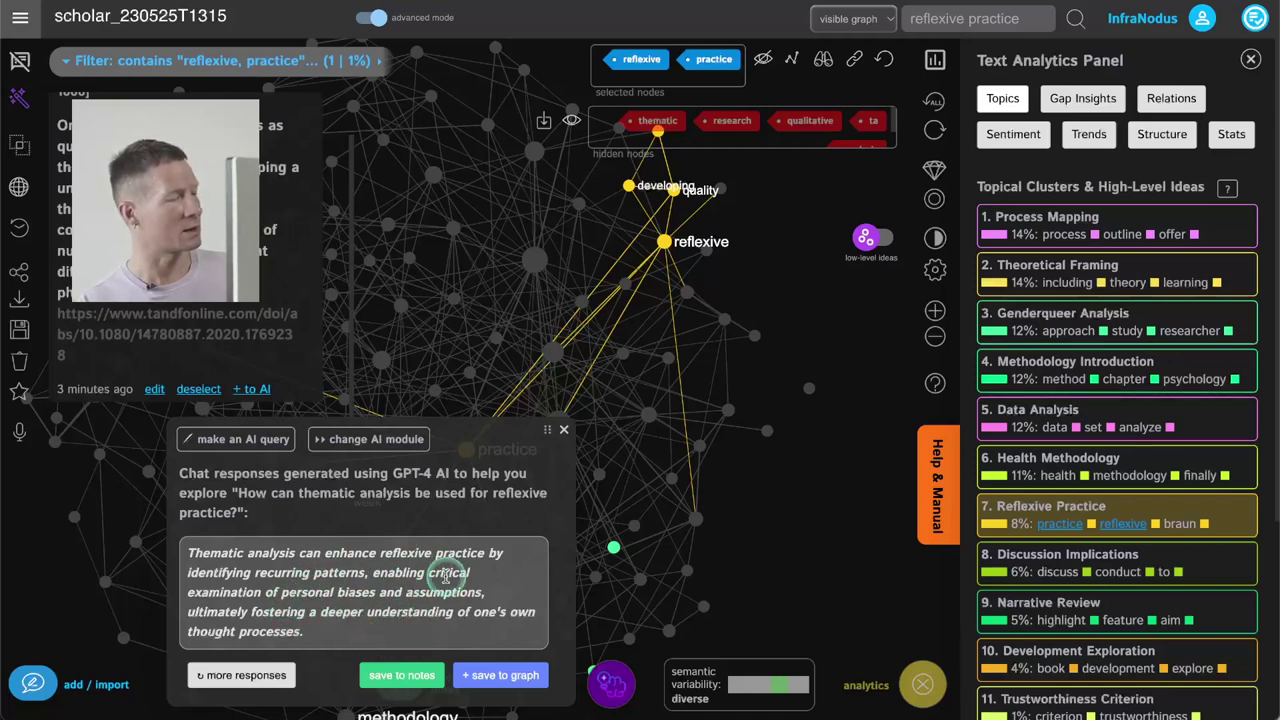
- Save the GPT-4 answer on thematic analysis to the project notes, review it, and close the notes and AI insights
click(399, 676)
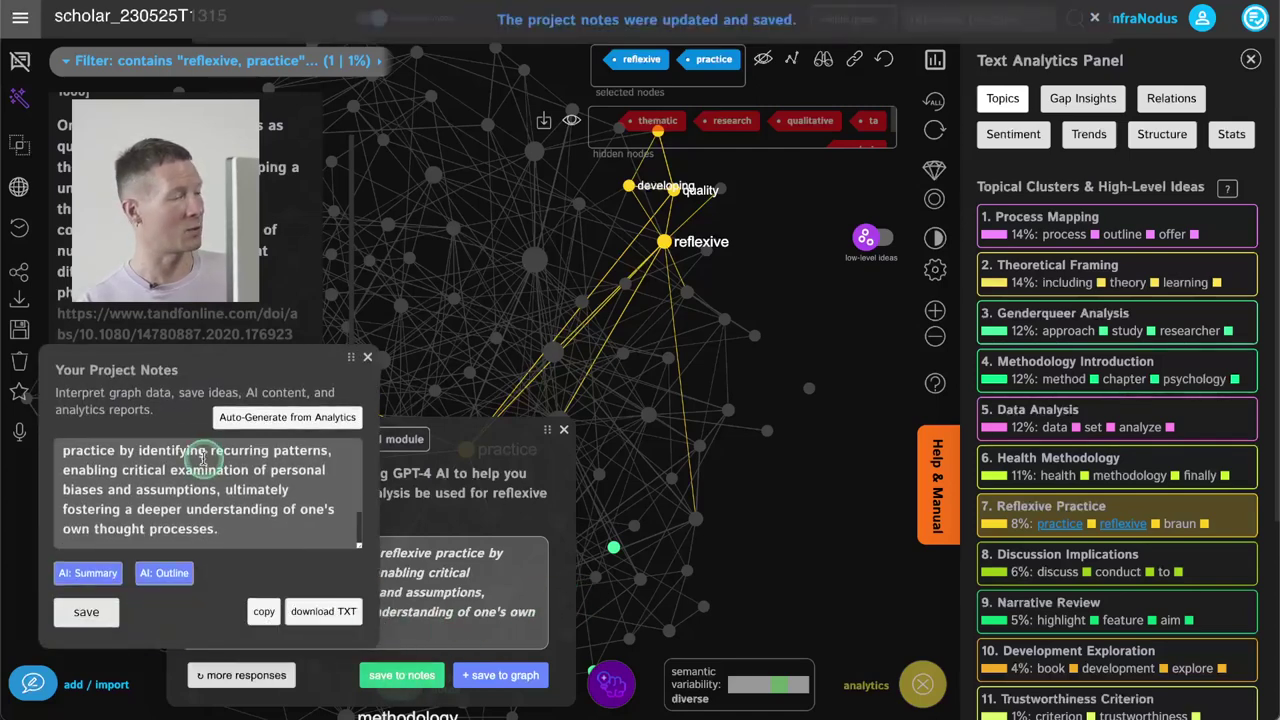
scroll(202, 485, up, 5)
scroll(202, 485, down, 5)
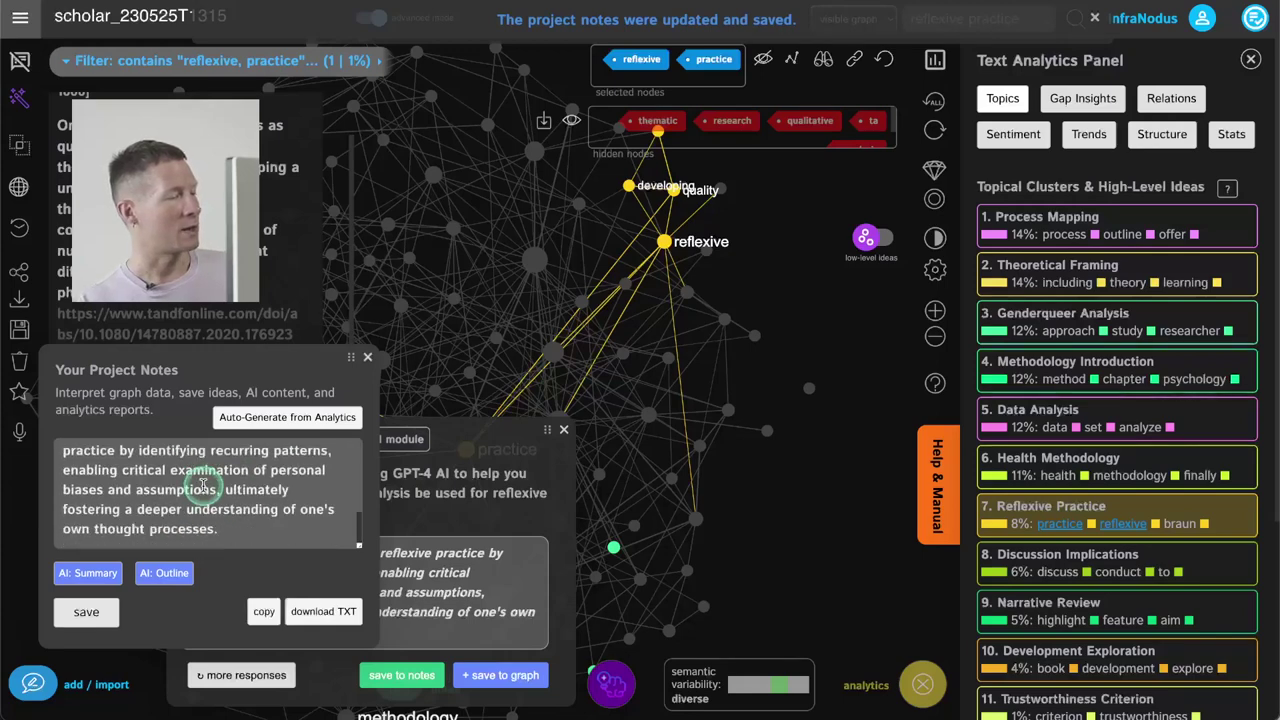
click(367, 357)
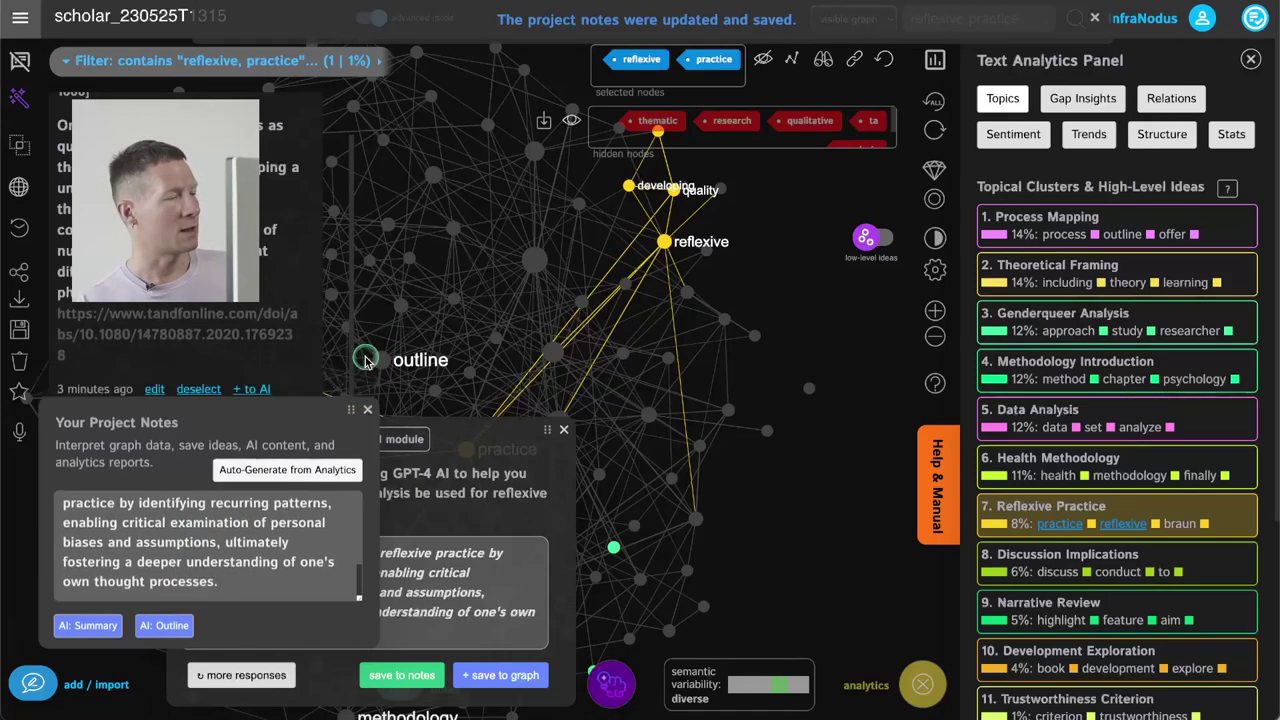
click(564, 429)
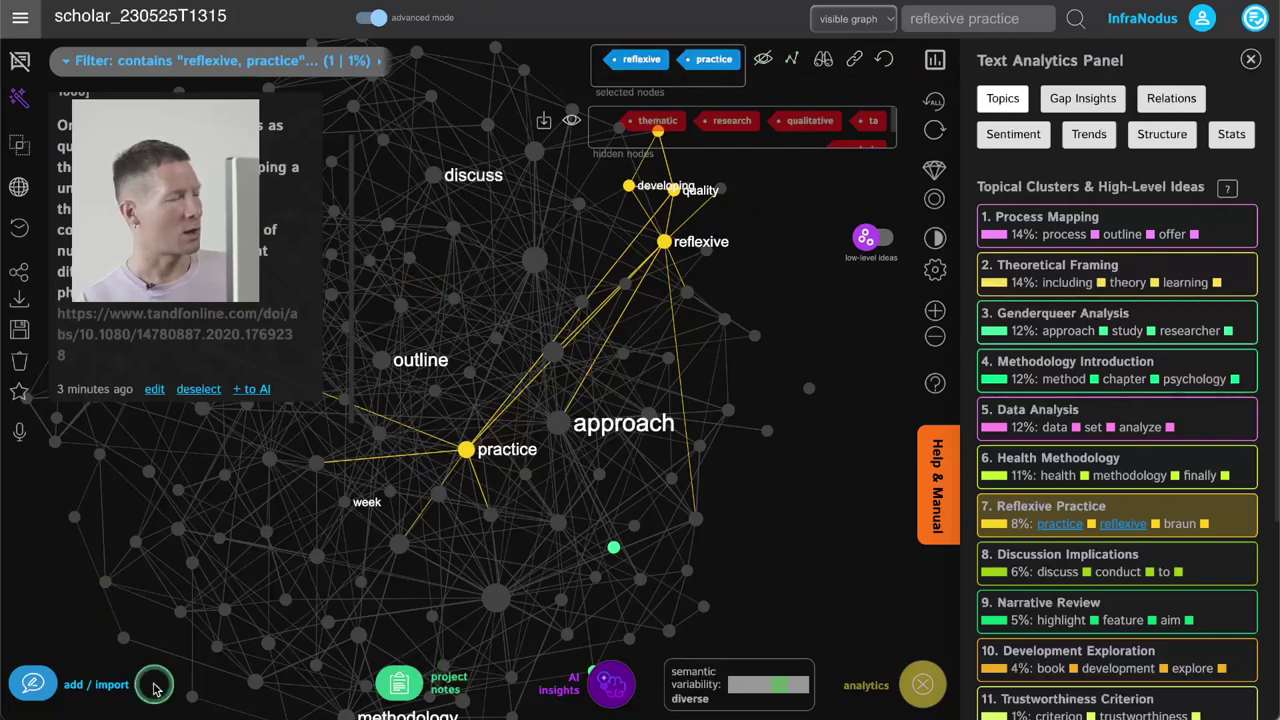
- Import the top 40 Google Scholar matches for "reflexive practice thematic analysis", categorized by citations, into the scholar_230525T1315 graph
click(33, 684)
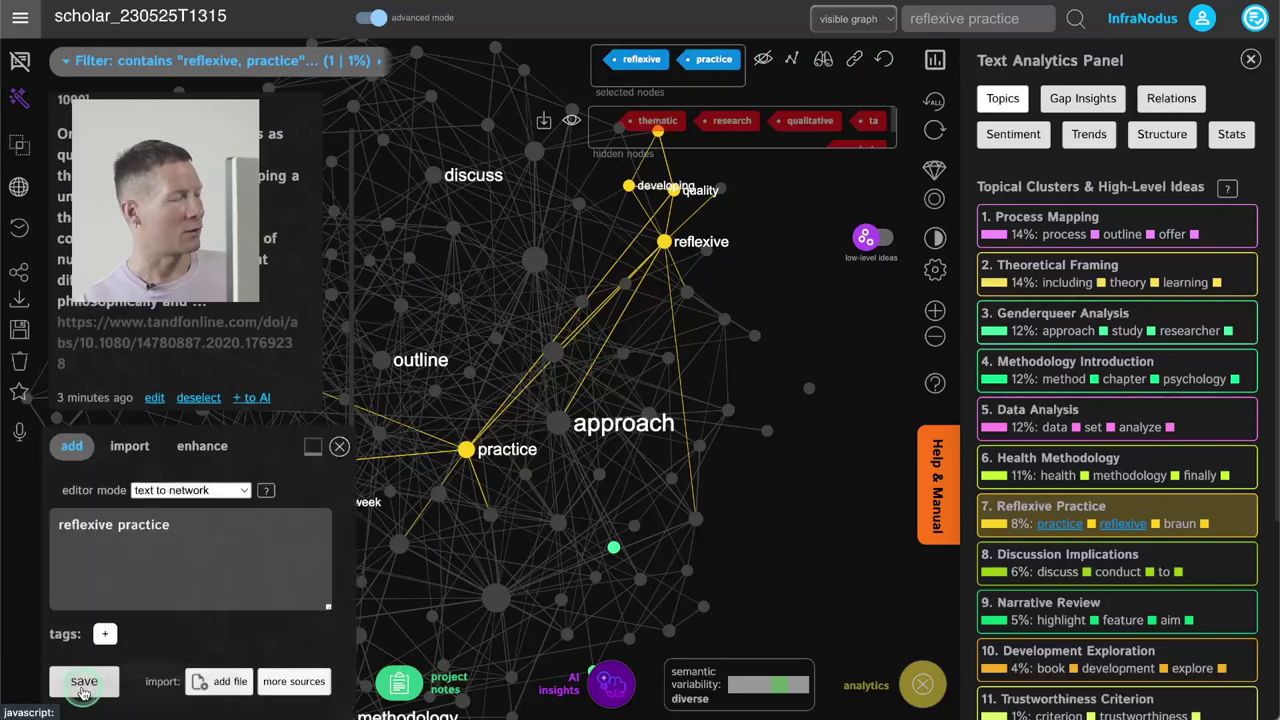
click(127, 447)
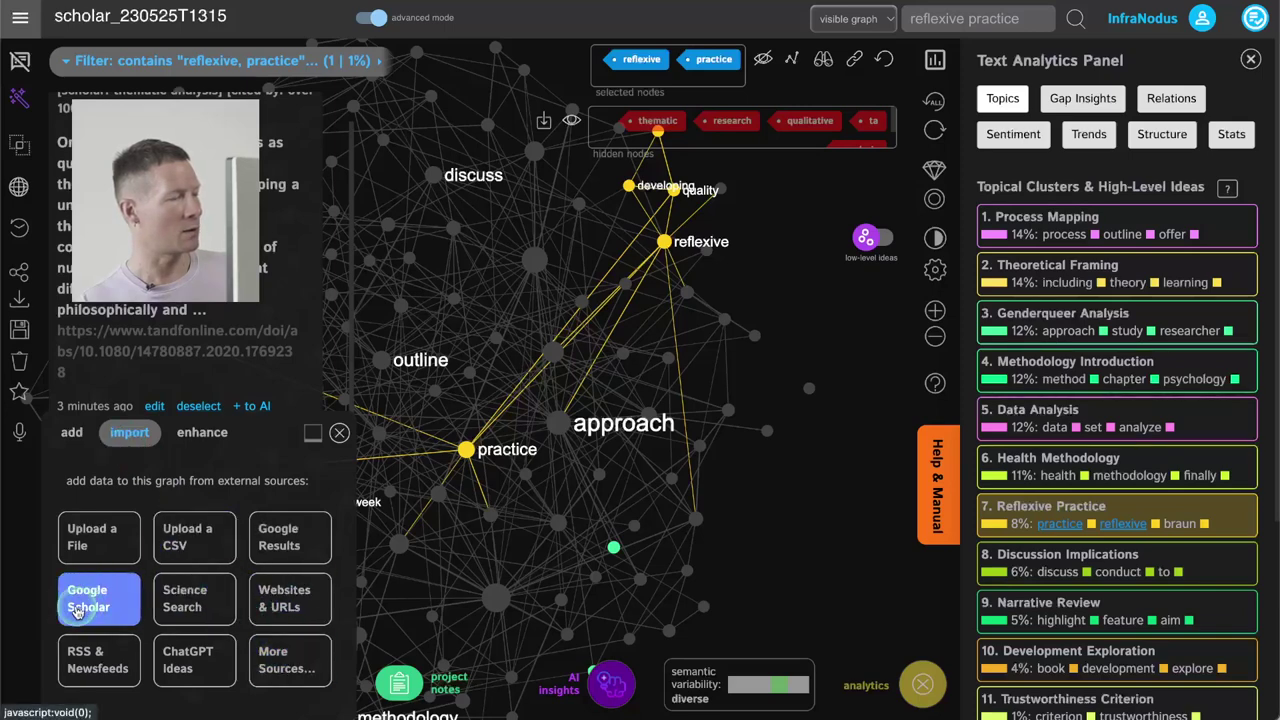
click(115, 607)
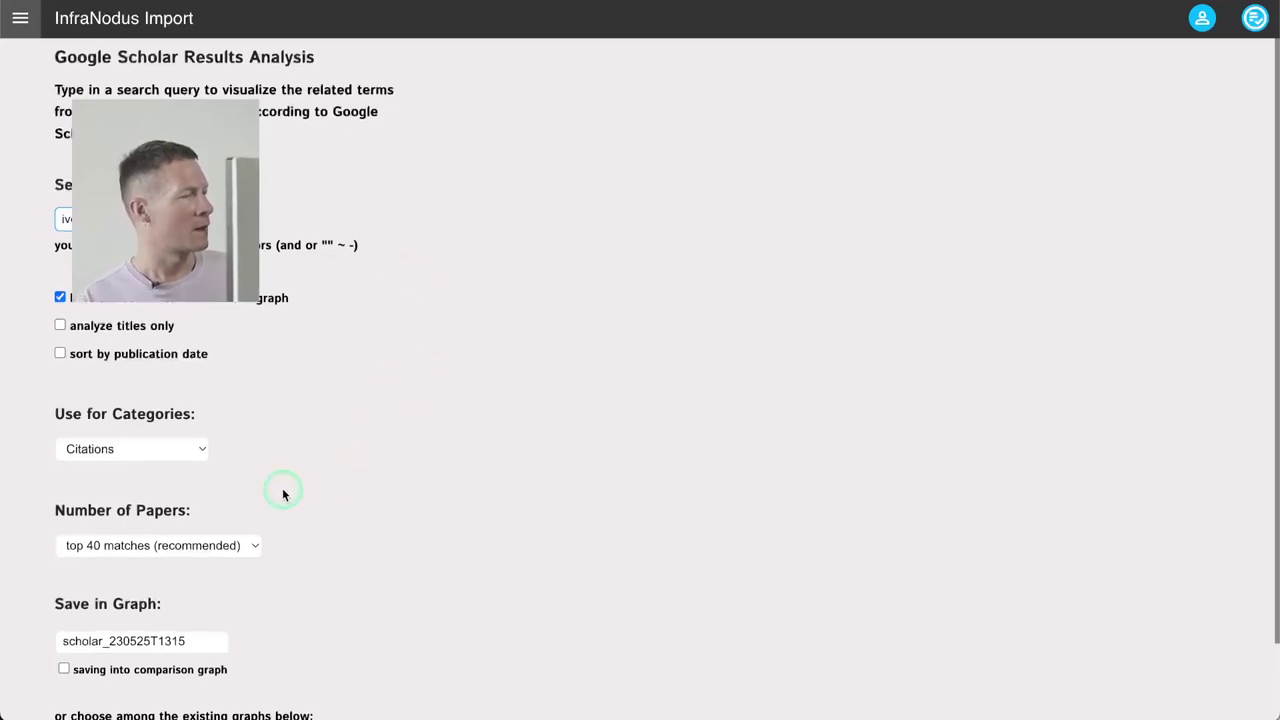
scroll(283, 491, down, 2)
click(100, 686)
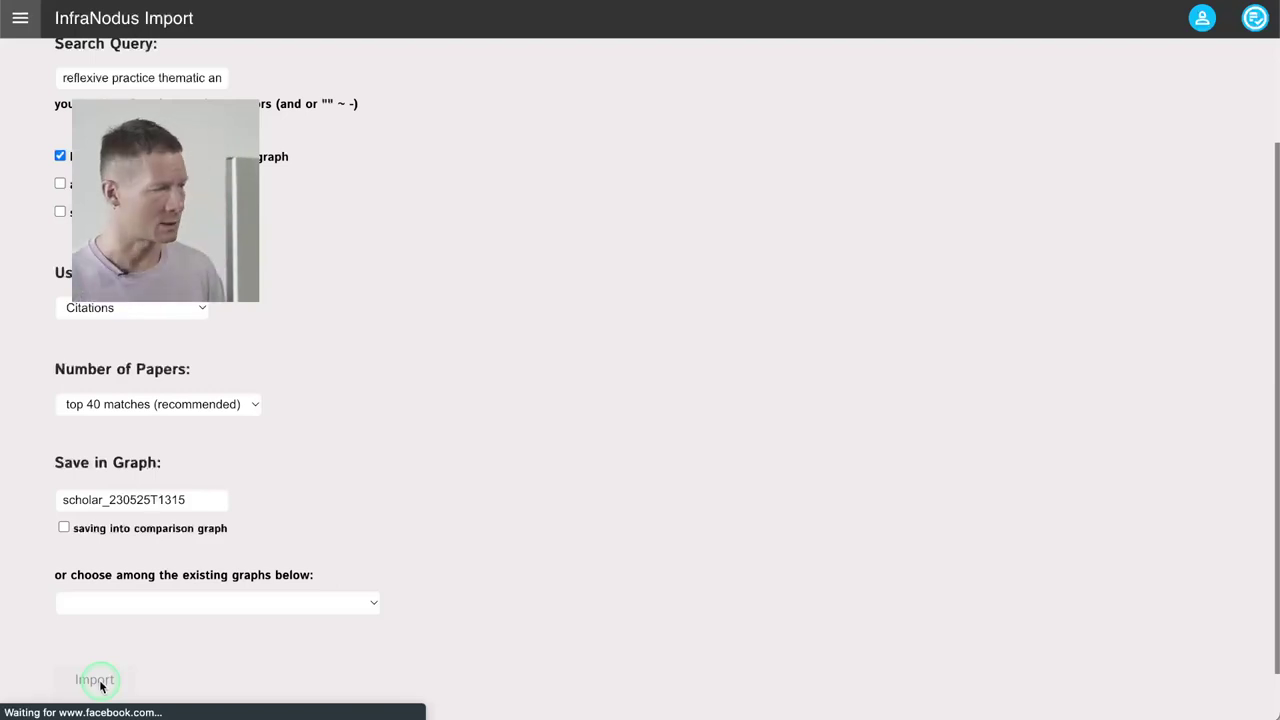
scroll(100, 686, down, 2)
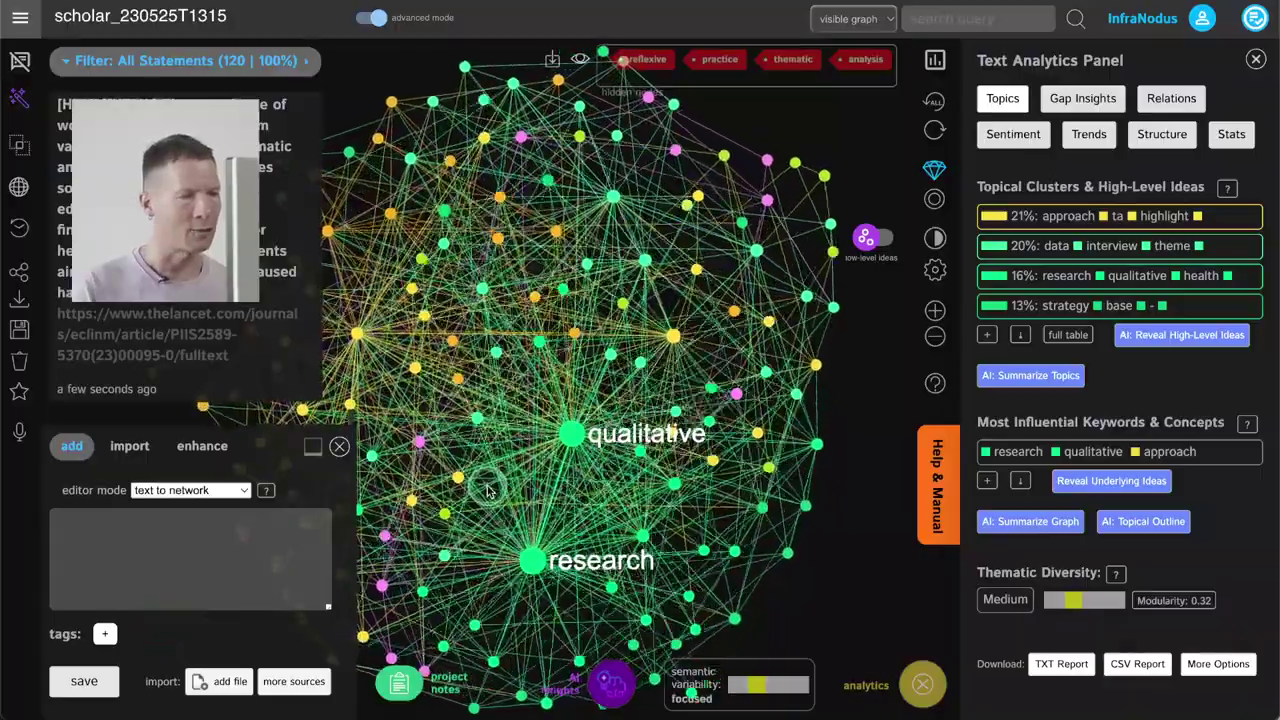
- Hide the research, qualitative and ta nodes from the graph
click(617, 535)
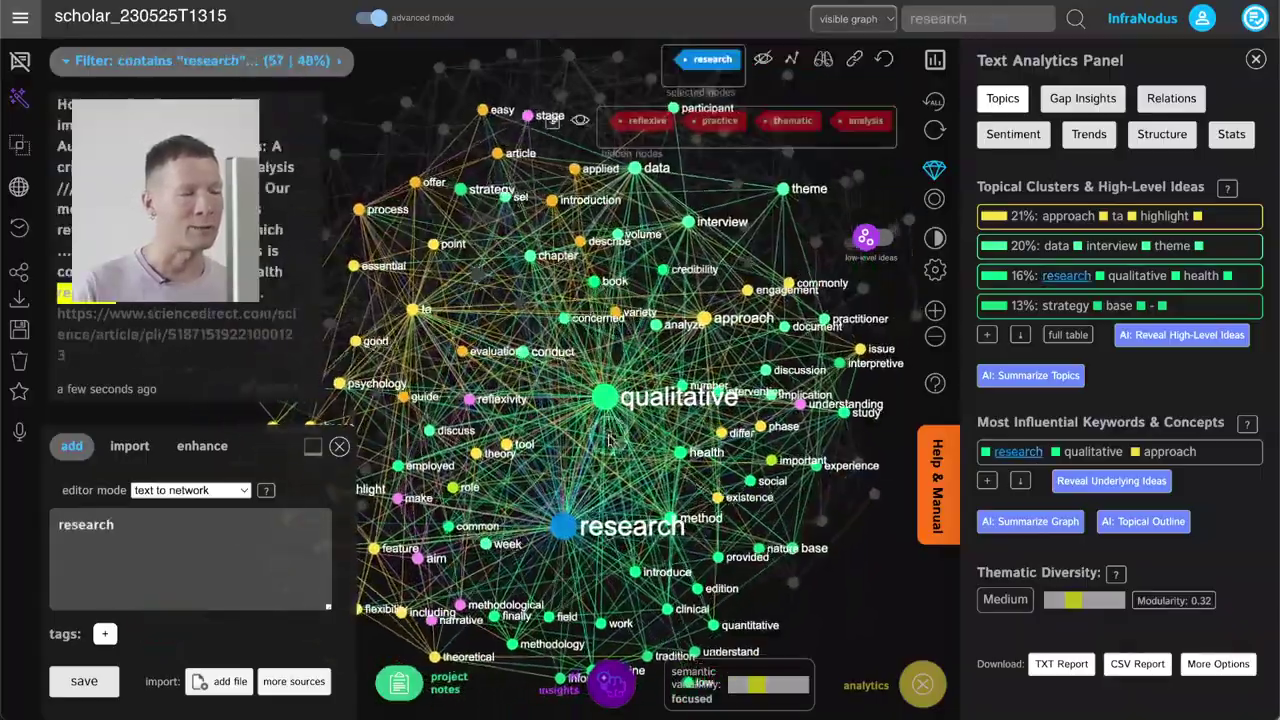
click(605, 395)
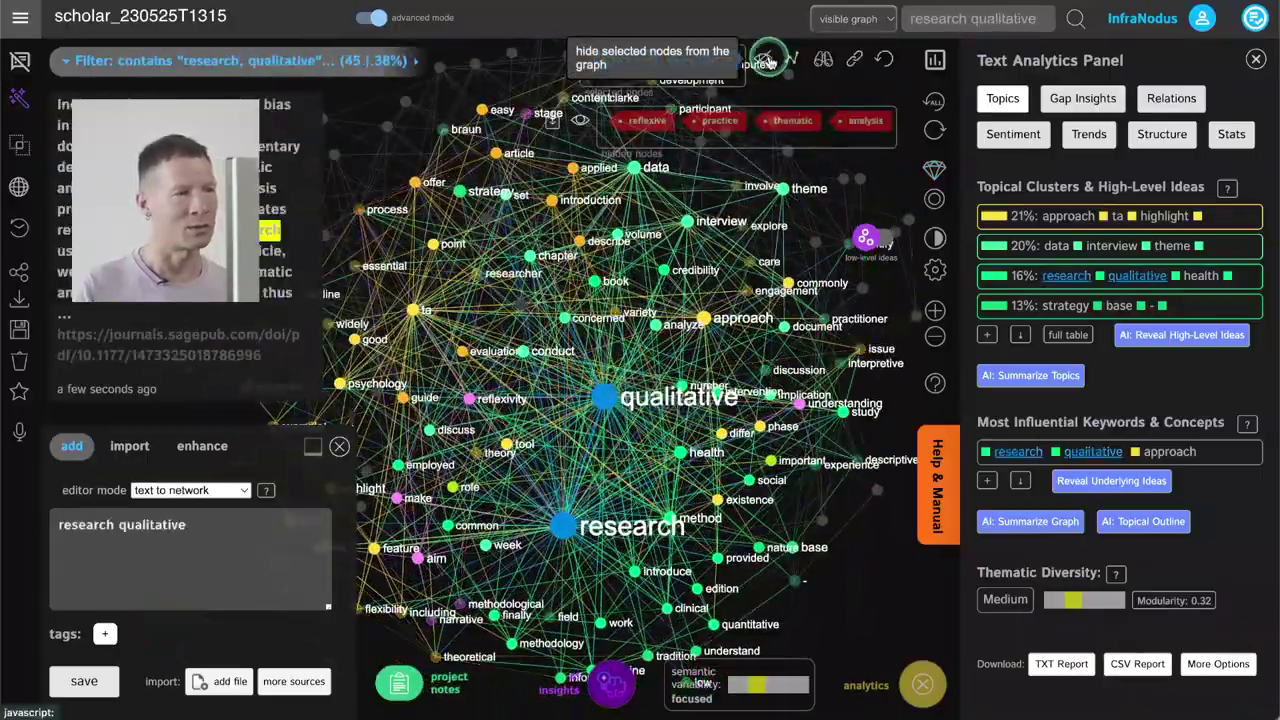
click(769, 62)
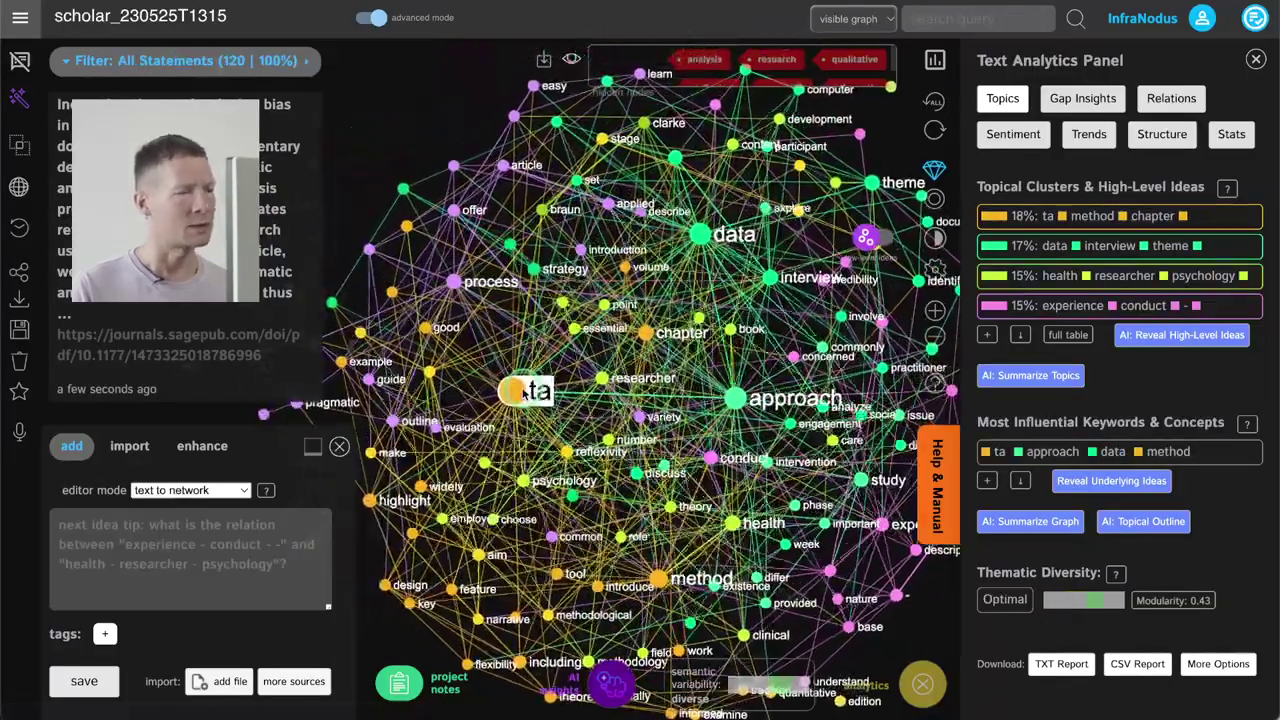
click(516, 384)
click(766, 62)
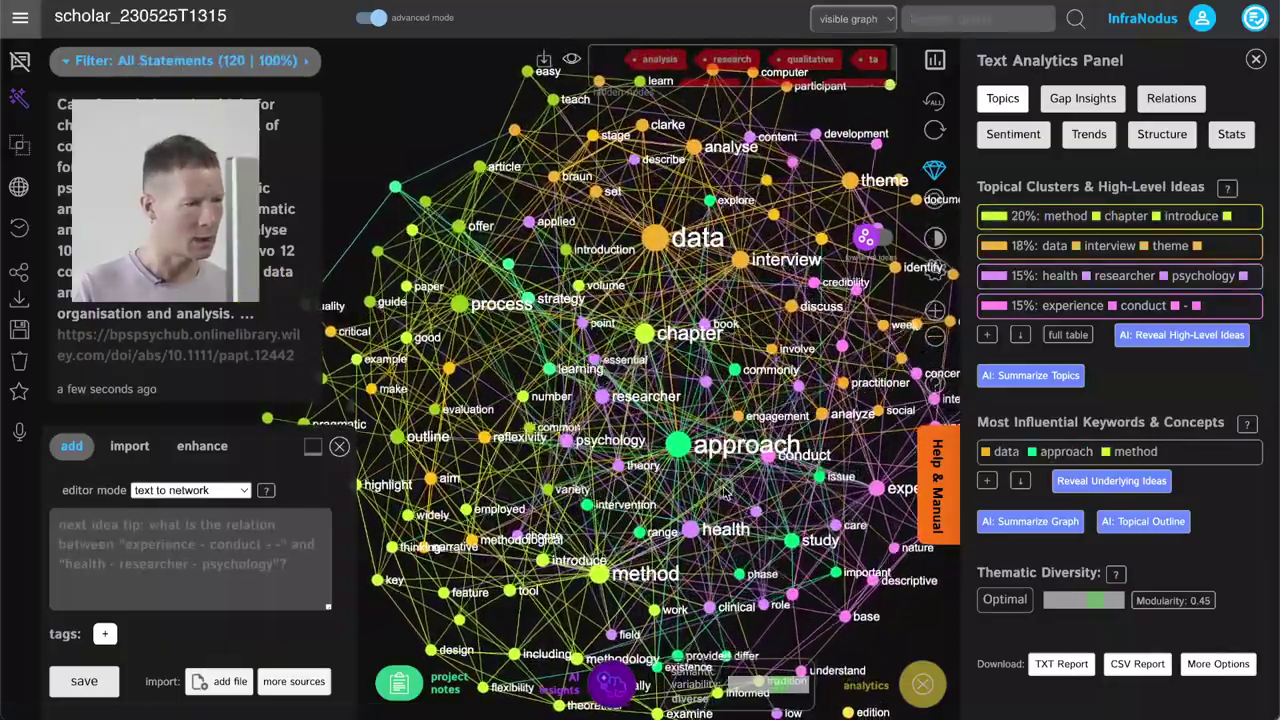
- Filter the statements by the [scholar: reflexive practice thematic analysis] category and collapse the text editor
click(182, 60)
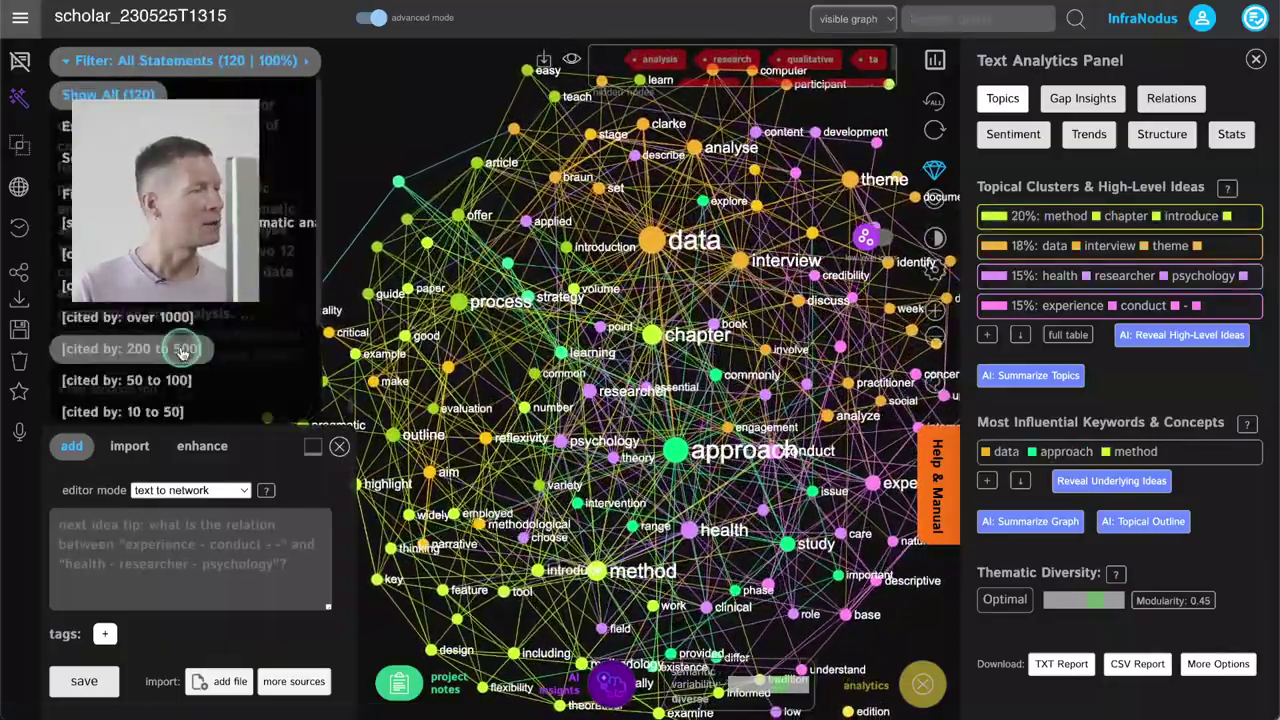
scroll(180, 346, down, 5)
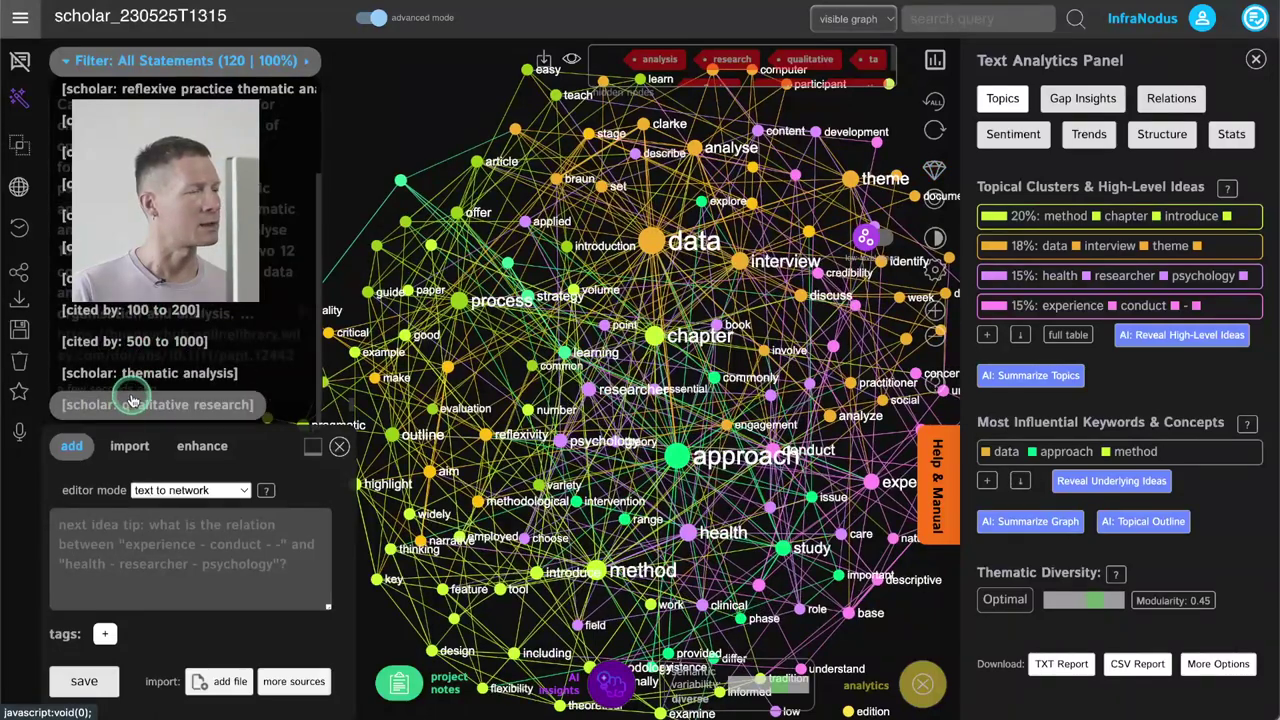
scroll(131, 346, up, 5)
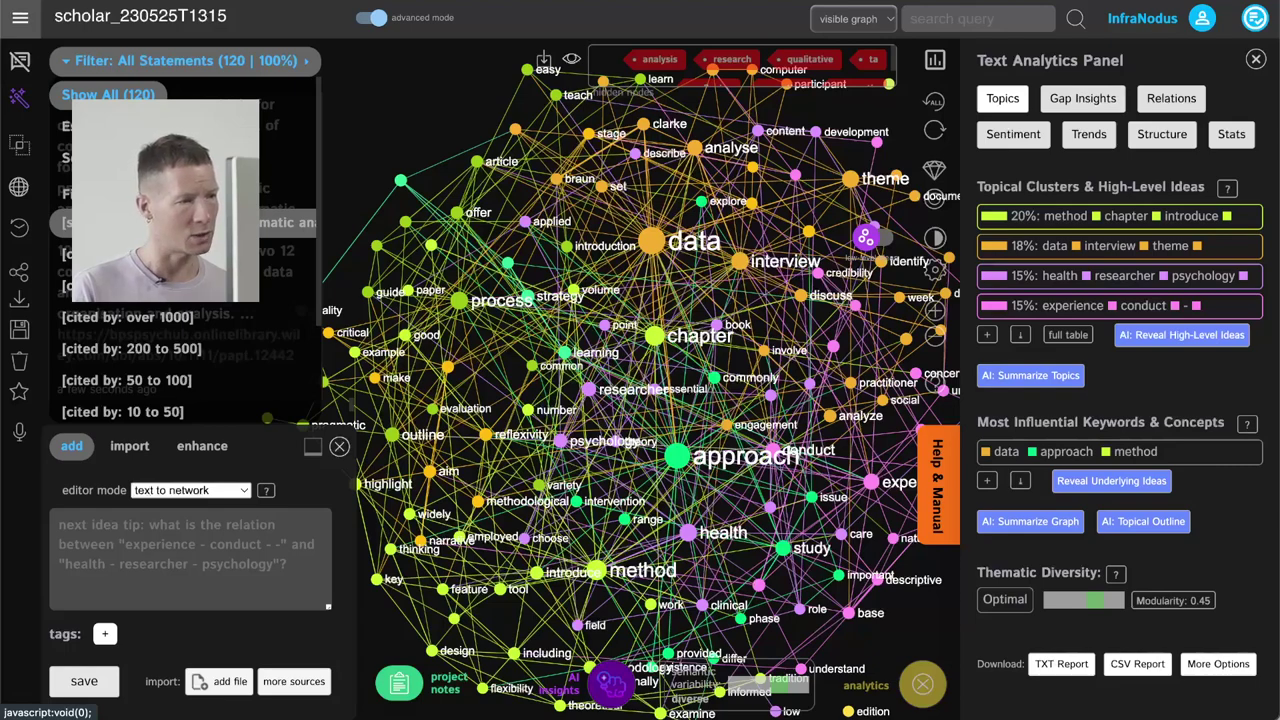
click(285, 222)
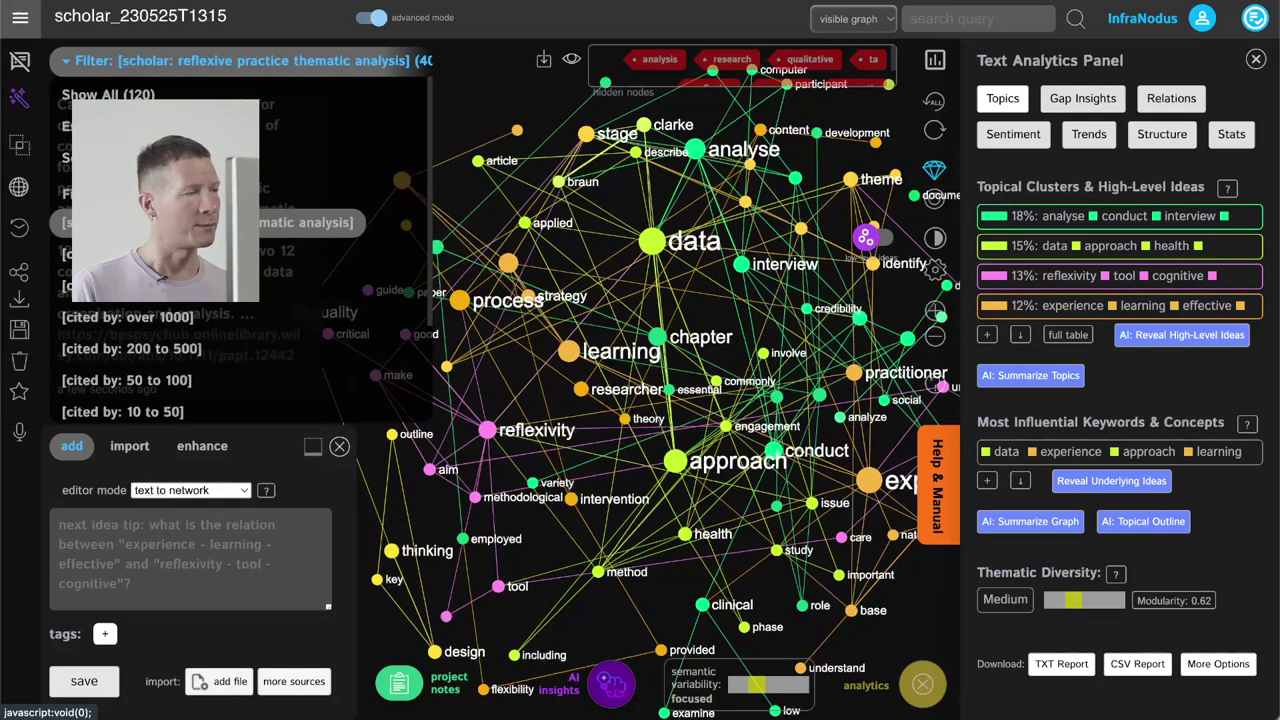
click(339, 446)
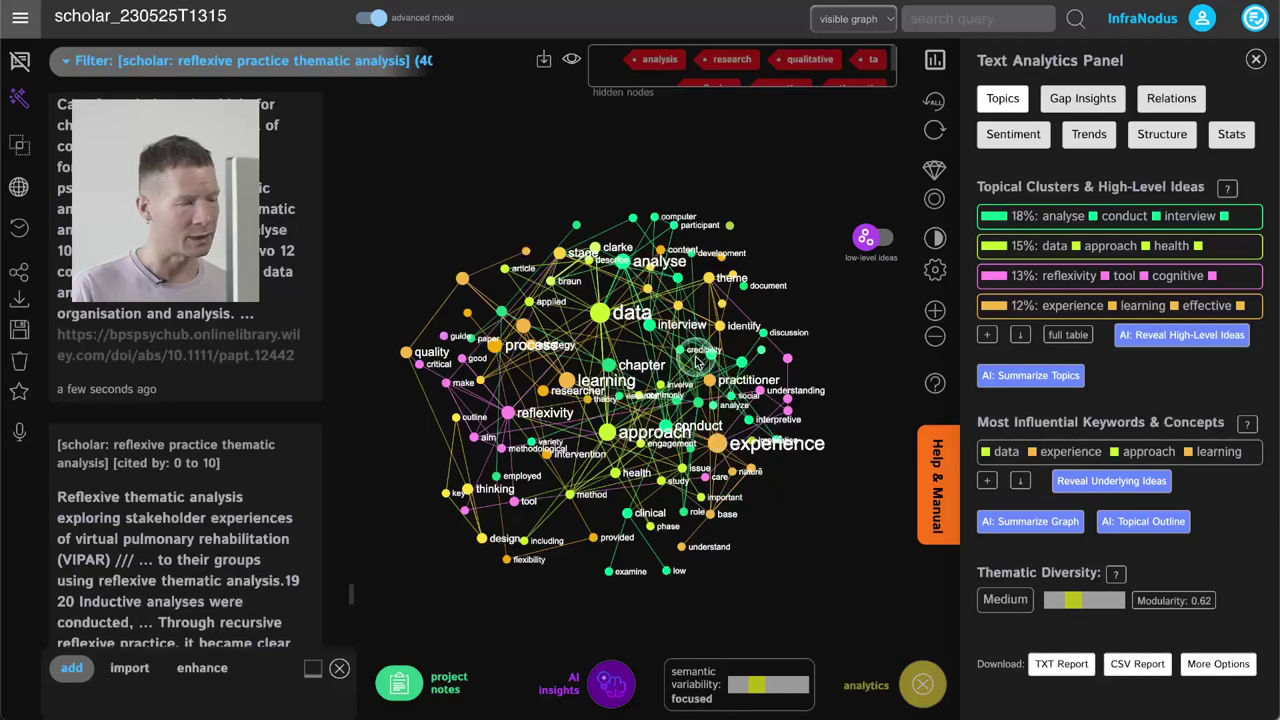
- Switch the graph to high-level ideas to label the topical clusters with AI-generated names
click(868, 237)
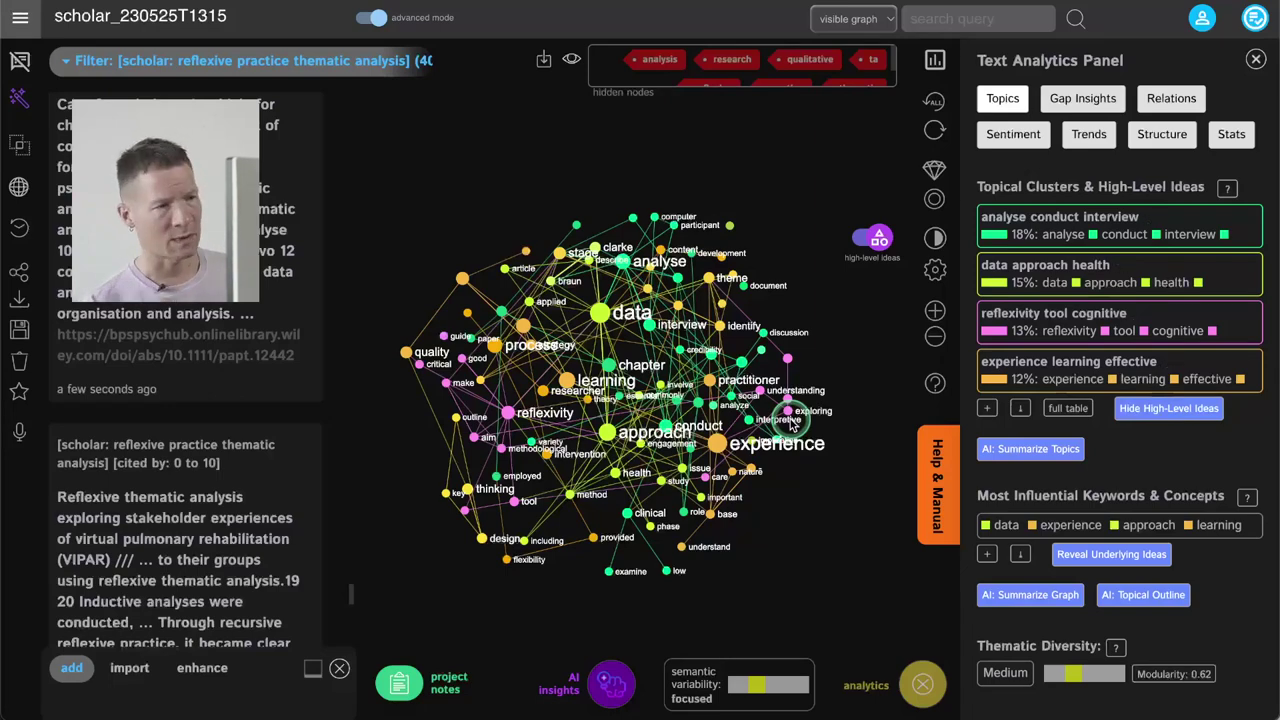
click(1188, 218)
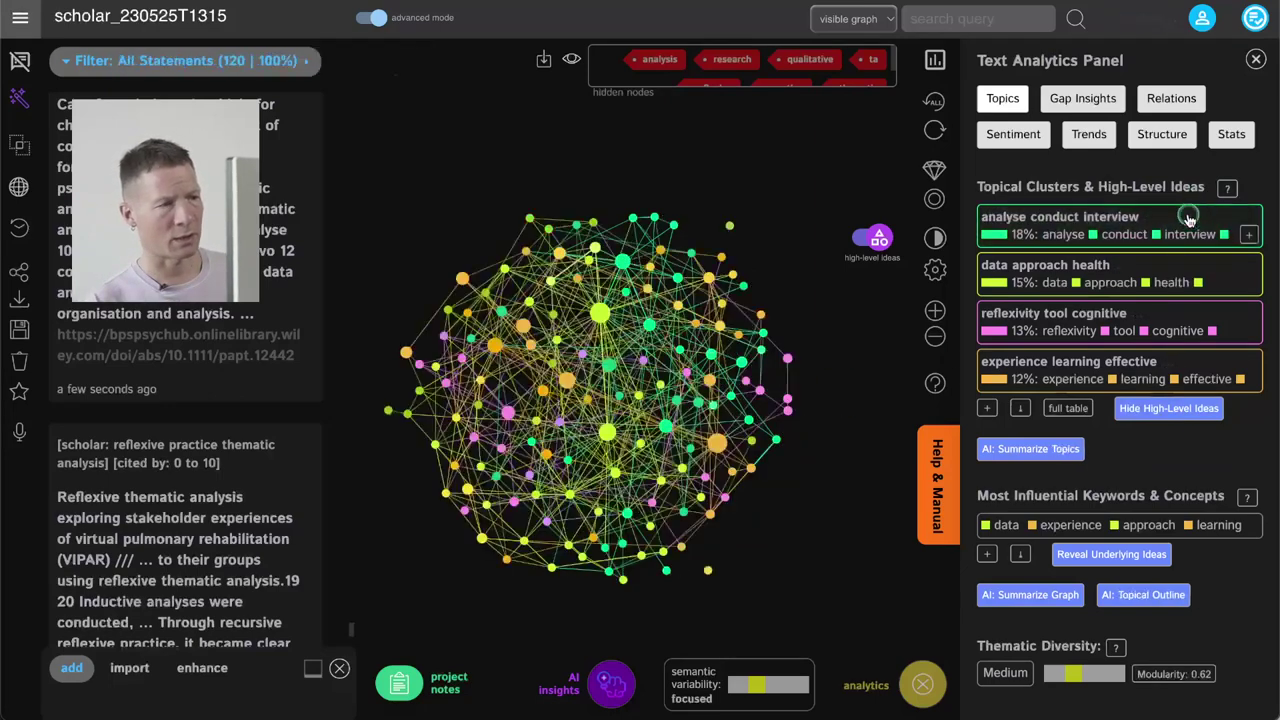
click(1173, 264)
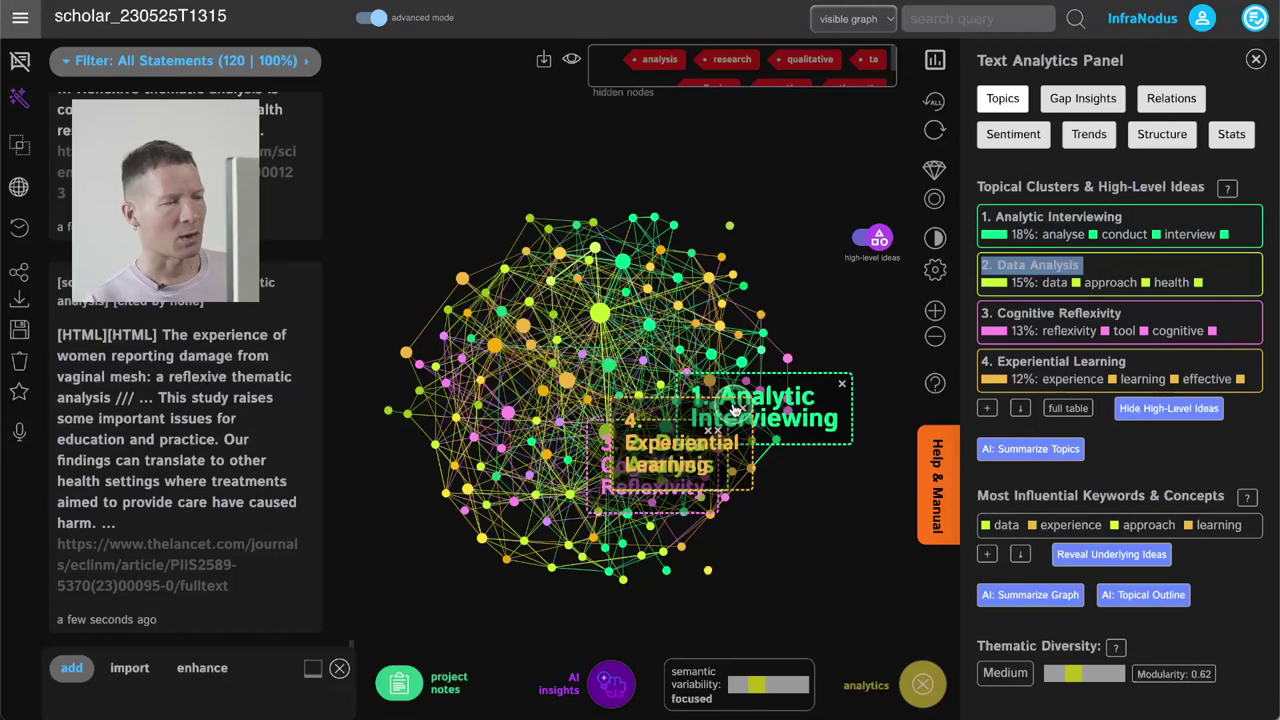
- Improve the graph's force layout and zoom in on the labelled clusters
click(932, 172)
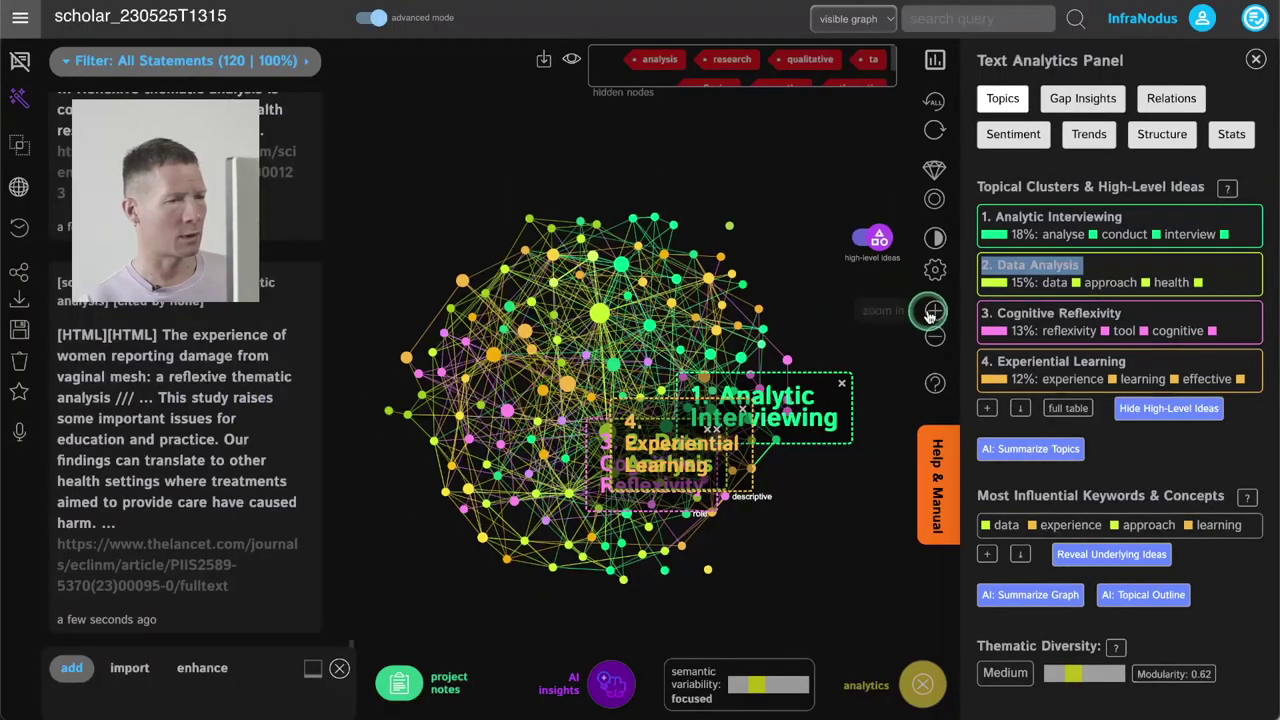
click(972, 289)
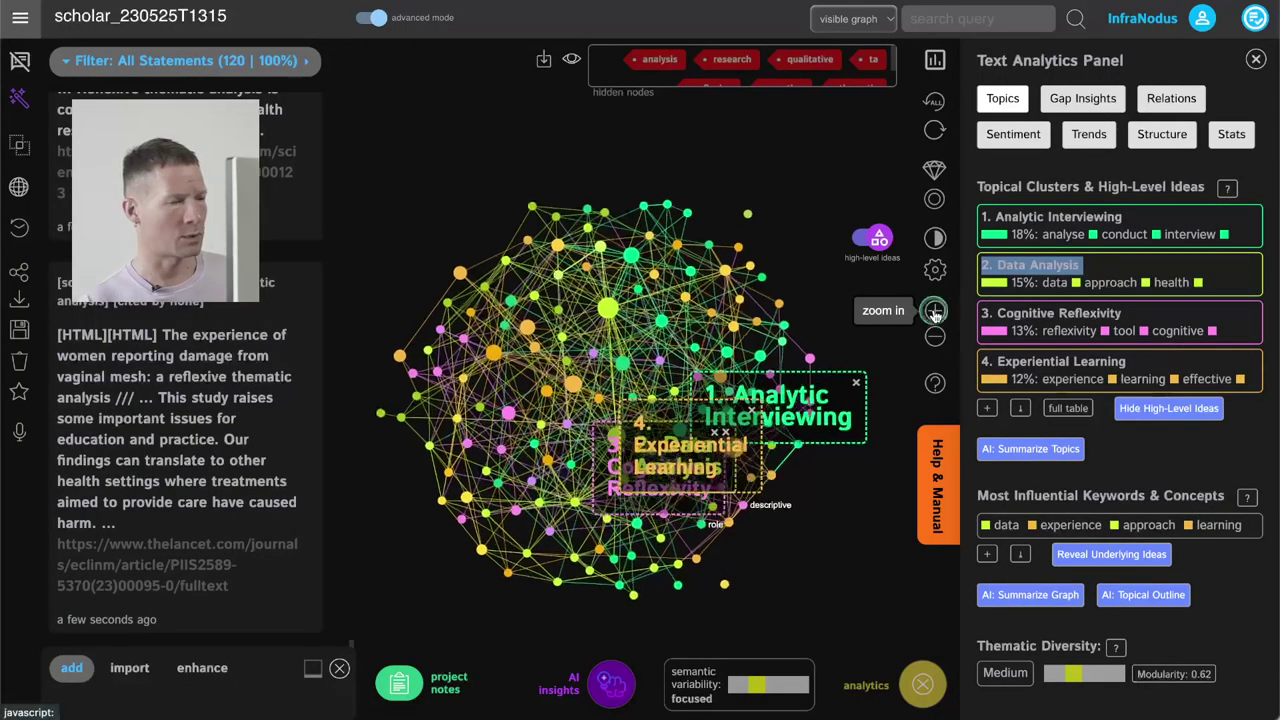
drag(870, 340, 692, 305)
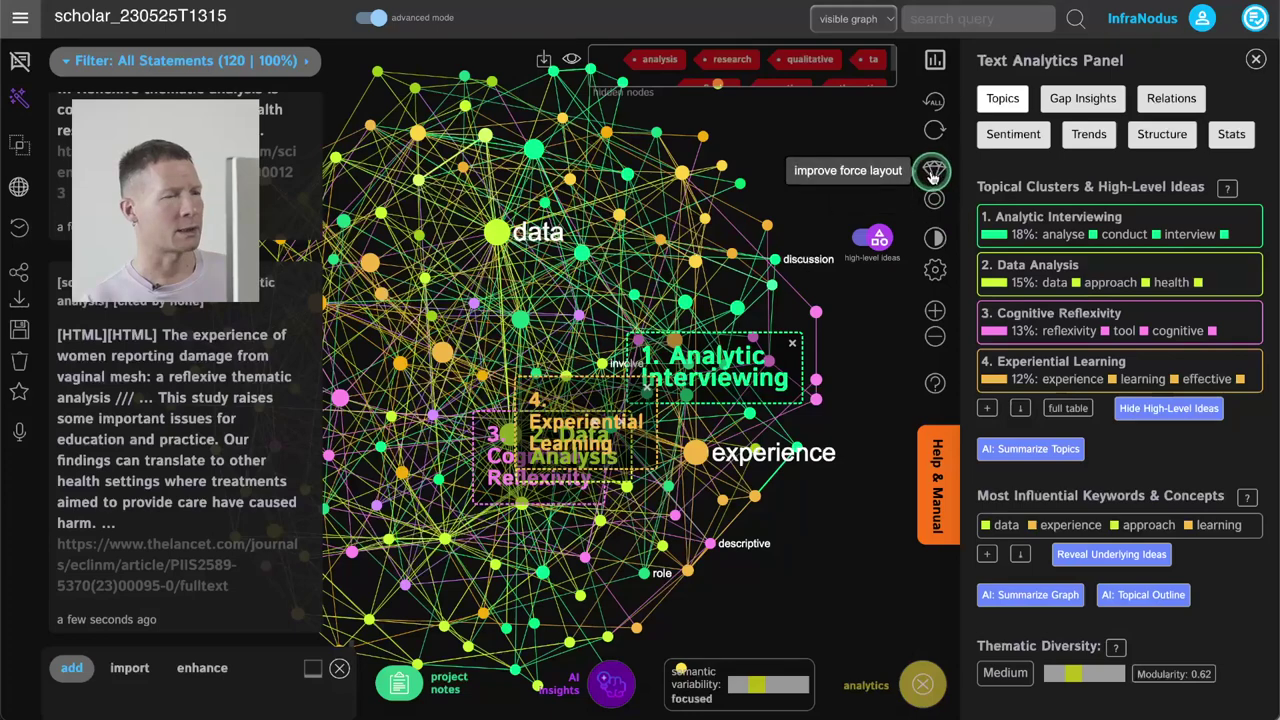
click(932, 172)
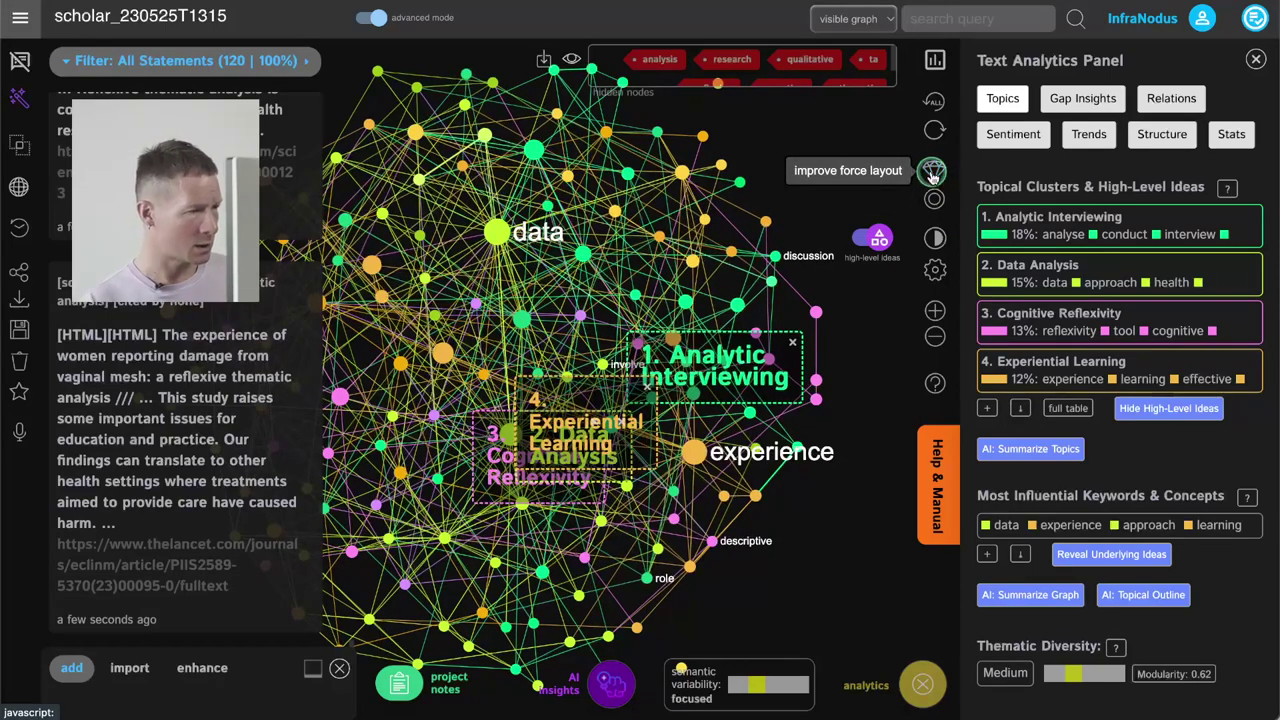
- Isolate the Cognitive Reflexivity cluster with low-level ideas displayed, and select its reflexivity and cognitive nodes to filter the statements
click(493, 476)
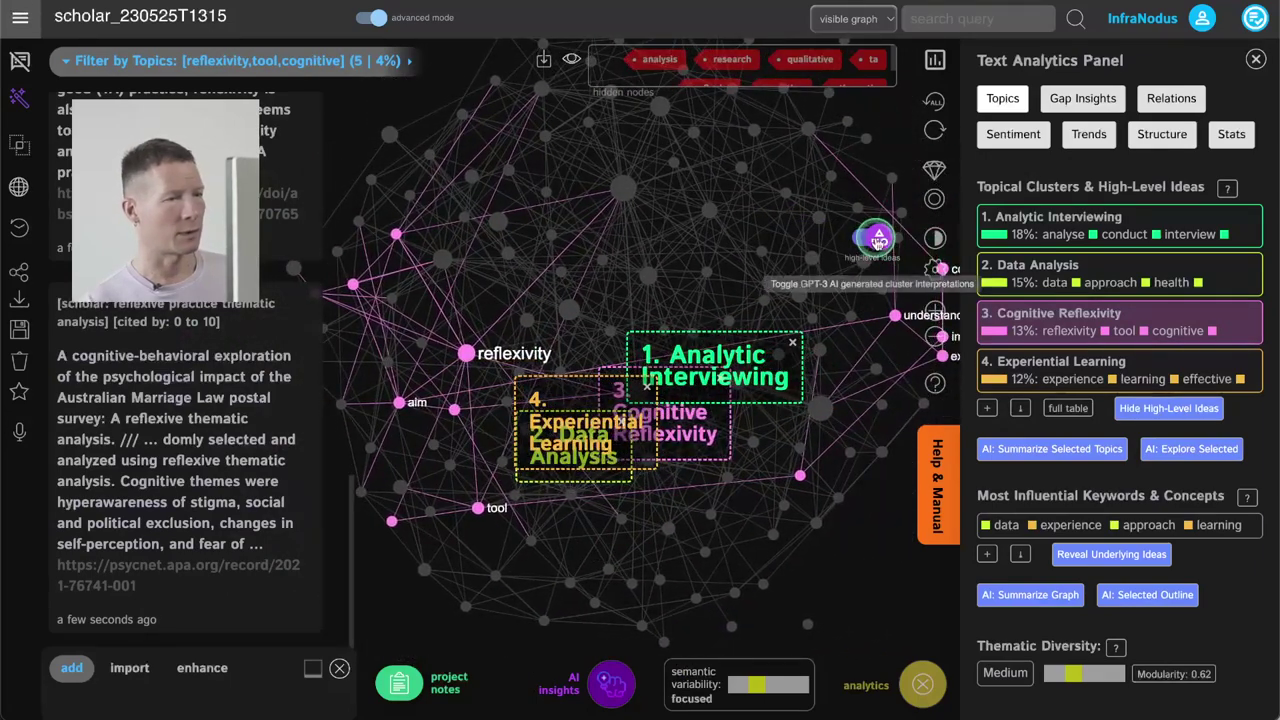
click(878, 240)
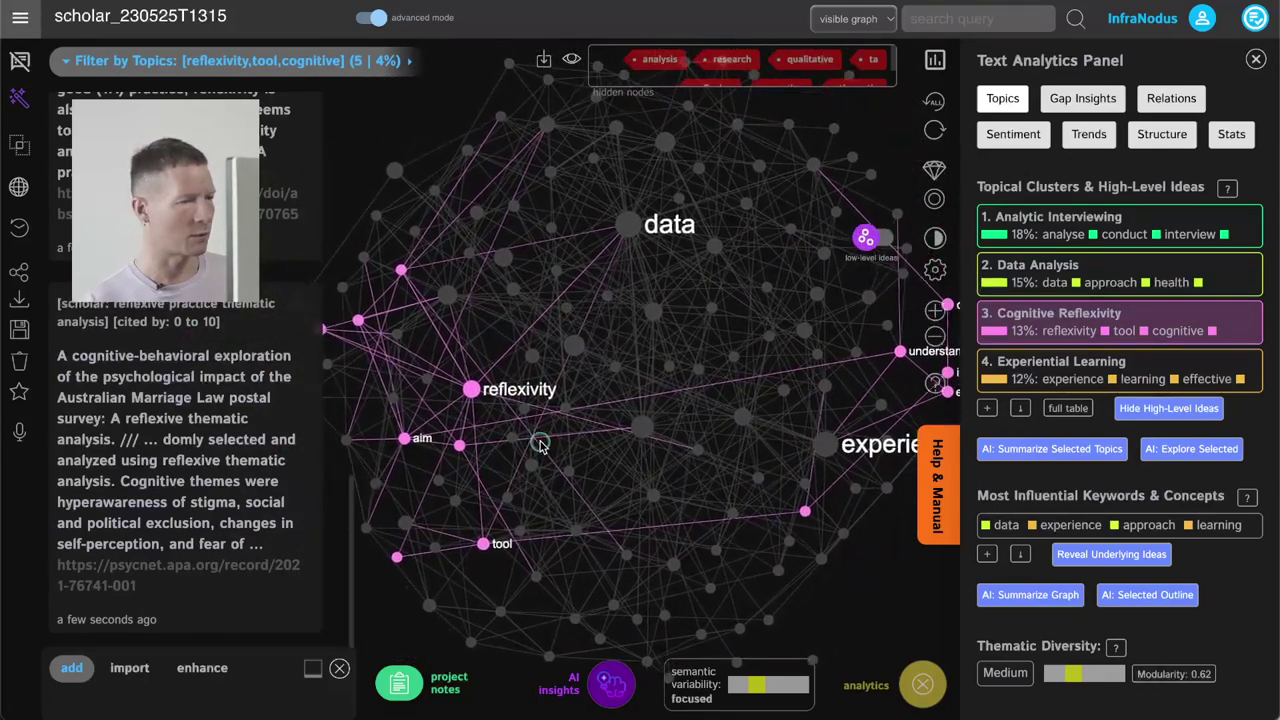
click(481, 391)
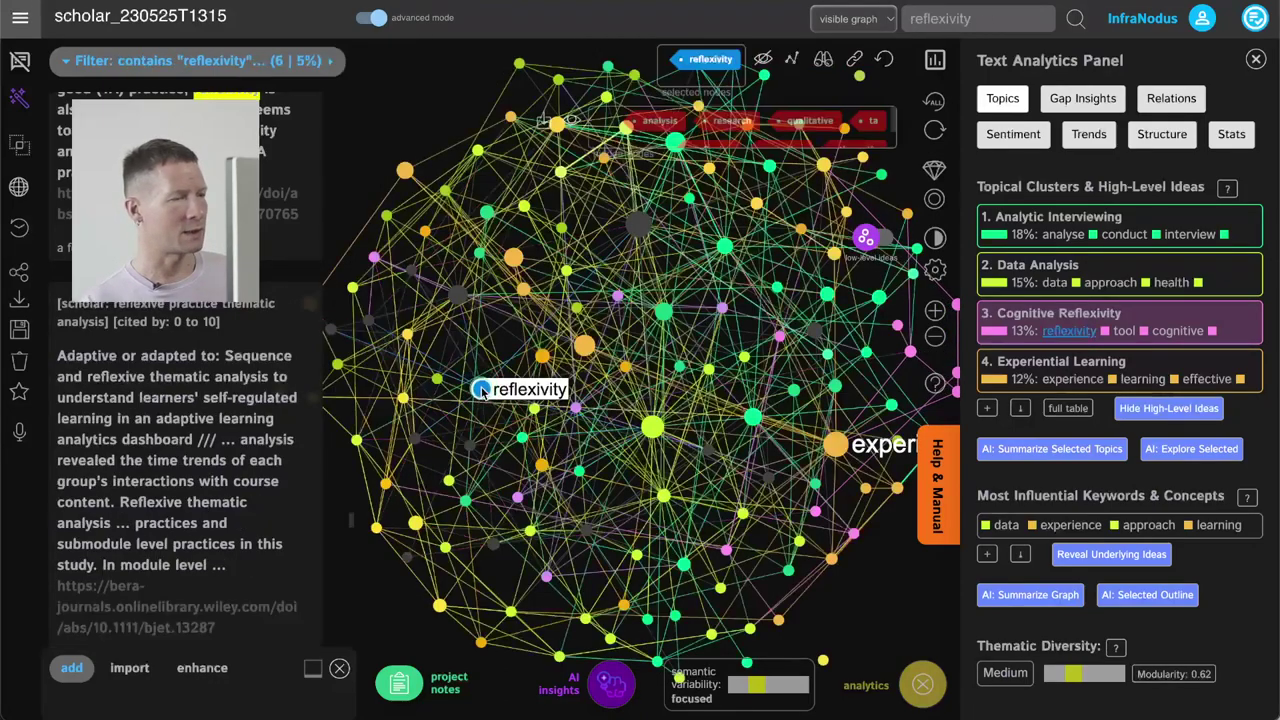
click(1177, 332)
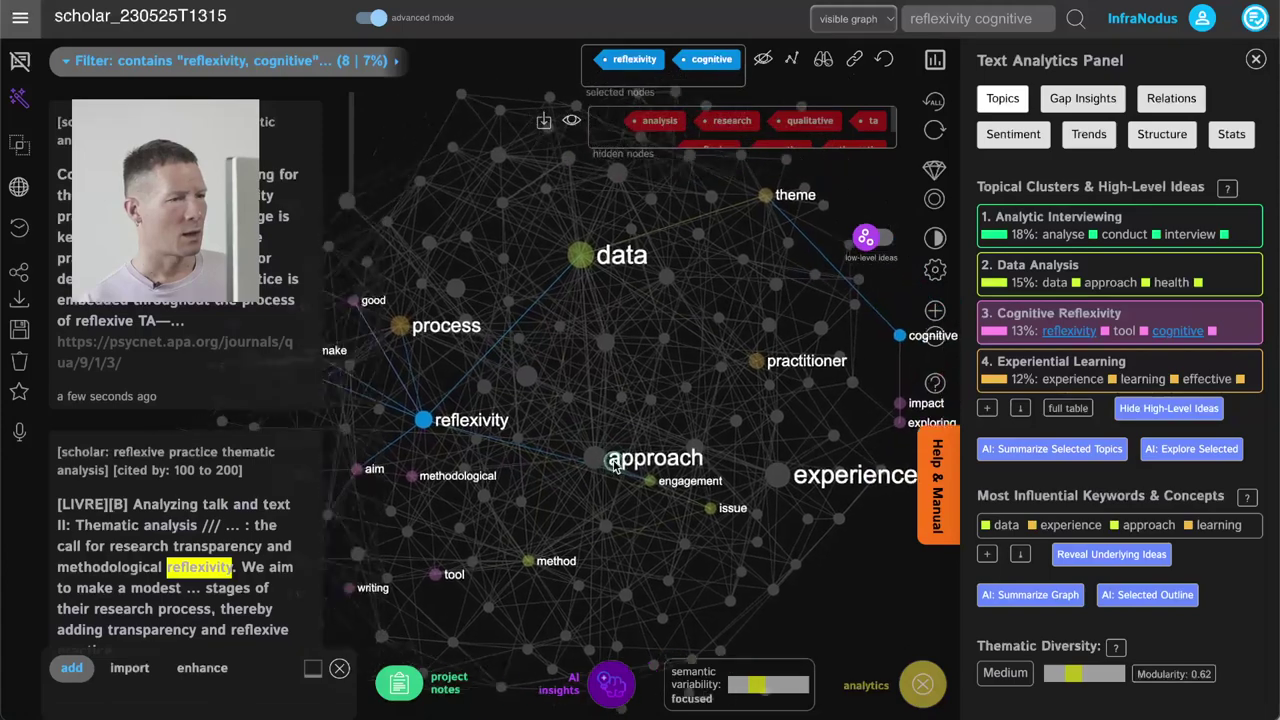
- Read the statements filtered by reflexivity and cognitive, and check the relation analysis of these two concepts
scroll(571, 371, down, 3)
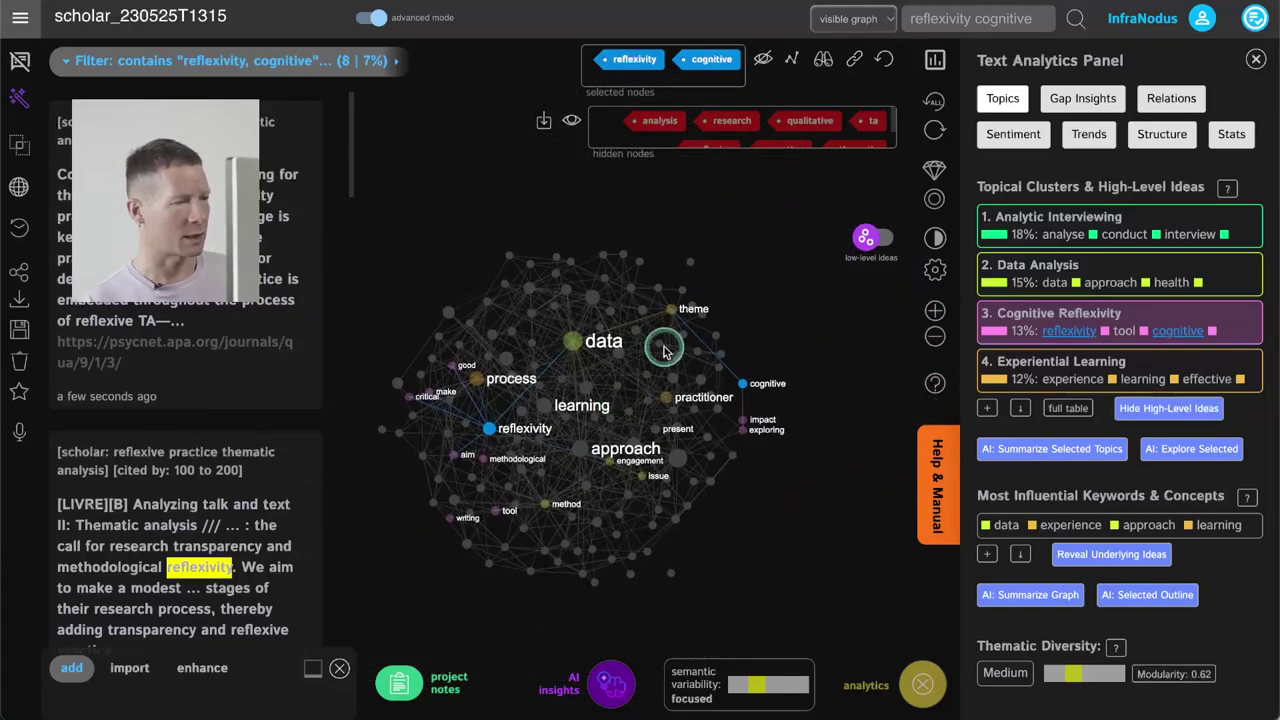
scroll(170, 360, down, 5)
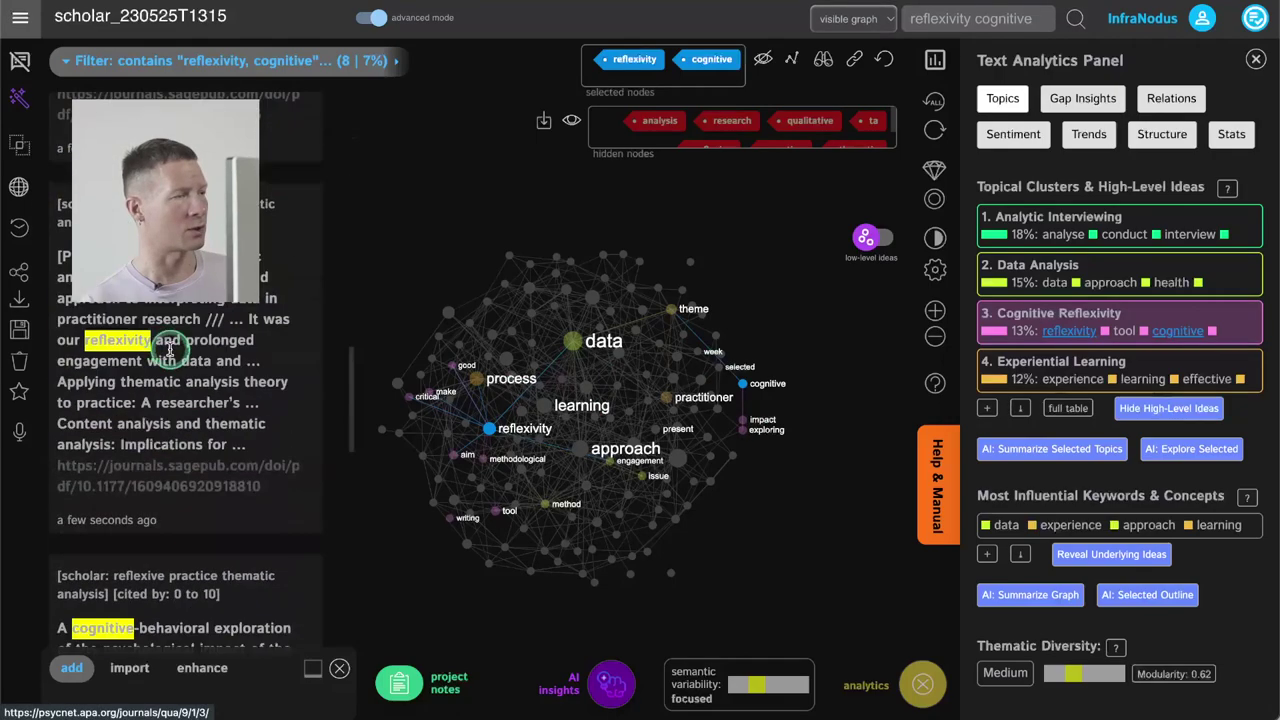
scroll(180, 370, down, 3)
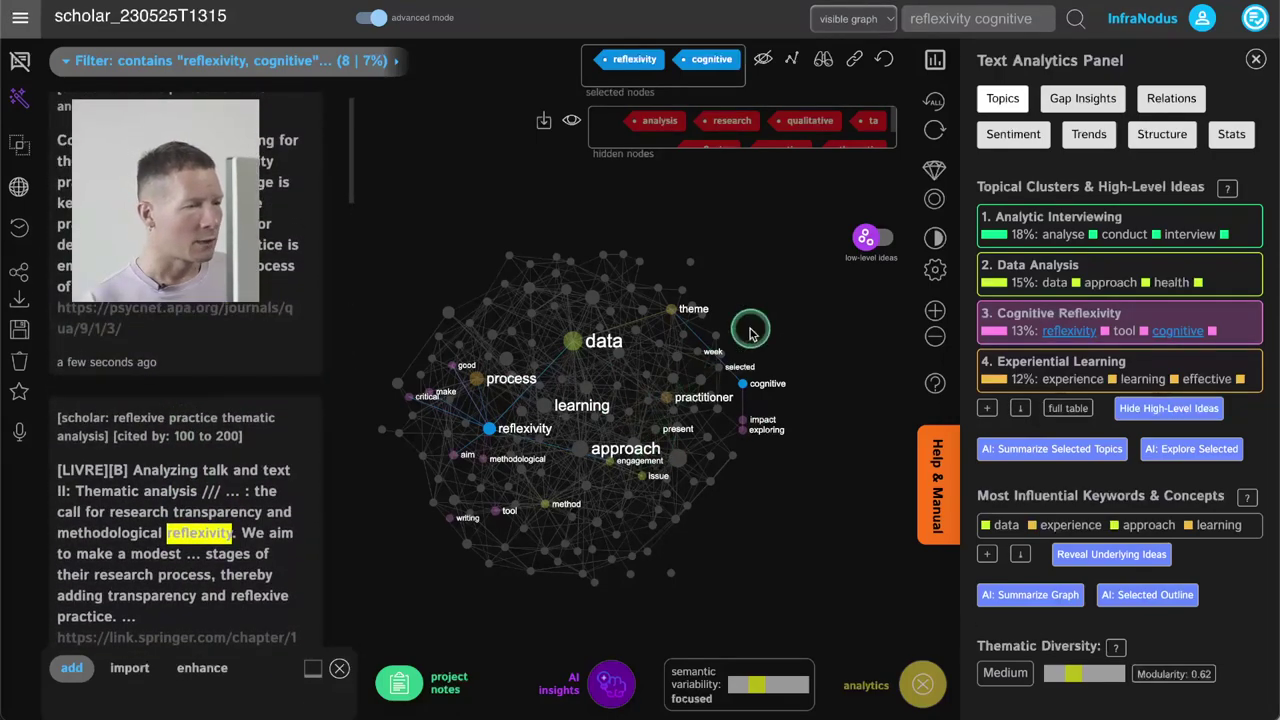
click(1173, 96)
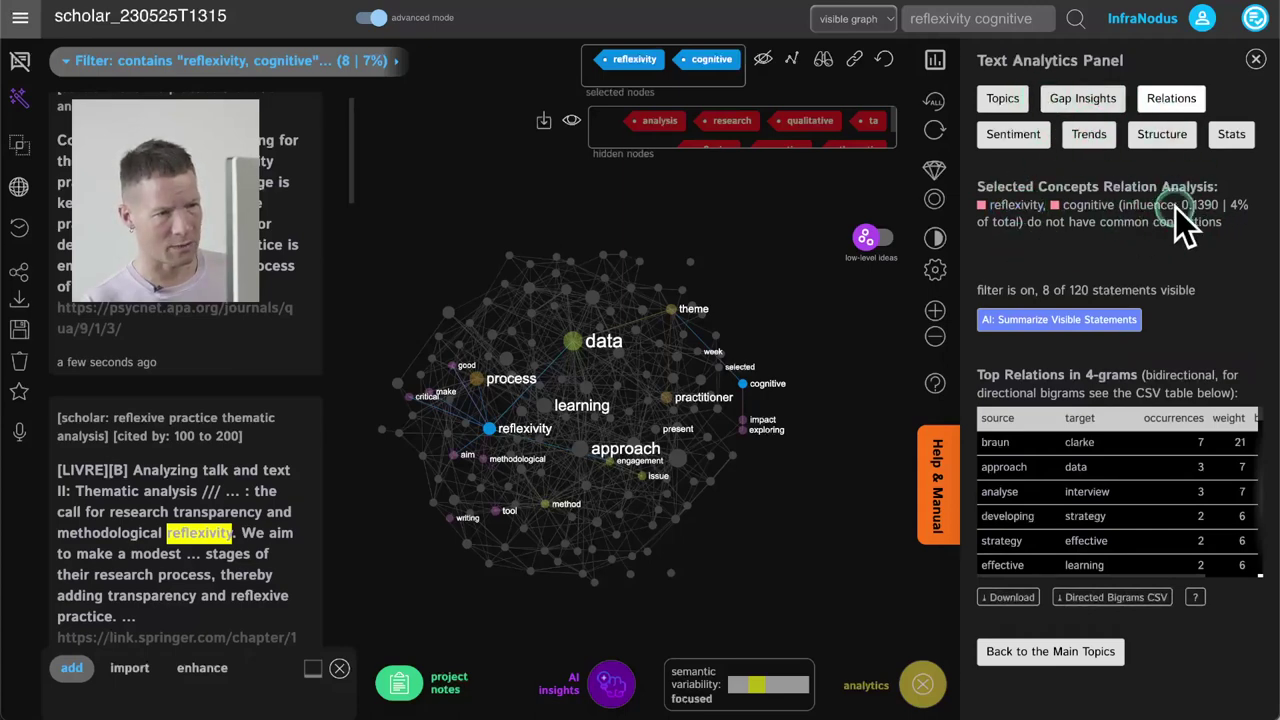
click(1002, 100)
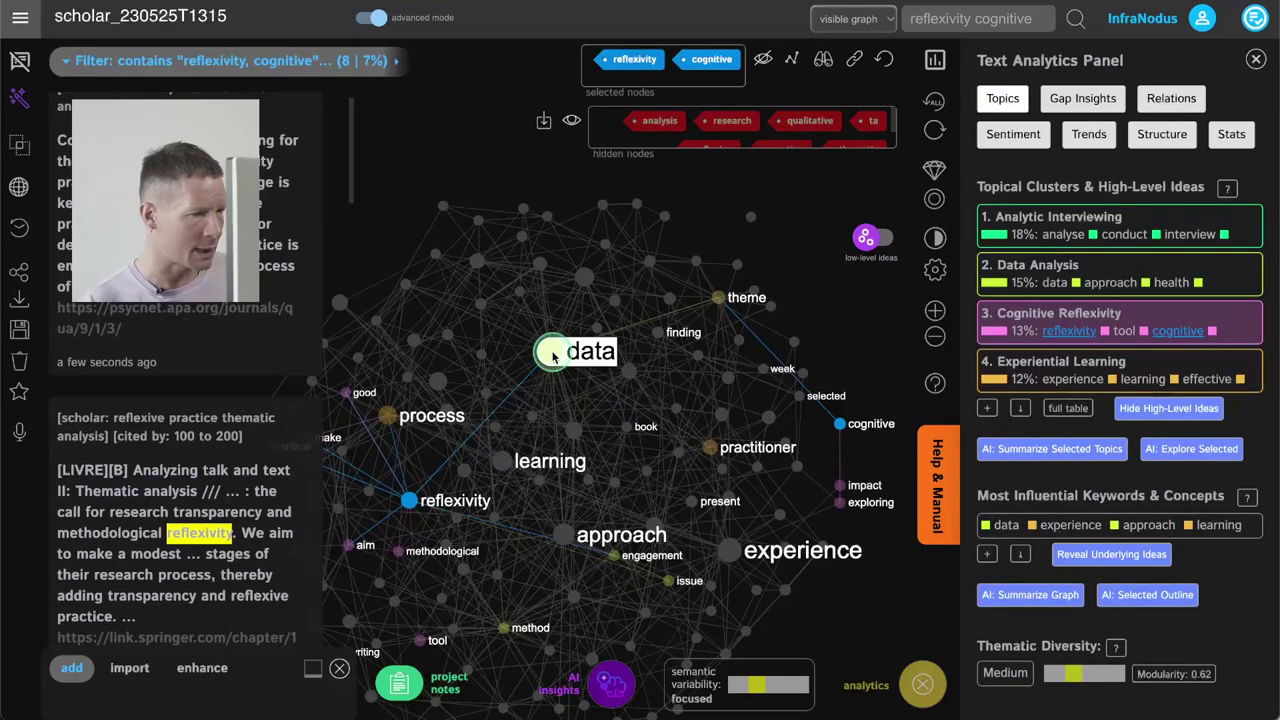
- Add the data and theme nodes to the selected reflexivity and cognitive nodes, leaving approach unselected
click(553, 355)
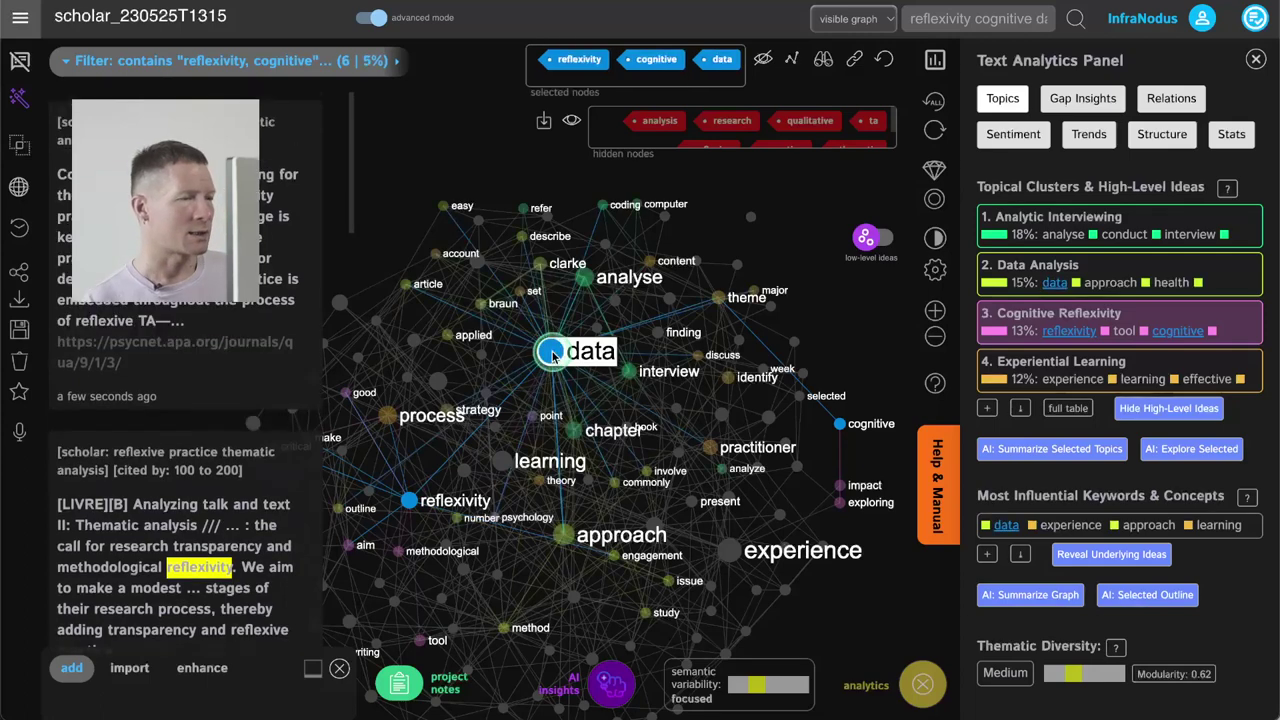
click(713, 299)
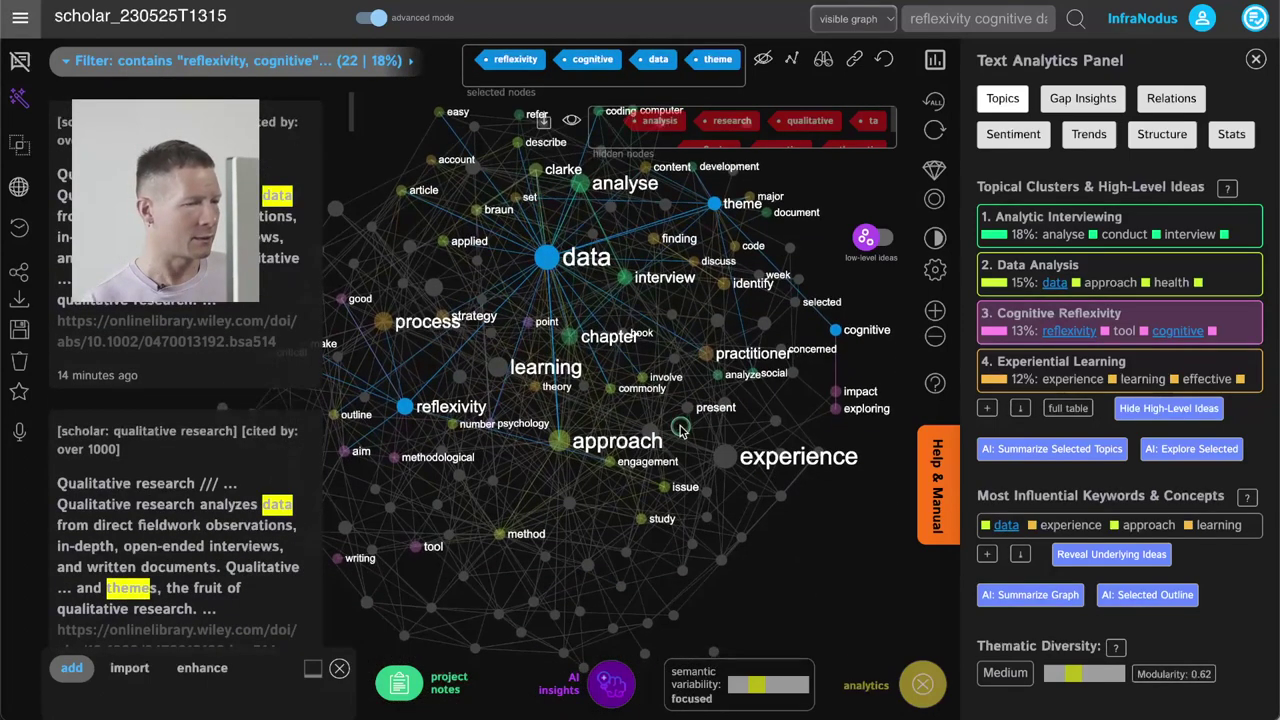
click(560, 441)
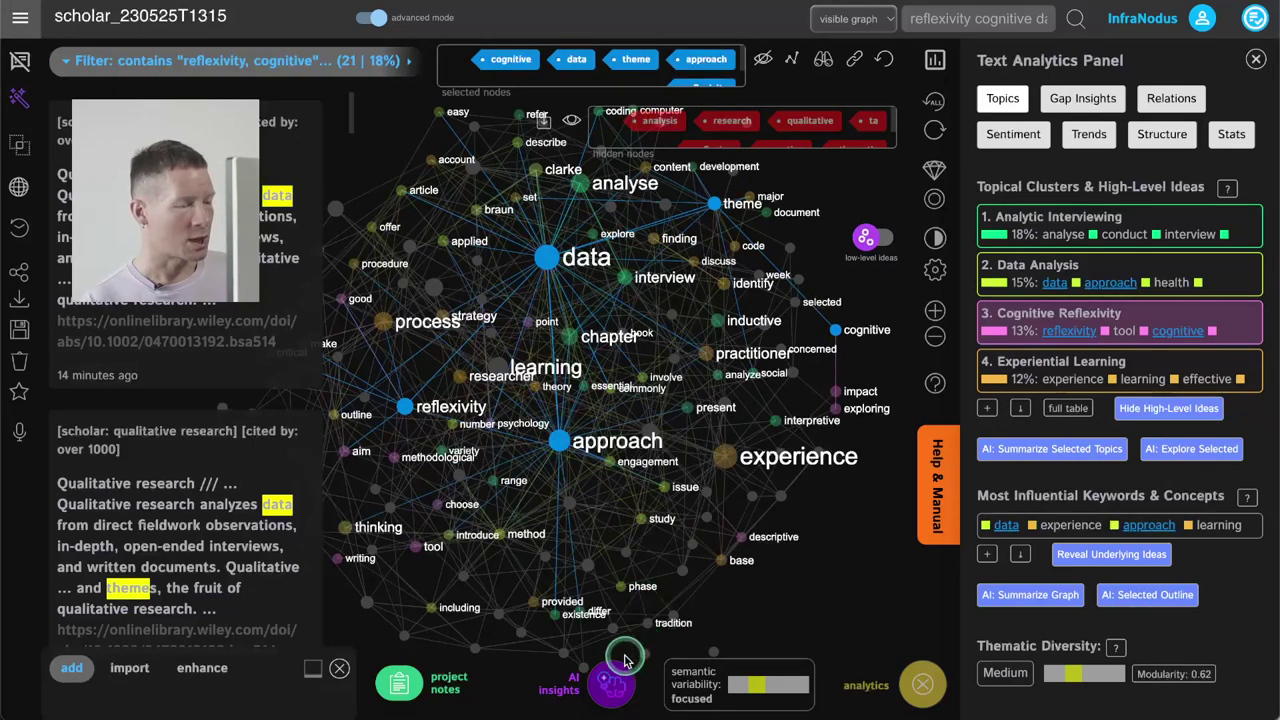
click(562, 443)
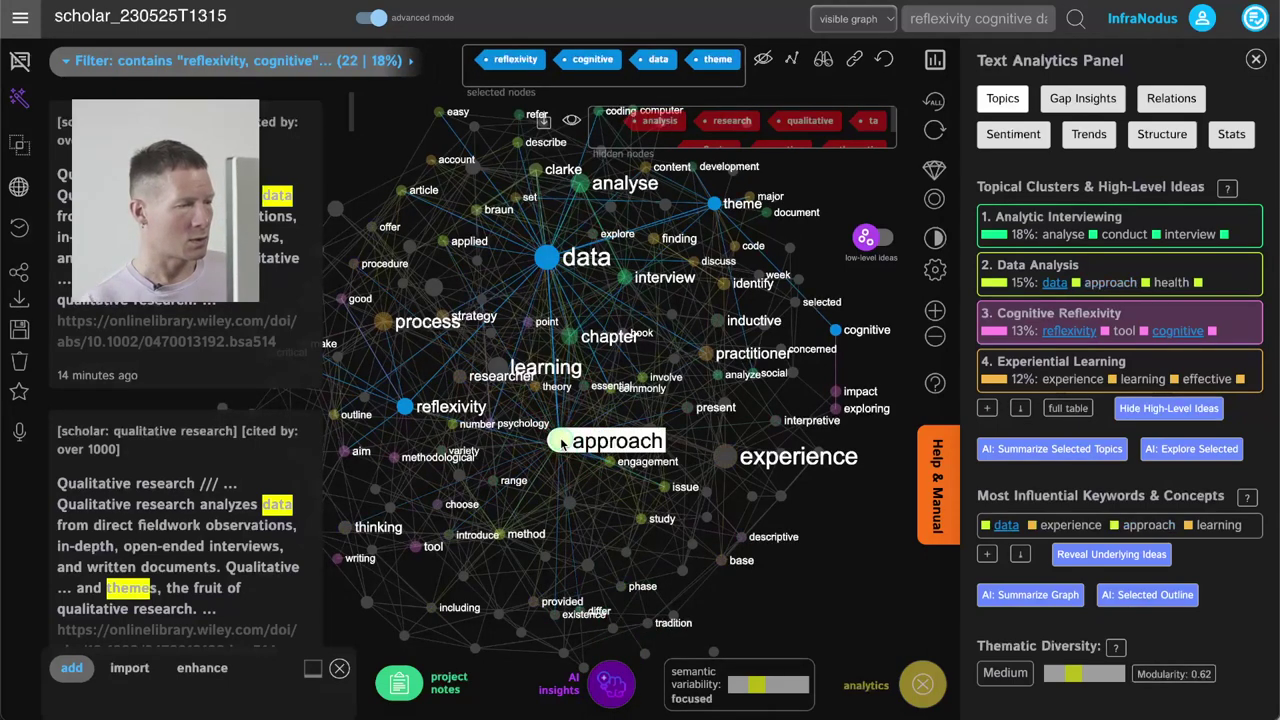
- Generate two AI insights on the selected nodes with GPT4 Chat and save both to the project notes
click(611, 683)
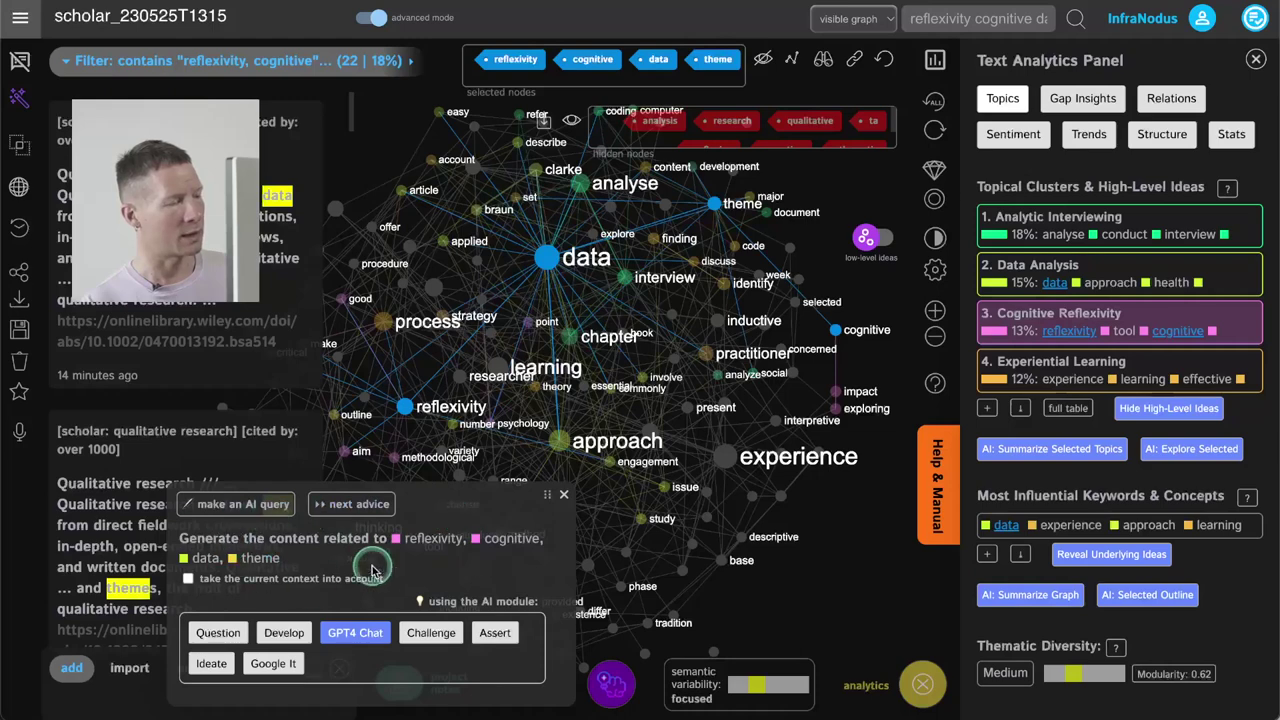
click(363, 636)
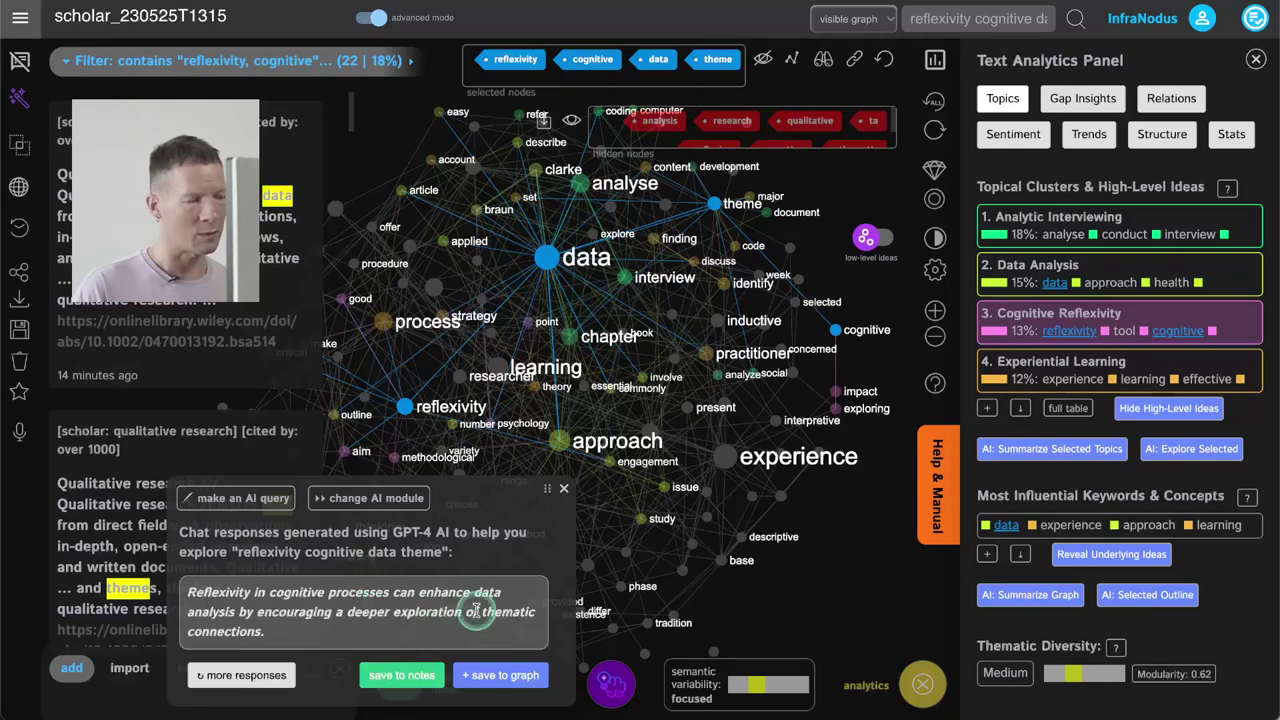
click(400, 676)
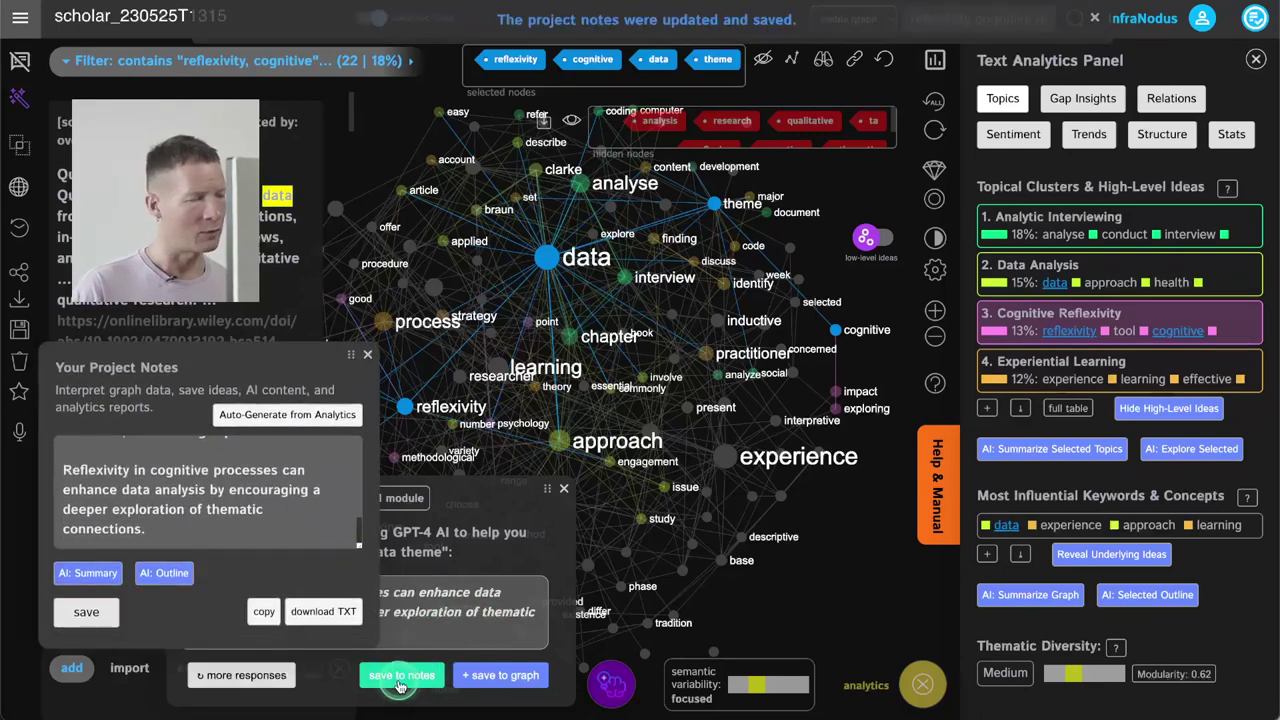
click(367, 354)
click(250, 677)
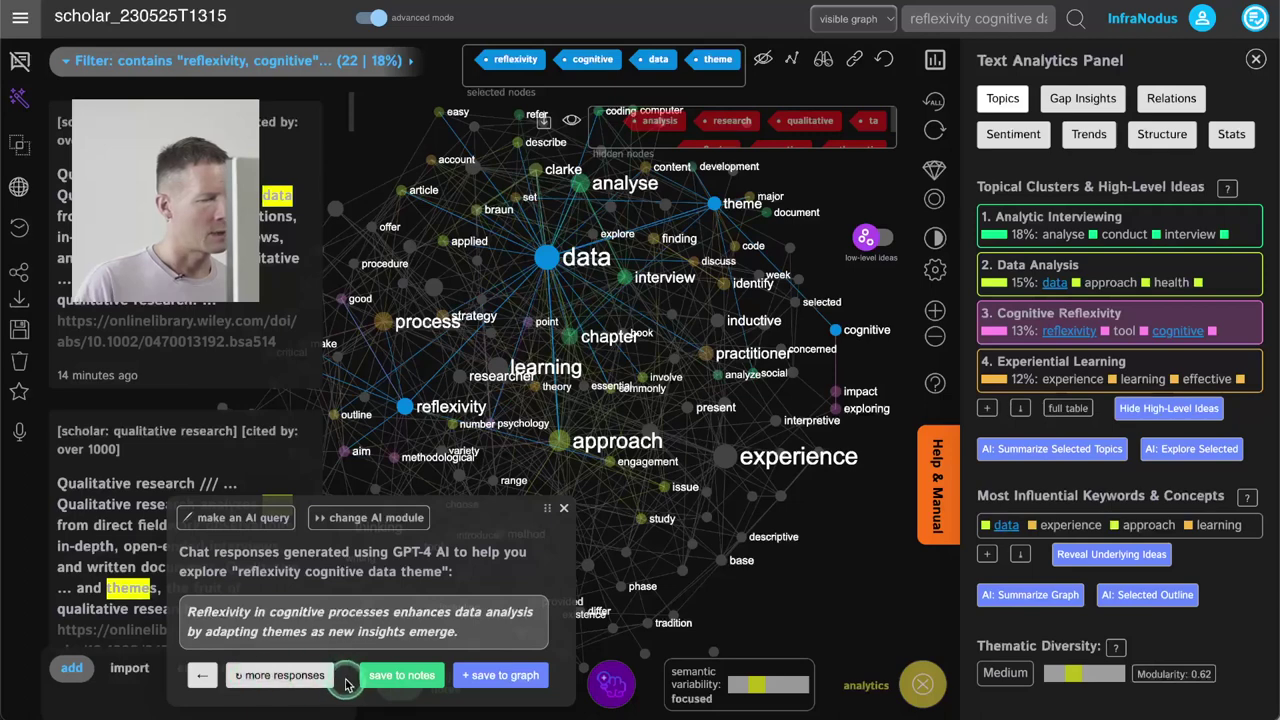
click(402, 676)
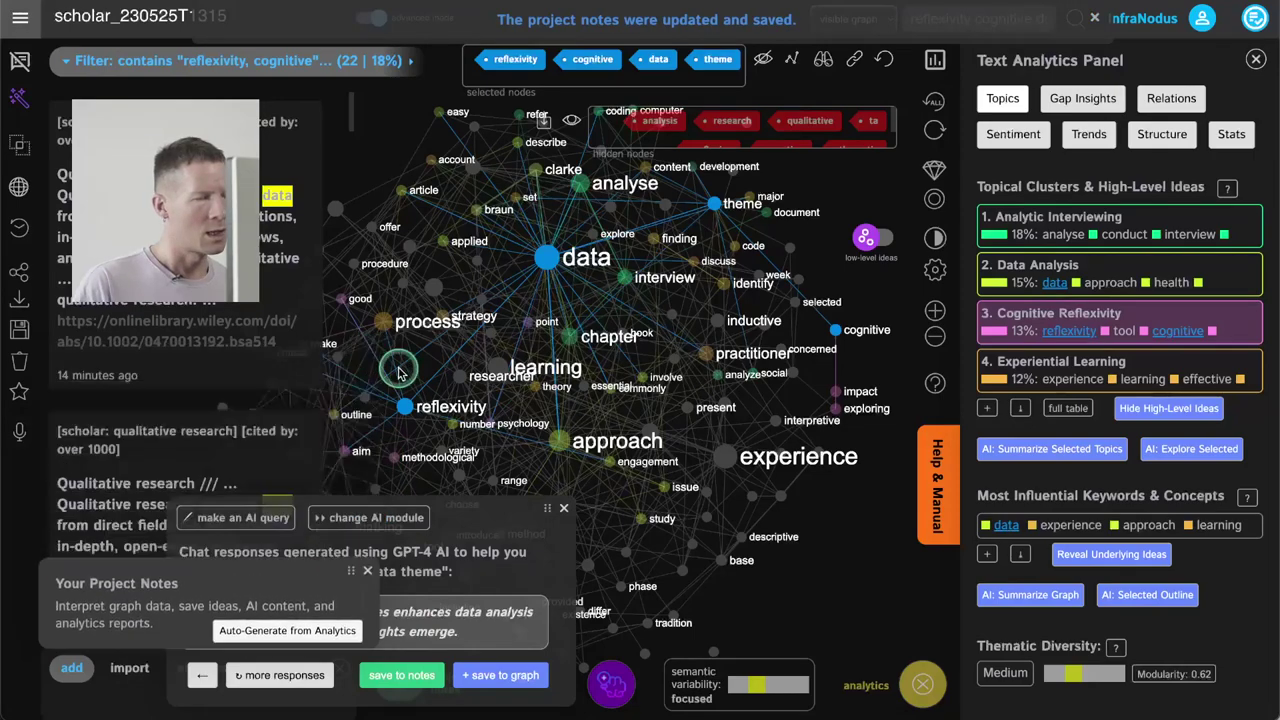
click(563, 512)
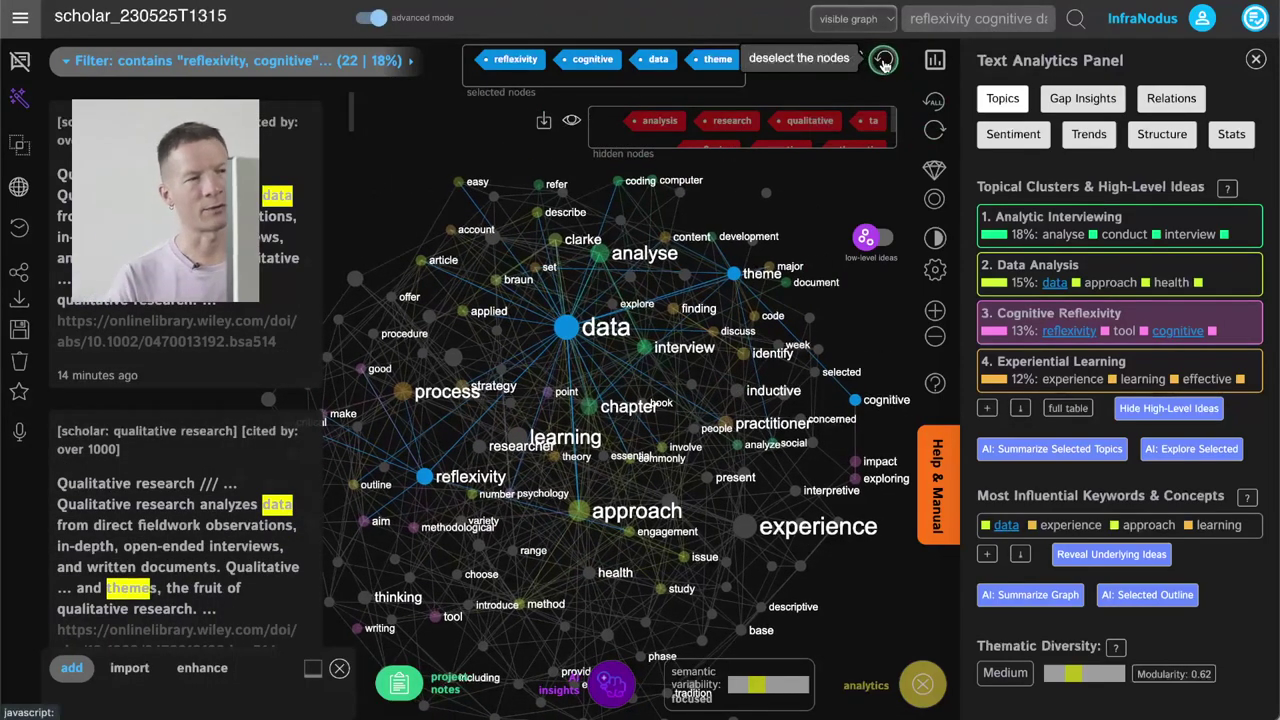
- Deselect all nodes to bring back the full graph and all statements
click(882, 60)
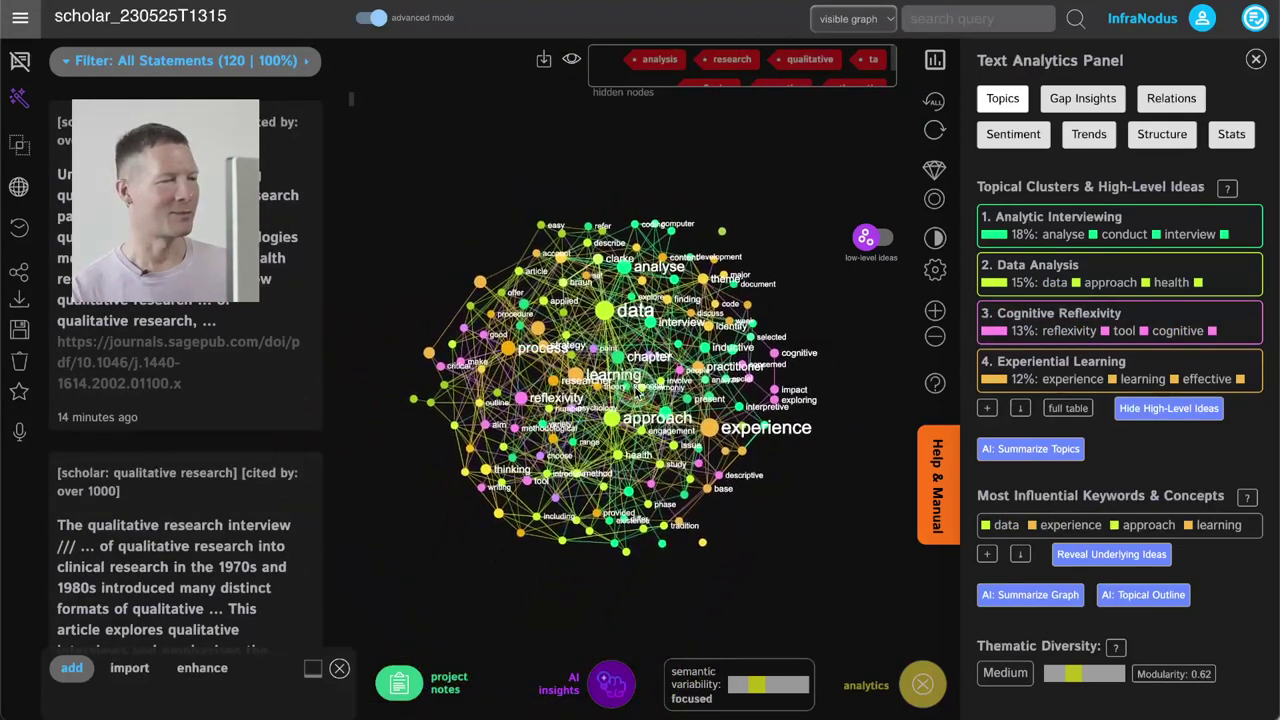
scroll(636, 392, up, 3)
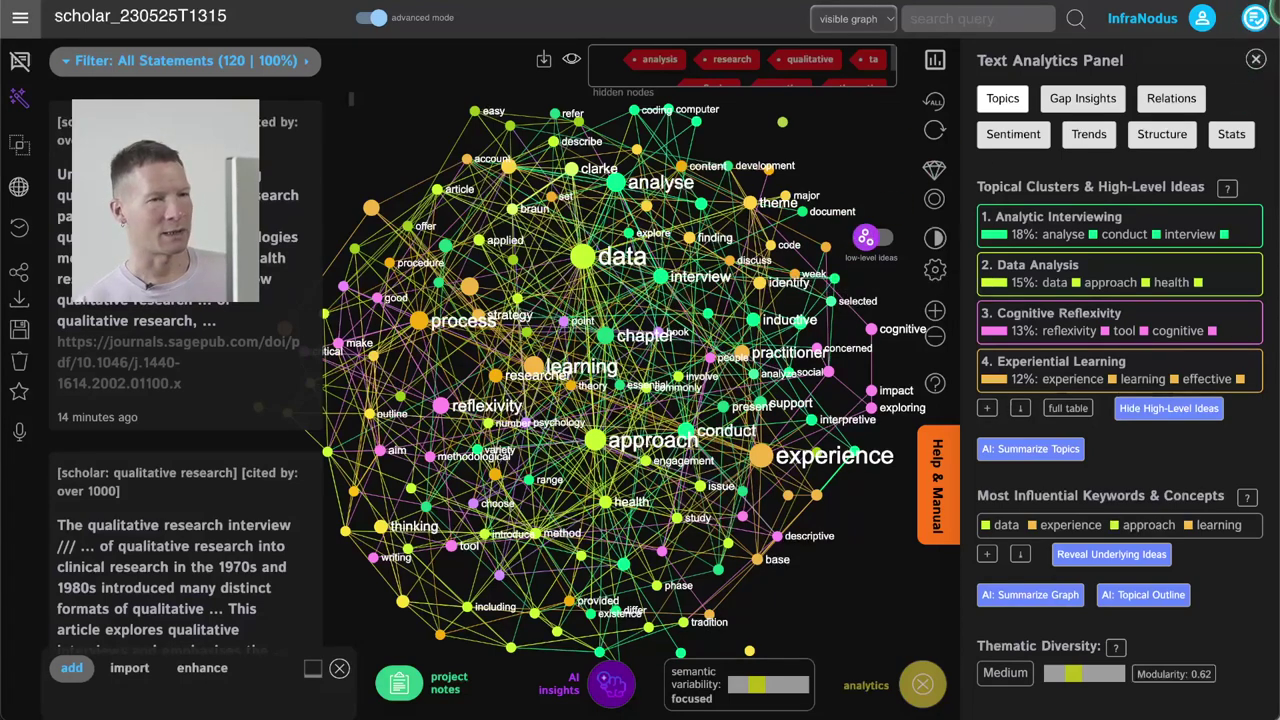
- Mark Explore Text Network Visualization, Reveal High-Level Ideas, Identify Relevant & Top Concepts, and Zoom In on Each Topic as completed in the Text Diagnostics Workflow
click(1255, 17)
click(1038, 328)
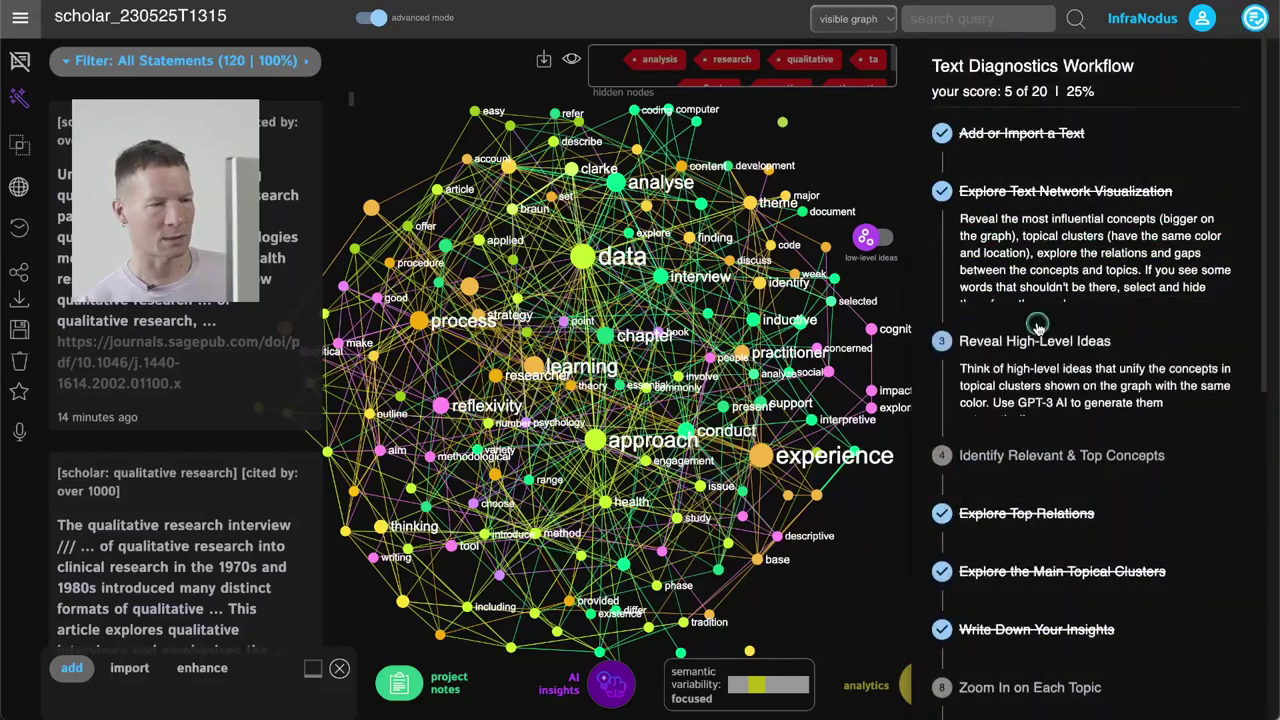
click(1066, 380)
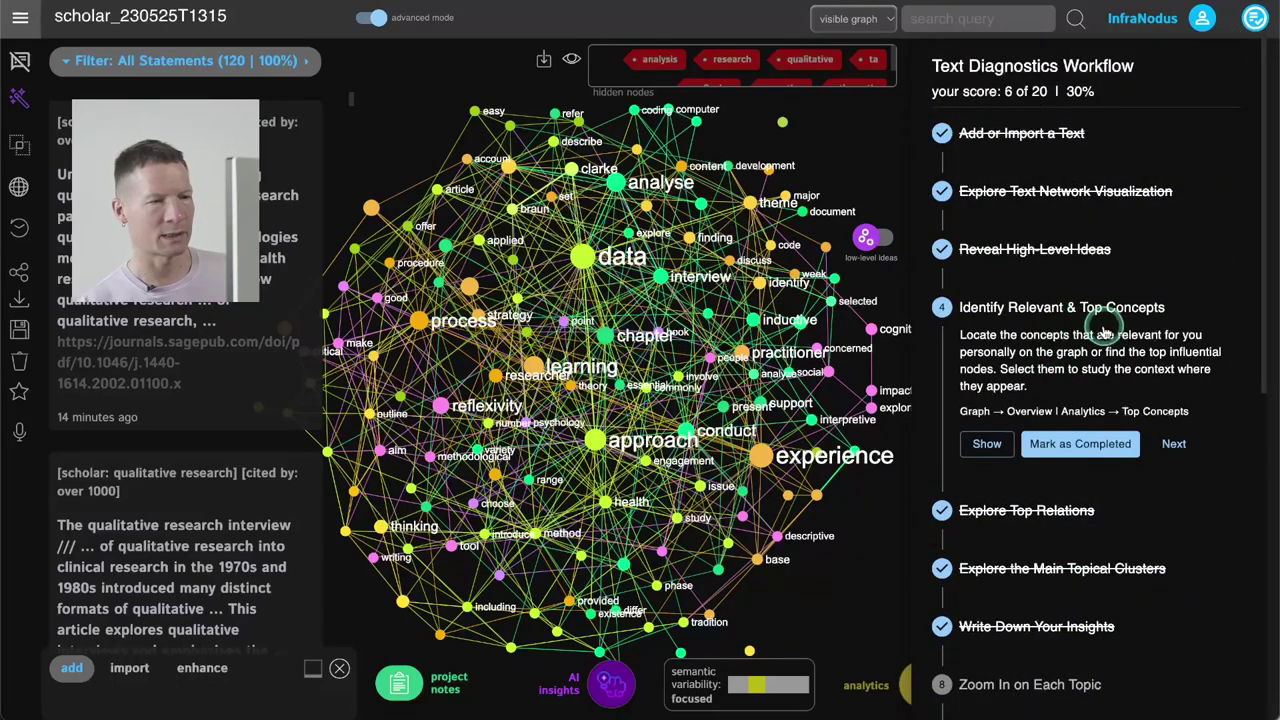
click(1066, 443)
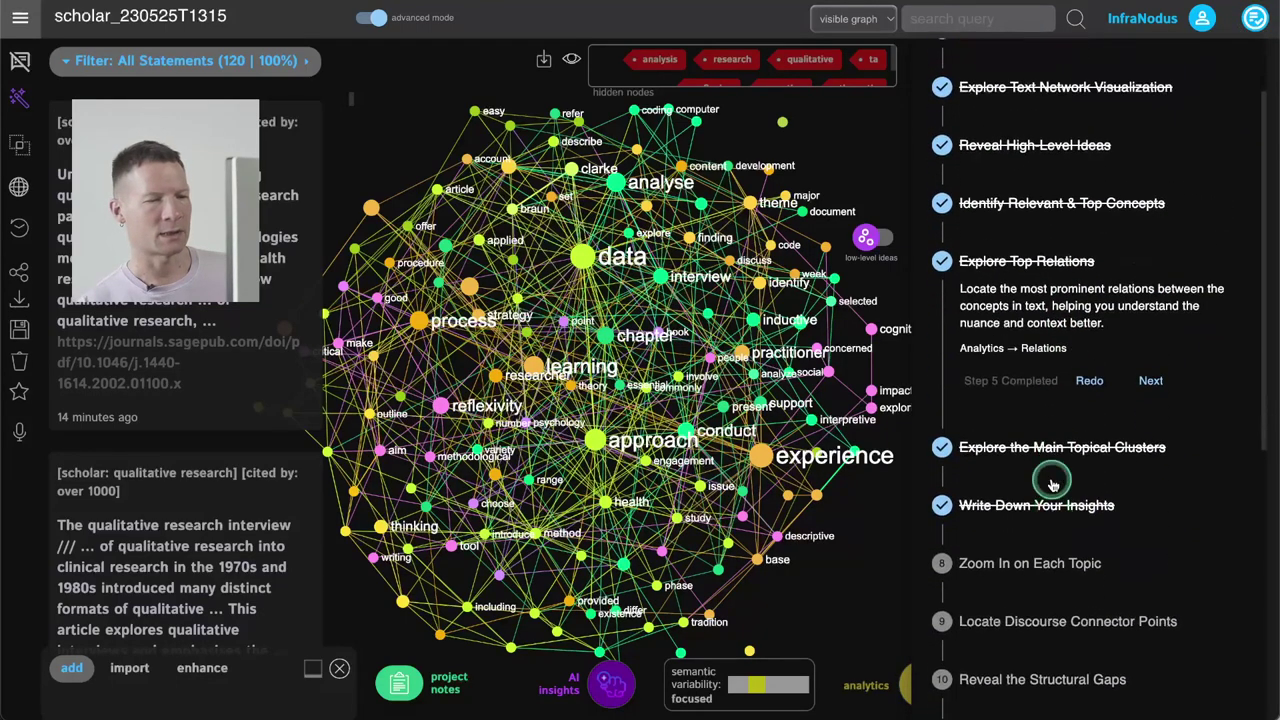
scroll(1062, 510, down, 3)
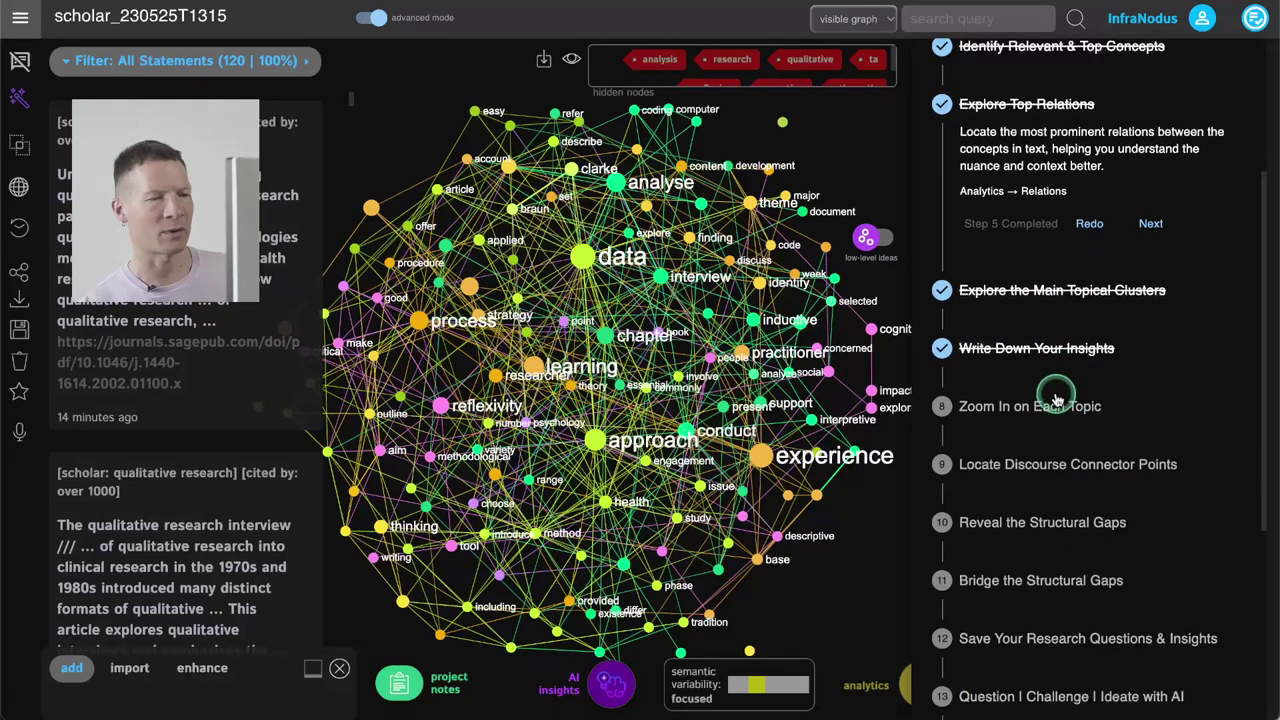
click(1056, 398)
click(1078, 395)
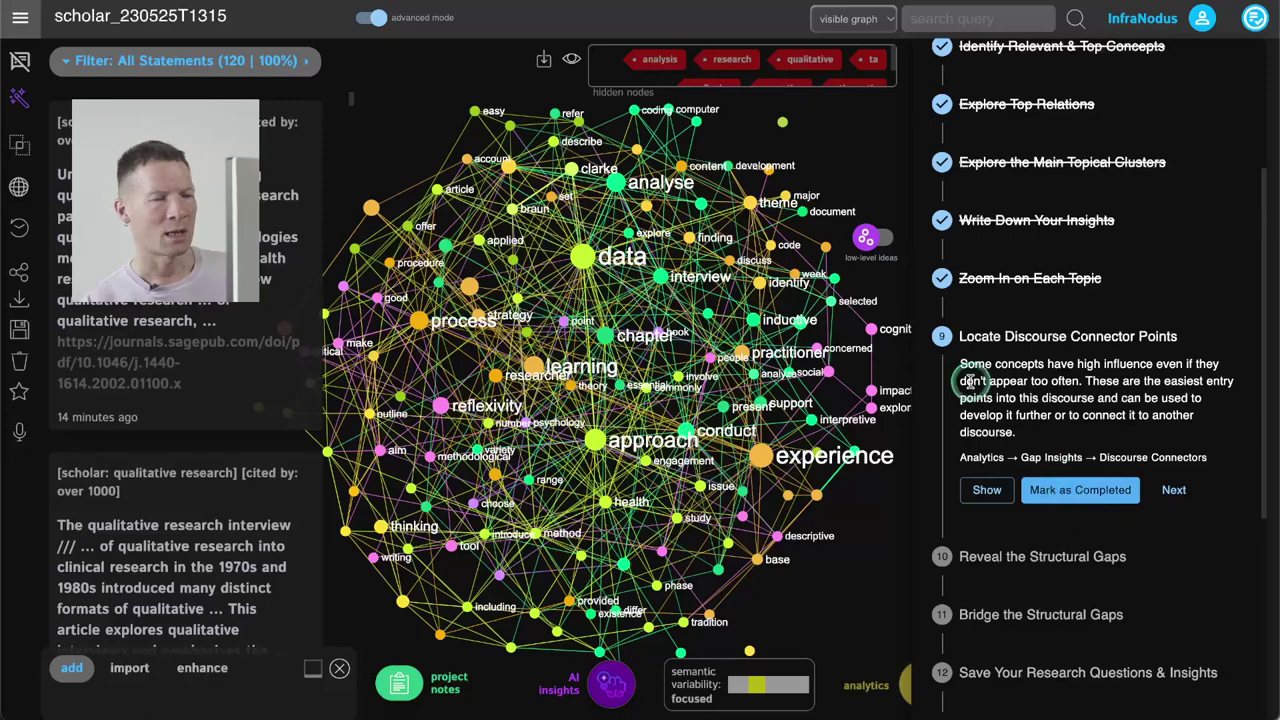
click(885, 510)
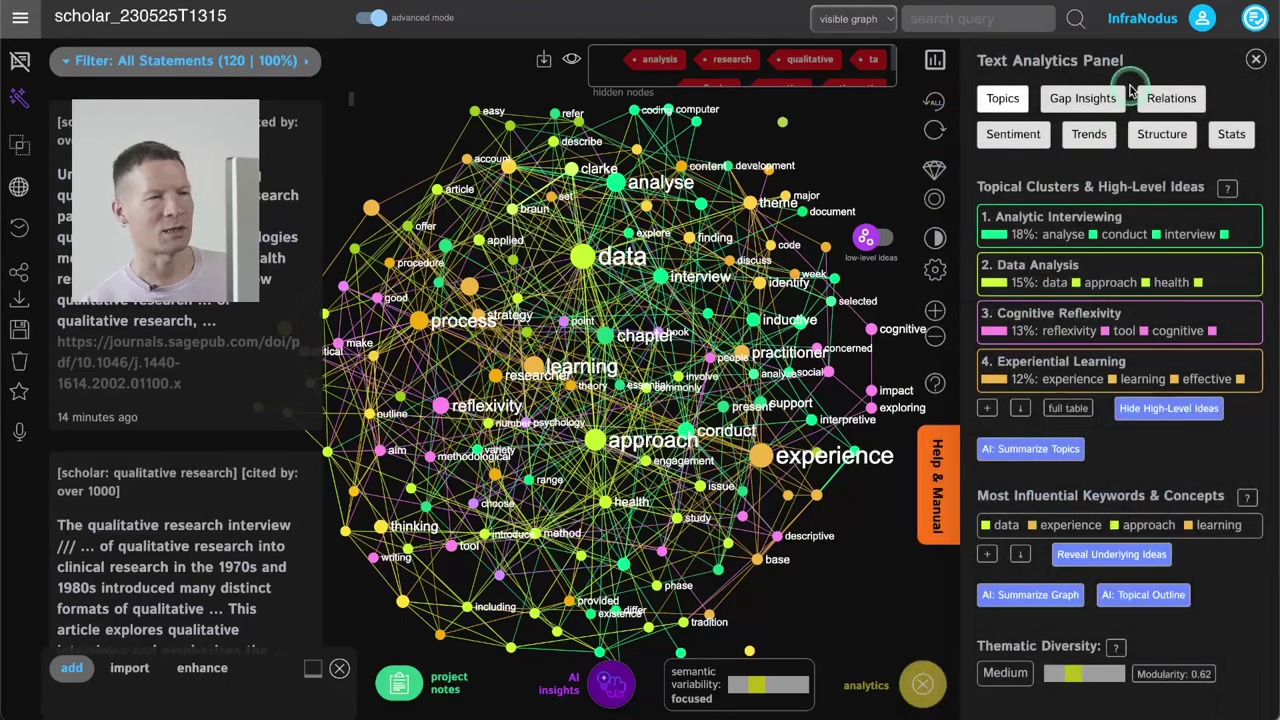
- Highlight the structural gap between Experiential Learning and Cognitive Reflexivity in the network with low-level ideas, and review both clusters' full keyword lists
click(1084, 100)
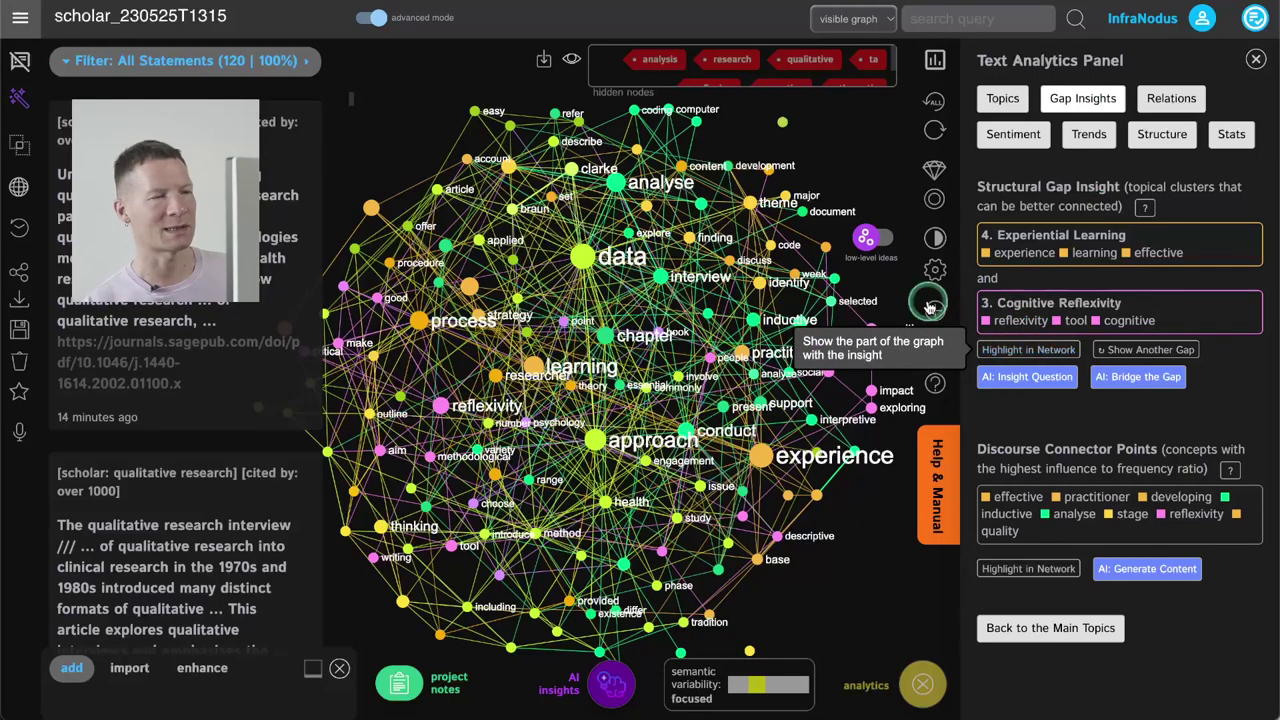
click(930, 308)
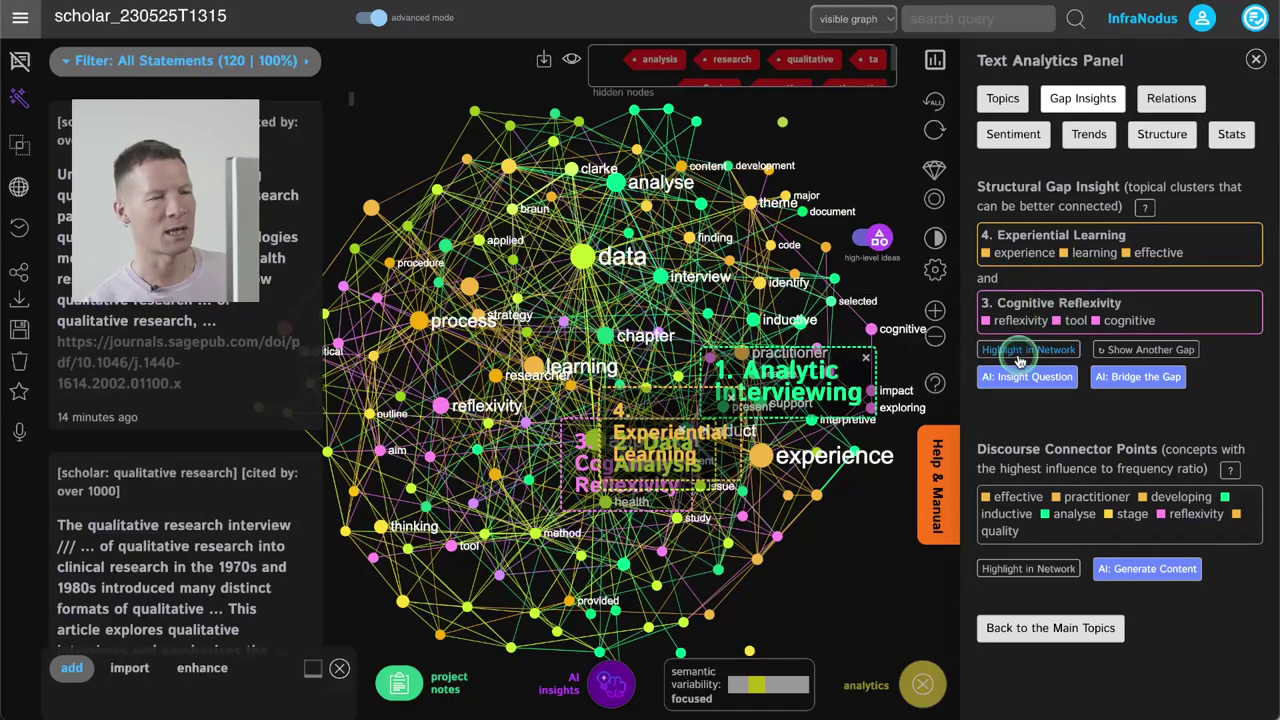
click(1022, 354)
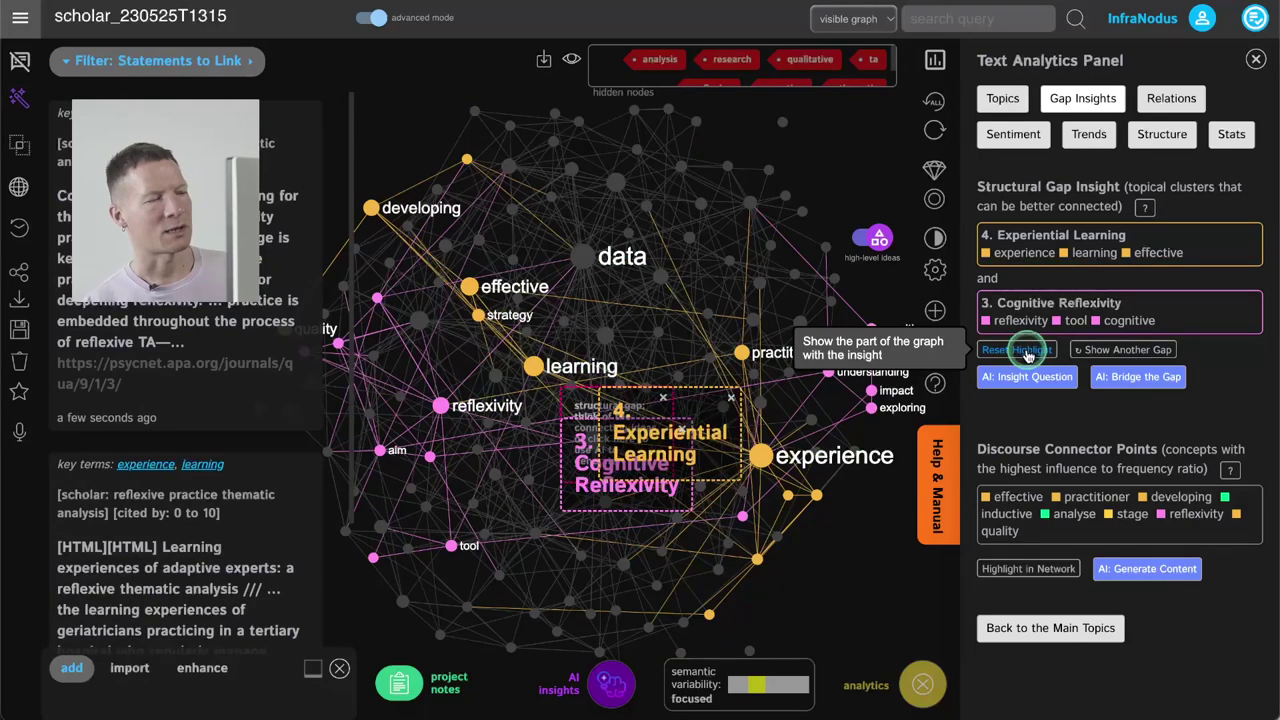
click(870, 237)
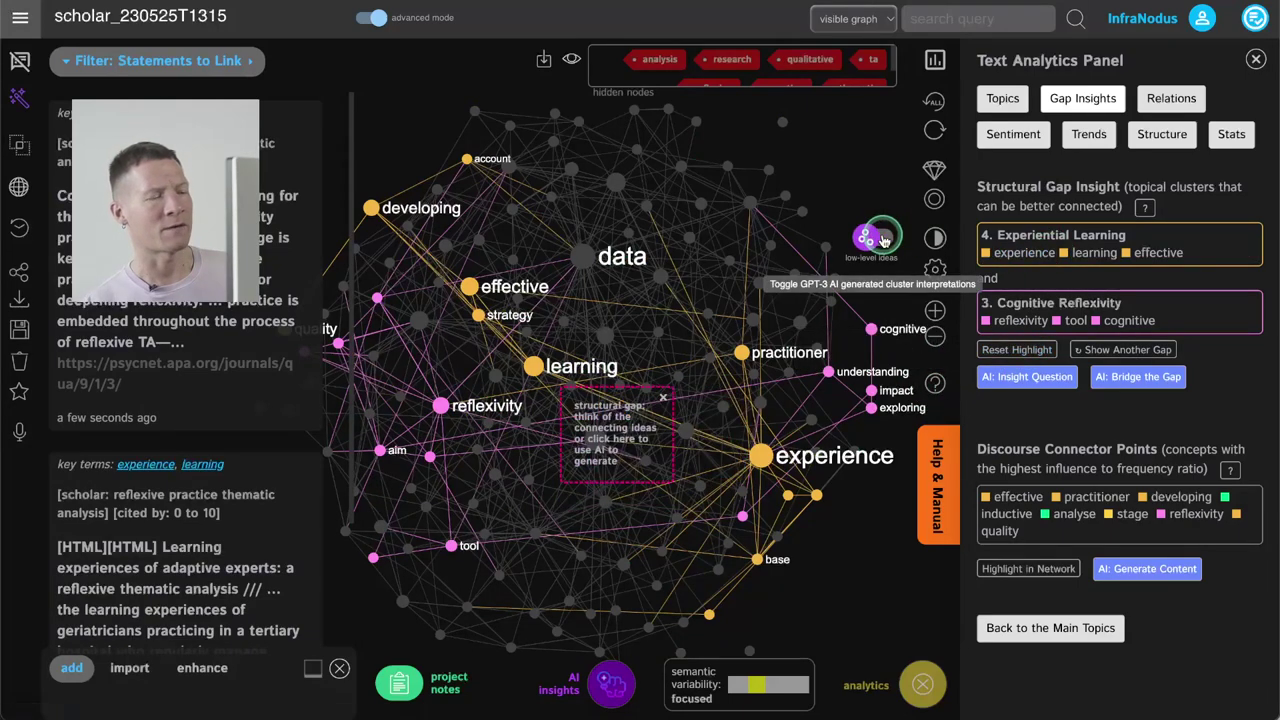
drag(736, 533, 792, 522)
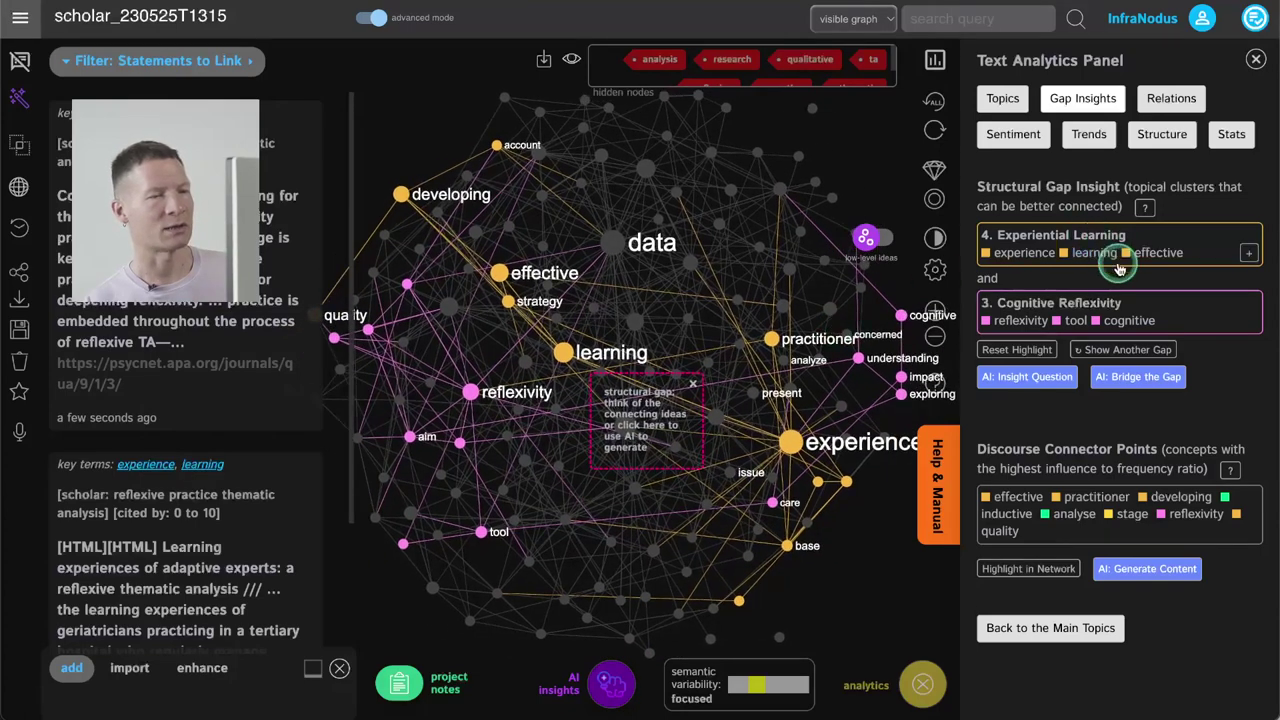
click(1248, 255)
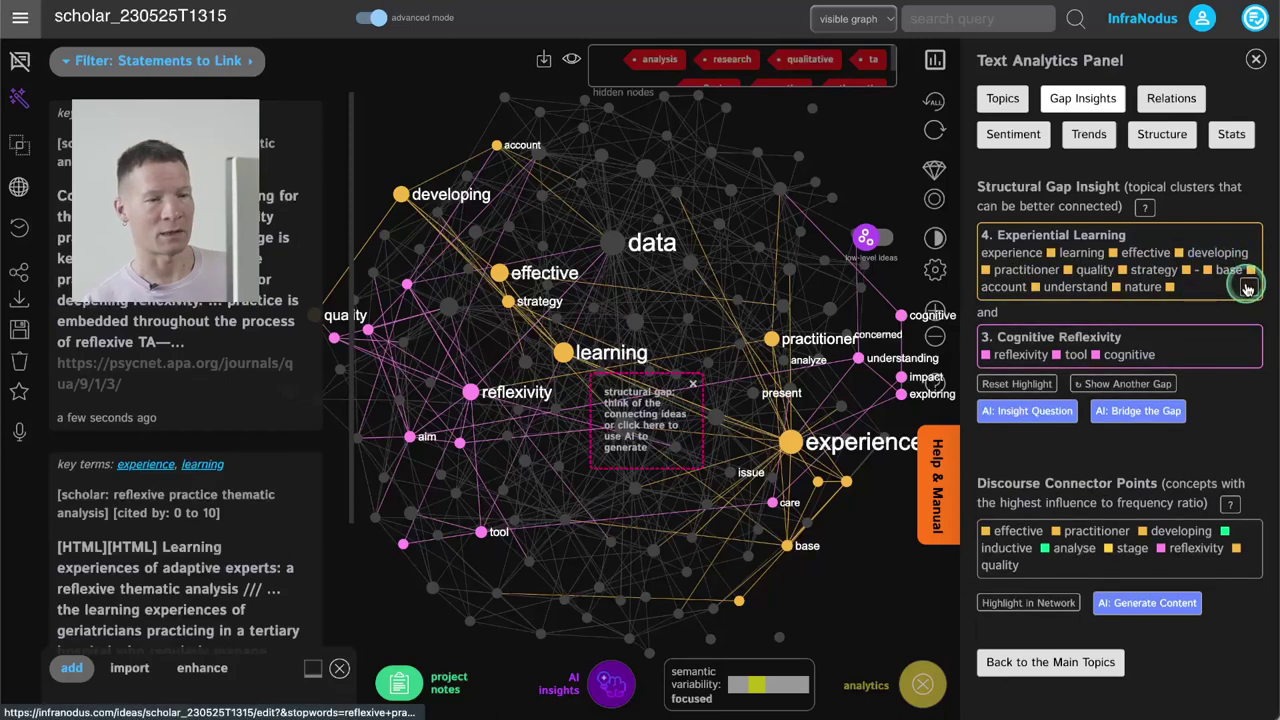
click(1248, 318)
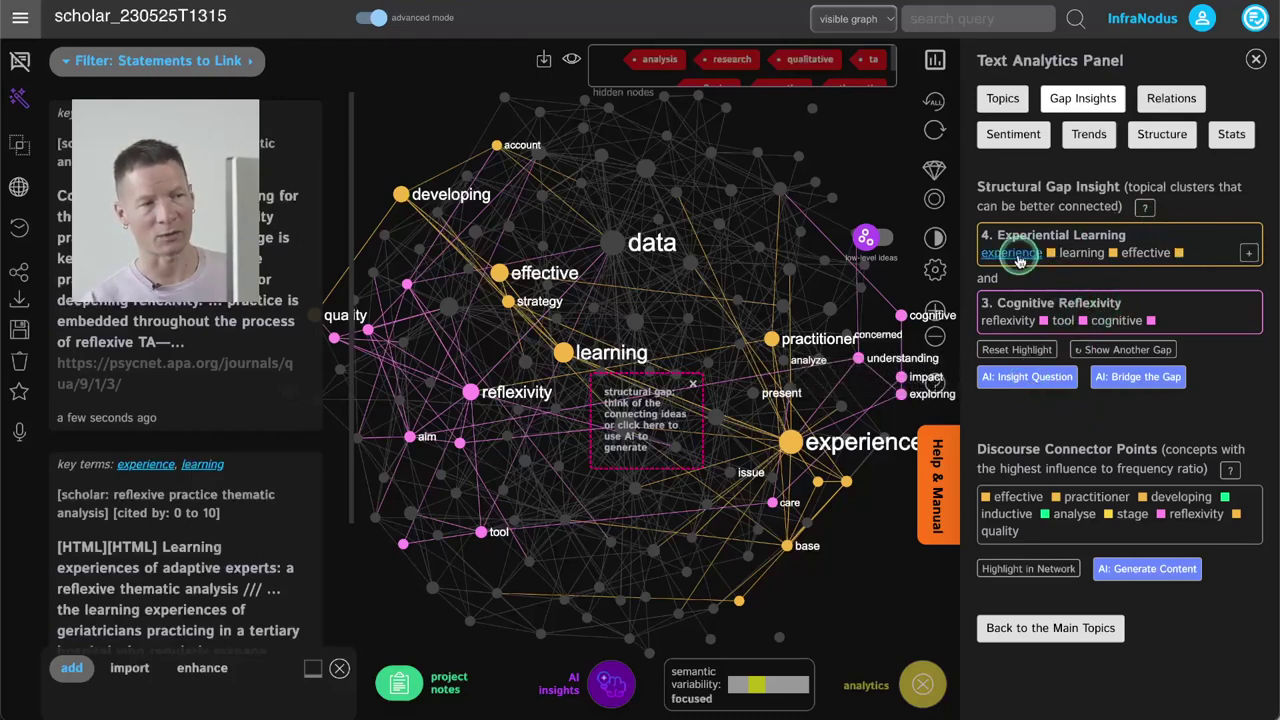
- Generate a GPT-4 idea bridging the gap, shorten its ending to "developing effective learning strategies." and save it to the project notes
click(1030, 385)
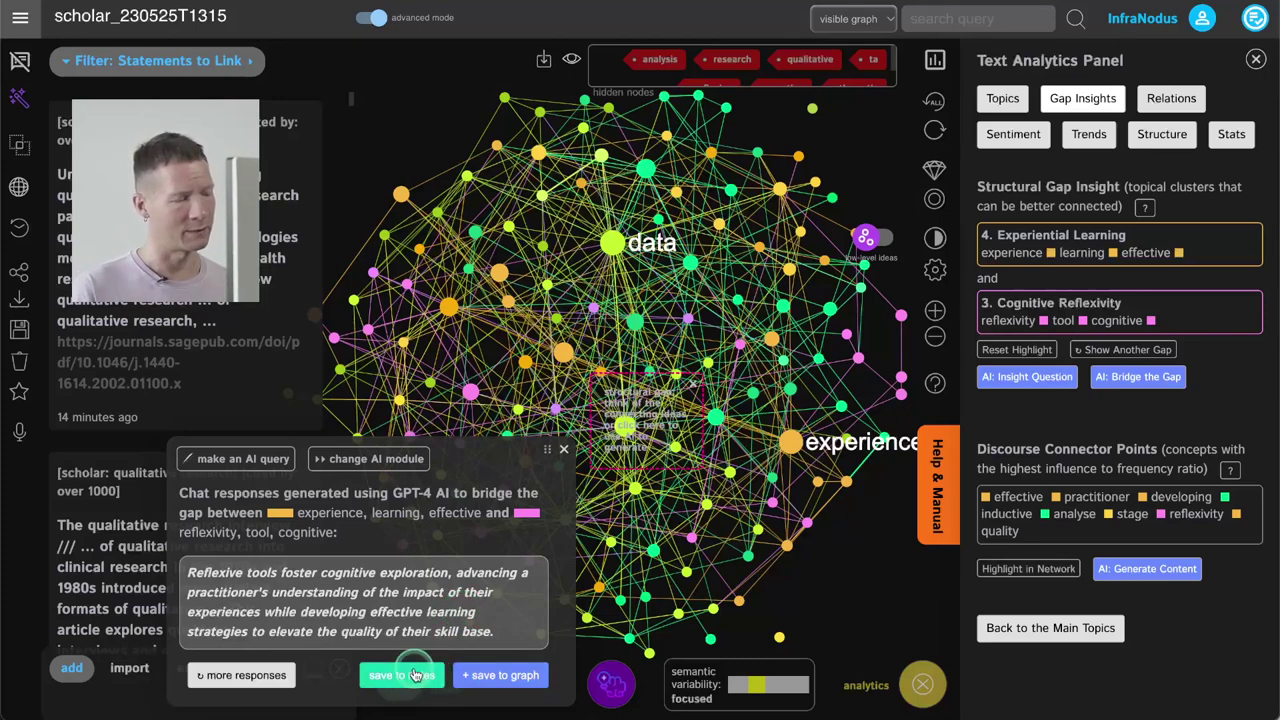
triple_click(340, 614)
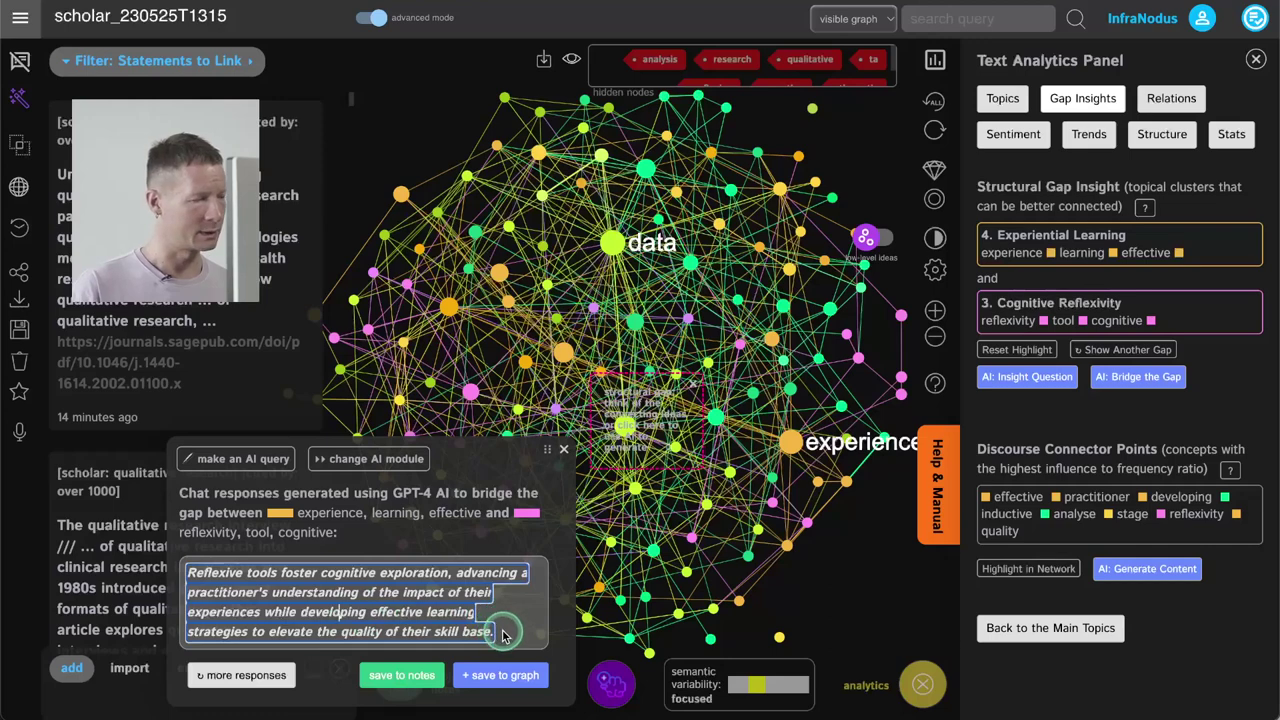
click(249, 633)
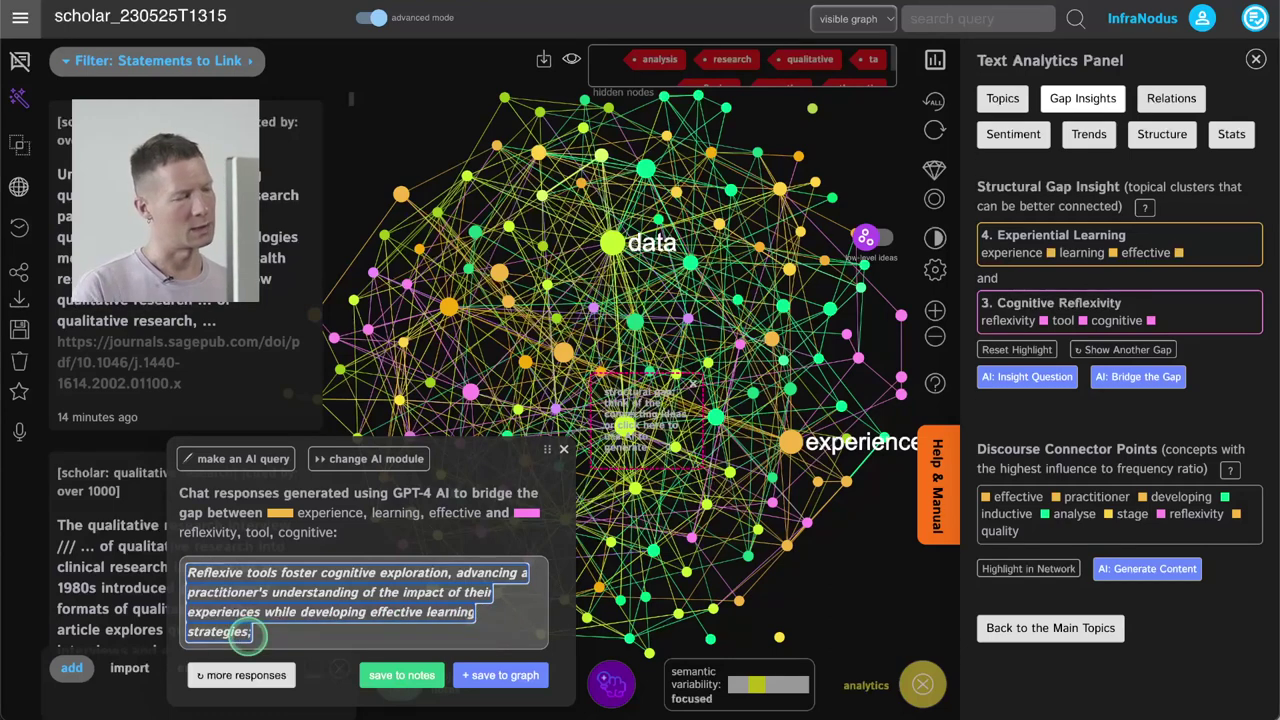
click(401, 675)
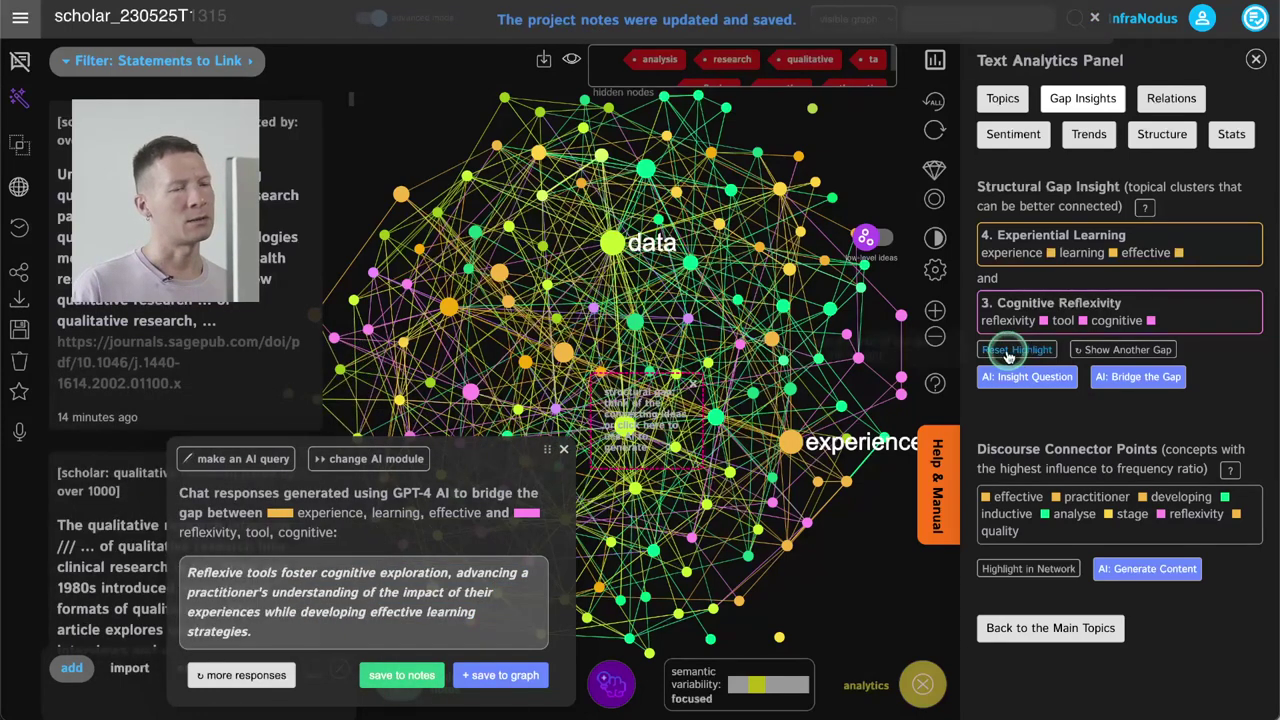
- Generate another GPT-4 idea bridging Experiential Learning and Cognitive Reflexivity, save it to the project notes, and dismiss the notes and AI windows
click(253, 676)
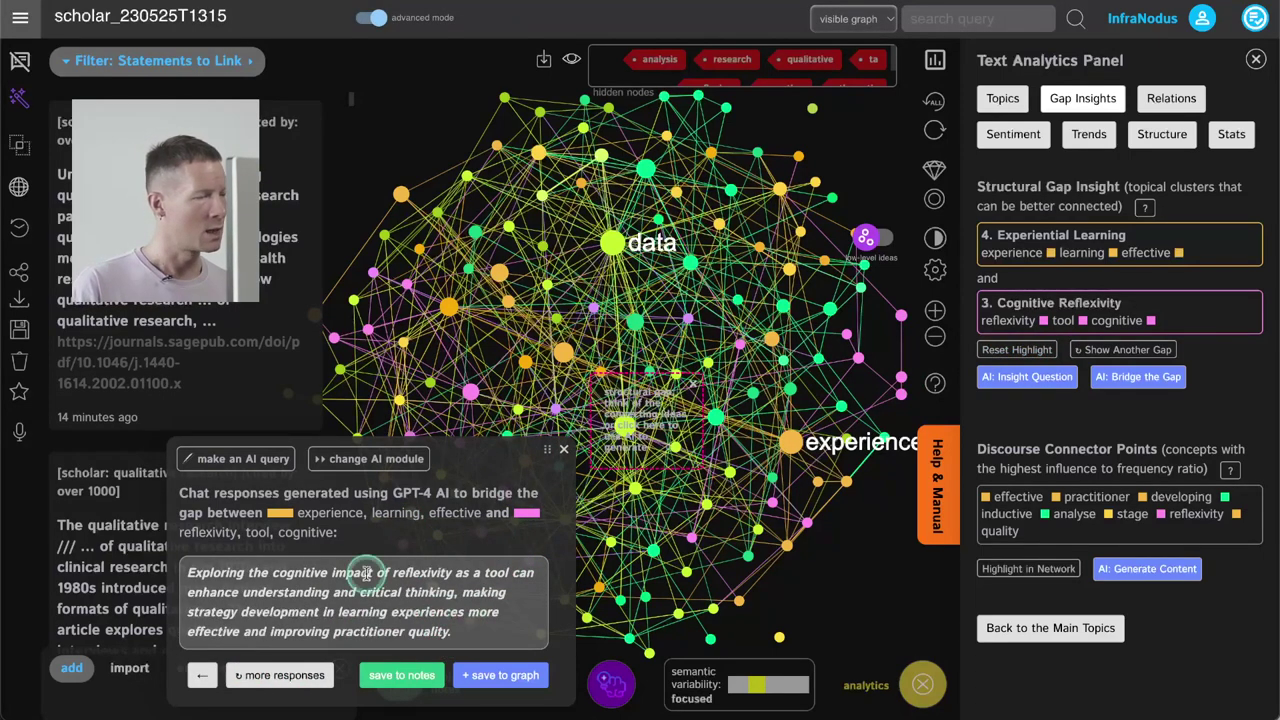
click(401, 675)
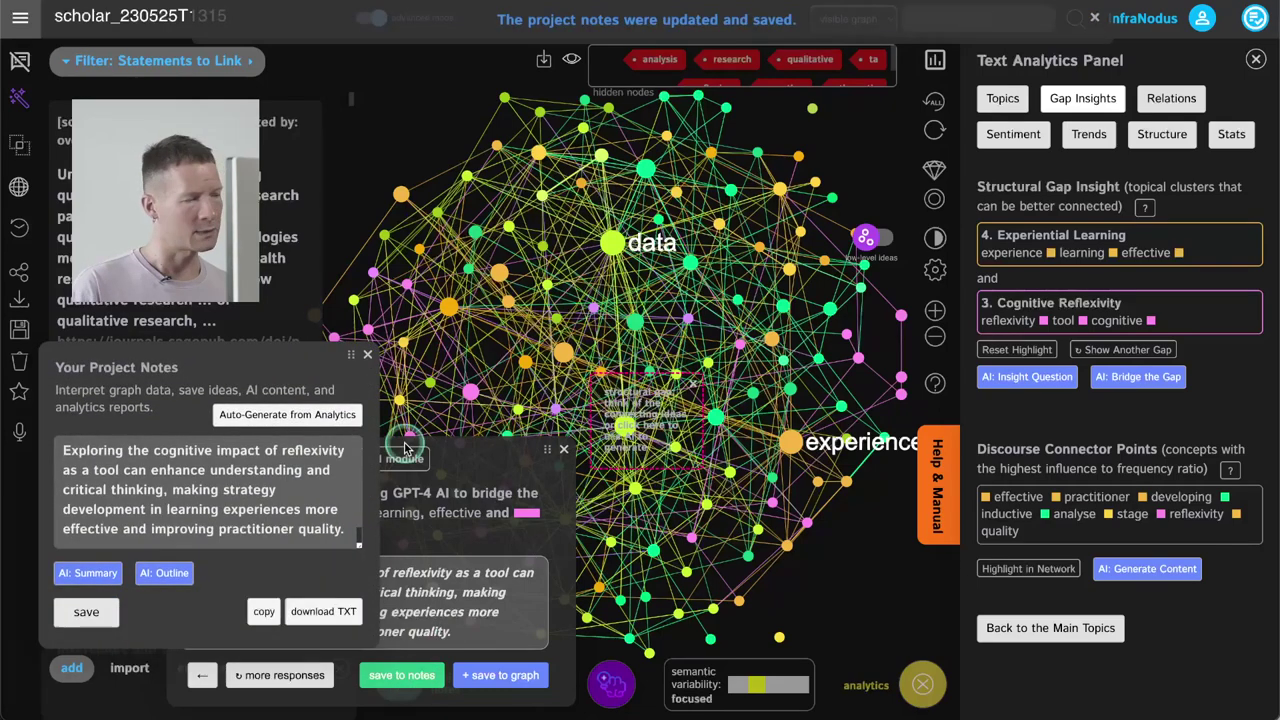
click(367, 355)
click(566, 451)
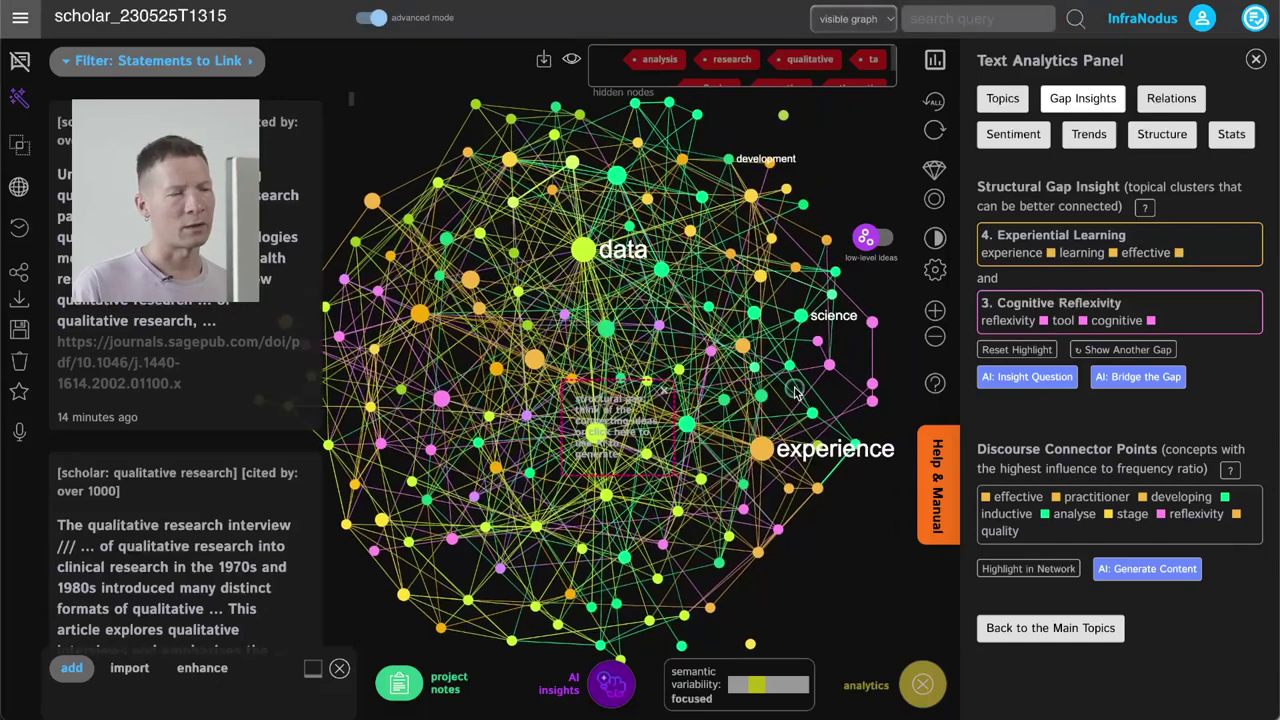
- Cycle through the structural gaps to the one between Clarke-Braun and Design Thinking, and read its related statements
click(1128, 349)
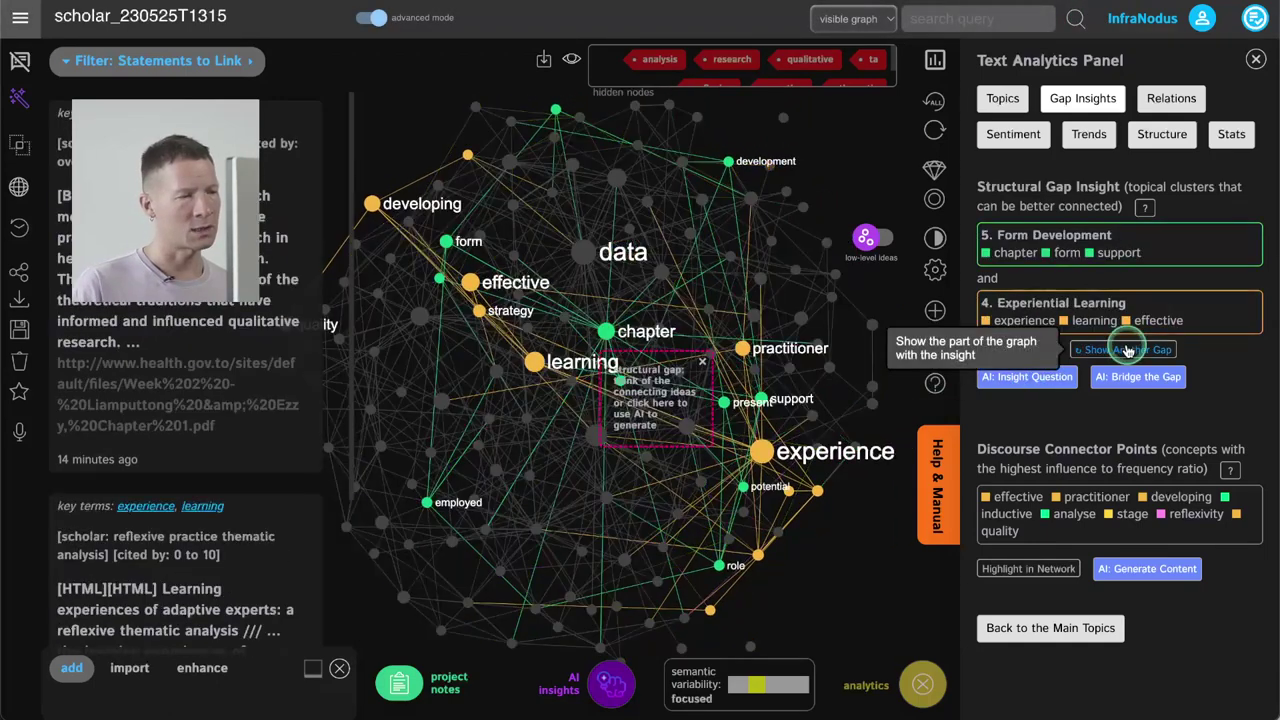
click(1128, 349)
click(1128, 349)
click(1128, 349)
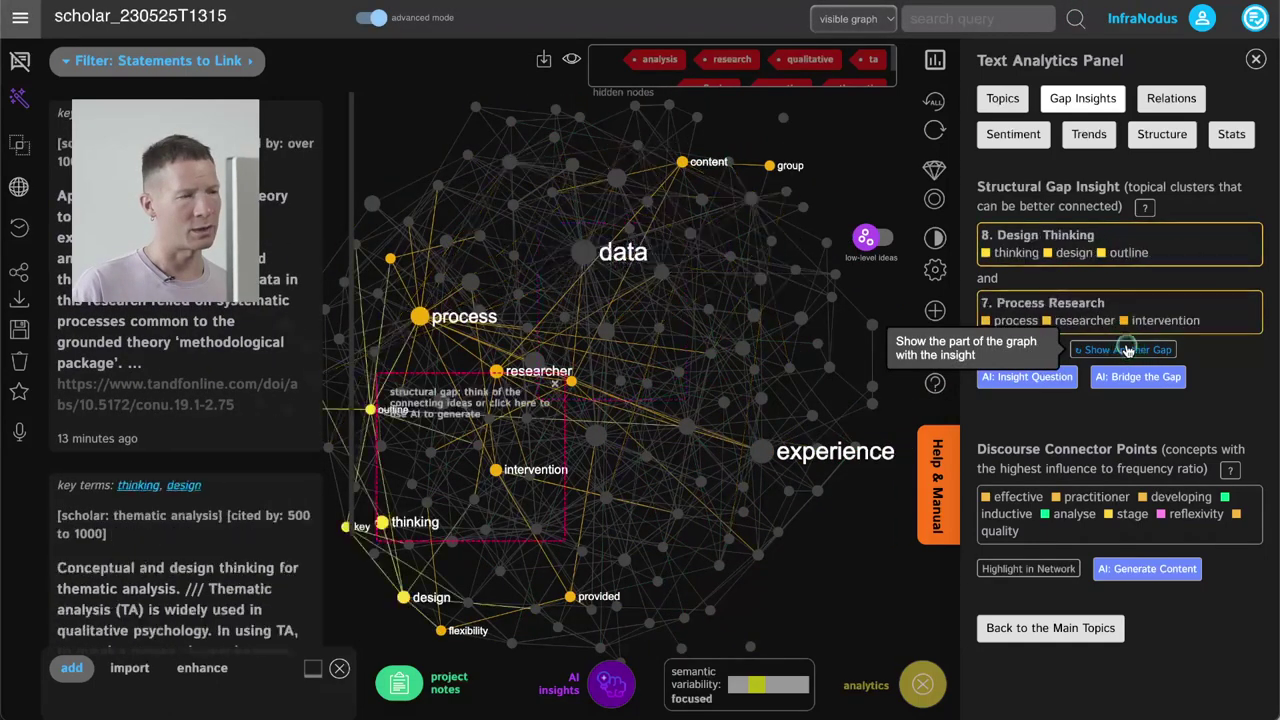
click(1128, 349)
click(1128, 349)
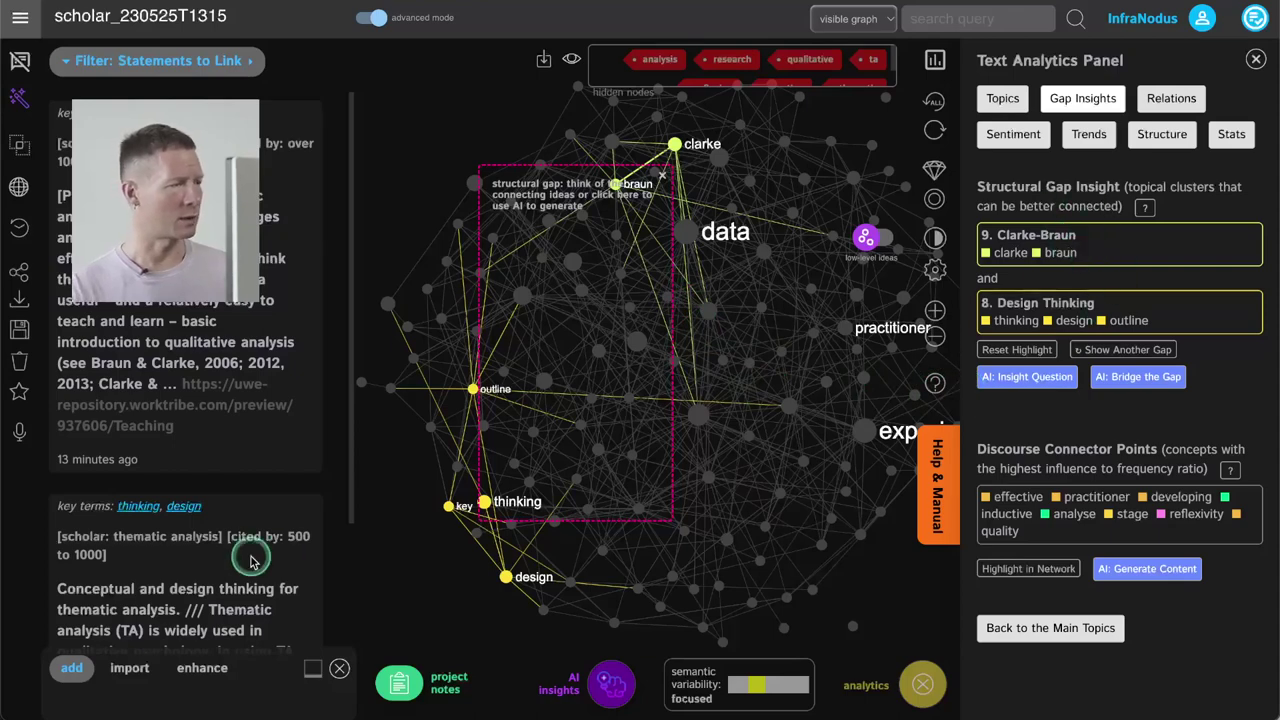
scroll(232, 518, down, 3)
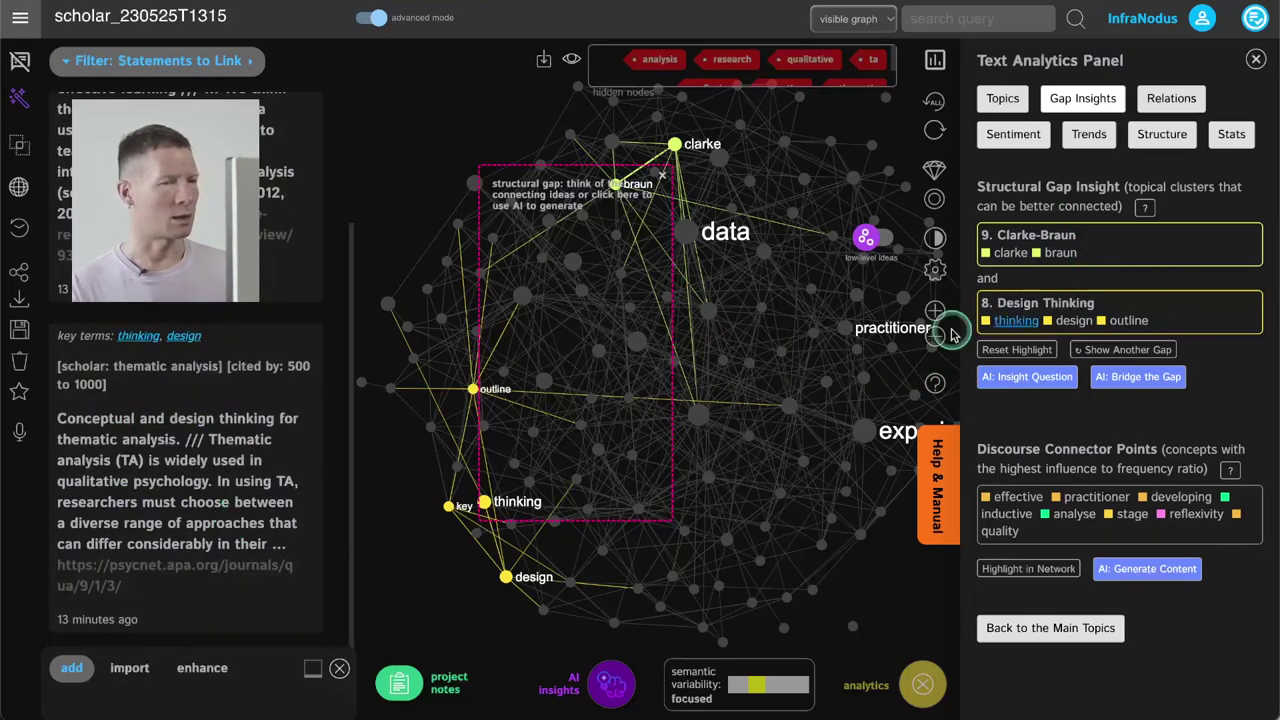
scroll(114, 423, up, 3)
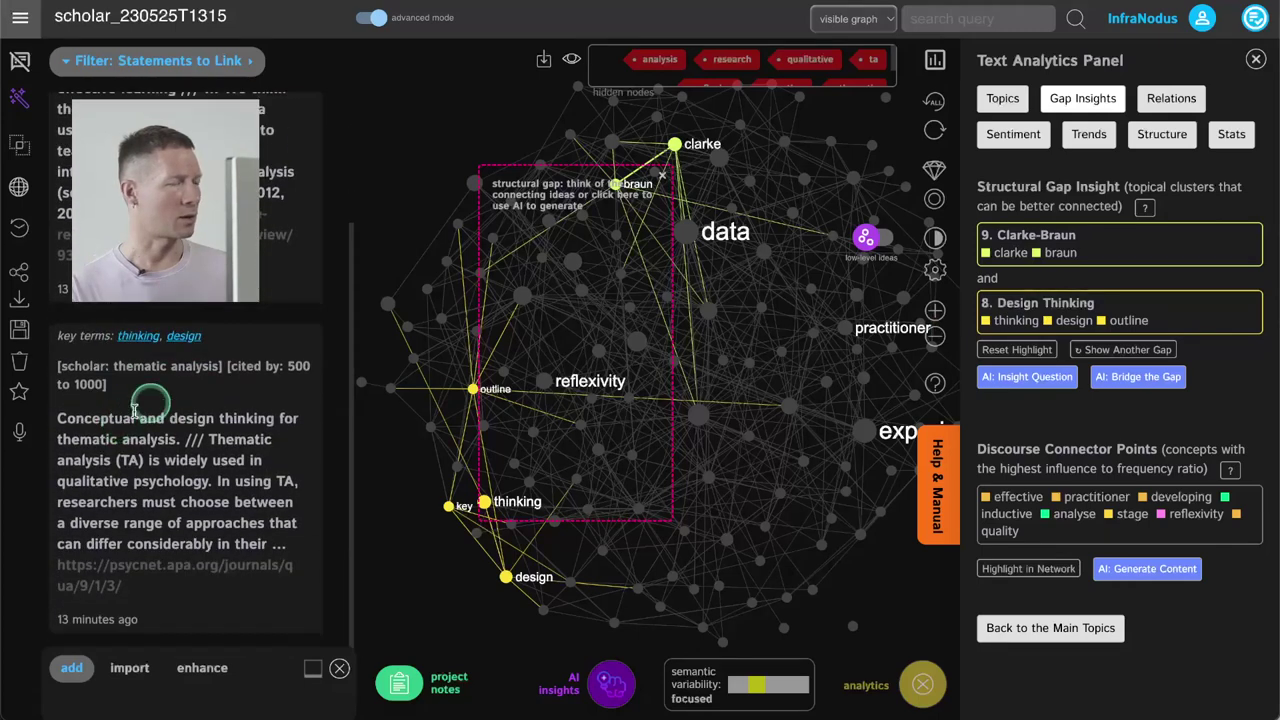
- Generate an AI question bridging the Clarke-Braun and Design Thinking gap, and submit it as a query to the GPT-4 Chat module
click(535, 205)
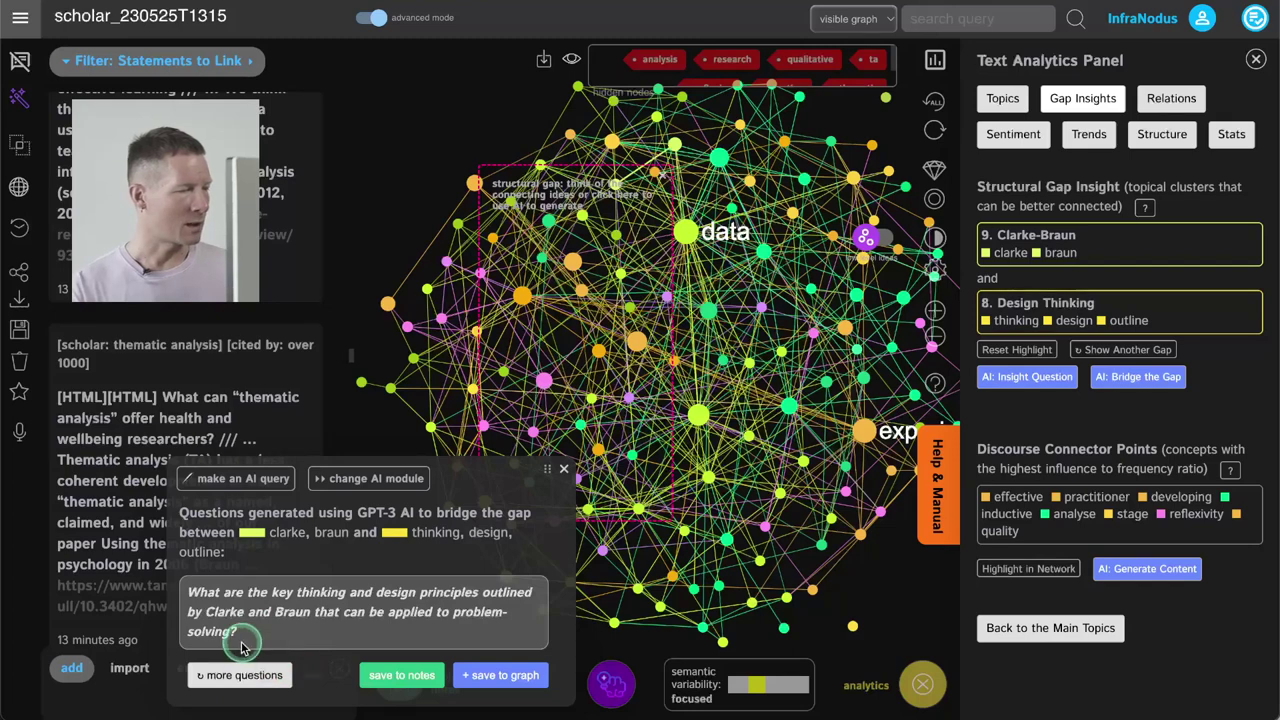
drag(242, 643, 186, 594)
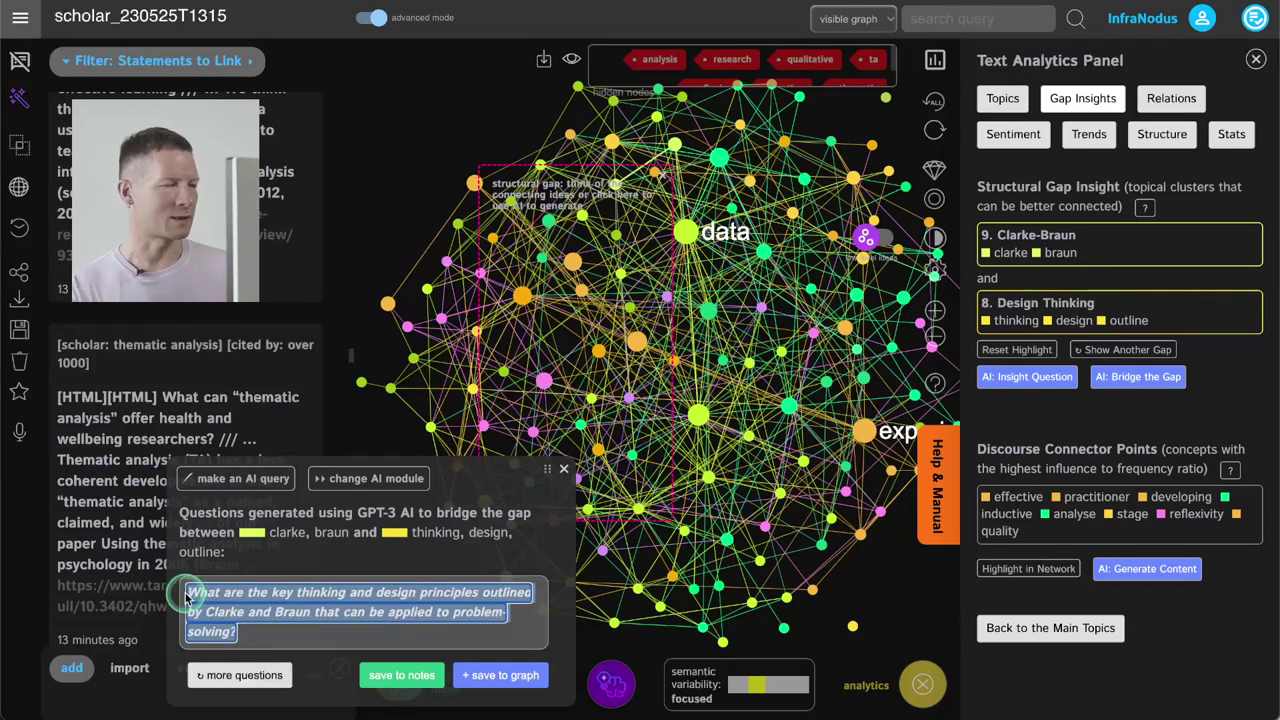
click(250, 480)
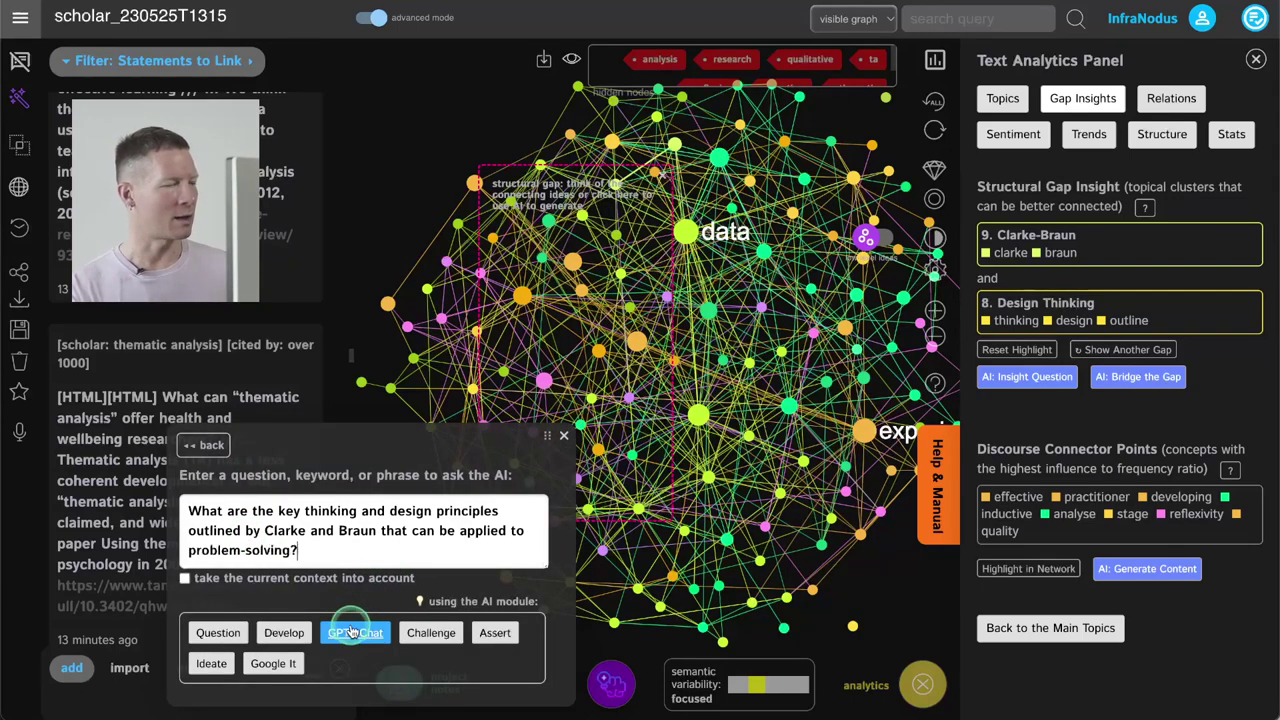
click(336, 632)
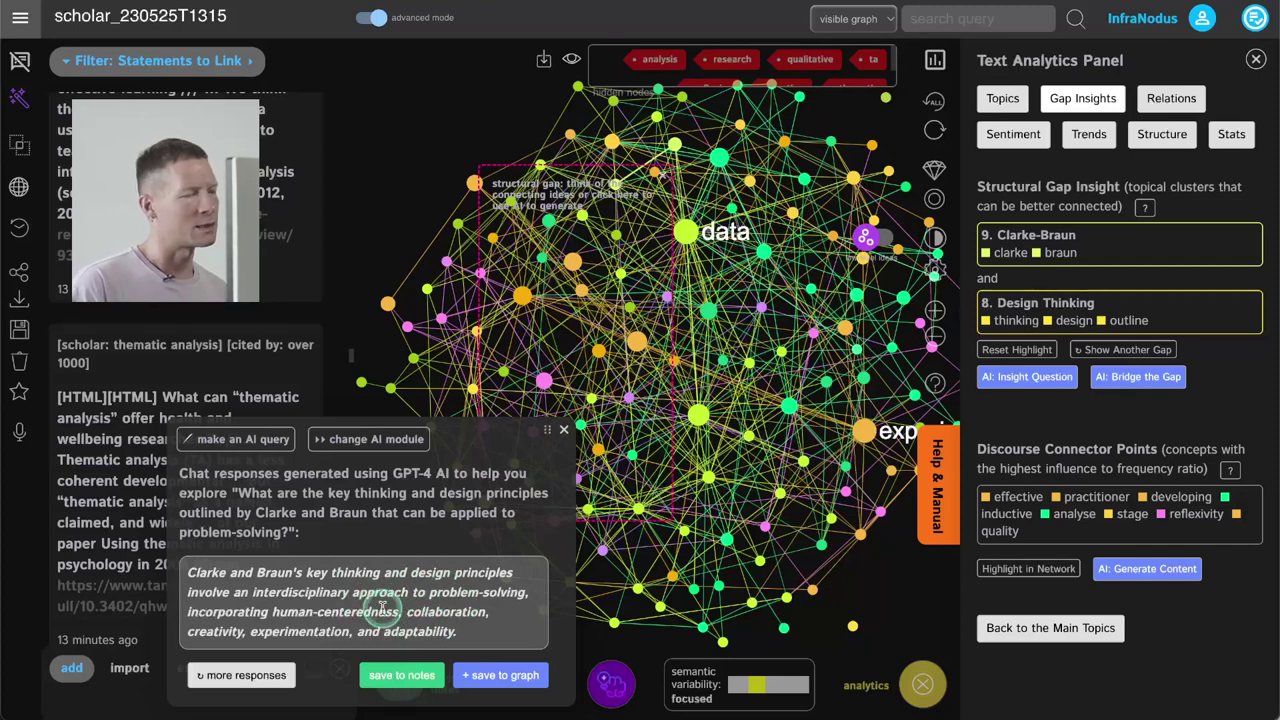
- Request an alternative GPT-4 answer to the Clarke and Braun question, save it to the project notes, and dismiss both windows
click(398, 676)
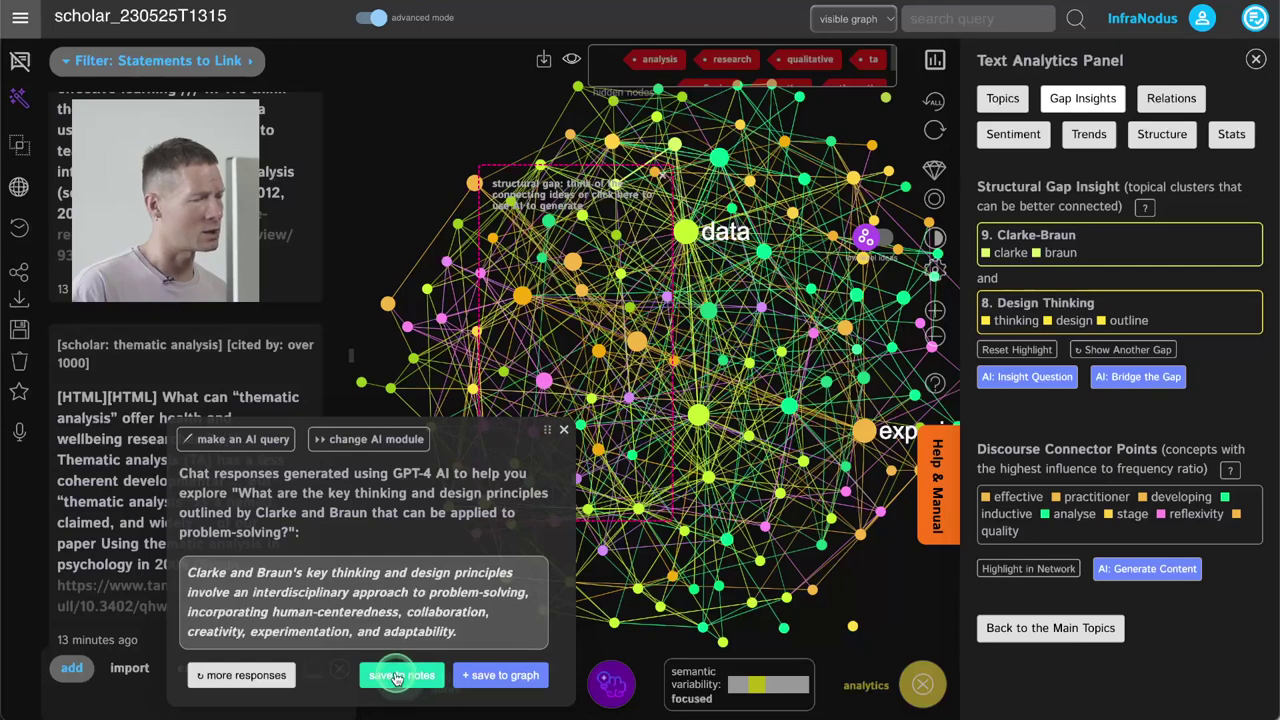
click(247, 676)
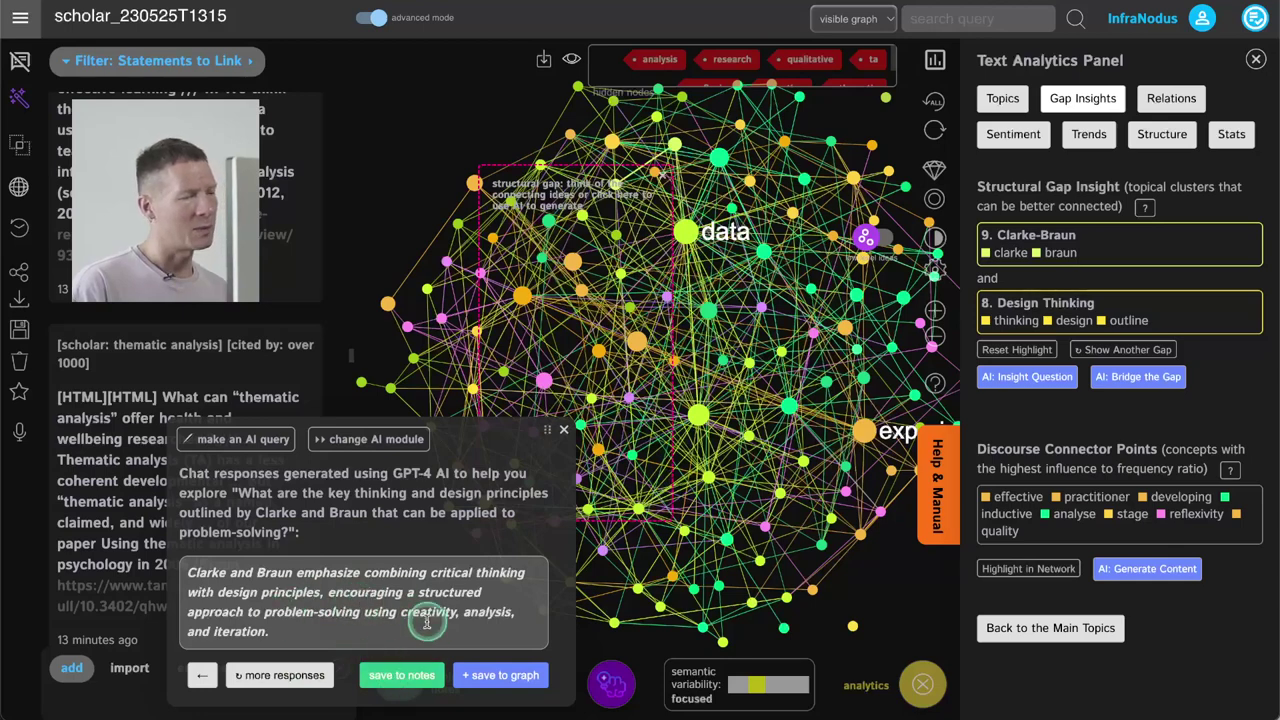
click(400, 676)
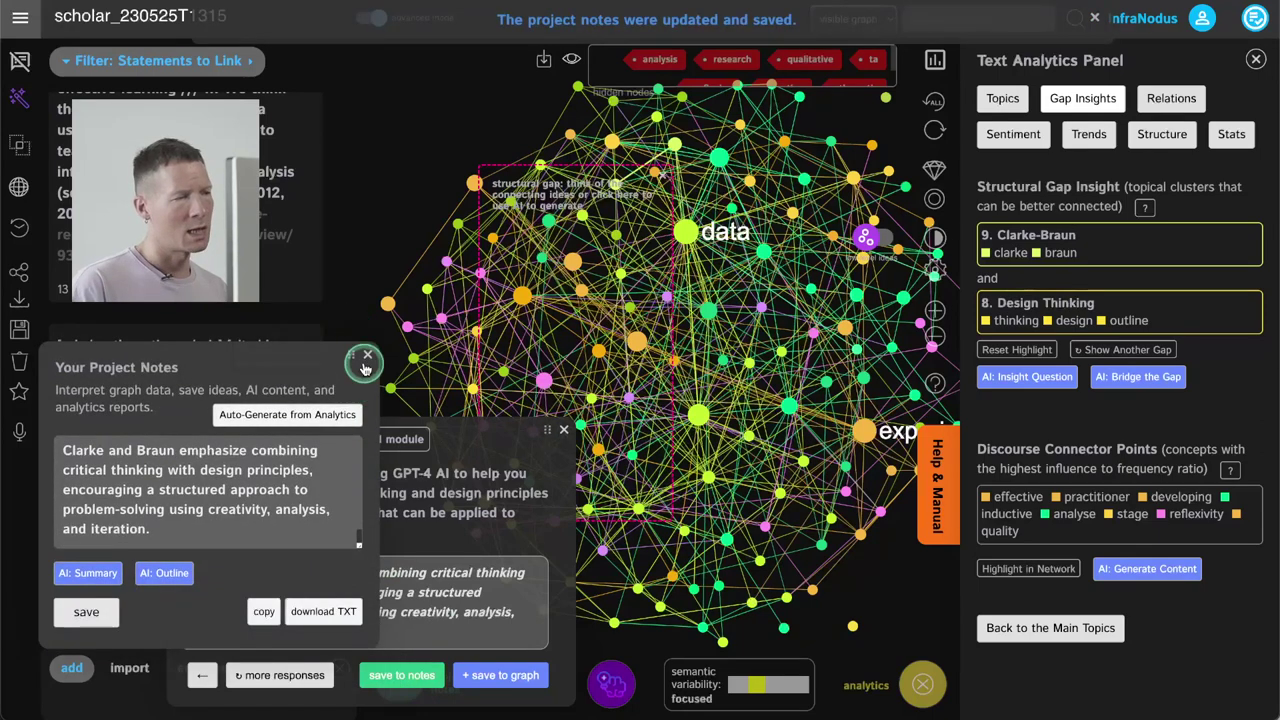
click(364, 357)
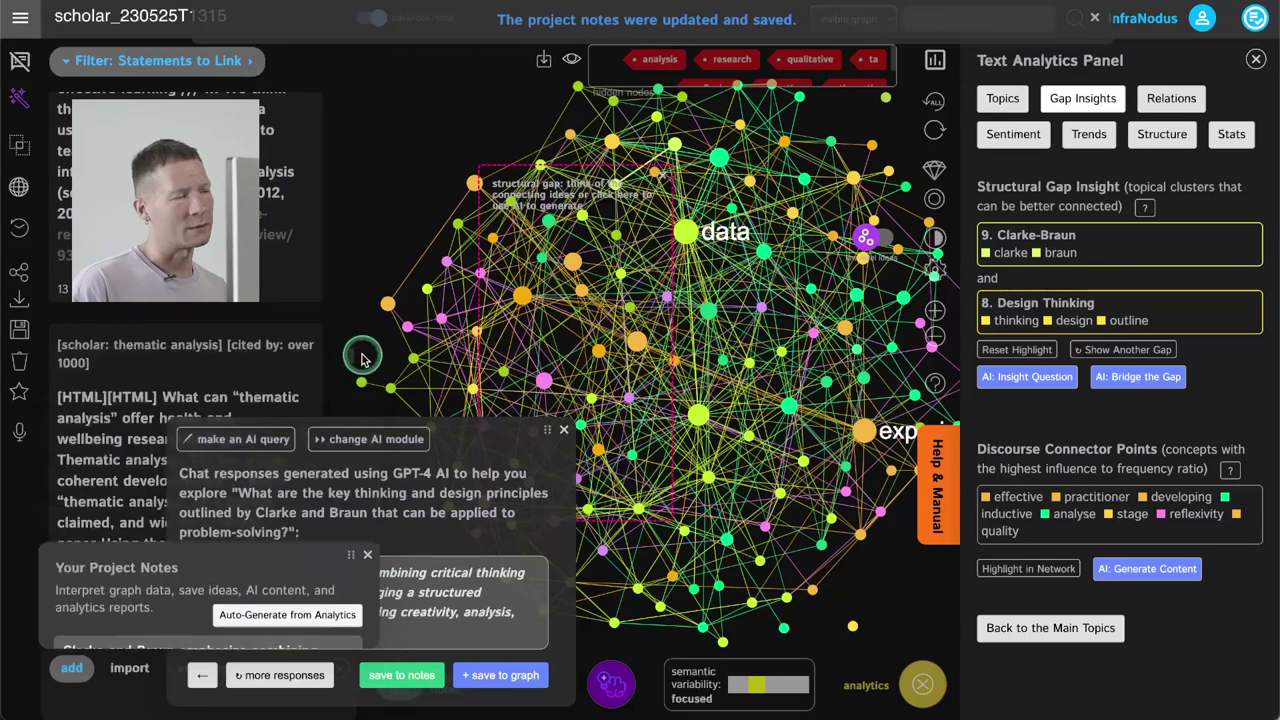
click(565, 432)
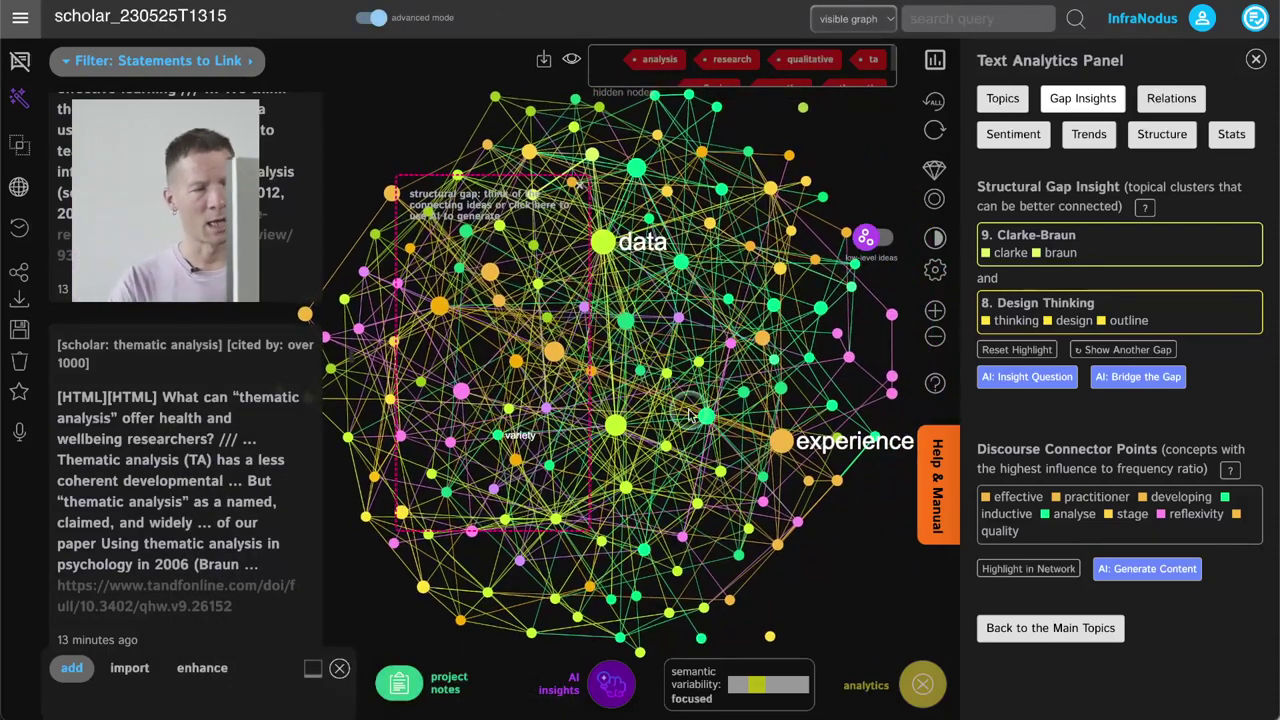
- Set the statement filter to Show All, reset the gap highlight, and show another structural gap
click(197, 64)
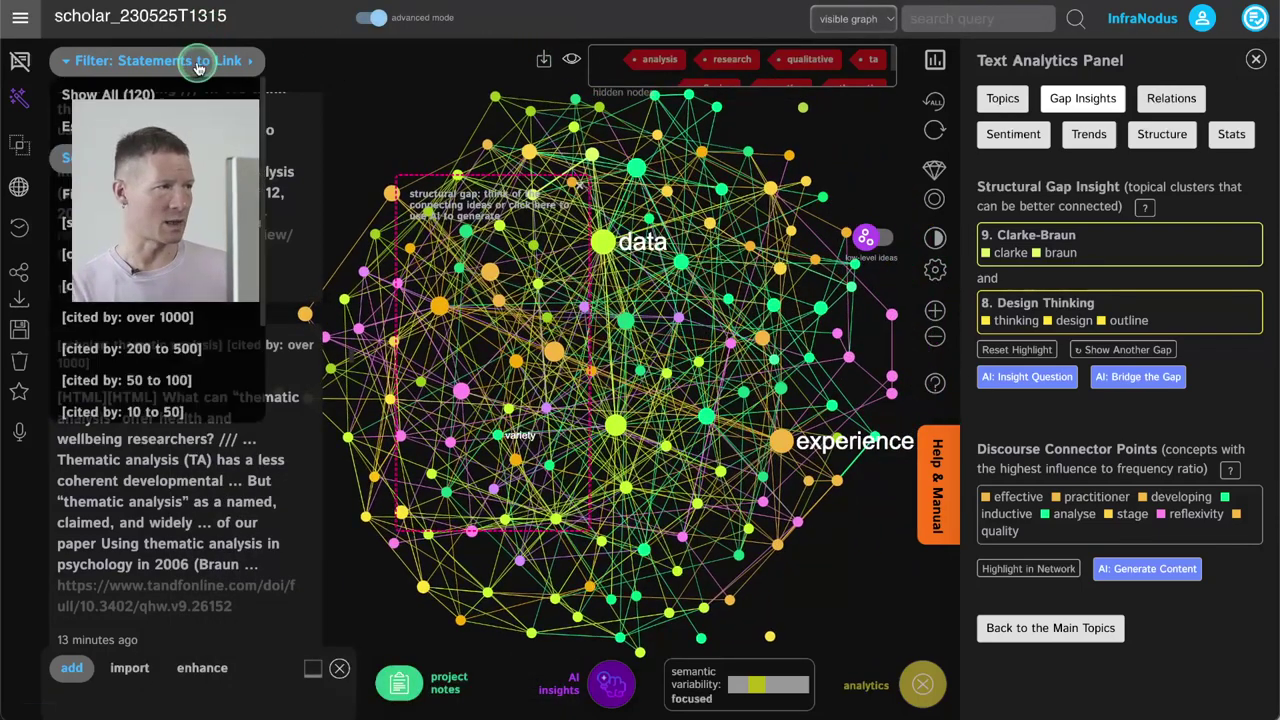
click(133, 93)
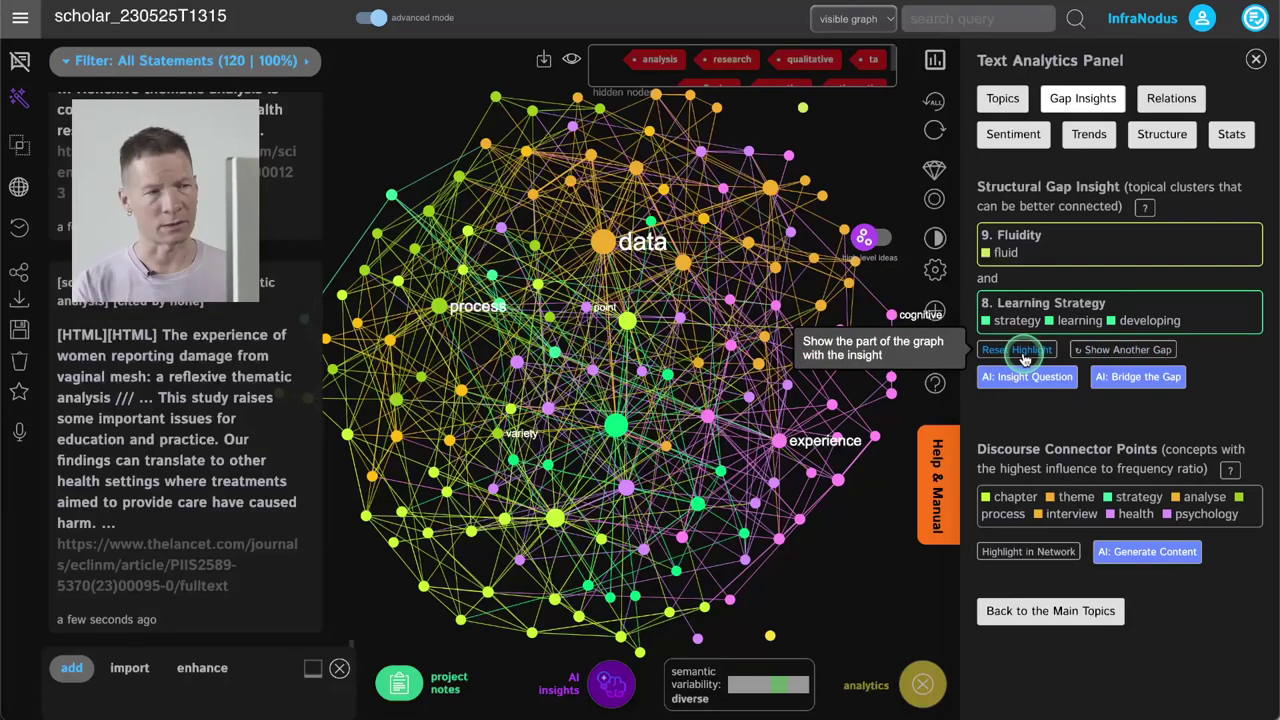
click(1028, 352)
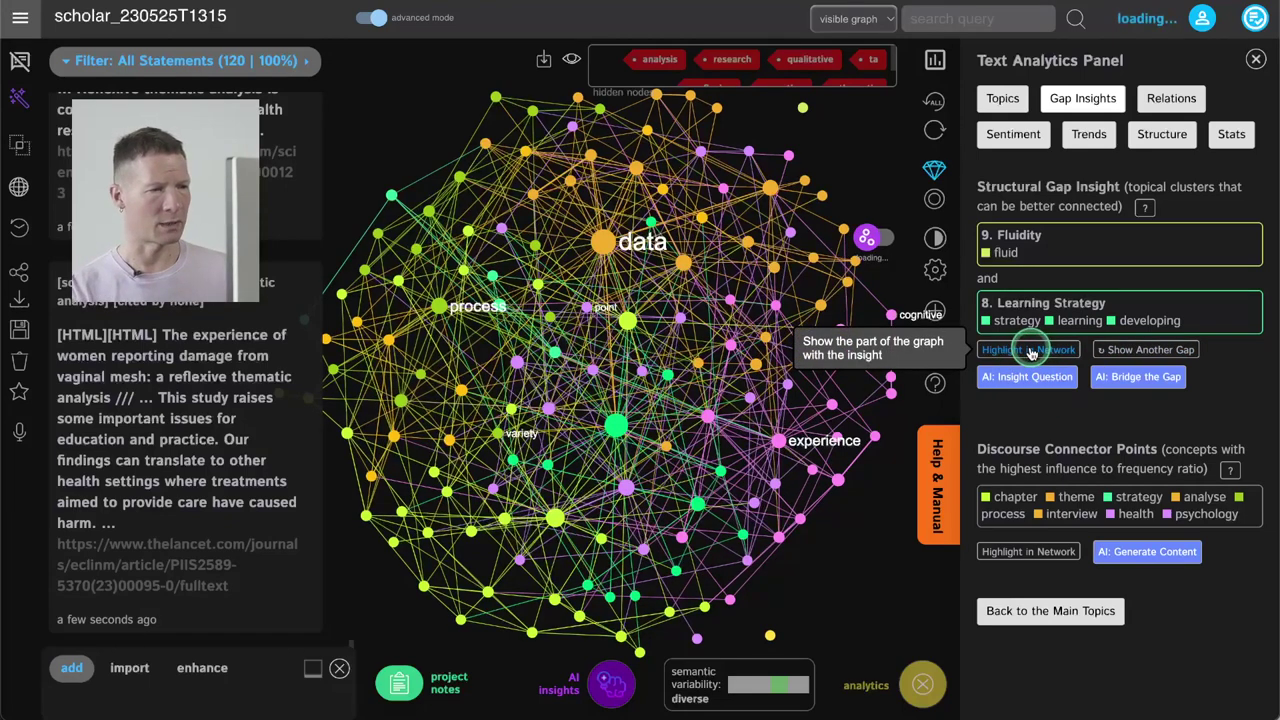
click(1142, 350)
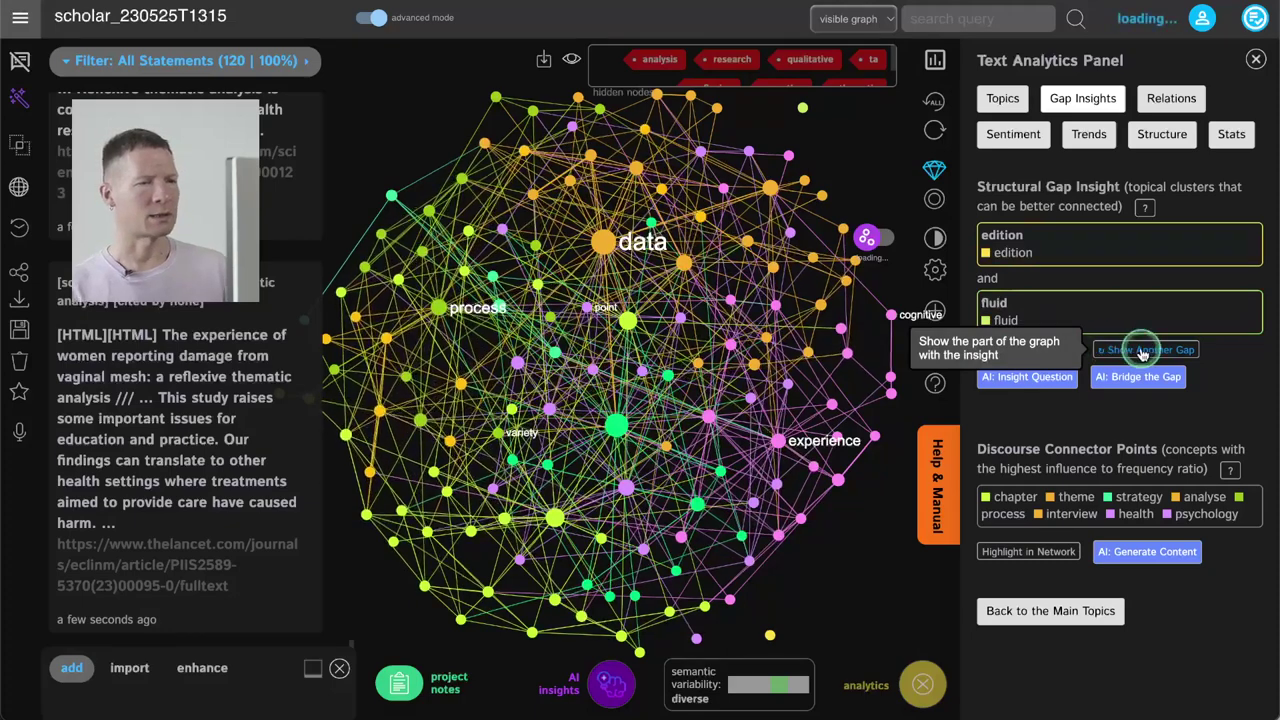
- Expand the topical clusters to review the full list, and collapse them to the main topics
click(1010, 94)
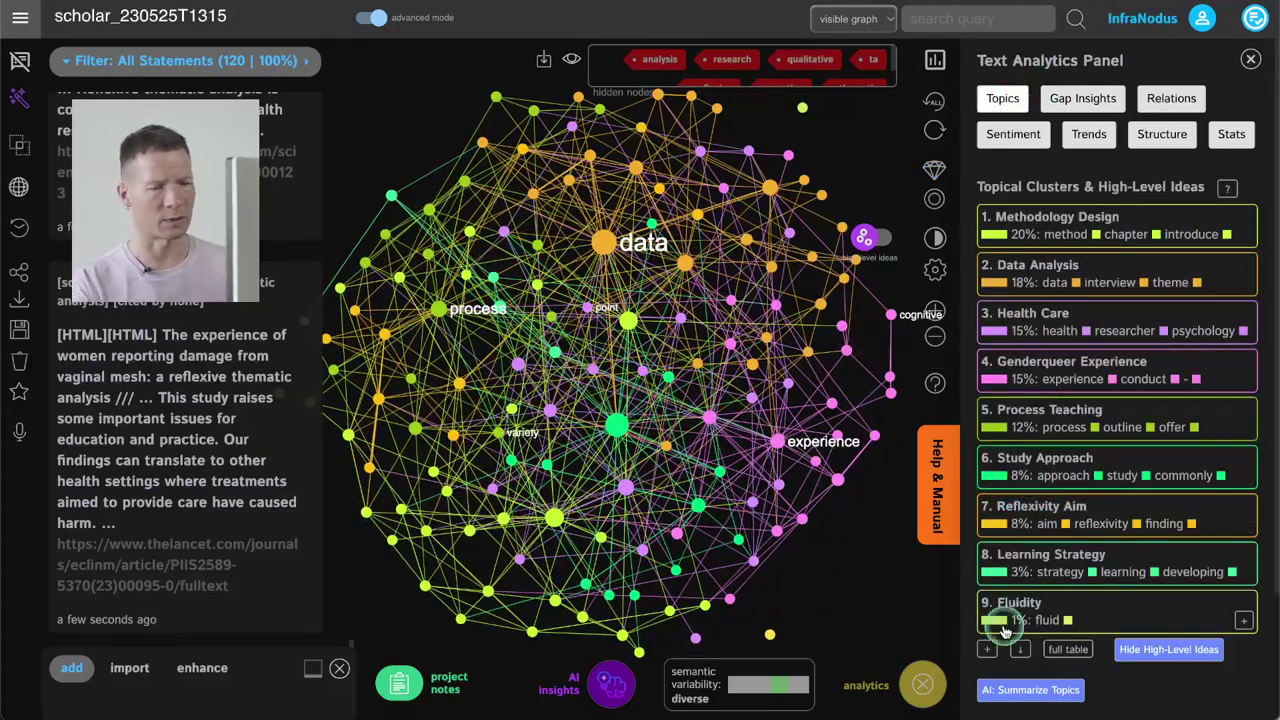
click(987, 648)
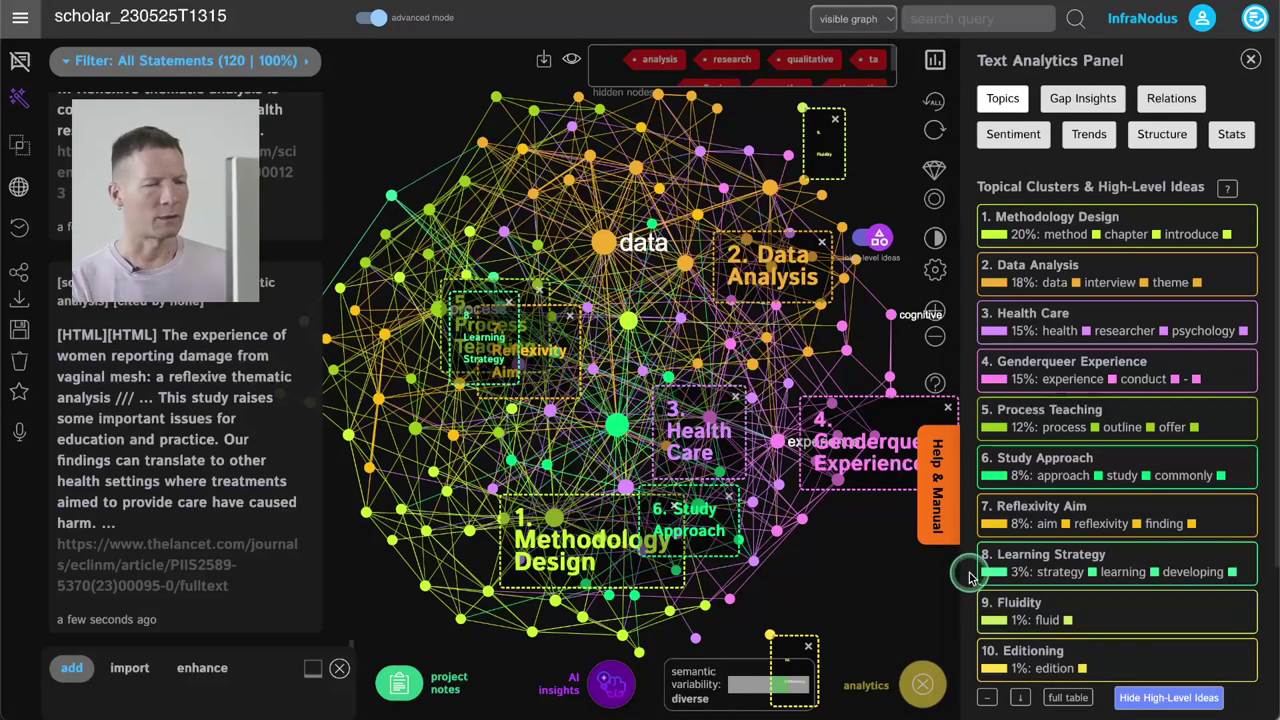
scroll(1000, 630, down, 3)
click(987, 530)
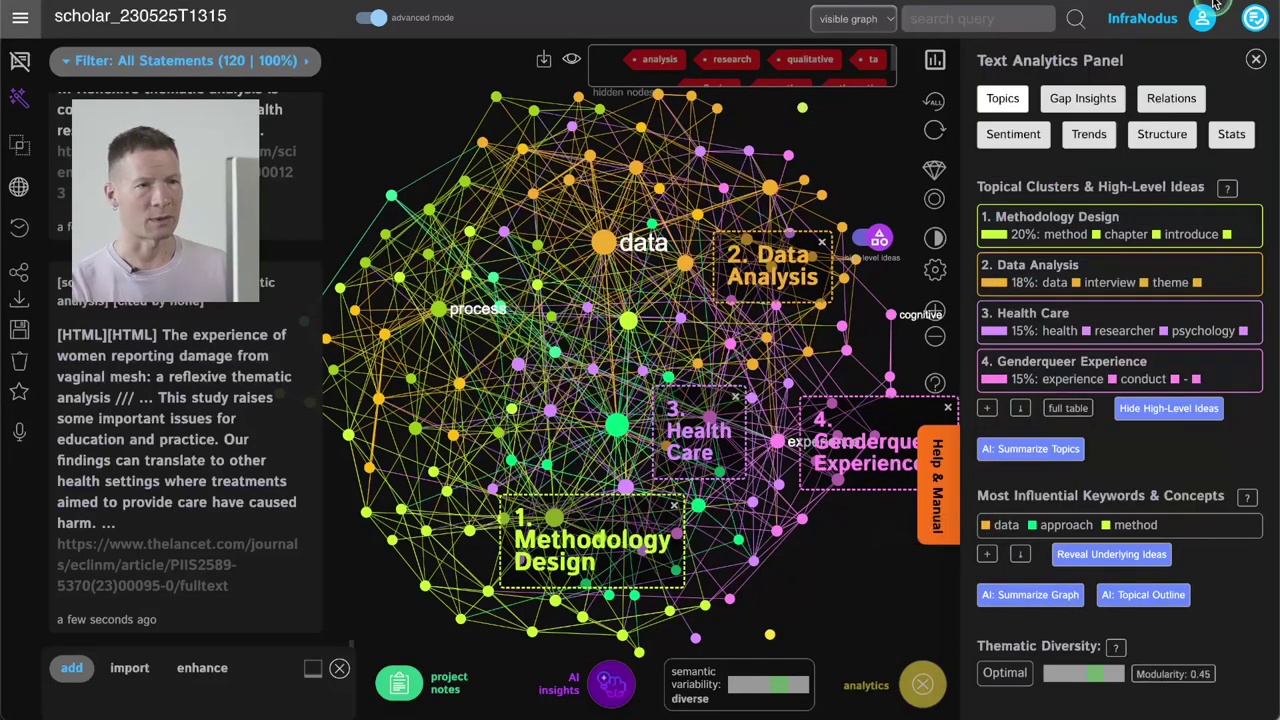
- Mark Reveal the Structural Gaps and Bridge the Structural Gaps as completed in the Text Diagnostics Workflow, and open Locate Discourse Connector Points
click(1247, 26)
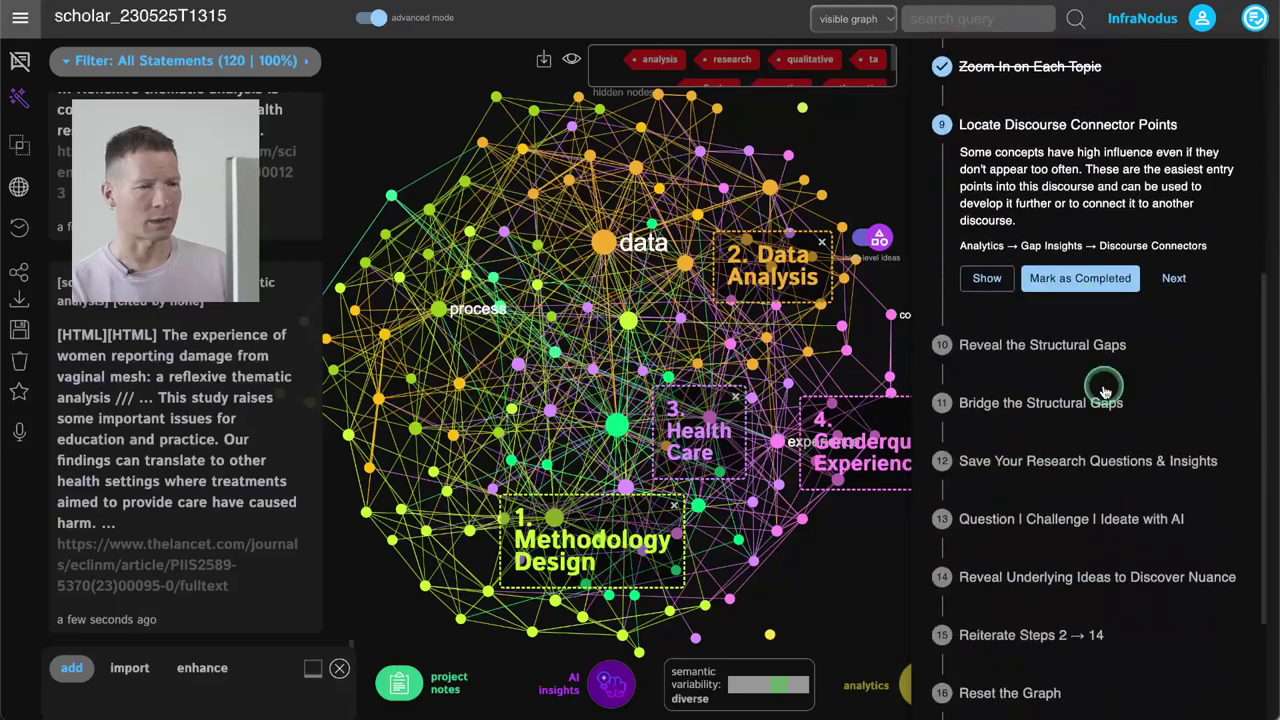
click(1057, 343)
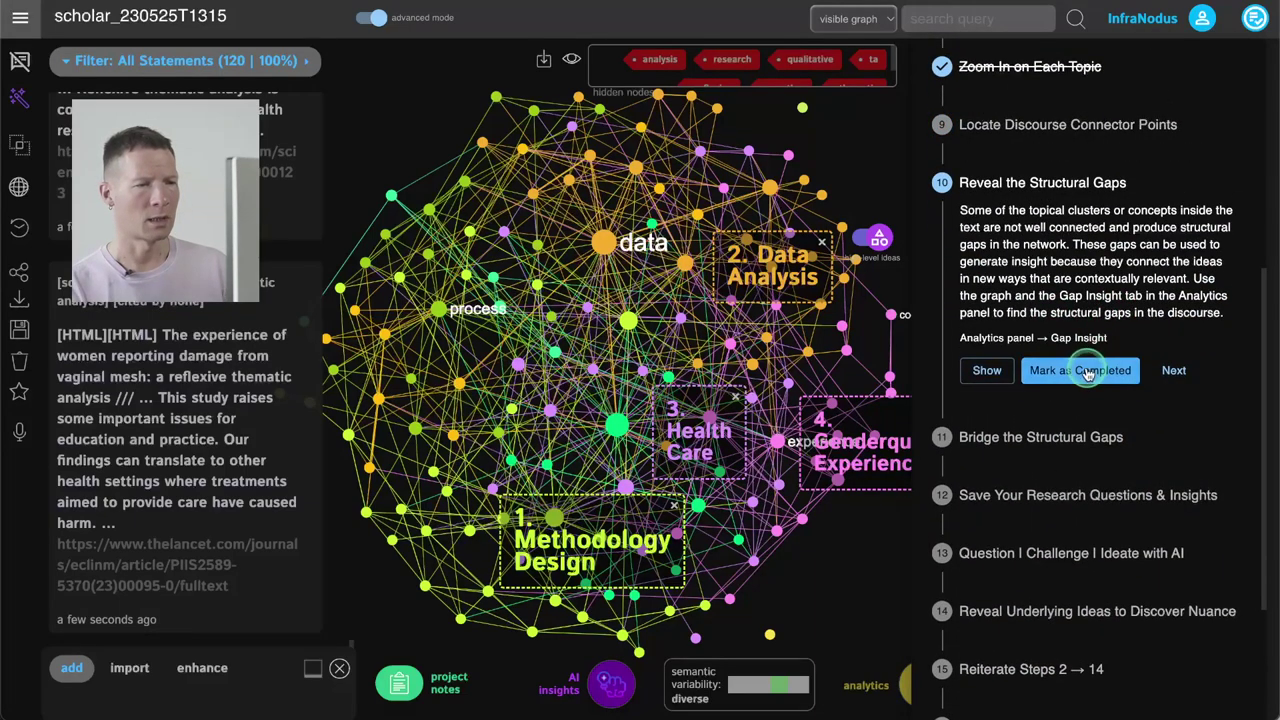
click(1080, 370)
click(1078, 398)
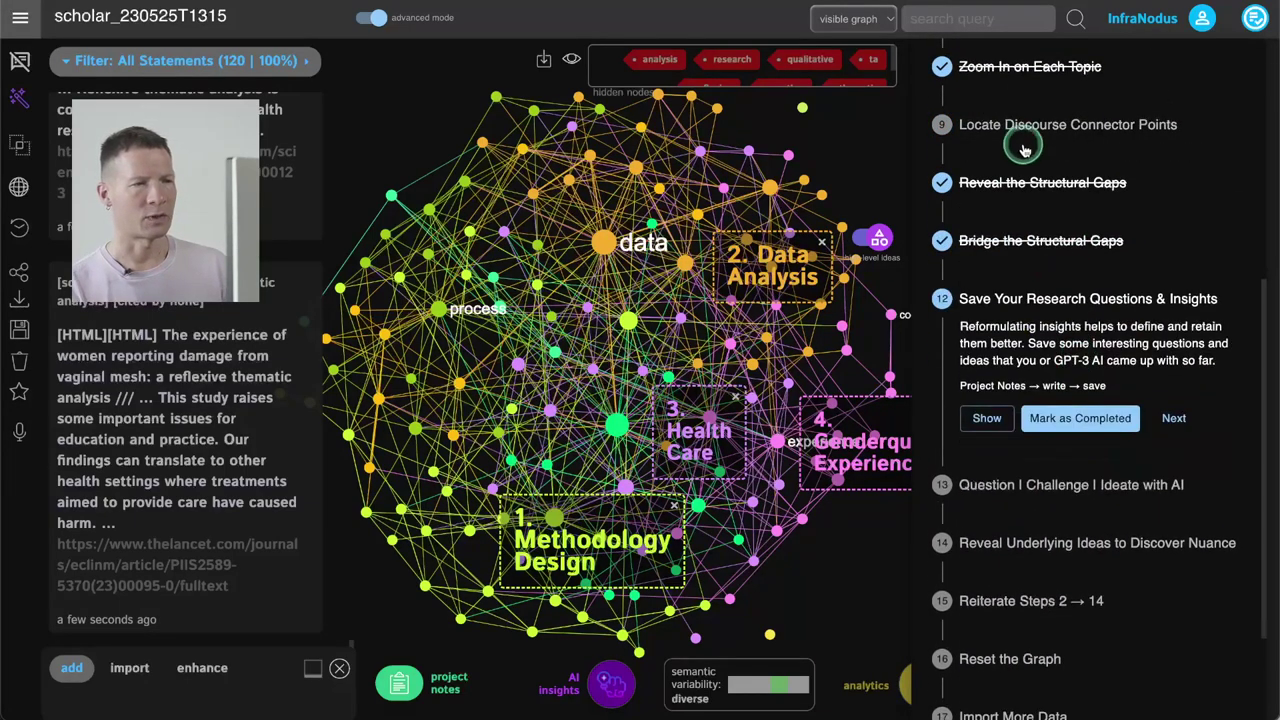
click(1022, 127)
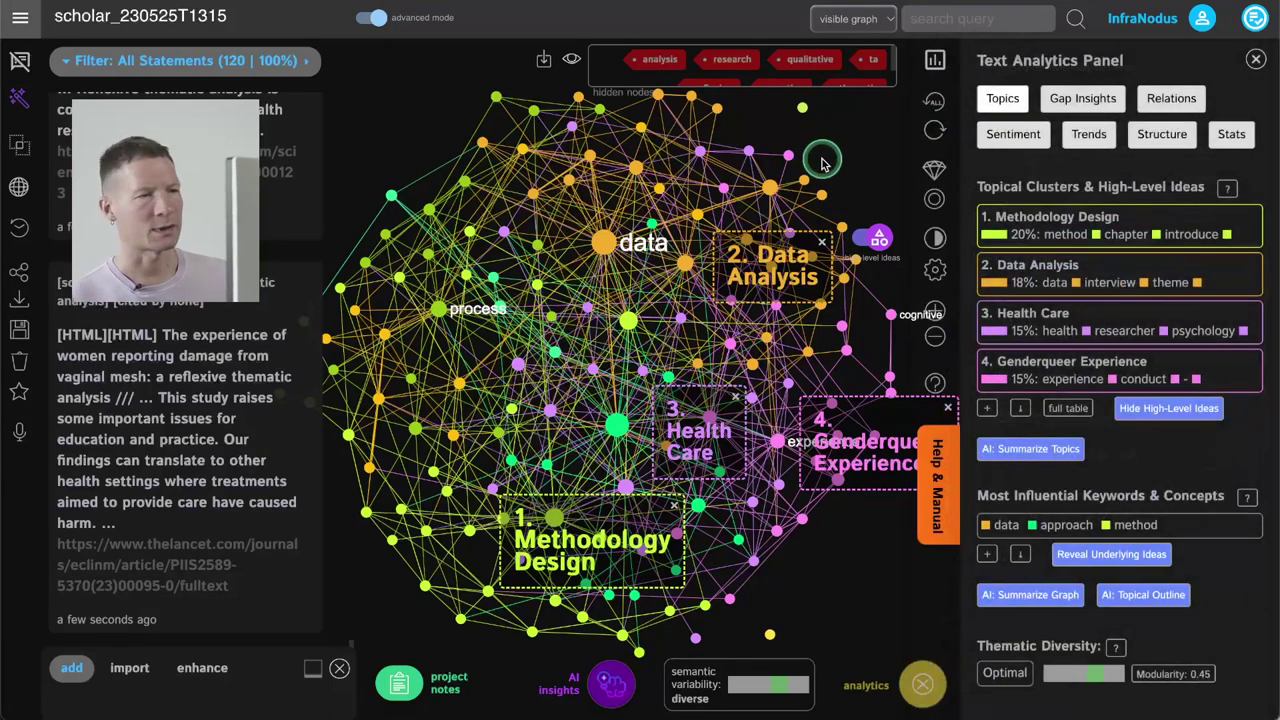
- Highlight the discourse connector points in the network, with low-level ideas shown and the statements hidden
click(1077, 108)
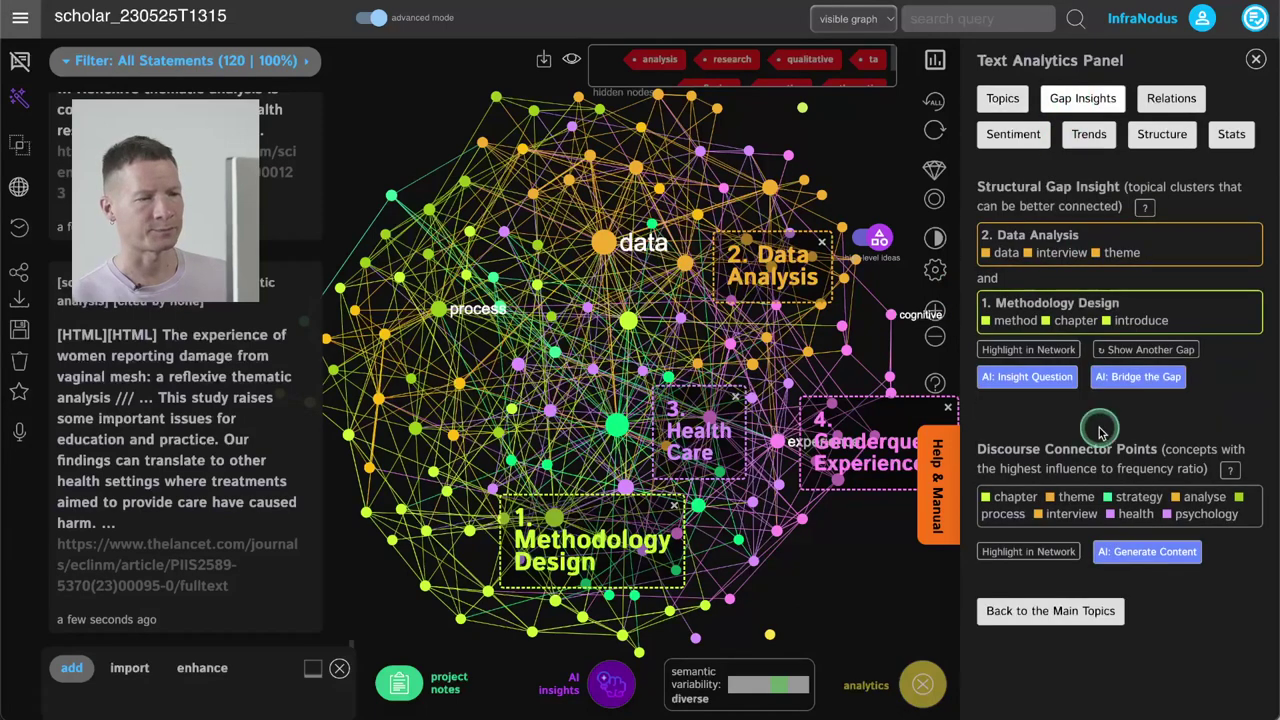
click(878, 238)
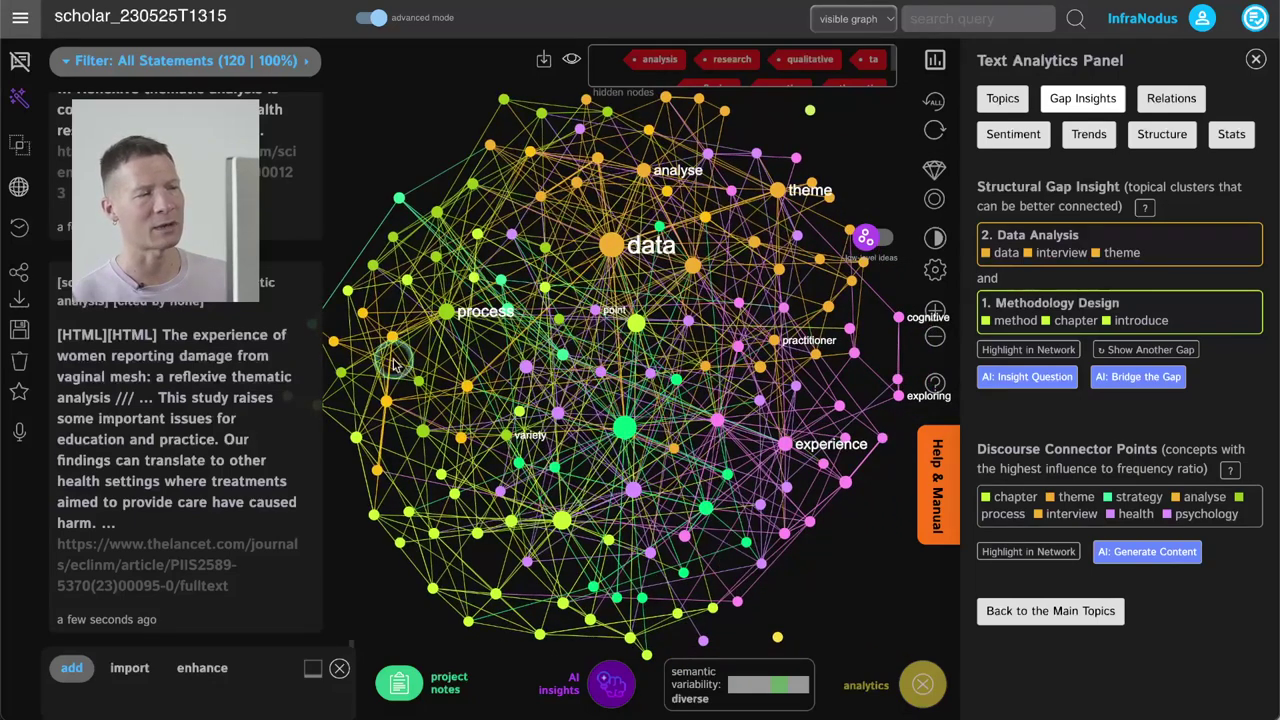
click(18, 62)
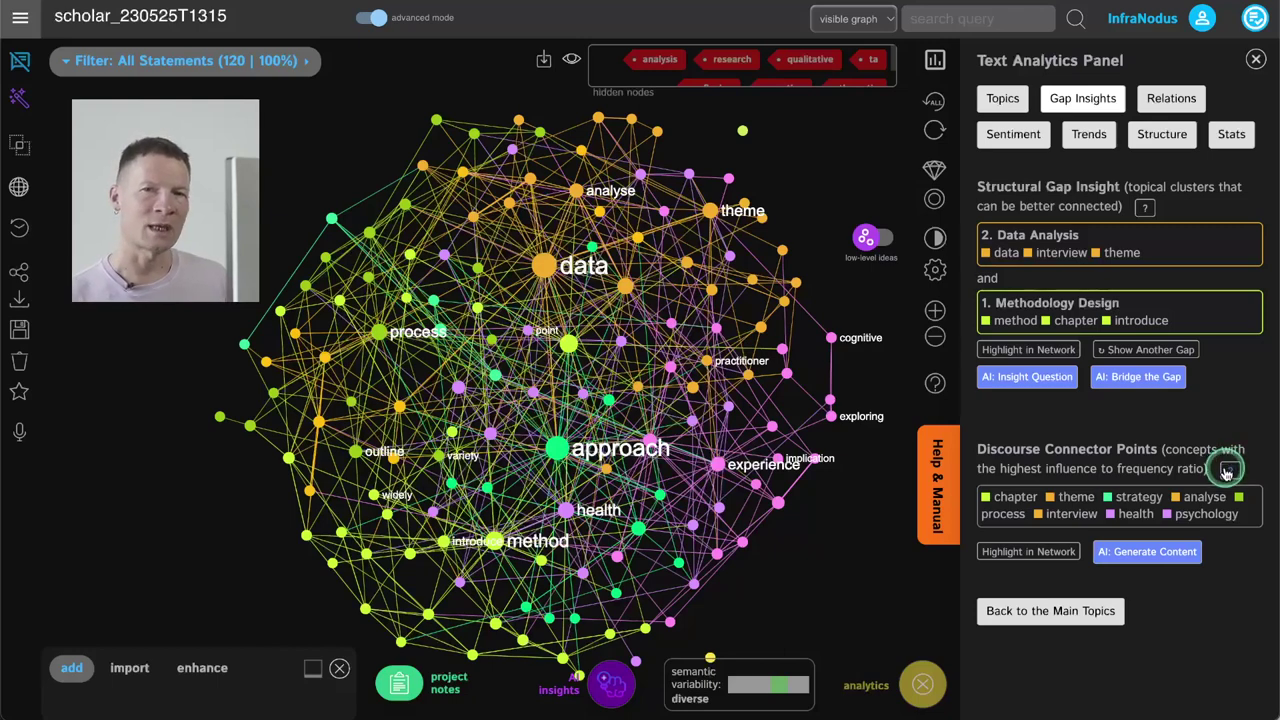
click(1025, 553)
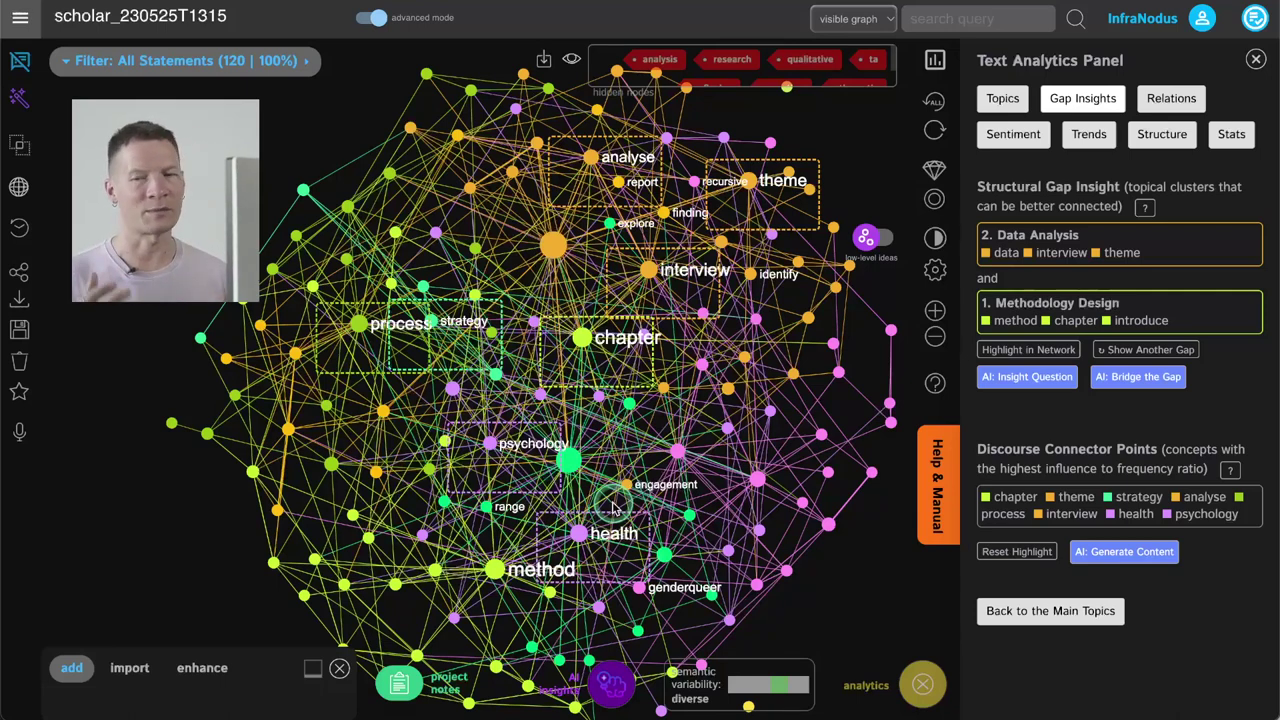
- Add "Psychology and health interview theme analysis." to the end of the project notes and save them
click(416, 666)
click(186, 533)
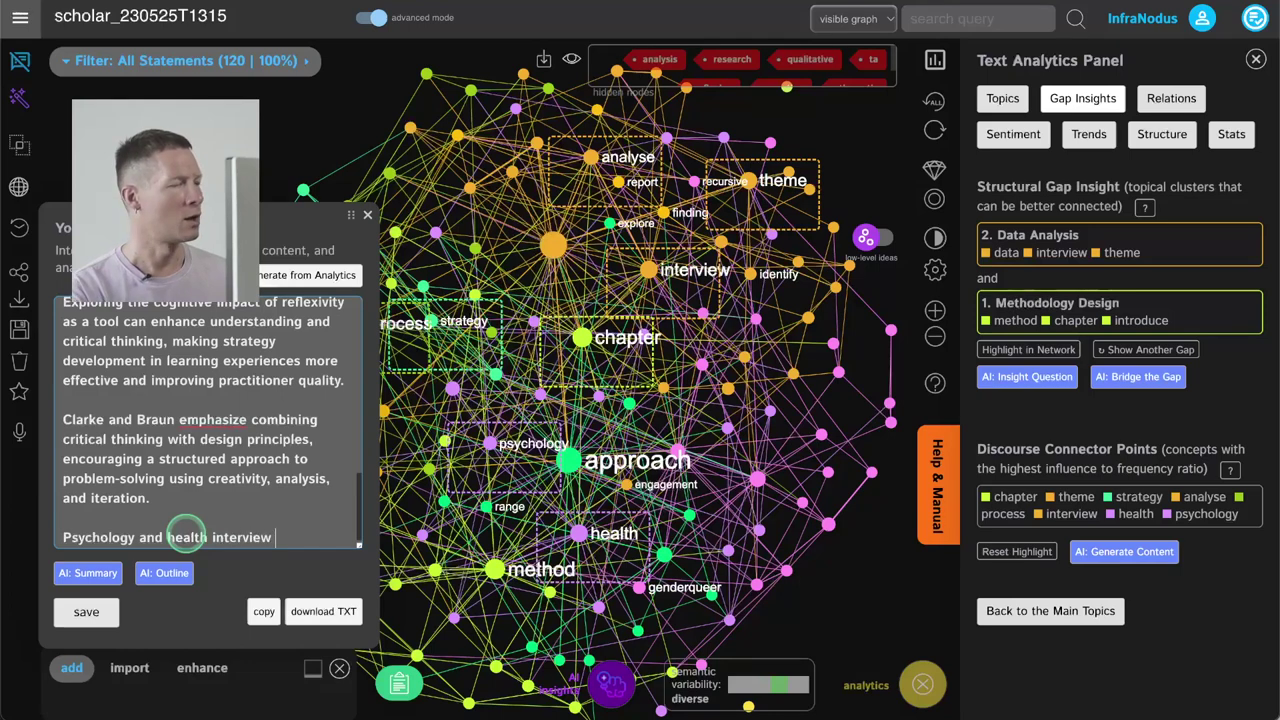
text(alysis.)
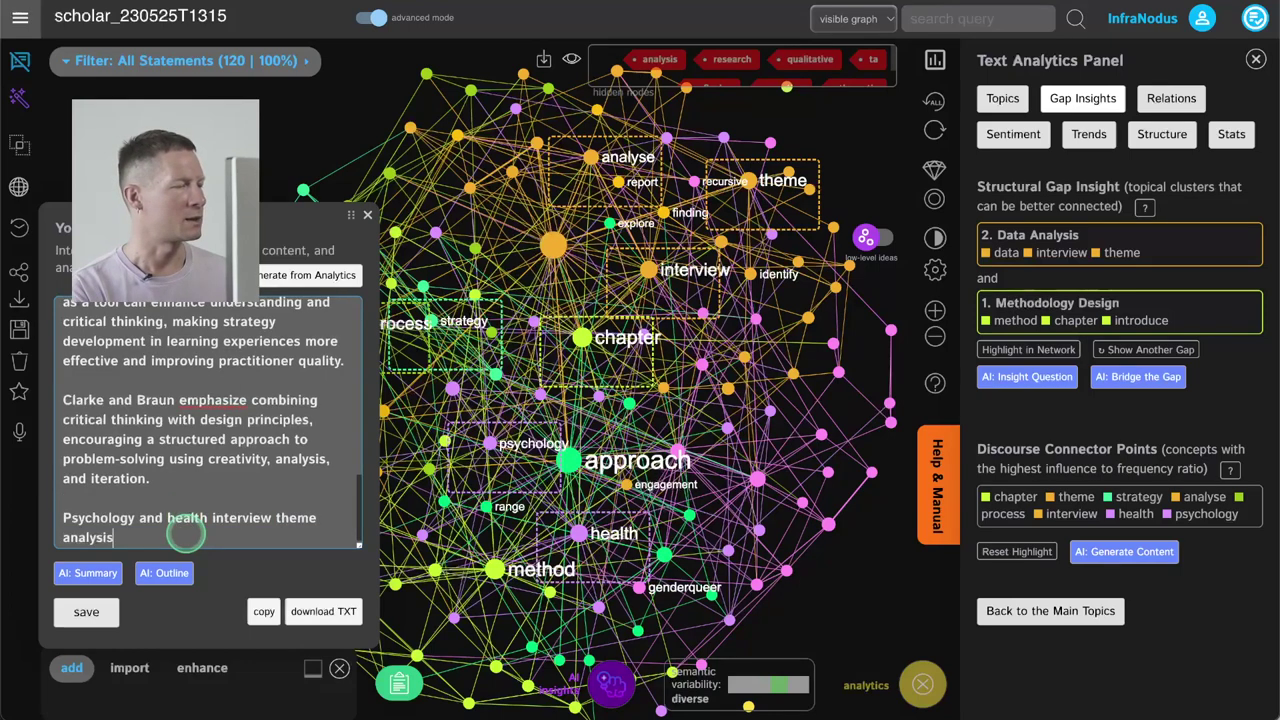
click(79, 614)
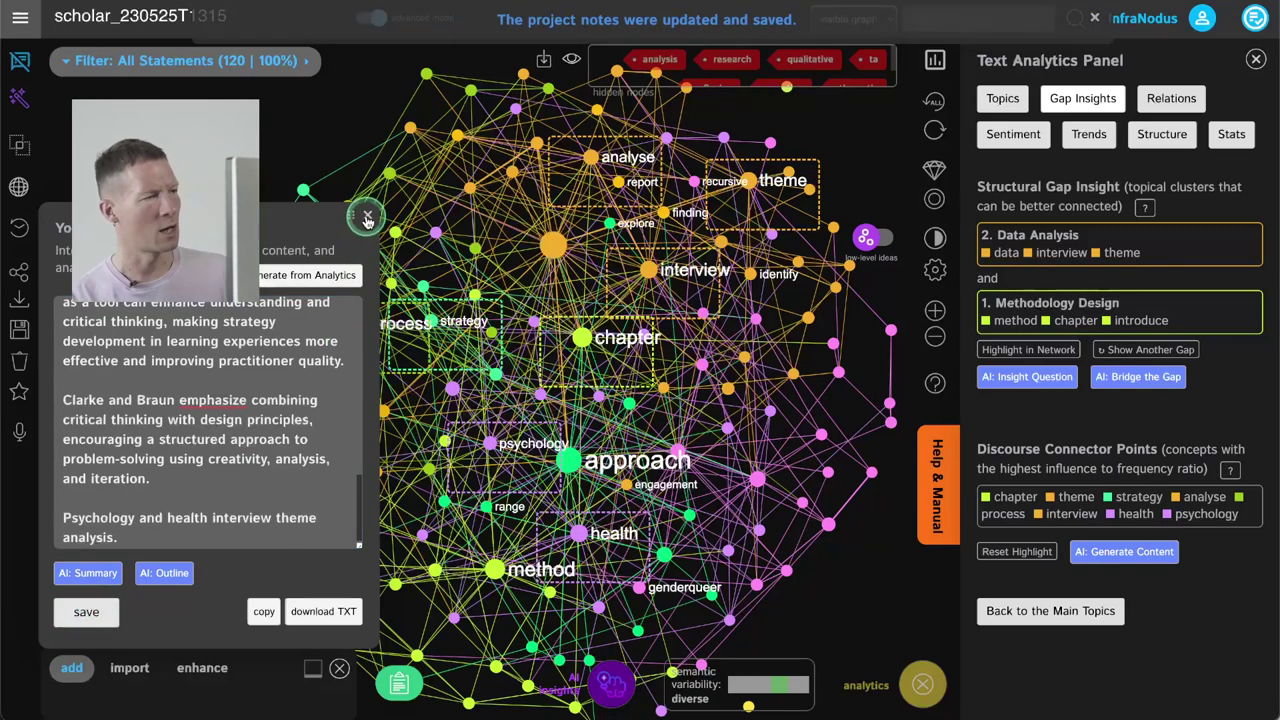
- Generate AI content from the discourse connector points, request another response, and save that one to the project notes
click(367, 219)
click(1124, 551)
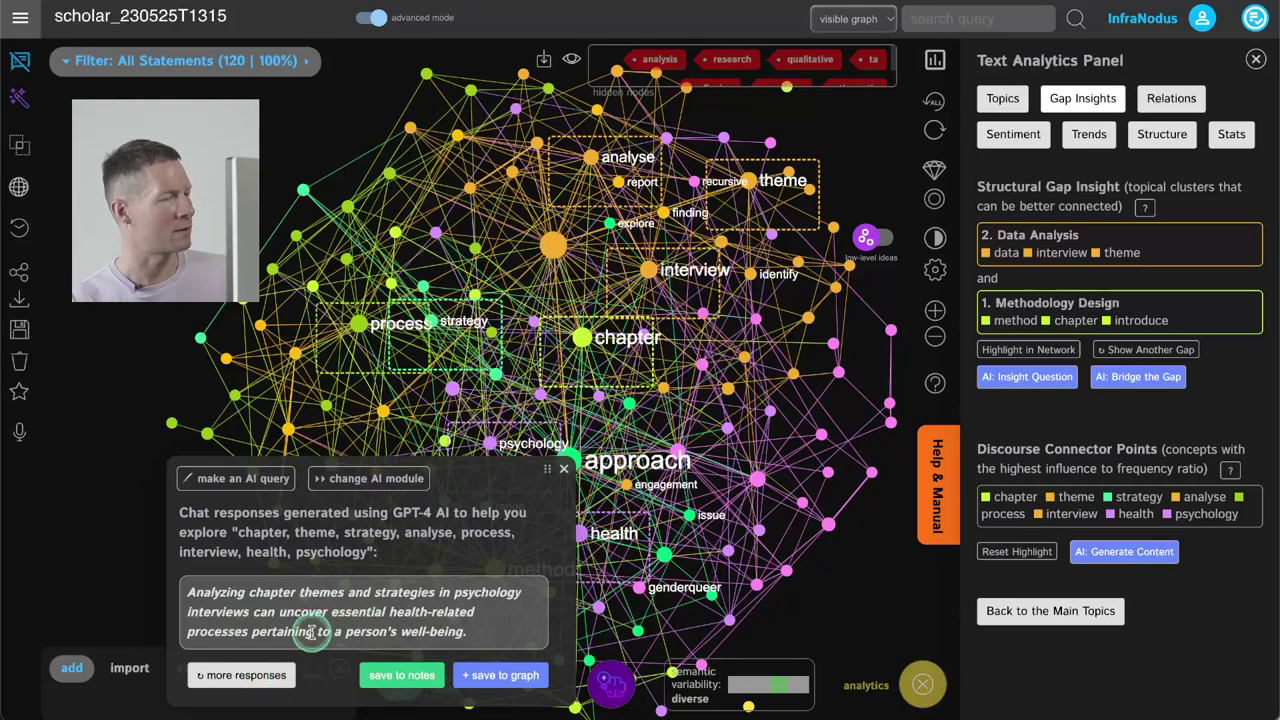
click(272, 677)
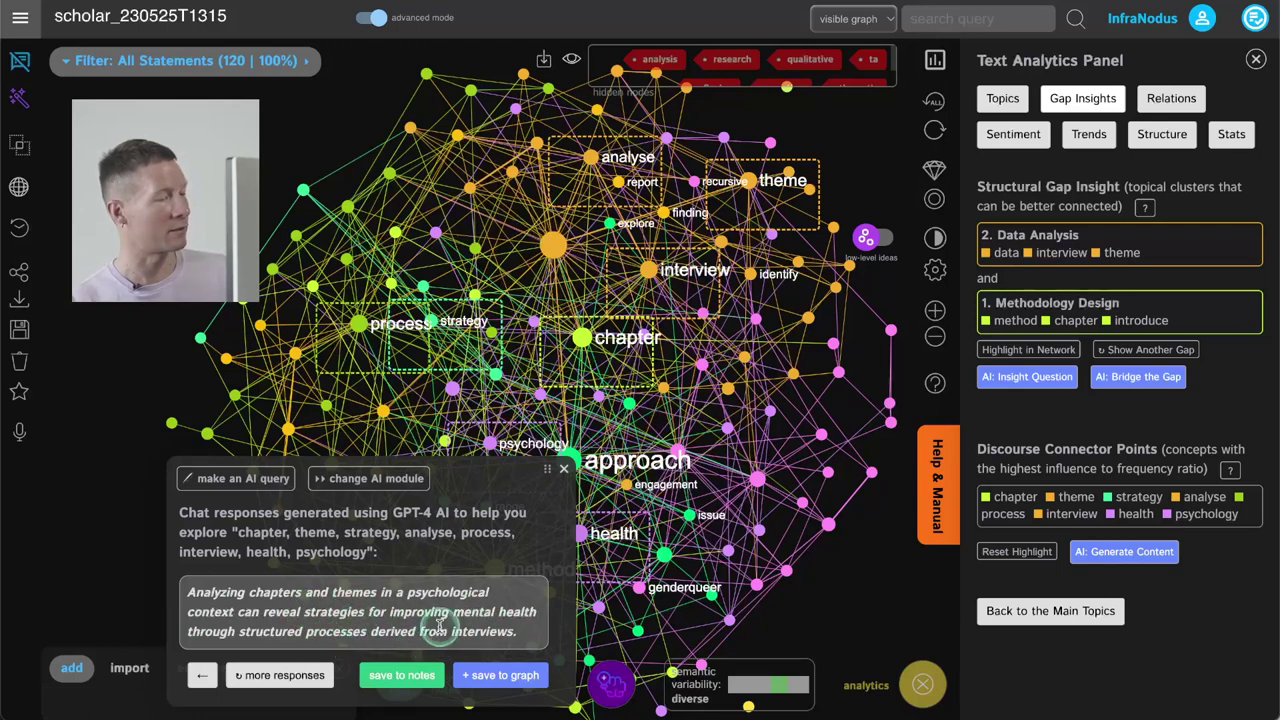
click(400, 677)
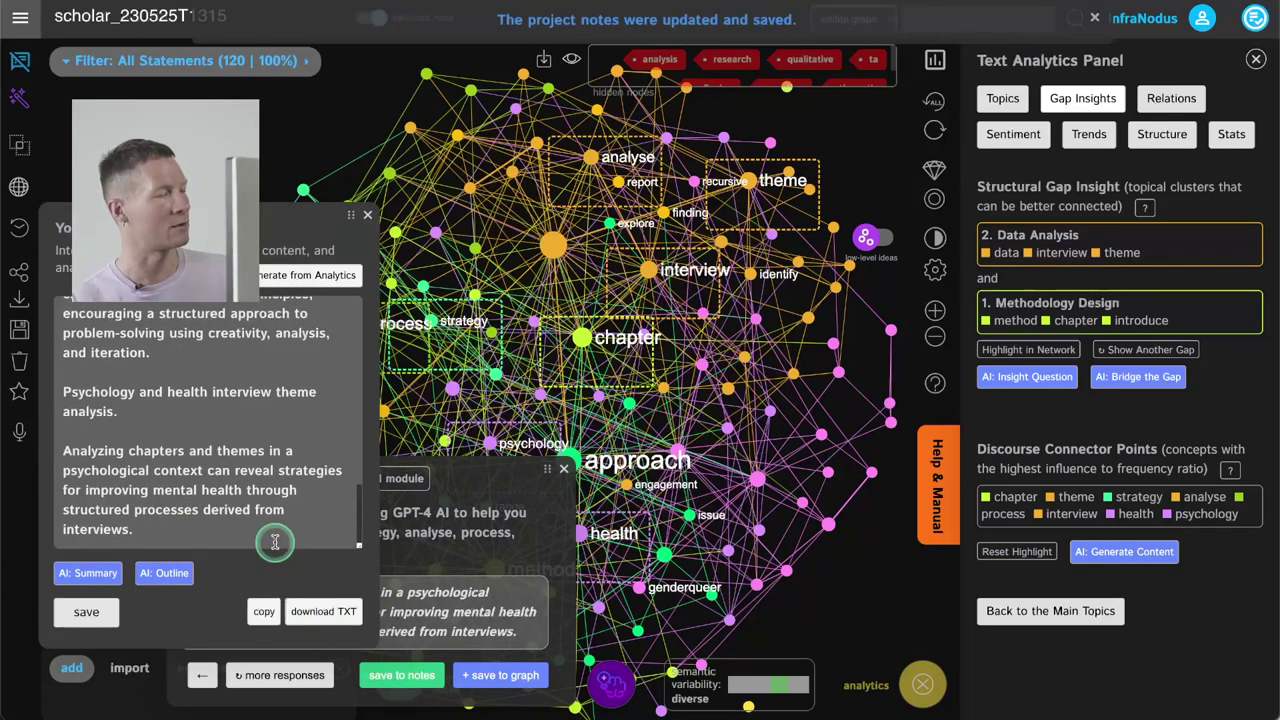
- Review the collected project notes and generate an AI summary of them, keeping the notes beside the summary
scroll(236, 440, up, 5)
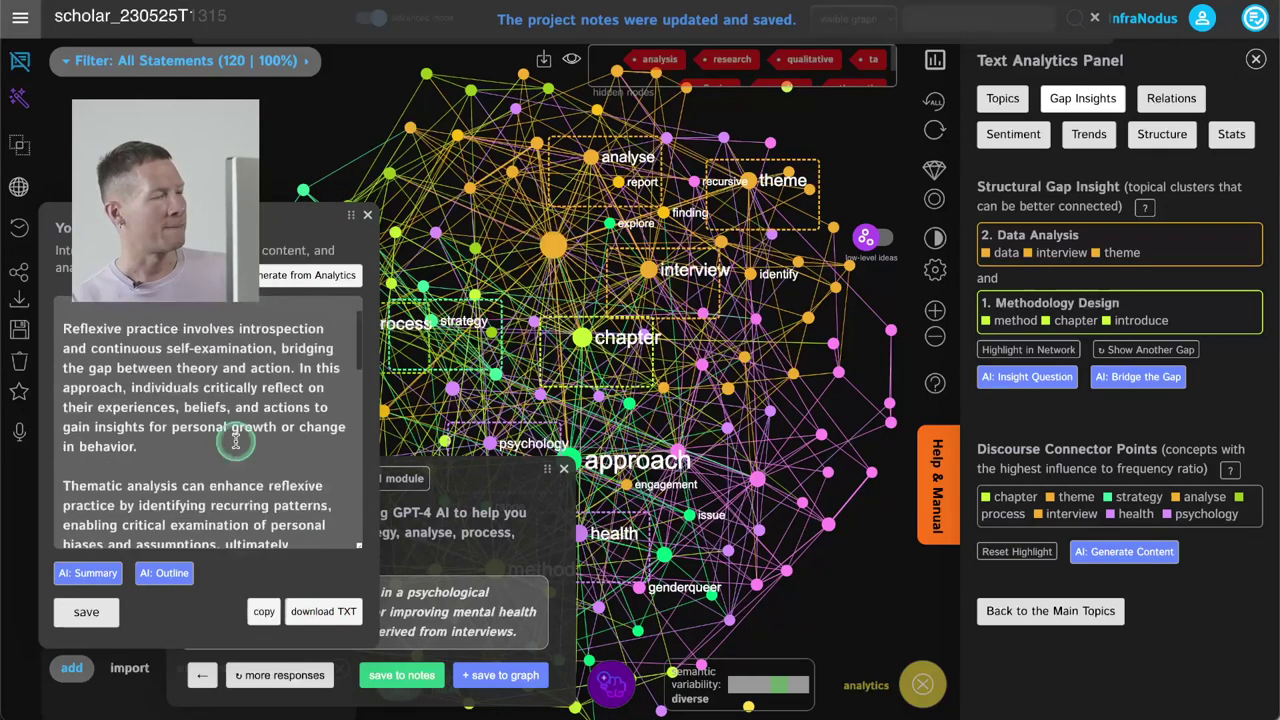
scroll(236, 440, down, 5)
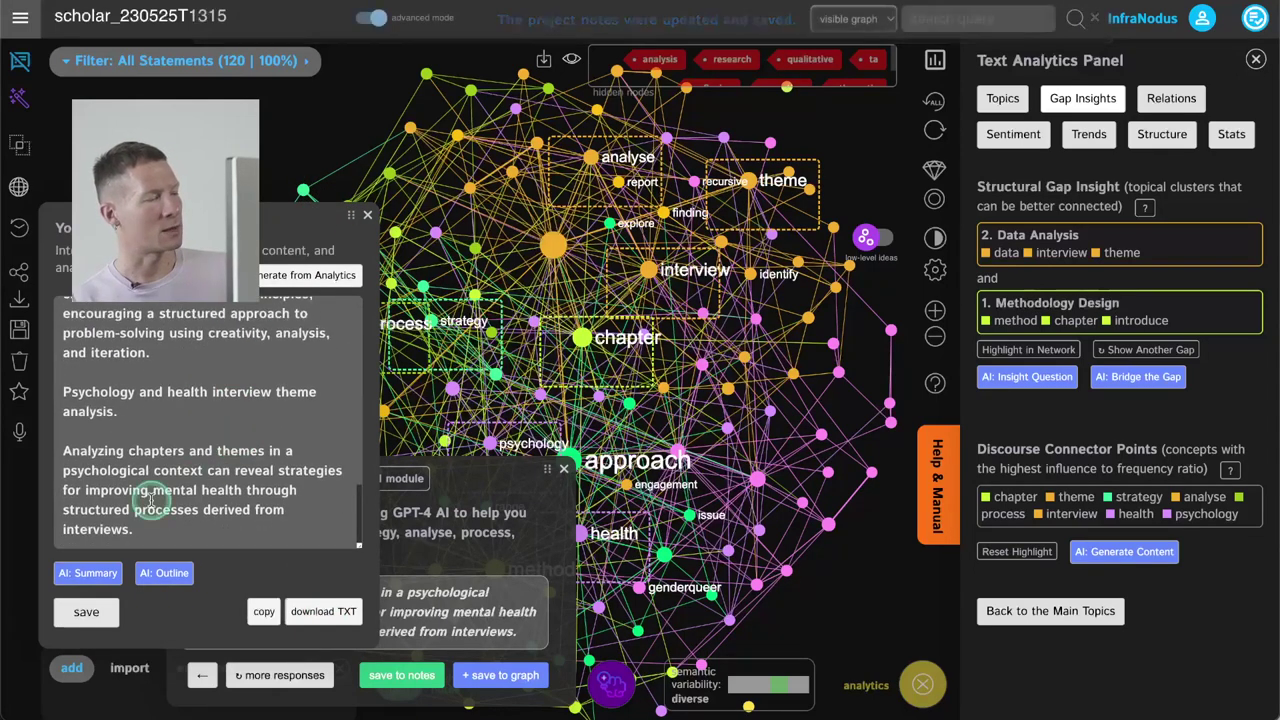
scroll(172, 432, up, 5)
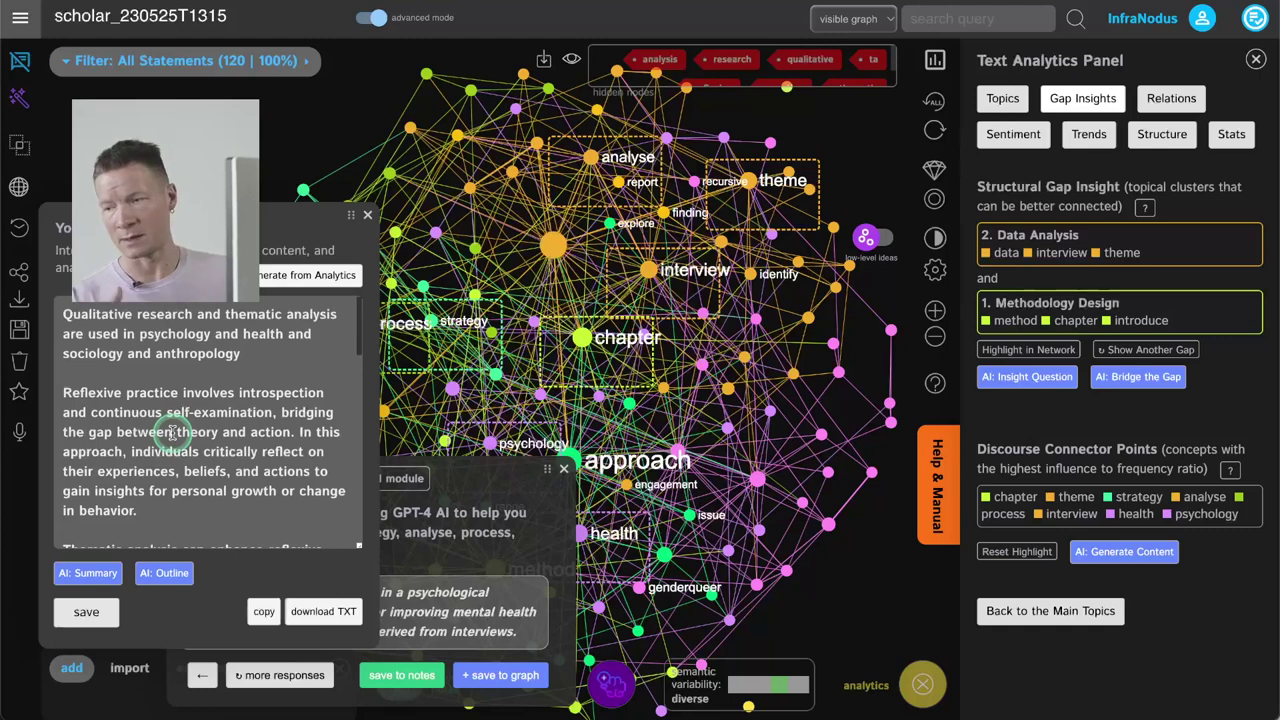
scroll(172, 432, down, 5)
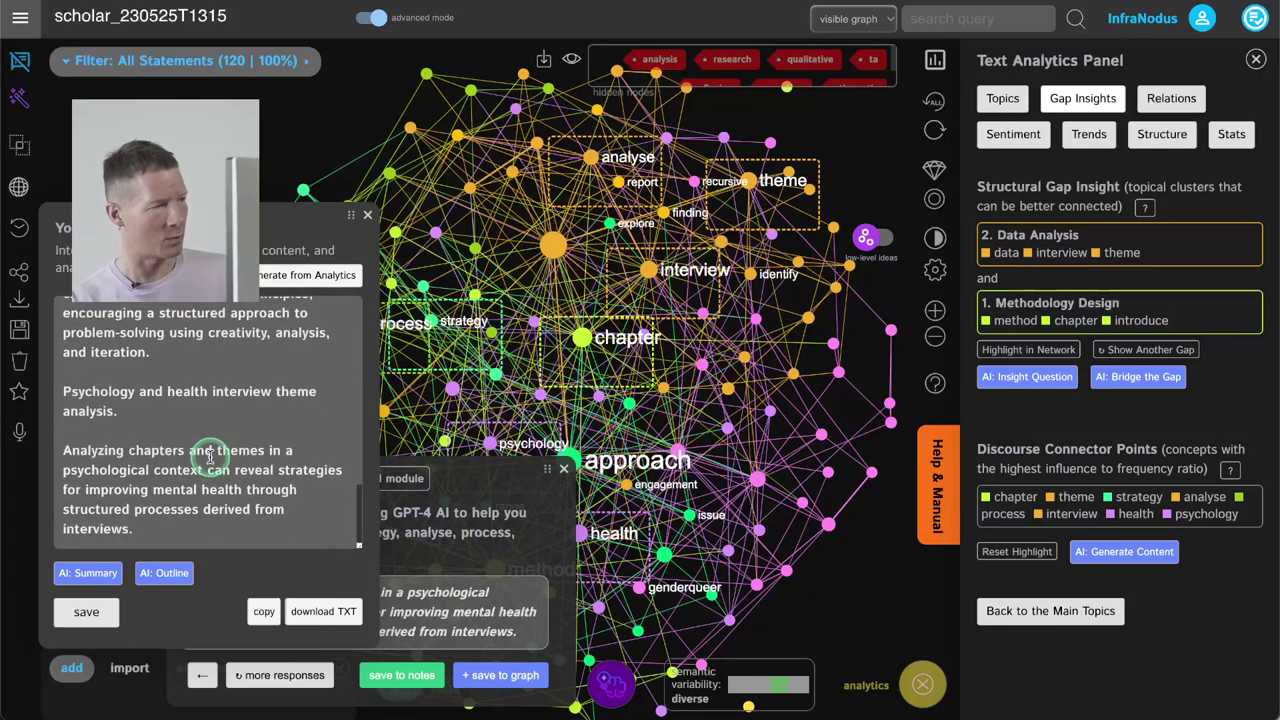
click(78, 575)
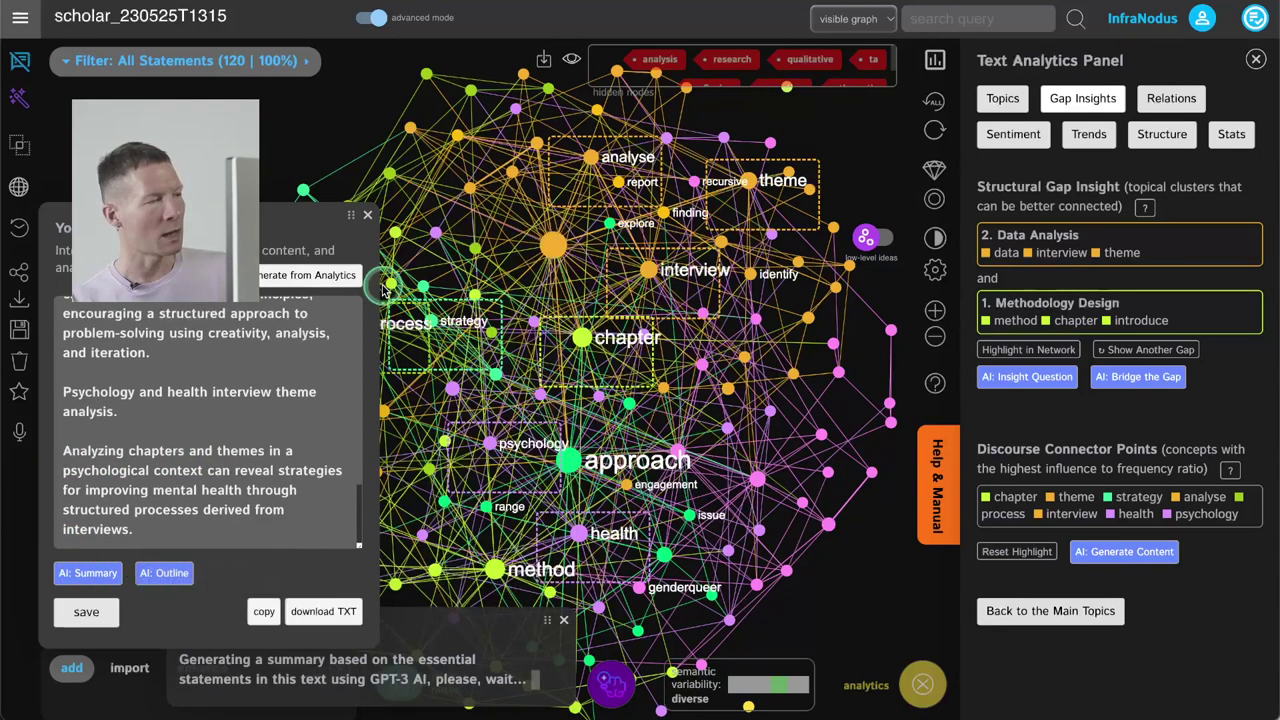
click(365, 217)
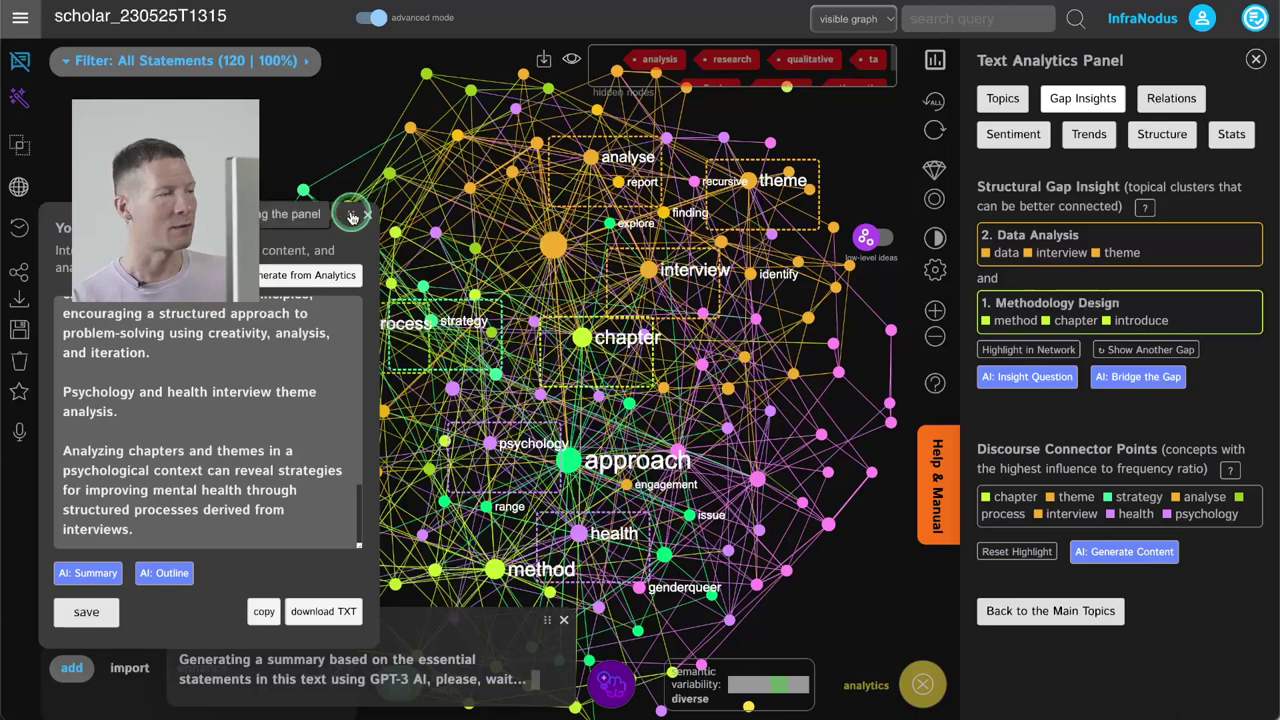
drag(365, 217, 369, 105)
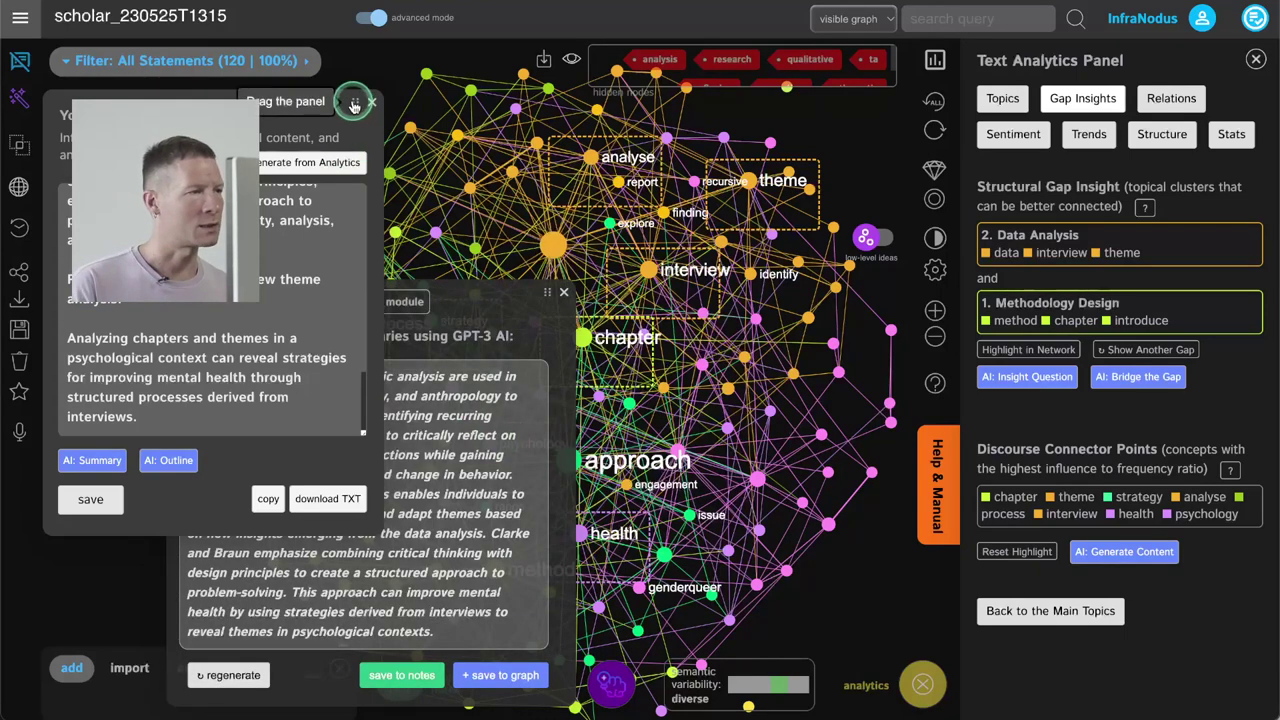
drag(353, 104, 916, 269)
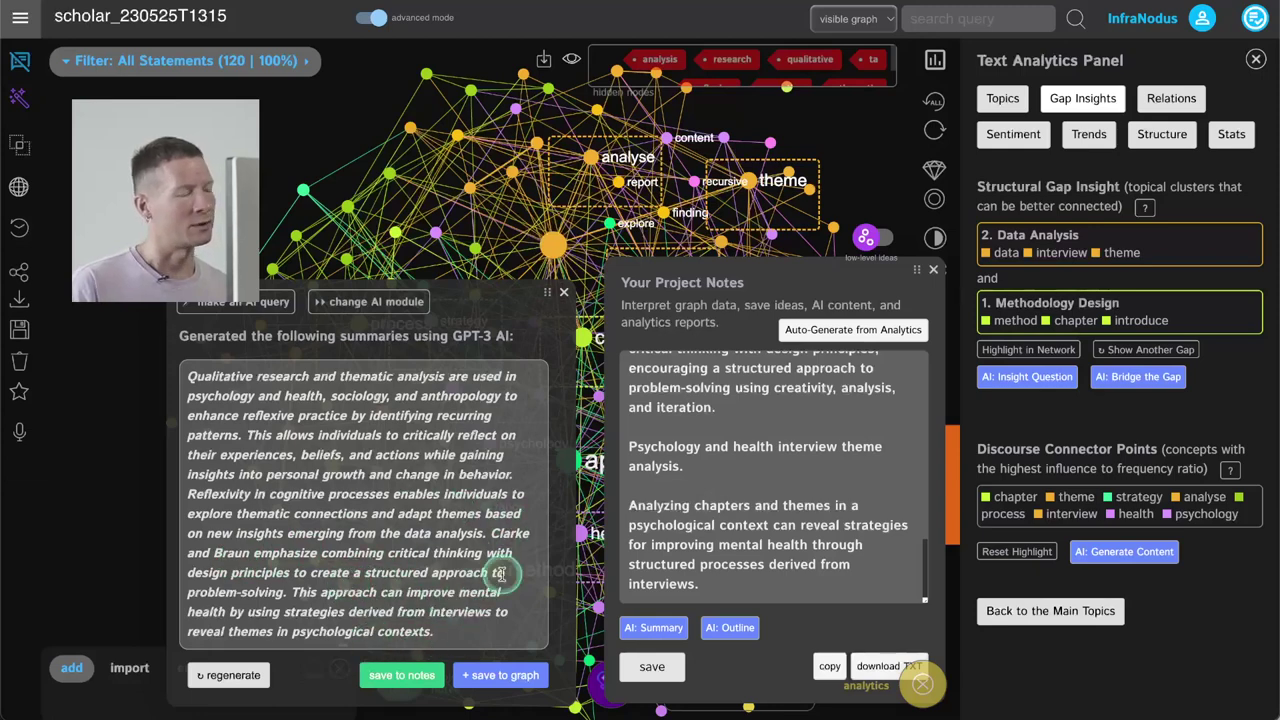
- Save the generated summary to the project notes, check the updated notes, and close the summary
click(401, 676)
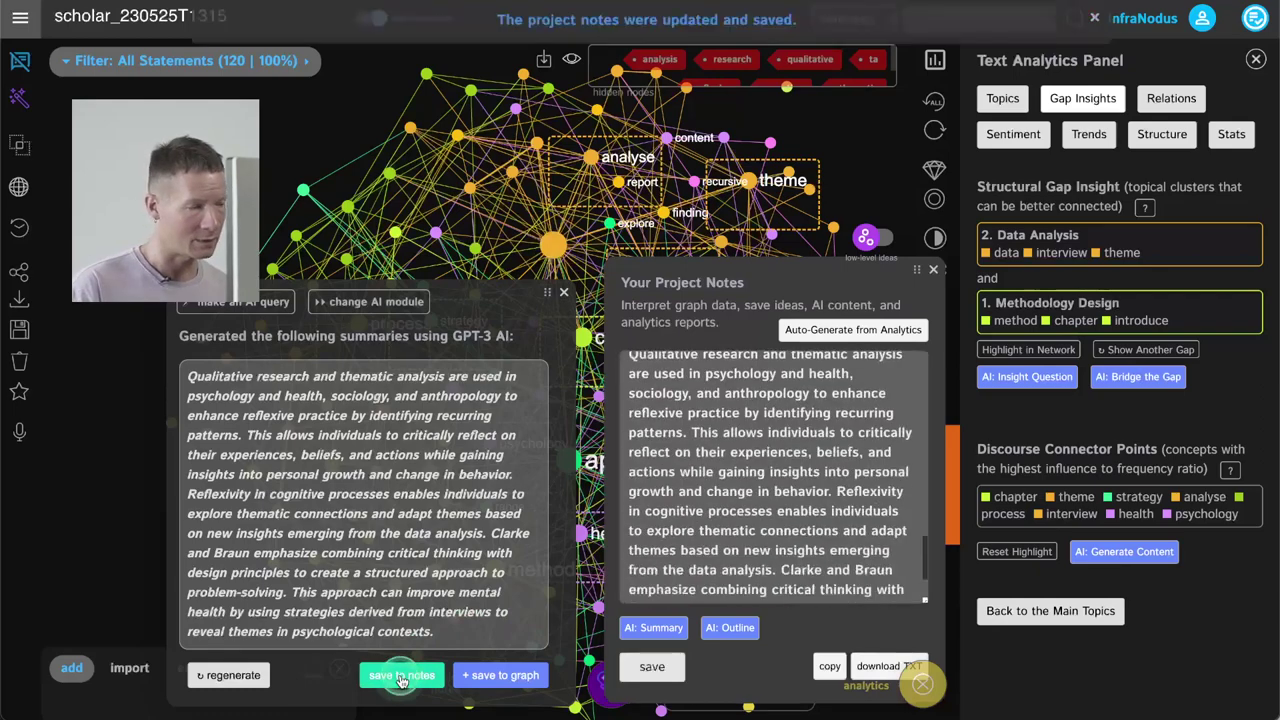
scroll(770, 392, down, 1)
scroll(804, 524, up, 5)
scroll(804, 524, down, 5)
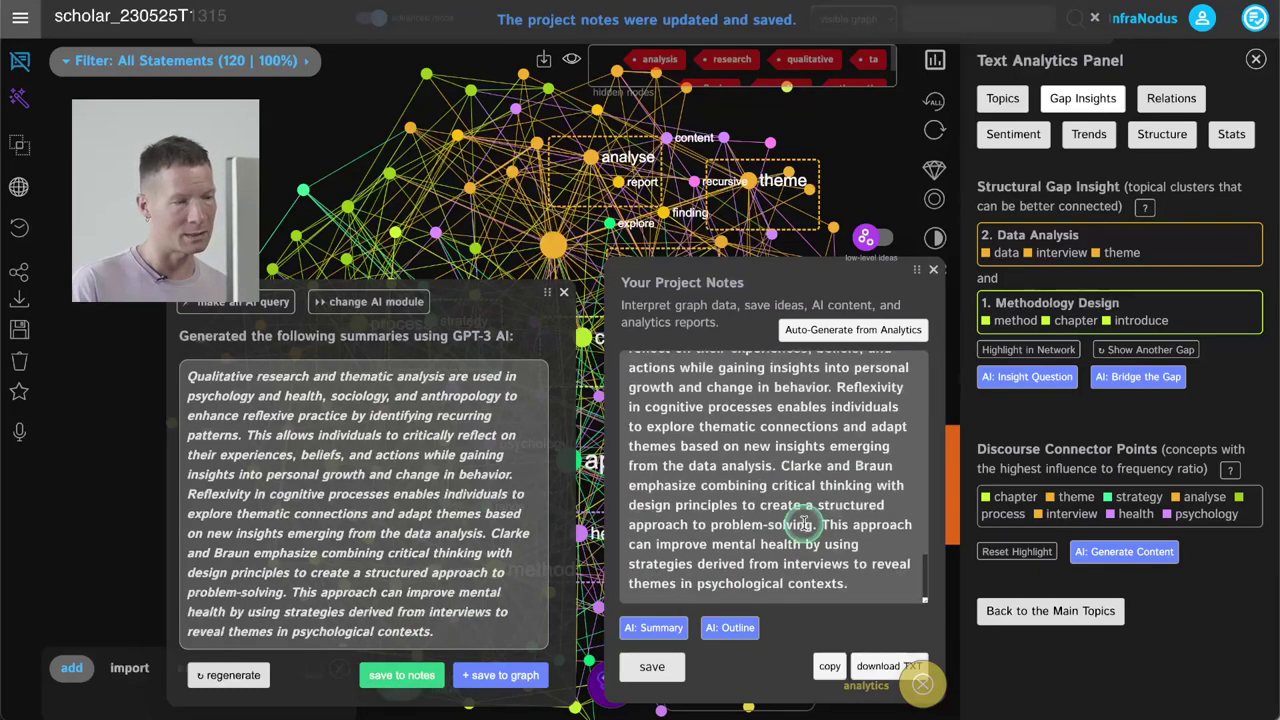
click(563, 292)
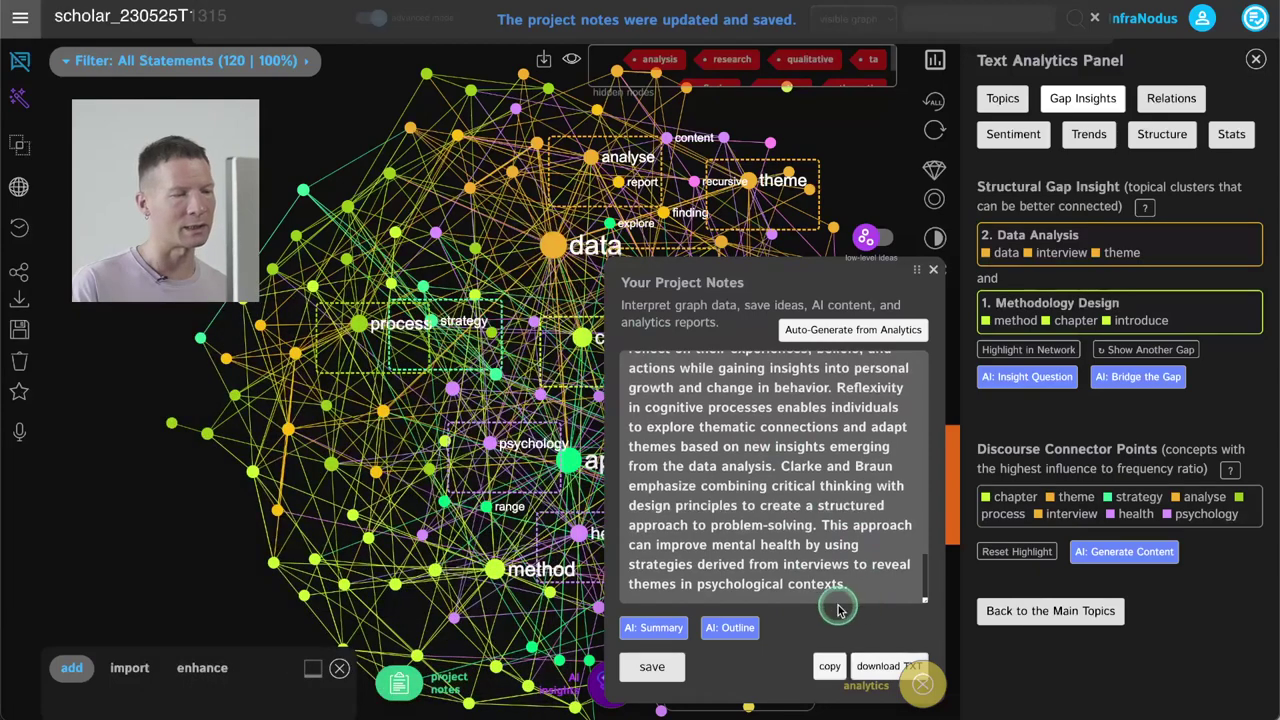
- Generate an AI outline from the project notes, read it through to the conclusion, and close it
drag(555, 293, 366, 286)
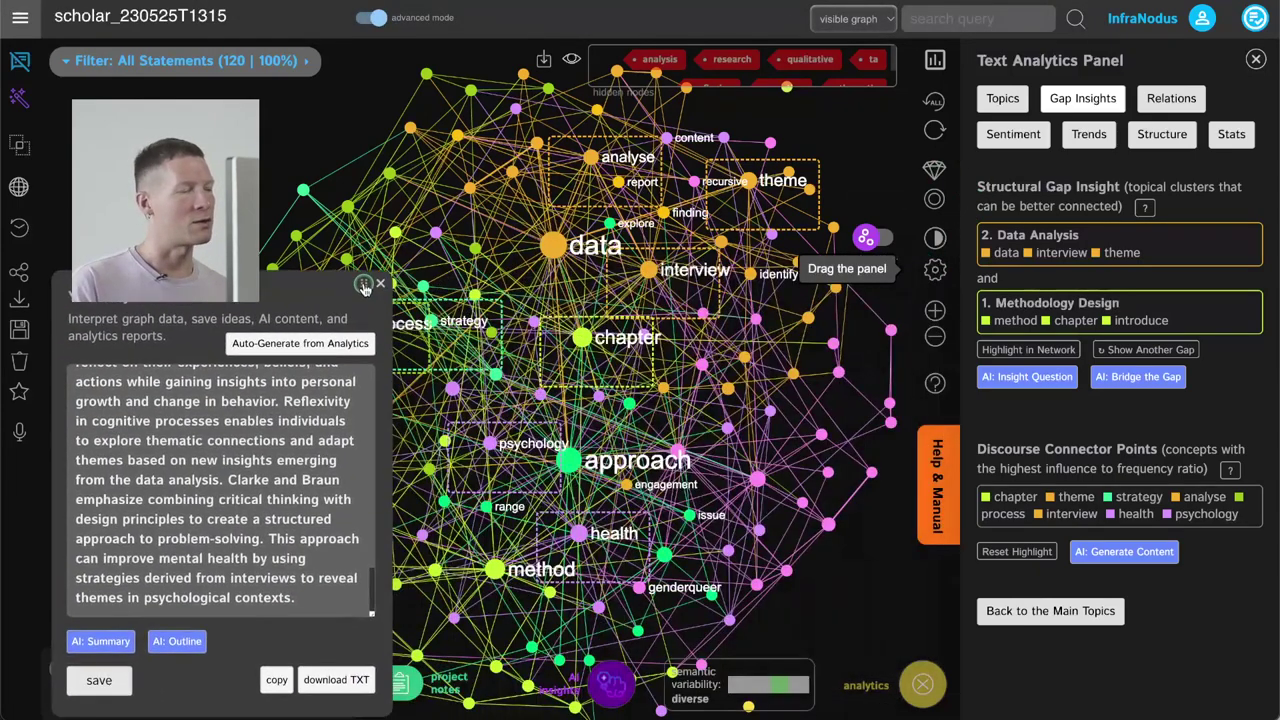
click(178, 643)
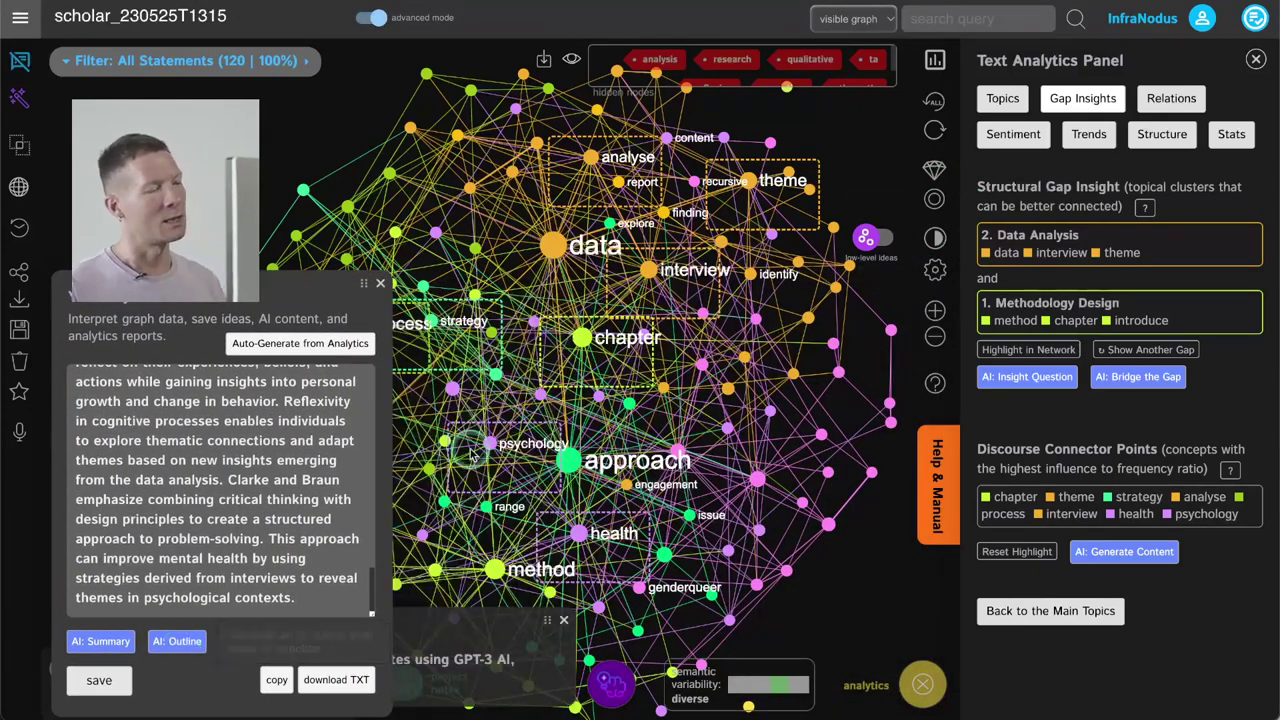
click(381, 285)
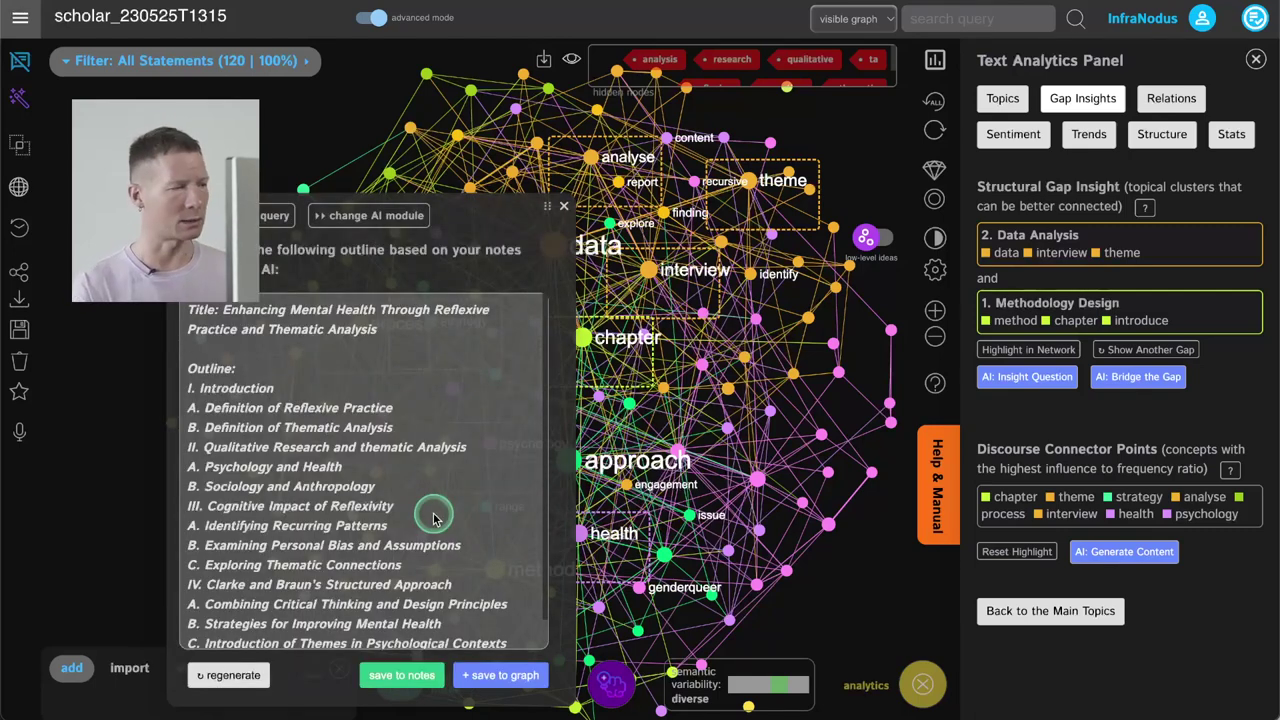
scroll(371, 530, down, 1)
scroll(369, 528, up, 1)
scroll(369, 527, down, 1)
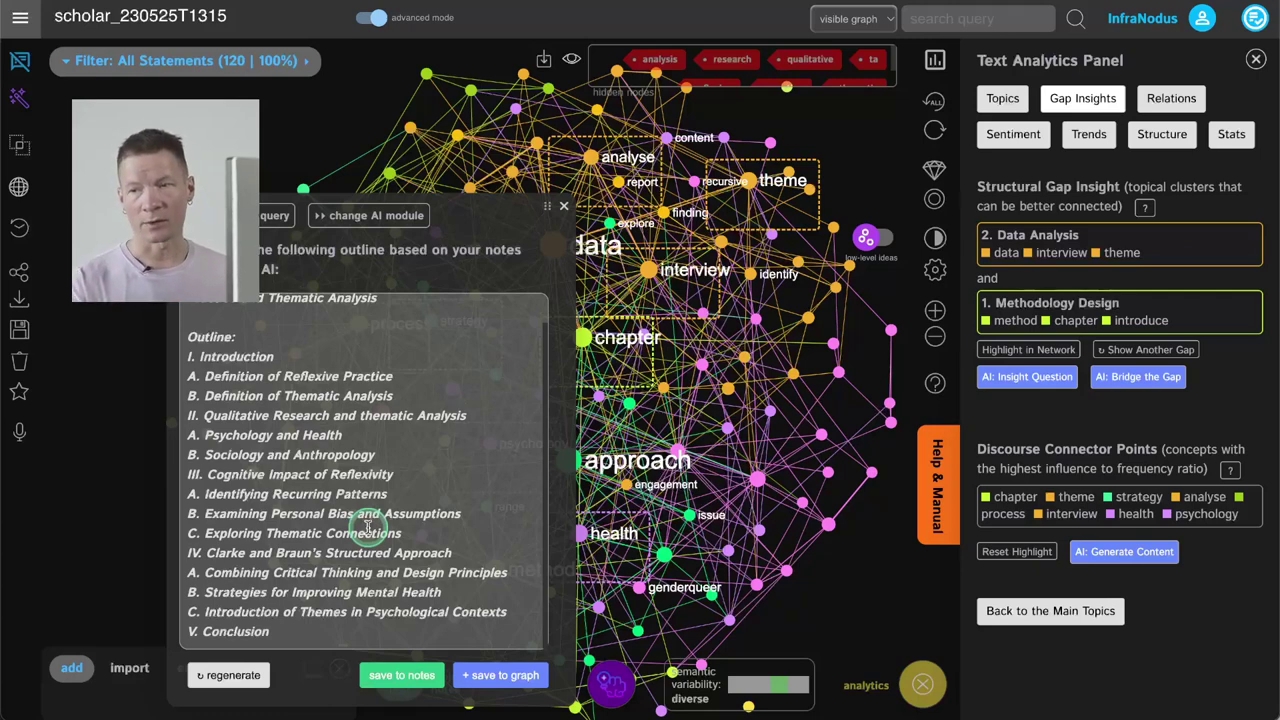
click(563, 206)
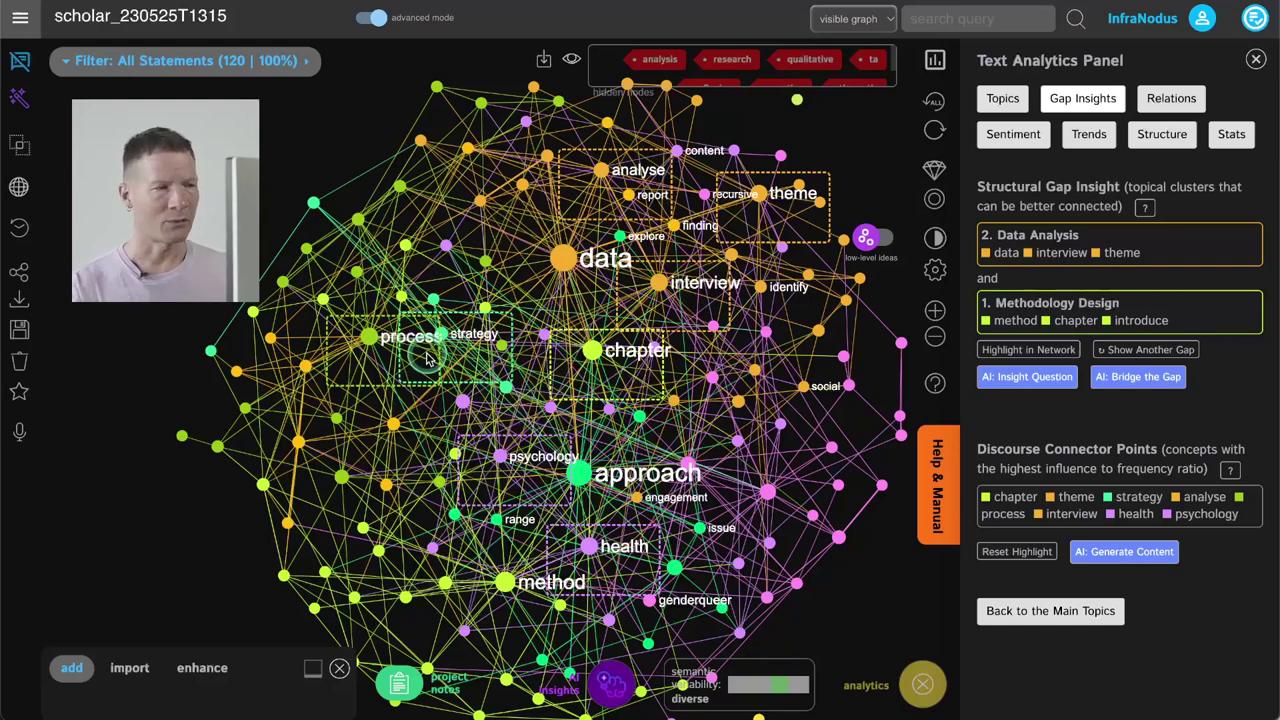
- Inspect the connections of the data node and the Methodology Design, Data Analysis and Health Care clusters in the network, clearing each selection
click(566, 262)
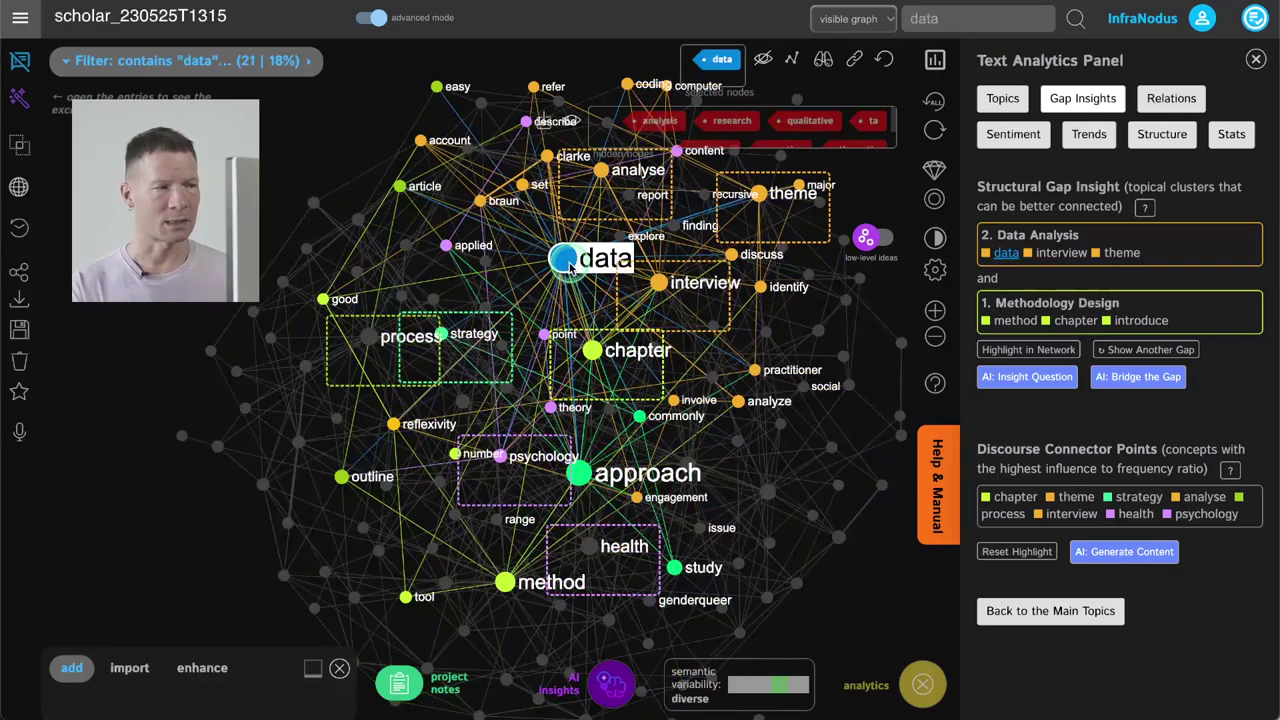
click(570, 266)
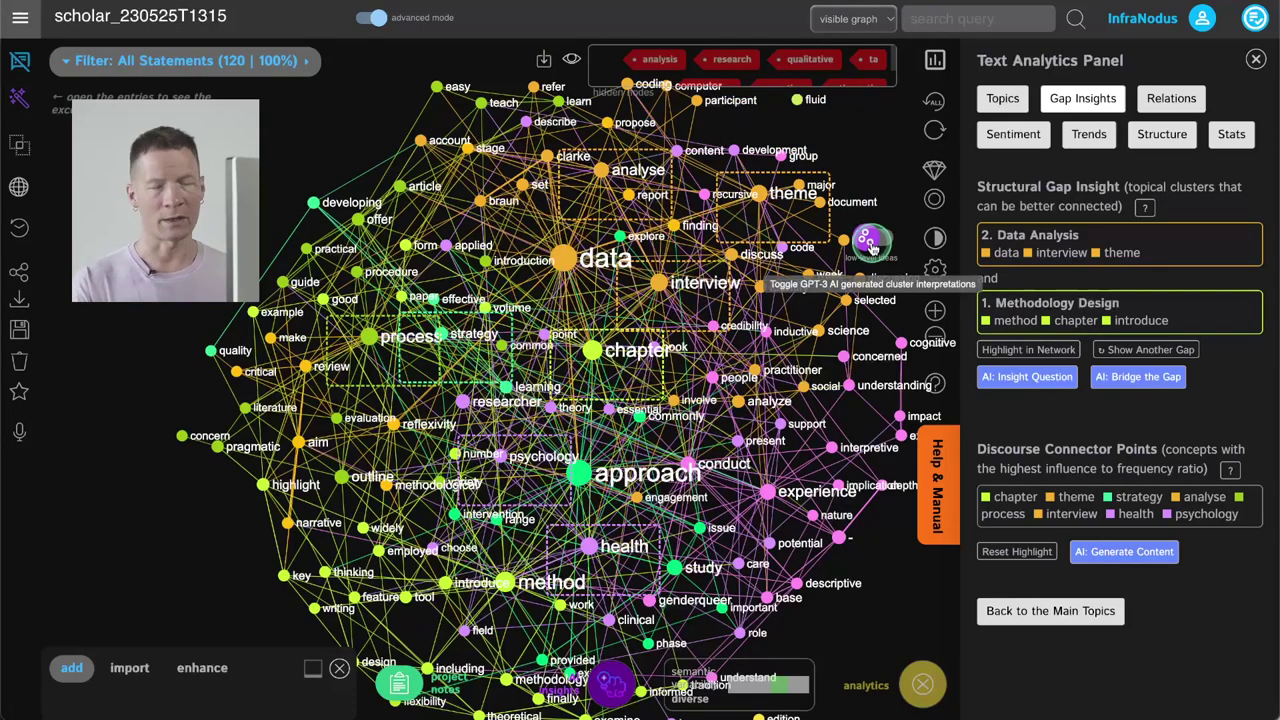
click(1004, 99)
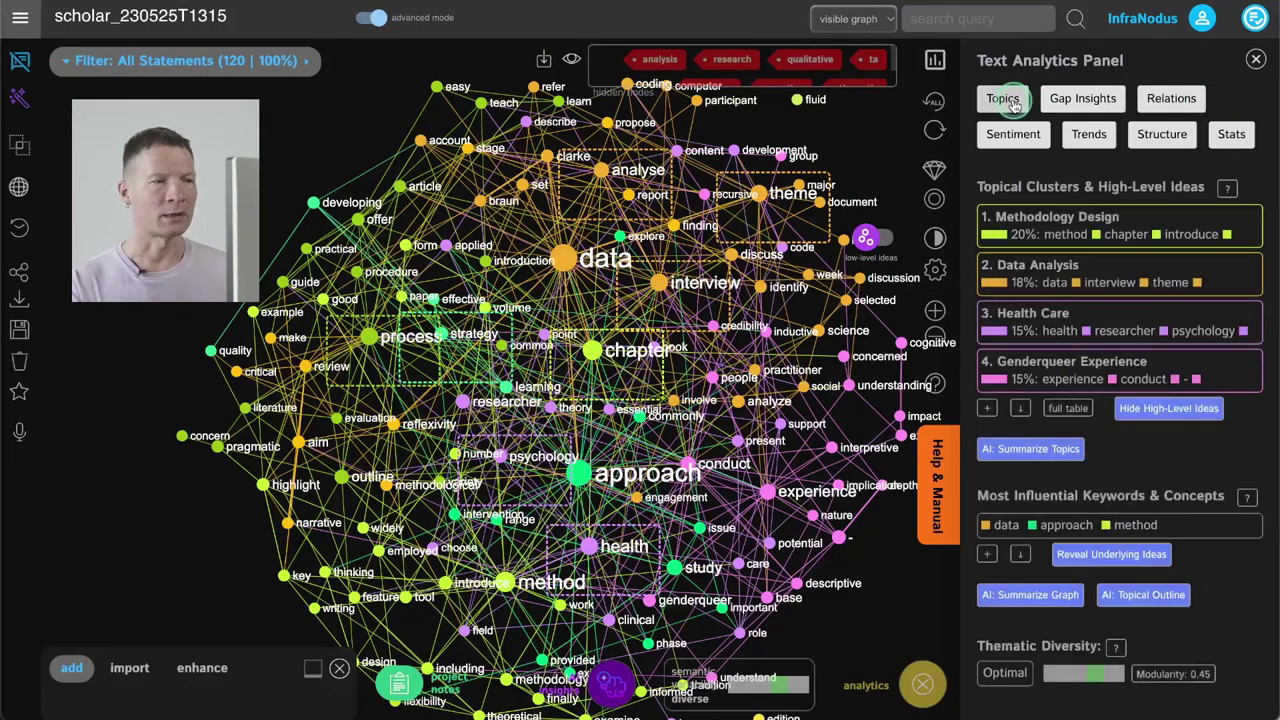
click(1177, 222)
click(1165, 222)
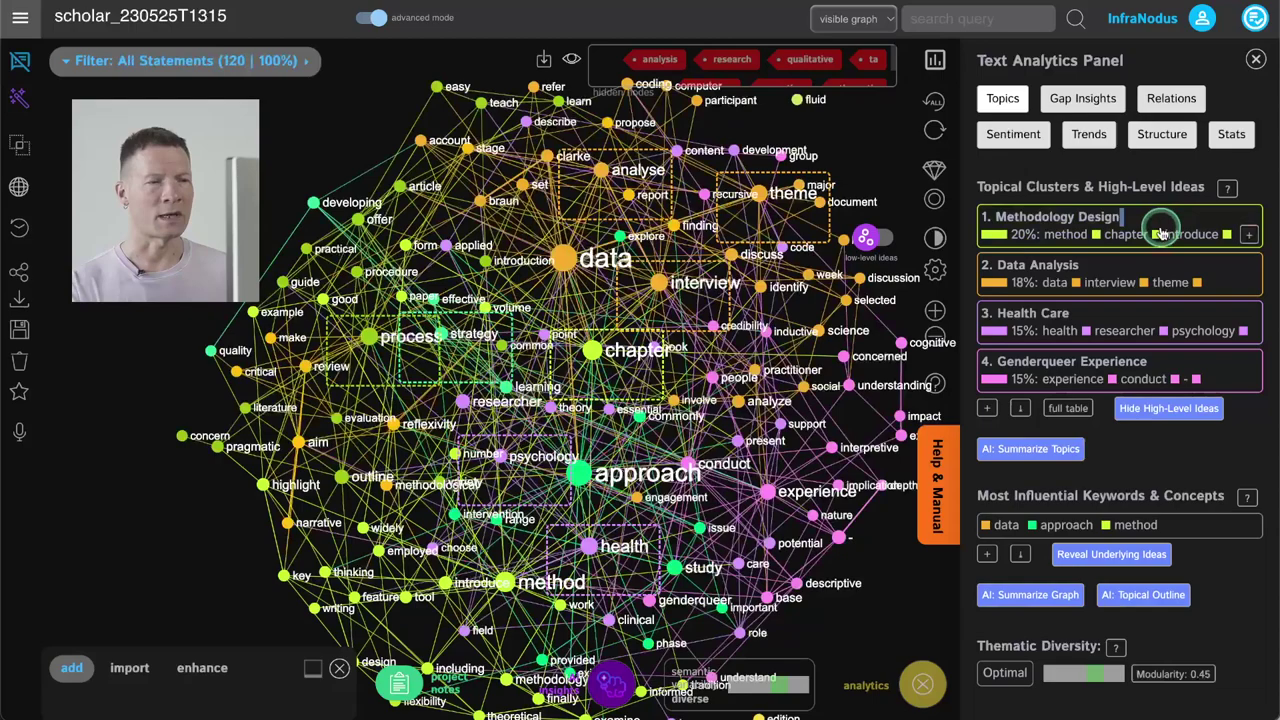
click(1113, 270)
click(1112, 268)
click(1092, 322)
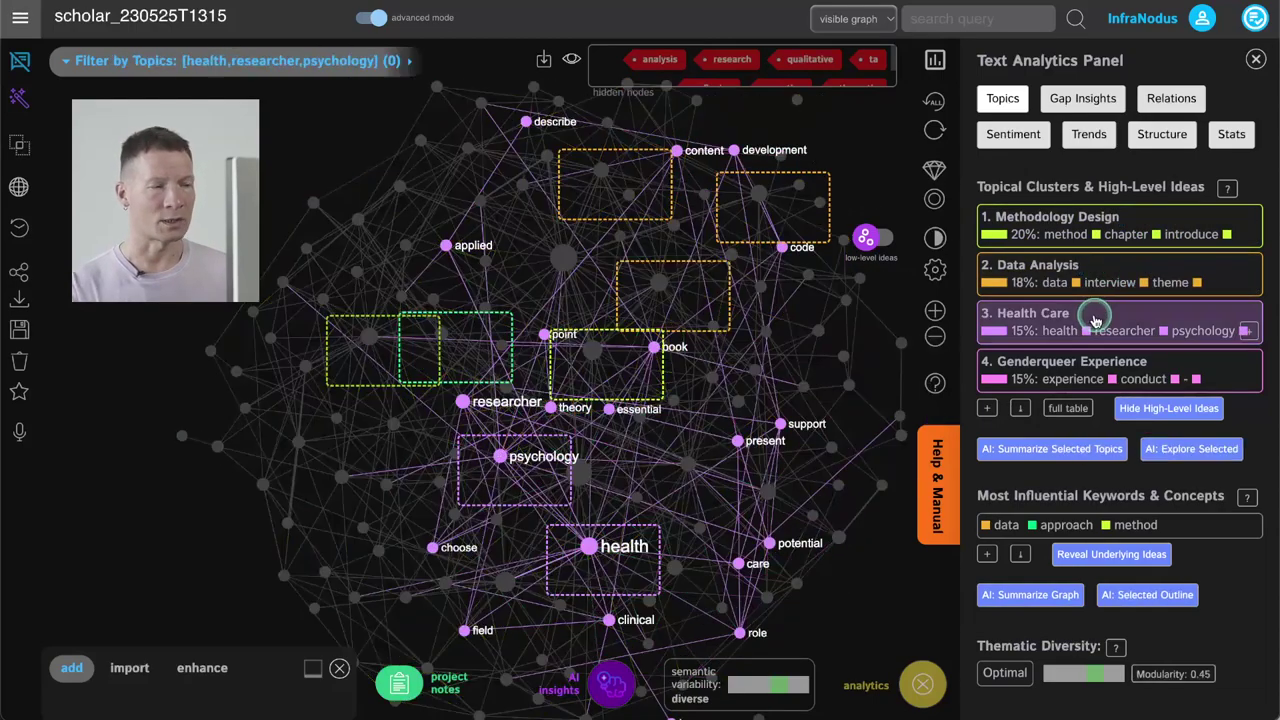
click(1093, 320)
scroll(272, 484, up, 3)
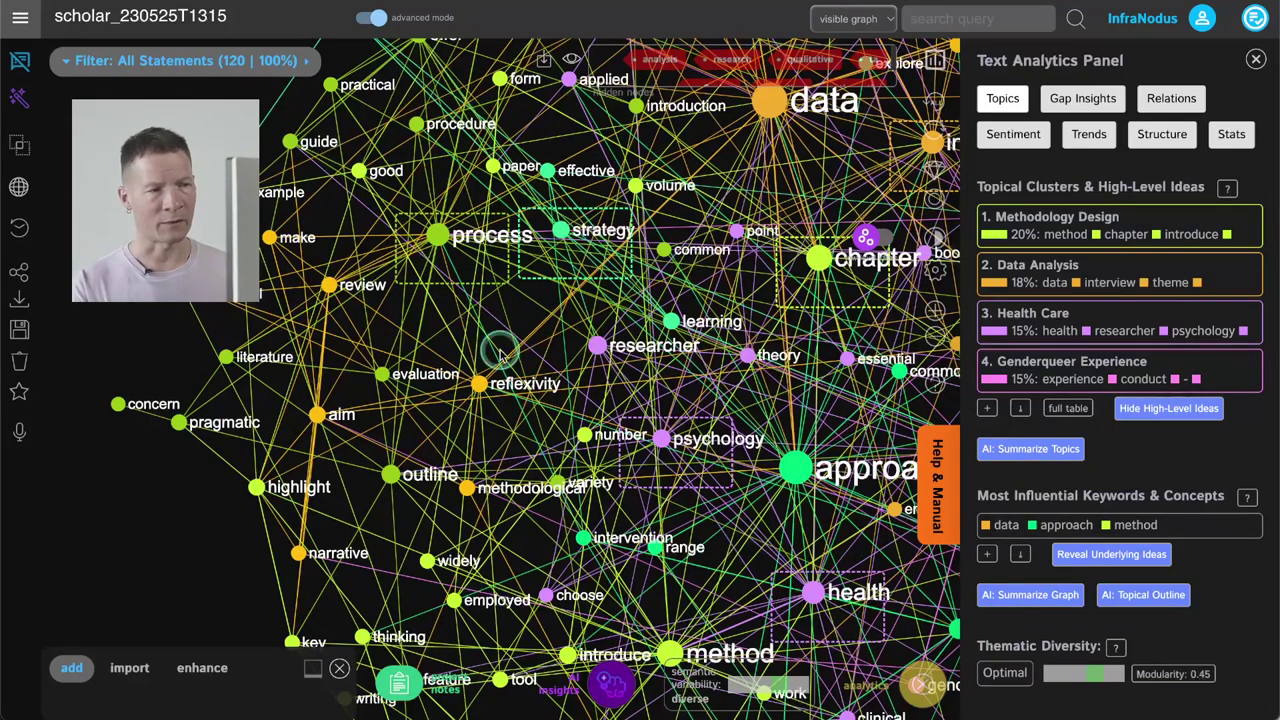
scroll(508, 348, down, 3)
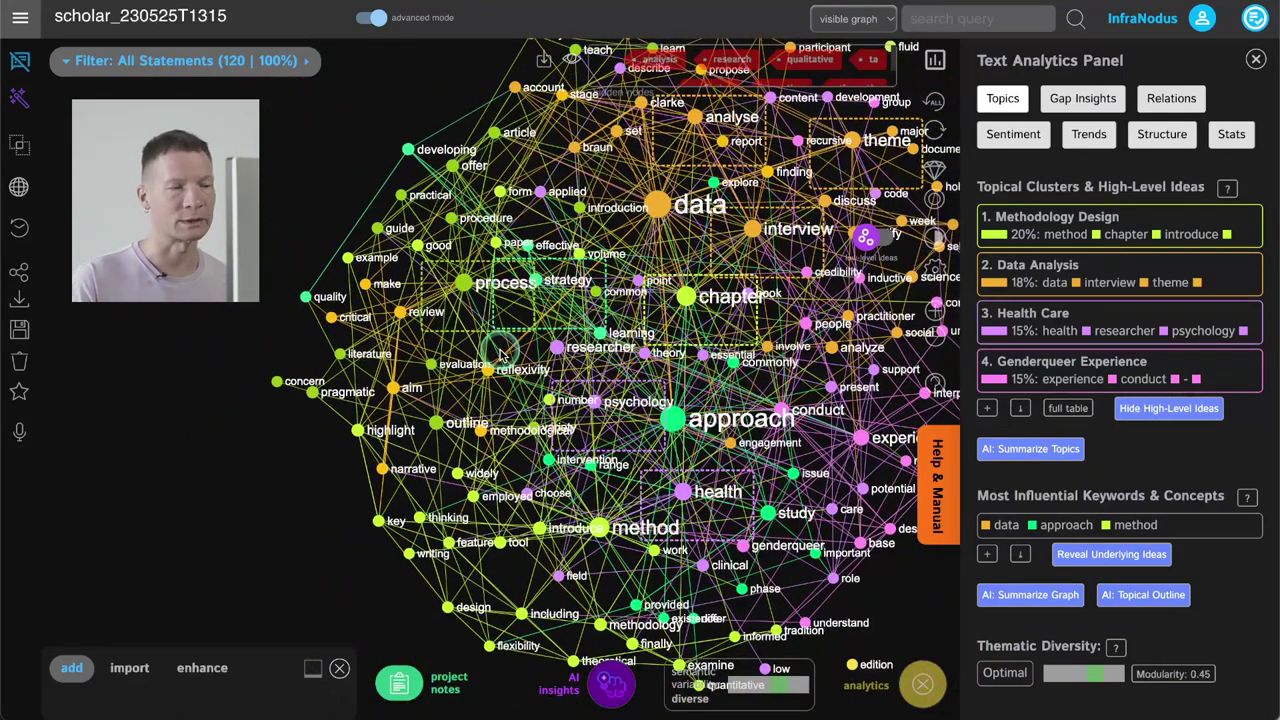
scroll(509, 425, down, 3)
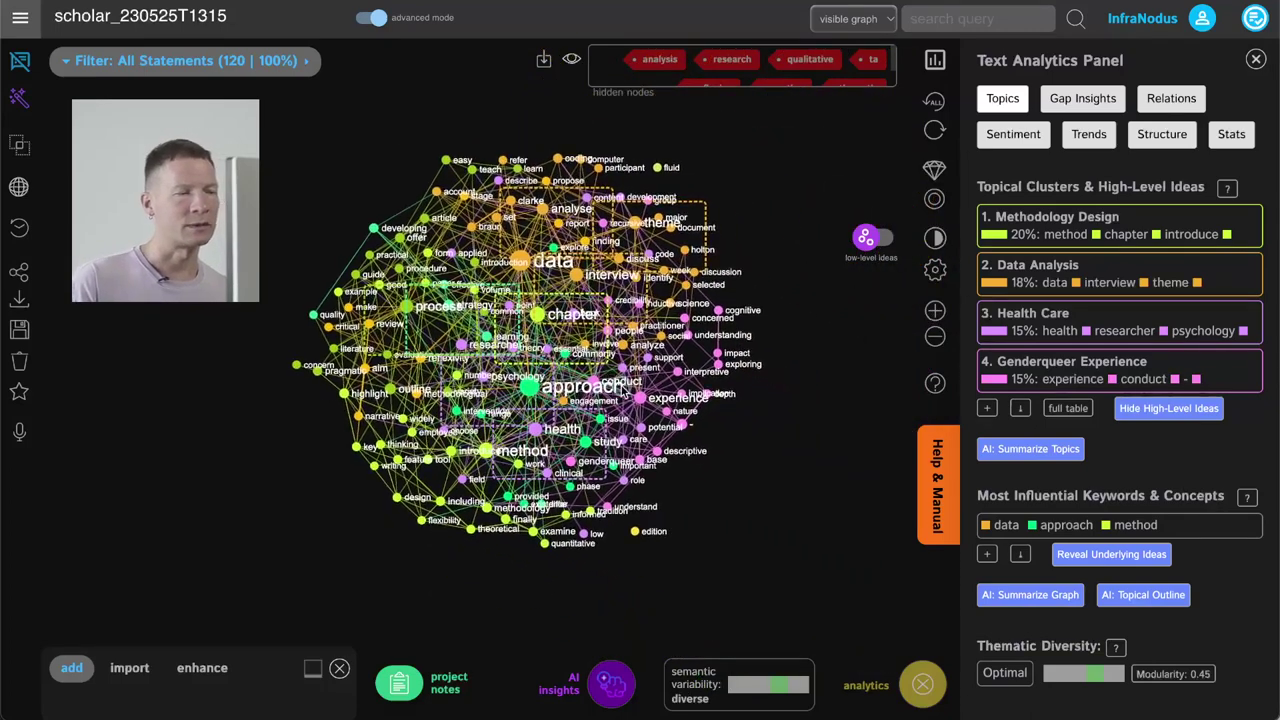
- Reopen the project notes, look through the saved text, and close them
click(399, 683)
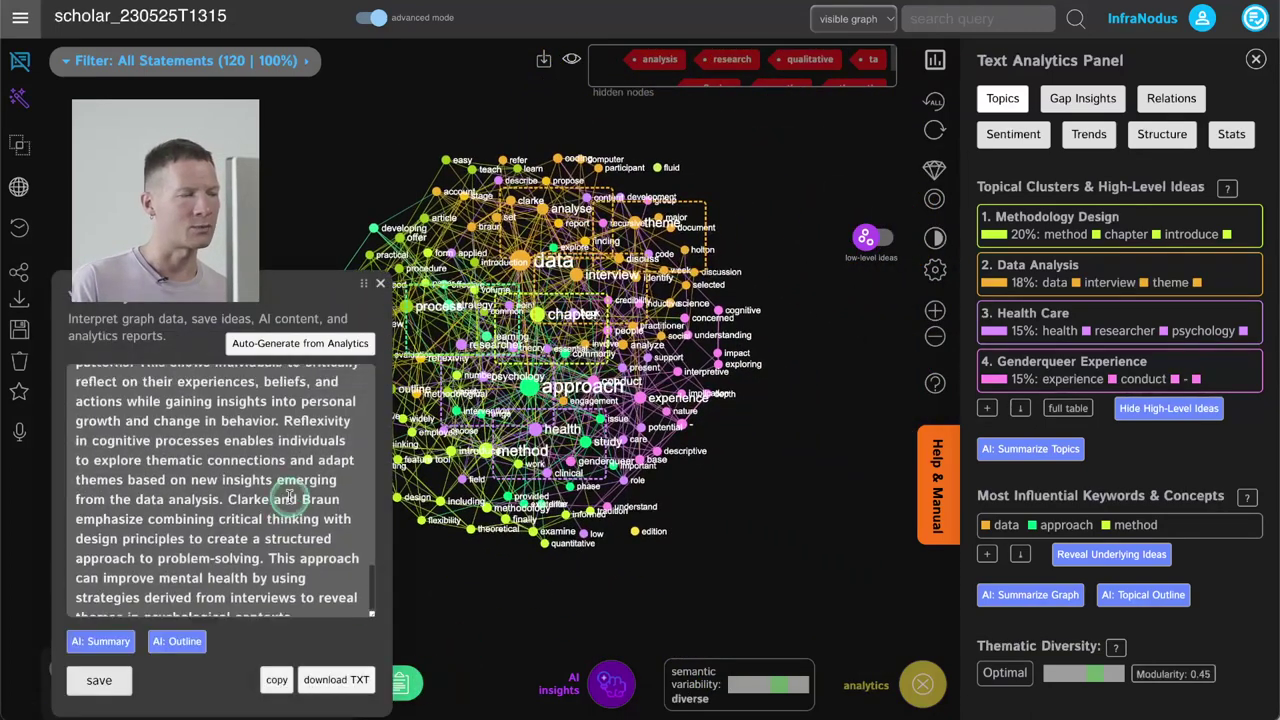
scroll(289, 497, up, 3)
scroll(289, 497, down, 4)
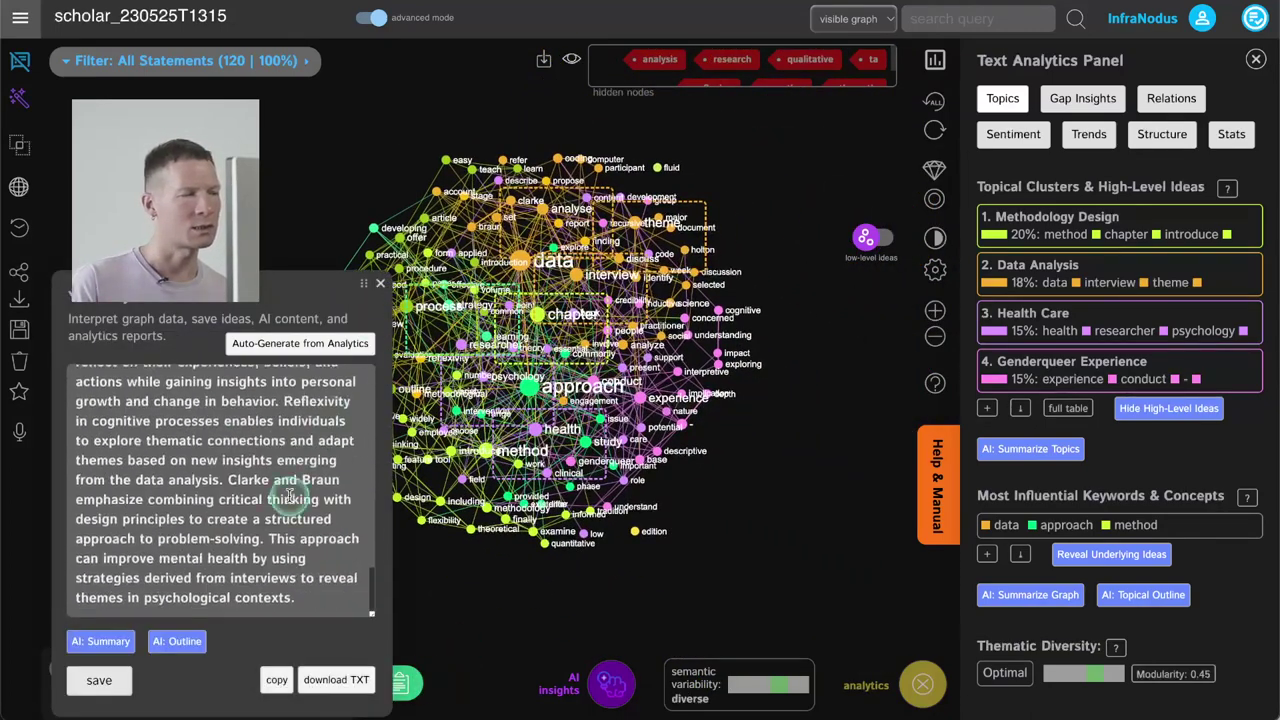
click(380, 286)
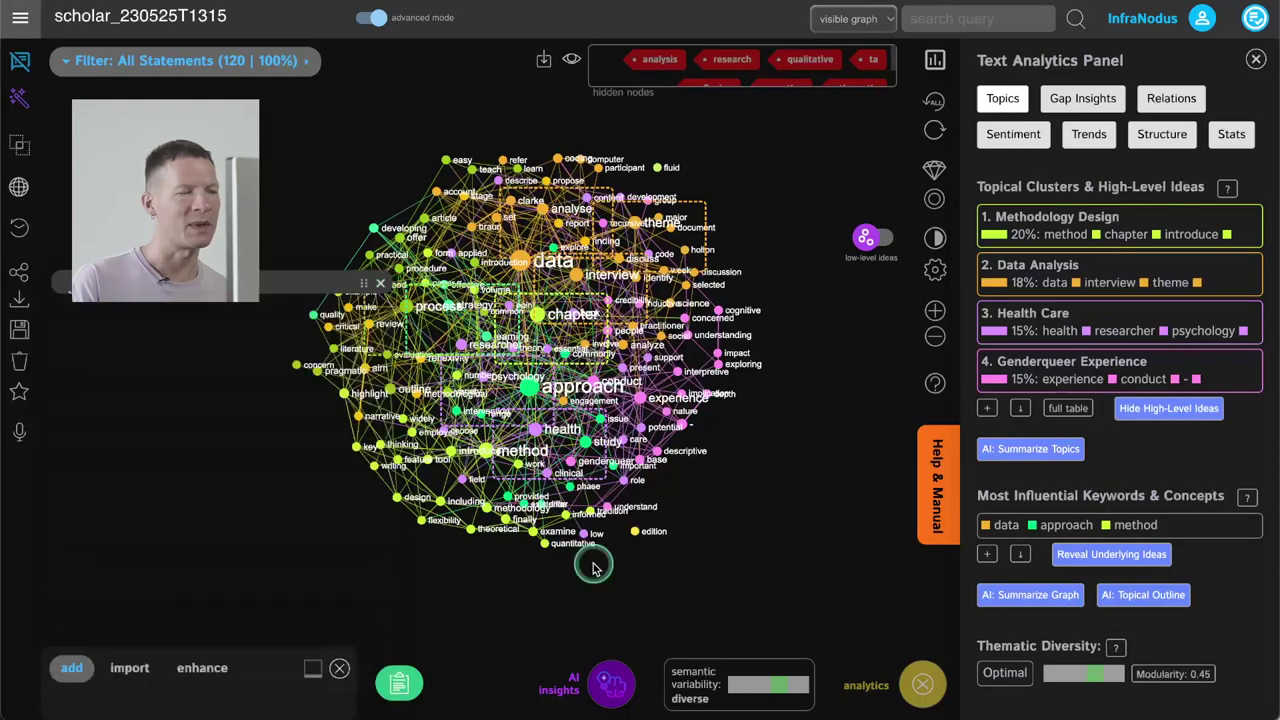
- Highlight the structural gaps in the network, cycle to the one between Learning Strategy and Reflexivity Aim, and reset the connector points highlight
click(1088, 104)
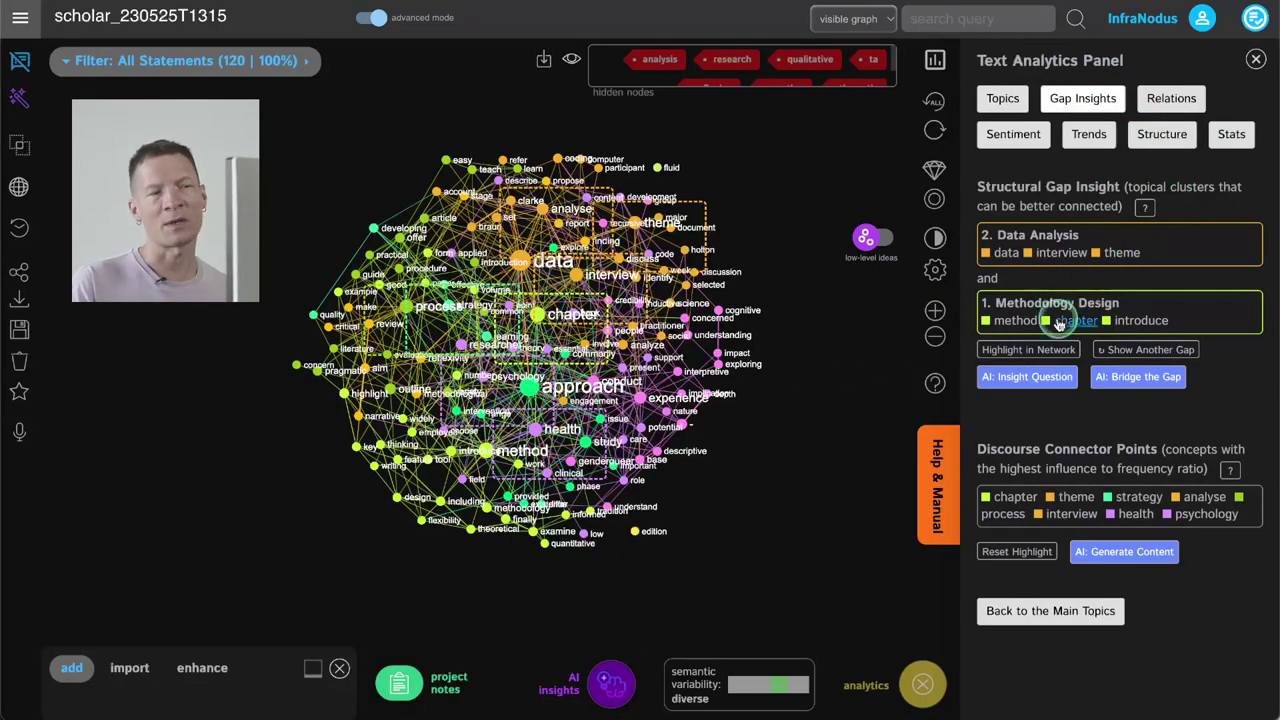
click(1020, 349)
click(1122, 349)
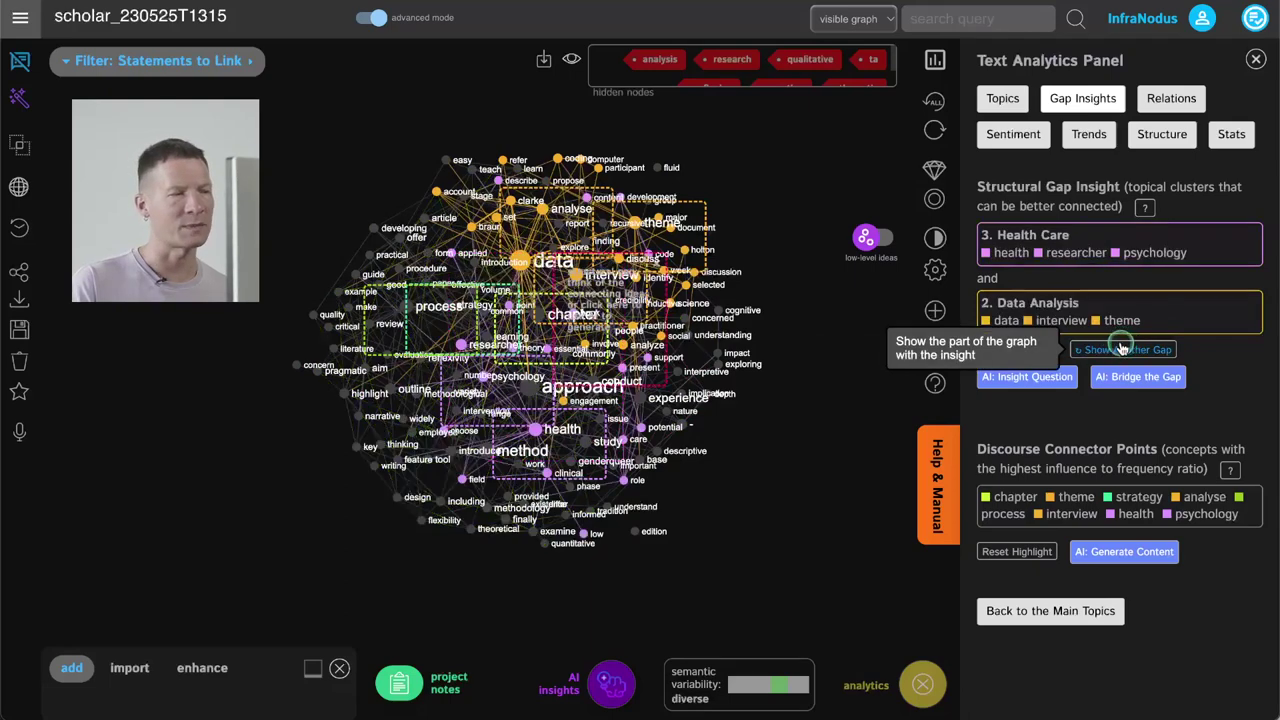
click(1122, 349)
click(1122, 349)
click(1122, 349)
click(1122, 349)
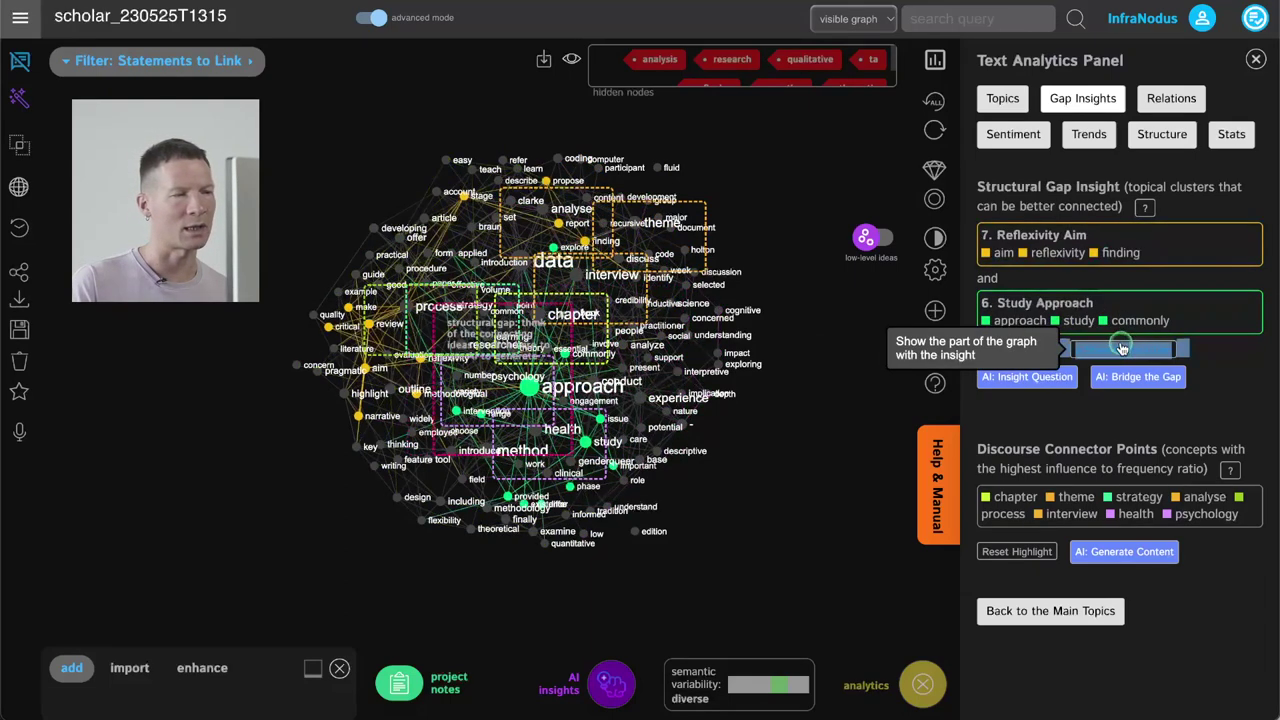
click(1122, 348)
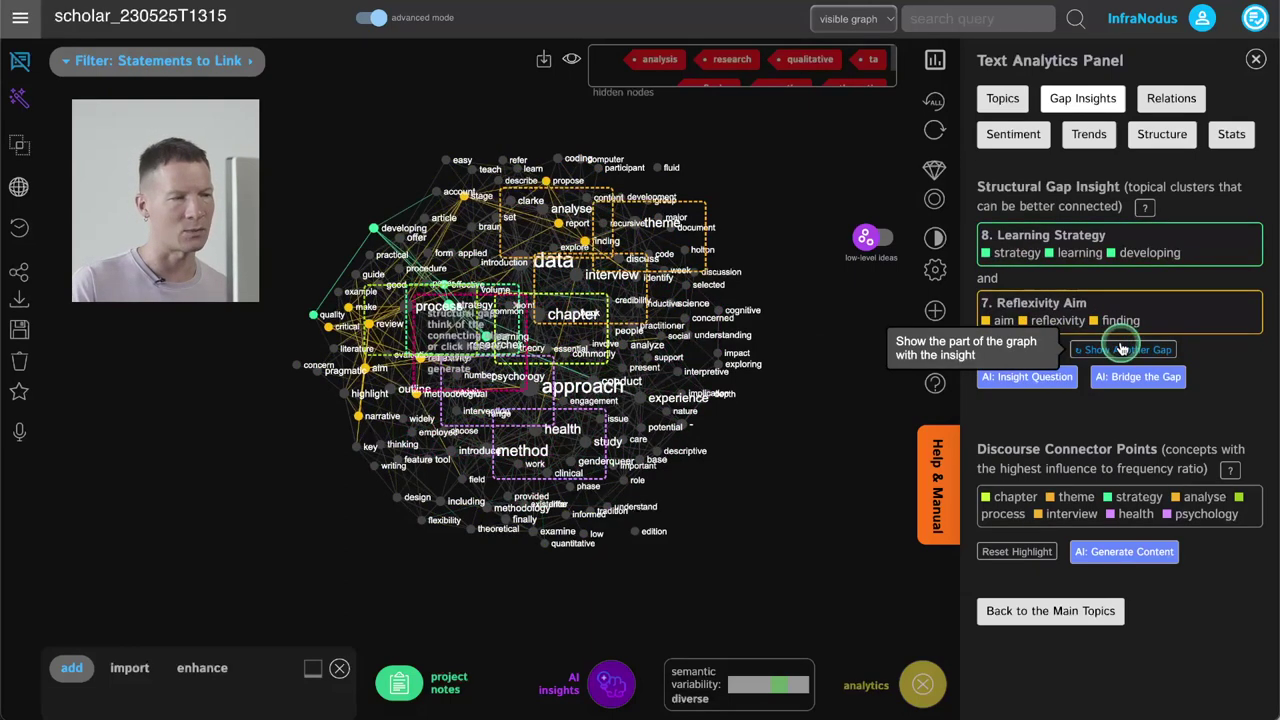
click(998, 557)
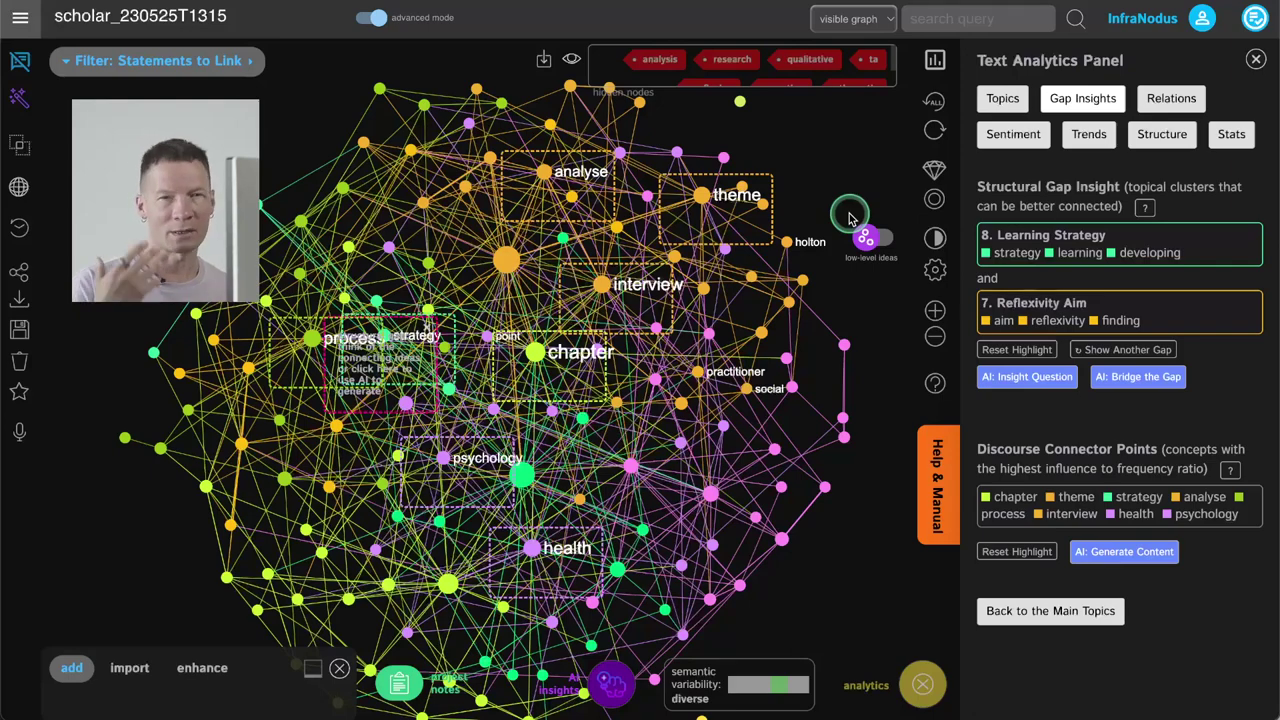
- Look through the reflexive practice text in the project notes, close them, and return to the main topical clusters overview
click(437, 684)
scroll(310, 482, up, 5)
scroll(230, 520, down, 5)
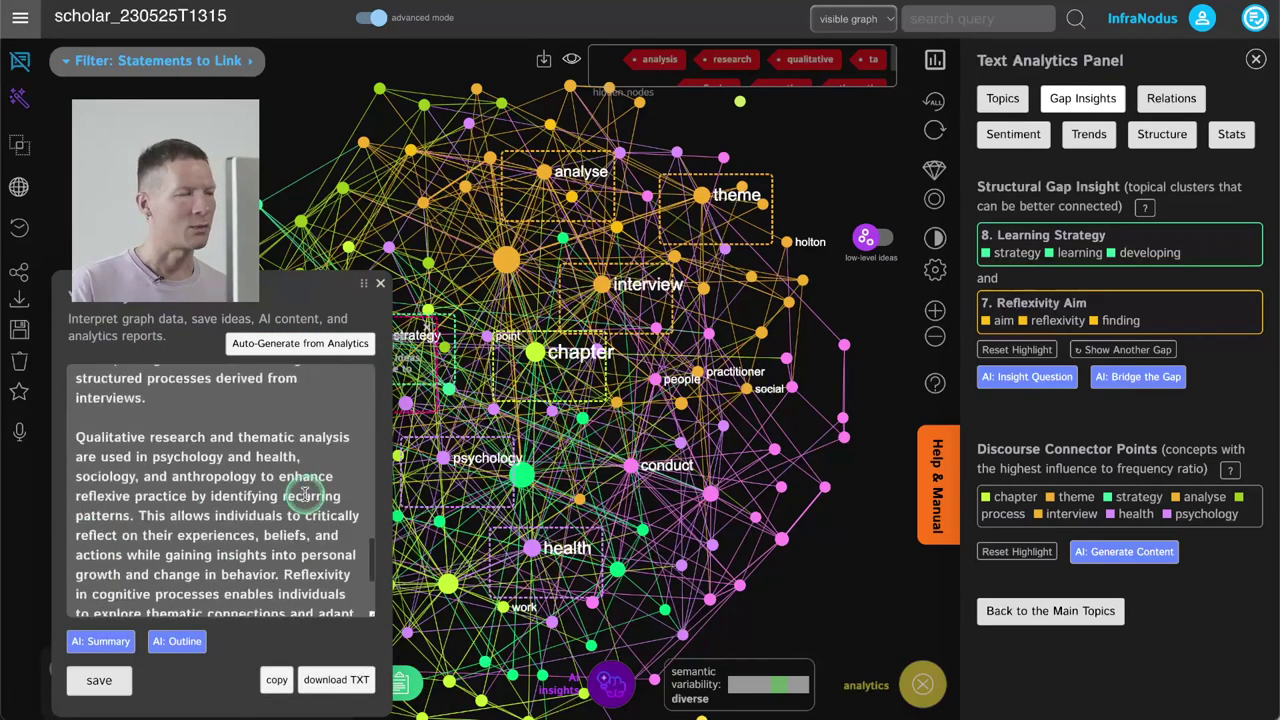
click(380, 283)
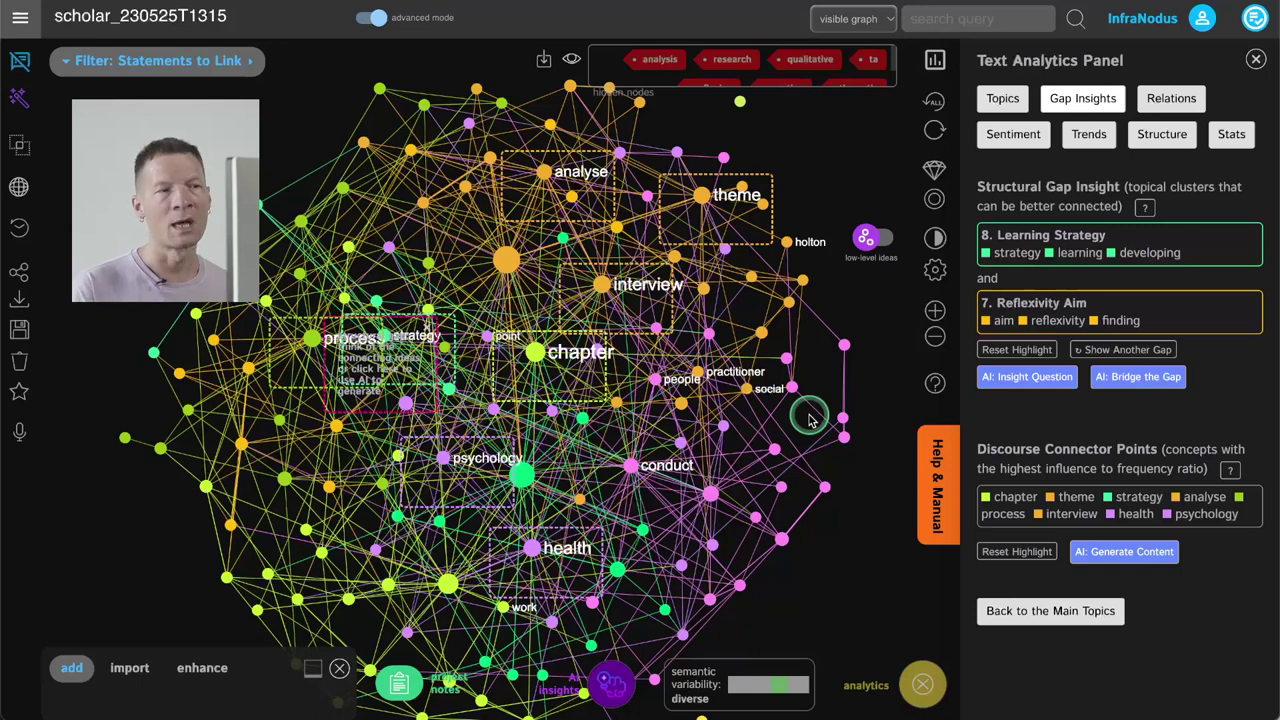
click(1003, 100)
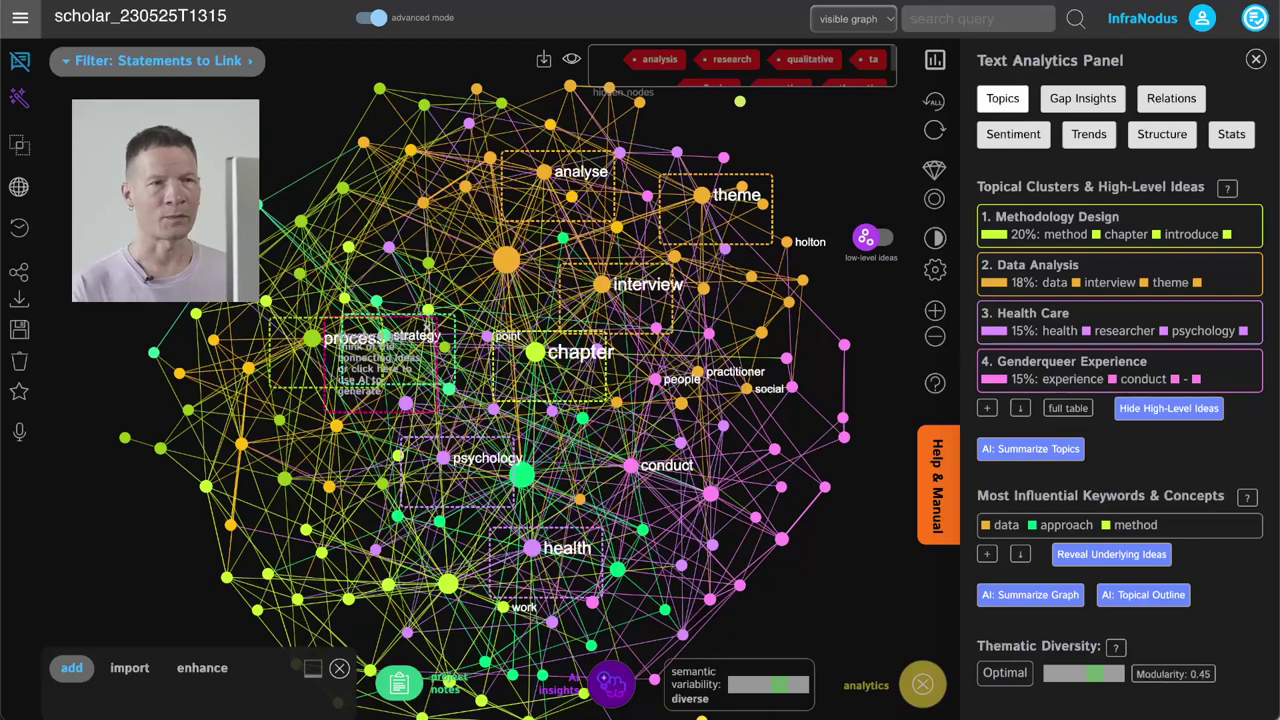
- Review the recommended Text Diagnostics Workflow, from the completed steps through Locate Discourse Connector Points to the remaining ones, and close it
click(1242, 32)
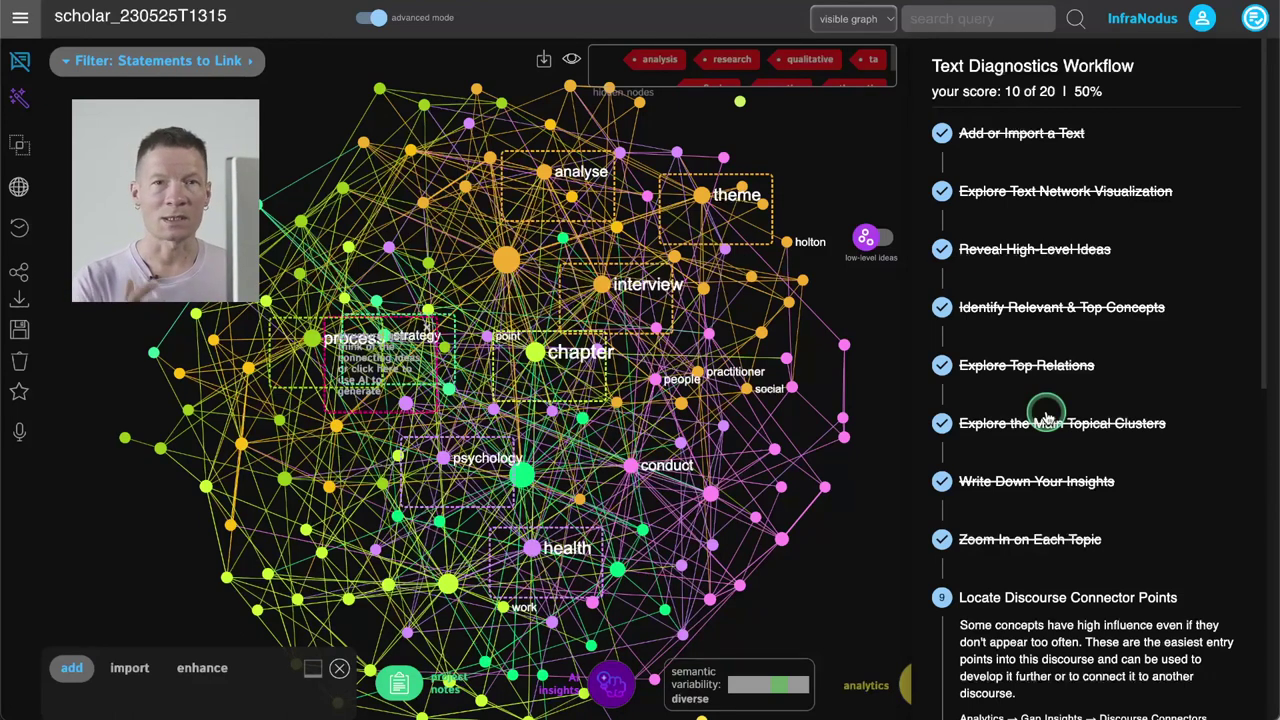
scroll(1054, 543, down, 5)
click(1063, 550)
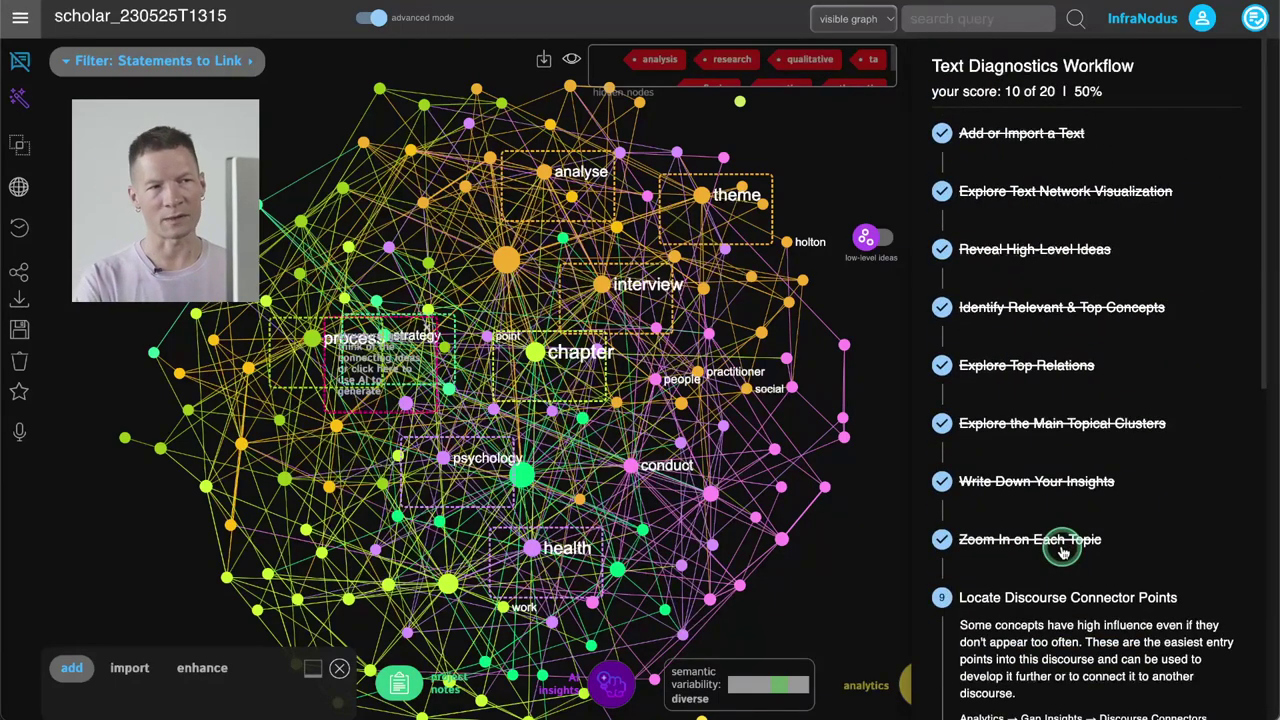
click(1255, 18)
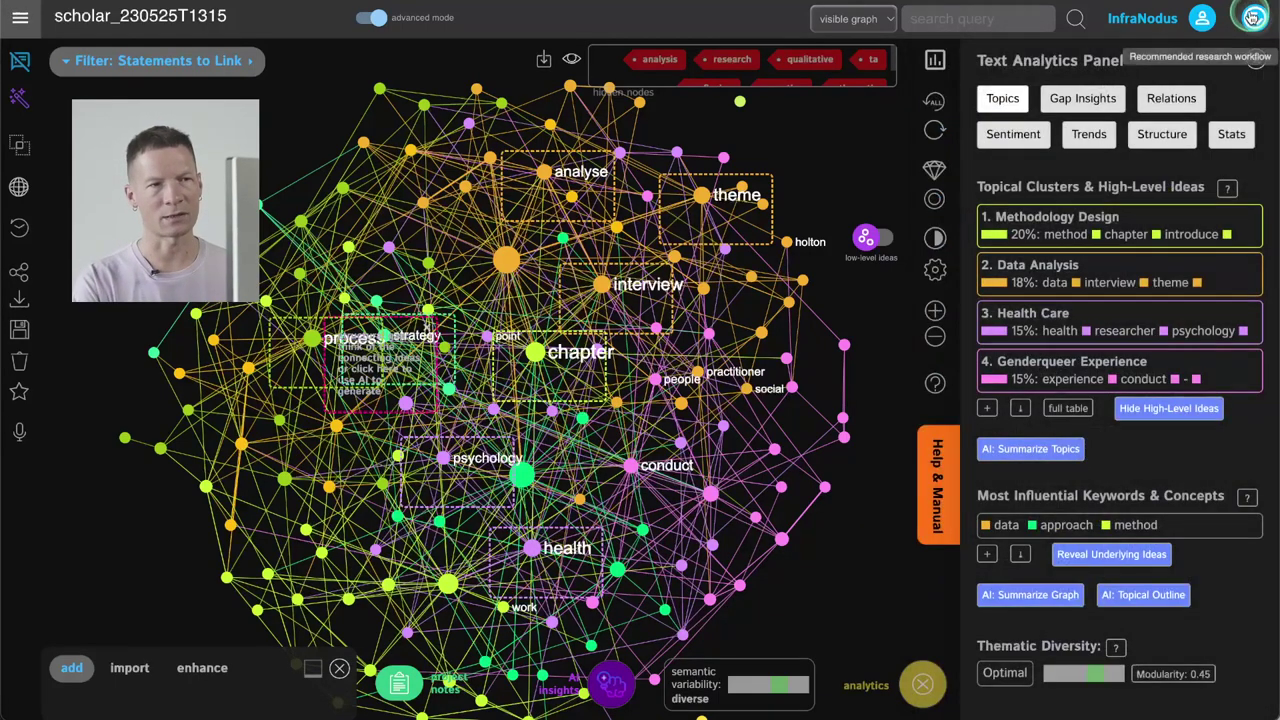
click(1255, 18)
scroll(1110, 536, down, 5)
scroll(1108, 531, up, 5)
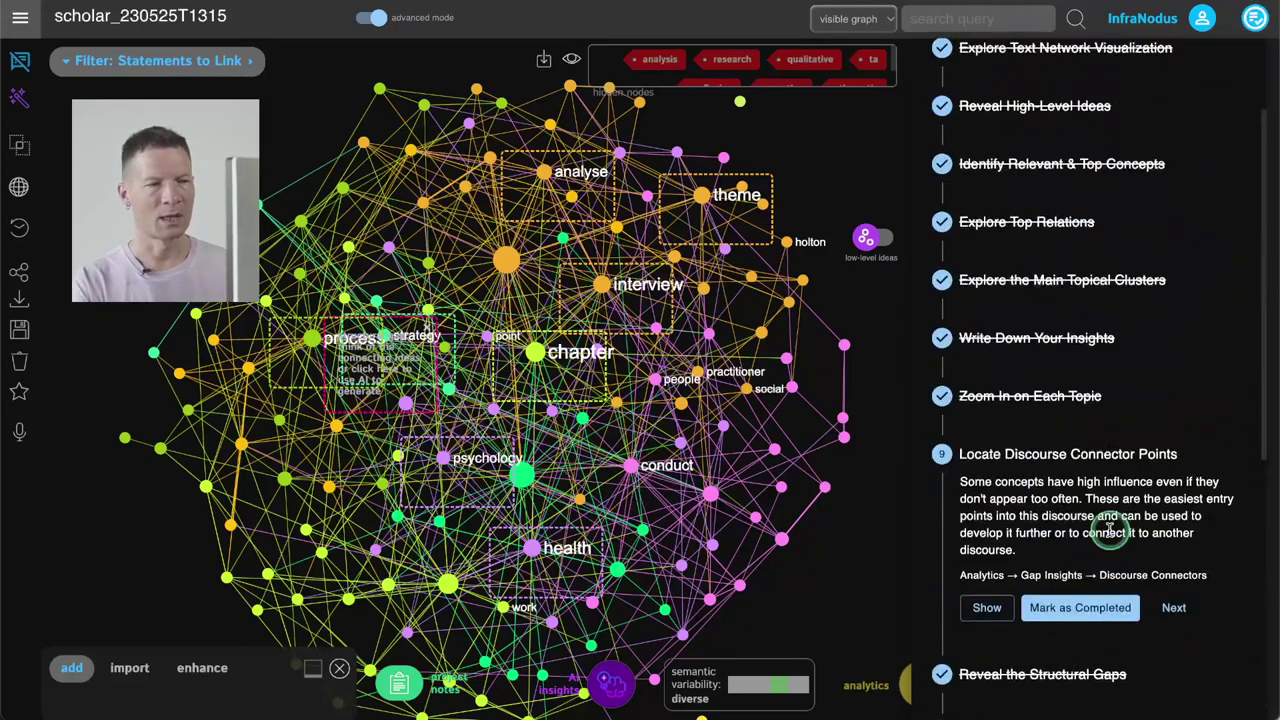
scroll(1105, 528, down, 4)
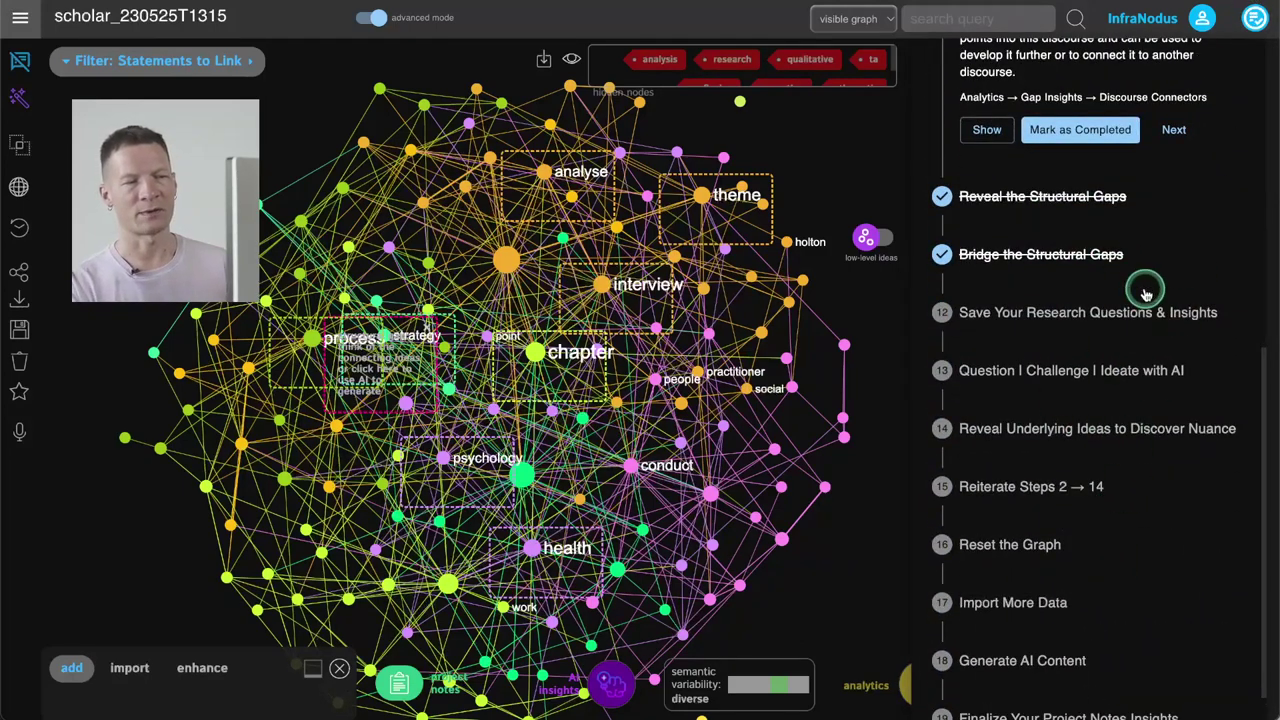
scroll(1170, 368, up, 10)
click(1250, 24)
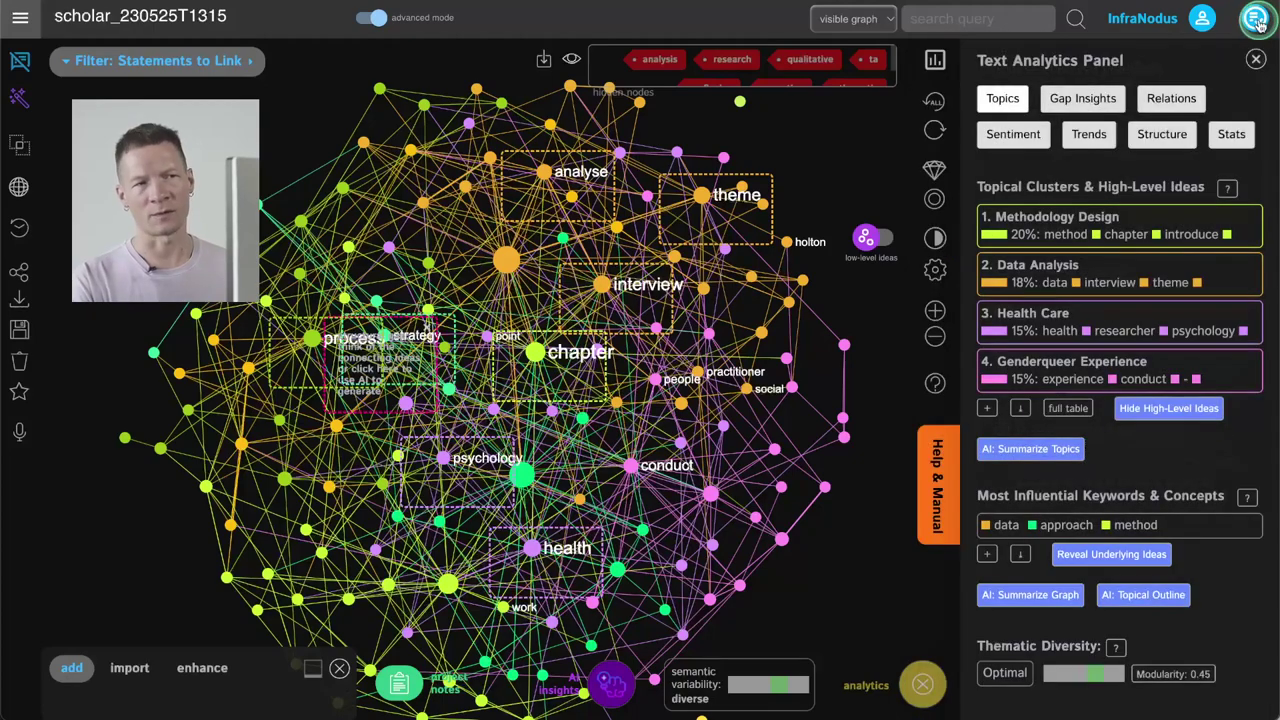